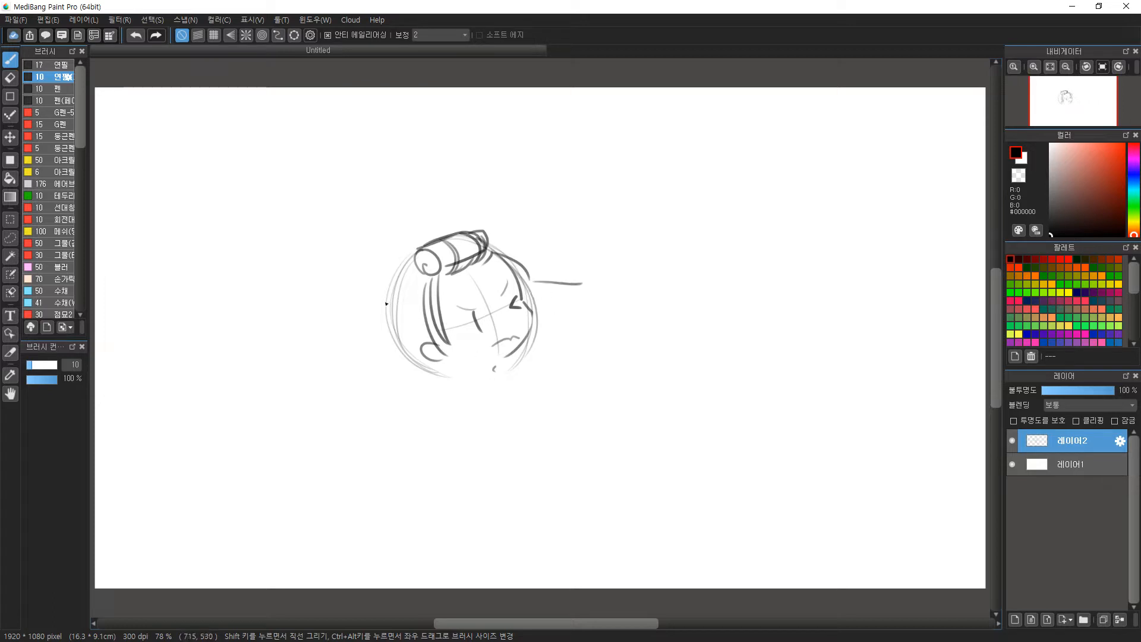
Sketch curved band lines across the hair roller on top of the head.
left_click_drag(425, 252, 440, 271)
left_click_drag(433, 248, 443, 266)
left_click_drag(440, 245, 451, 264)
left_click_drag(455, 240, 466, 260)
mouse_move(412, 254)
left_mouse_down()
mouse_move(379, 309)
mouse_move(402, 410)
left_mouse_up()
key("ctrl+z")
key("ctrl+z")
key("ctrl+z")
key("ctrl+z")
Sketch wavy hair behind the head and the outstretched arm with its hand gripping the hair straightener.
mouse_move(383, 293)
left_mouse_down()
mouse_move(360, 394)
mouse_move(338, 352)
mouse_move(365, 362)
left_mouse_up()
key("ctrl+z")
left_click_drag(409, 304, 397, 370)
mouse_move(415, 368)
left_mouse_down()
mouse_move(412, 385)
mouse_move(566, 335)
mouse_move(471, 412)
left_mouse_up()
mouse_move(563, 338)
left_mouse_down()
mouse_move(570, 268)
mouse_move(580, 339)
mouse_move(572, 290)
mouse_move(560, 304)
left_mouse_up()
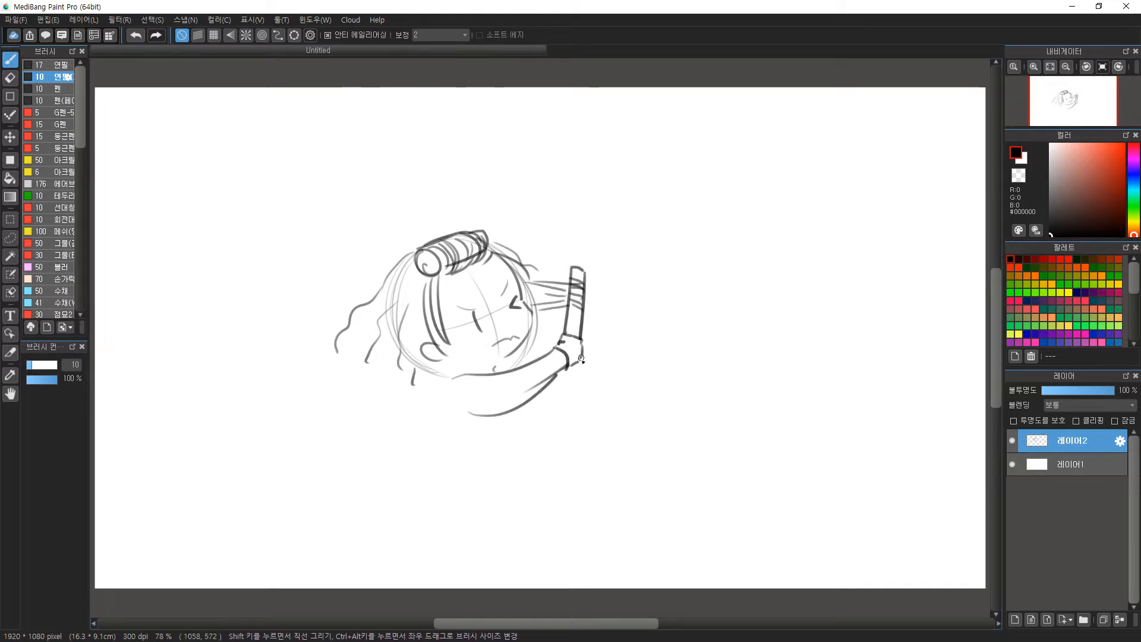
Strengthen the wavy hair strands near the ear and sketch the neckline under the chin.
left_click_drag(403, 290, 365, 346)
left_click_drag(435, 355, 416, 395)
mouse_move(550, 386)
left_mouse_down()
mouse_move(462, 415)
mouse_move(553, 384)
left_mouse_up()
left_click_drag(487, 361, 450, 366)
Sketch the long curve of the straightener's power cord from the hand down to the lap.
mouse_move(548, 334)
left_mouse_down()
mouse_move(529, 352)
mouse_move(478, 485)
left_mouse_up()
left_click_drag(572, 374, 515, 477)
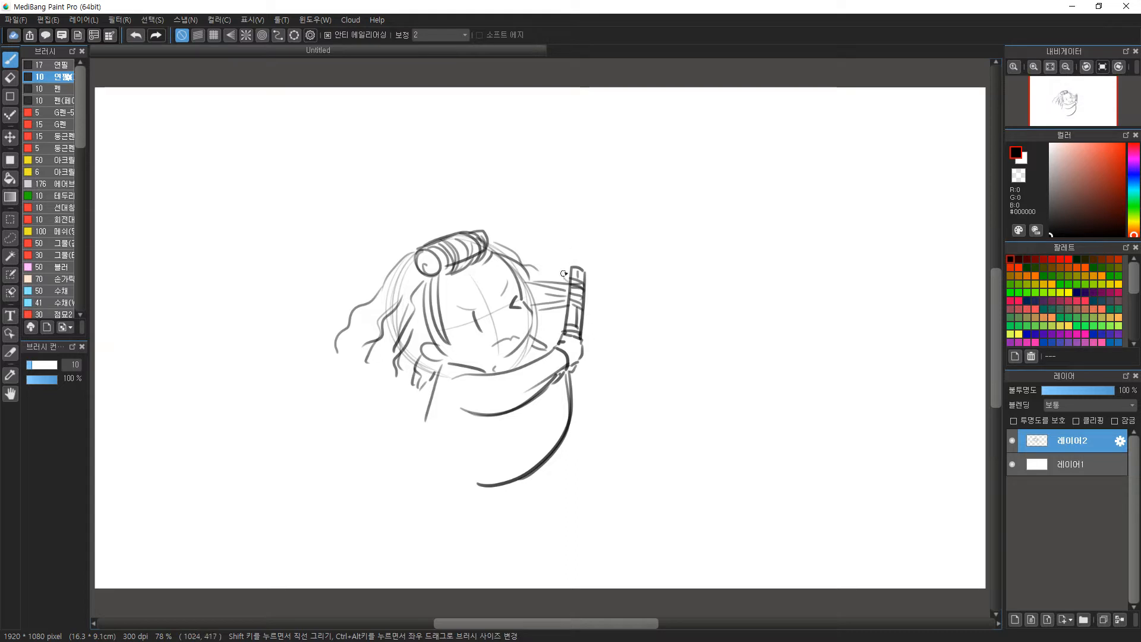
key("ctrl+z")
Sketch the collar and the lines under the raised arm, and darken the wavy hair behind the head.
mouse_move(530, 347)
left_mouse_down()
mouse_move(547, 338)
mouse_move(453, 370)
left_mouse_up()
mouse_move(438, 369)
left_mouse_down()
mouse_move(420, 452)
mouse_move(493, 449)
mouse_move(501, 372)
mouse_move(553, 355)
left_mouse_up()
key("ctrl+z")
left_click_drag(554, 358, 513, 370)
mouse_move(499, 412)
left_mouse_down()
mouse_move(554, 369)
mouse_move(450, 454)
left_mouse_up()
mouse_move(408, 271)
left_mouse_down()
mouse_move(355, 363)
mouse_move(394, 378)
left_mouse_up()
left_click_drag(413, 376, 409, 388)
Sketch the front of the torso and the lap line beneath the raised arm.
left_click_drag(525, 406, 532, 428)
key("ctrl+z")
key("ctrl+z")
key("ctrl+z")
left_click_drag(525, 408, 531, 438)
left_click_drag(456, 453, 526, 448)
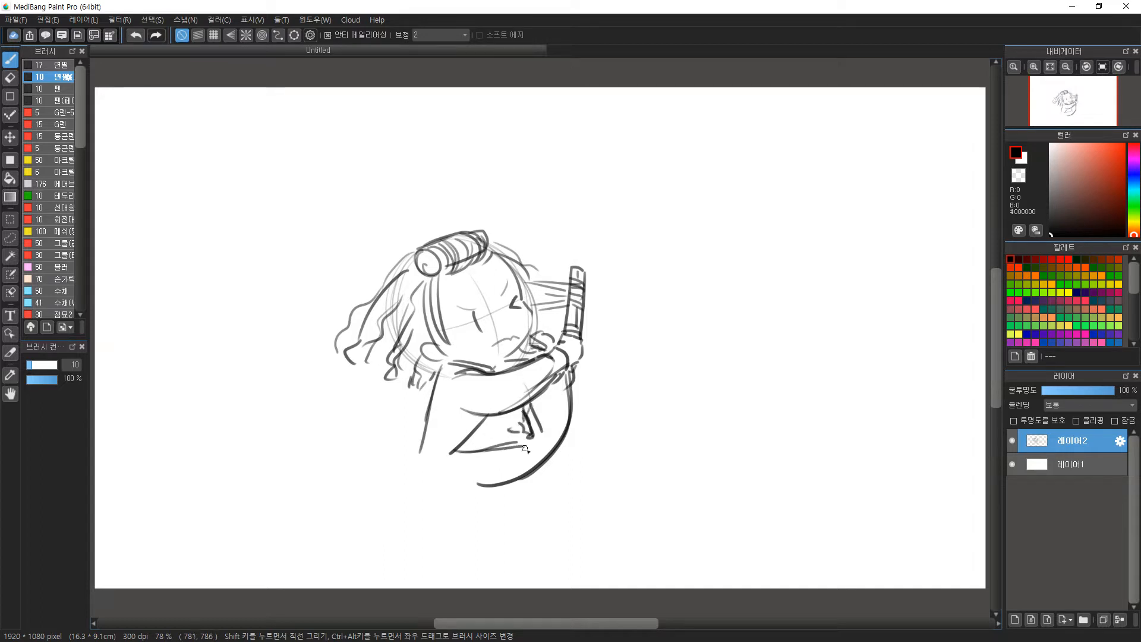
Sketch the crossed legs with the shirt hem, and the power cord running around them from the wall outlet.
left_click_drag(461, 418, 364, 468)
left_click_drag(364, 473, 419, 466)
mouse_move(354, 440)
left_mouse_down()
mouse_move(504, 452)
mouse_move(467, 498)
mouse_move(370, 443)
left_mouse_up()
key("ctrl+z")
key("ctrl+z")
mouse_move(378, 470)
left_mouse_down()
mouse_move(408, 505)
mouse_move(494, 497)
left_mouse_up()
left_click_drag(437, 470, 505, 441)
Sketch an open laptop on the floor in front of the seated character.
left_click_drag(619, 392, 601, 481)
left_click_drag(598, 484, 658, 469)
mouse_move(616, 394)
left_mouse_down()
mouse_move(674, 381)
mouse_move(660, 472)
mouse_move(672, 487)
left_mouse_up()
key("ctrl+z")
Sketch an open box and a mouse beside the laptop, and a small swirl above the straightener.
mouse_move(506, 505)
left_mouse_down()
mouse_move(623, 504)
mouse_move(573, 533)
mouse_move(572, 524)
mouse_move(512, 515)
left_mouse_up()
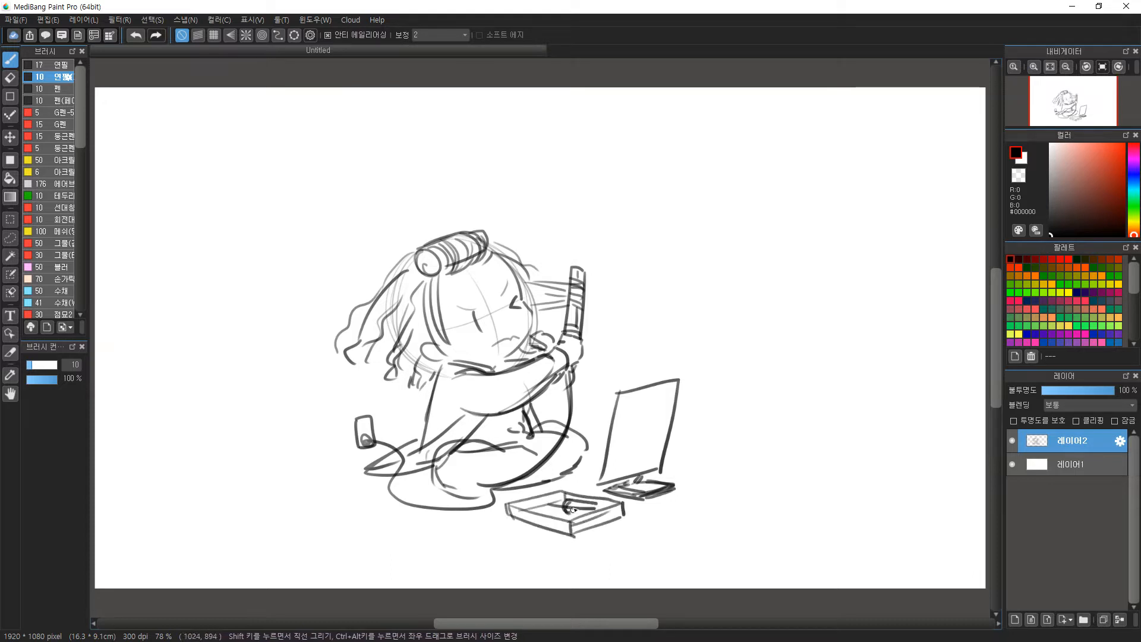
left_click_drag(569, 484, 597, 483)
left_click_drag(625, 394, 661, 475)
left_click_drag(550, 231, 548, 254)
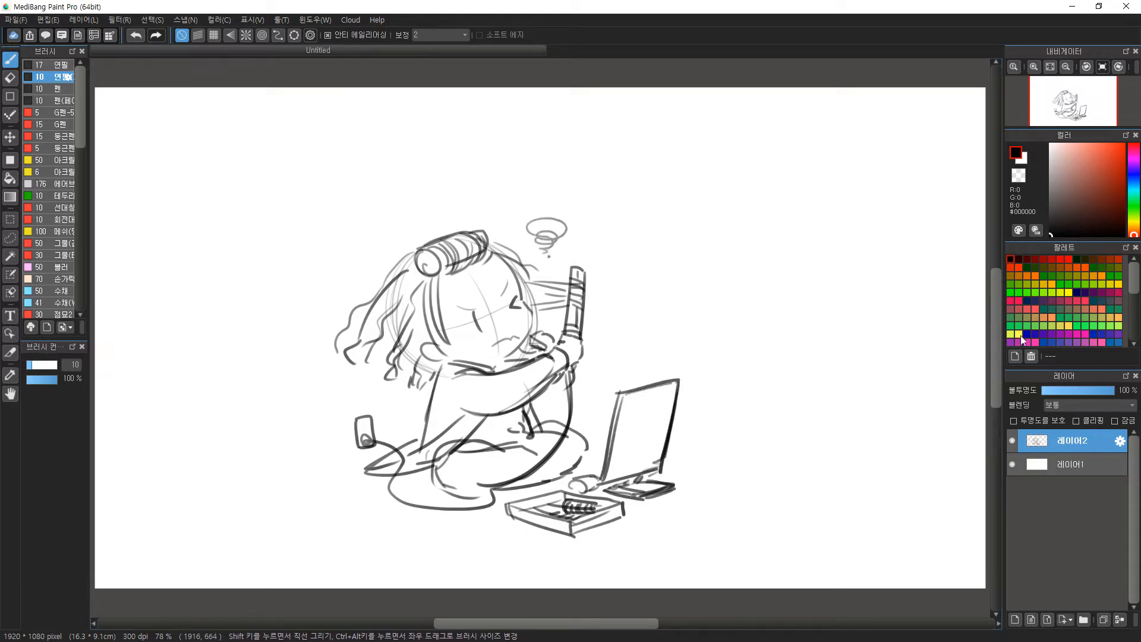
Lower the sketch layer's opacity to 34% and prepare a new layer for inking with the G펜 brush at size 10.
left_click_drag(1114, 390, 1068, 390)
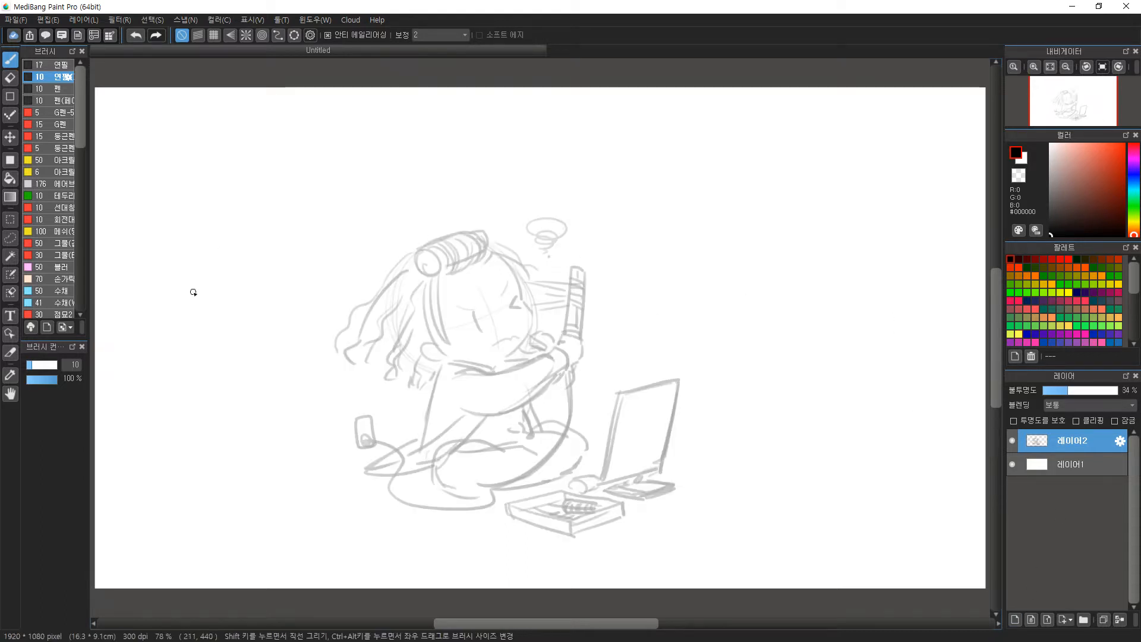
left_click(10, 161)
left_click(60, 124)
scroll(513, 308, "up", 4)
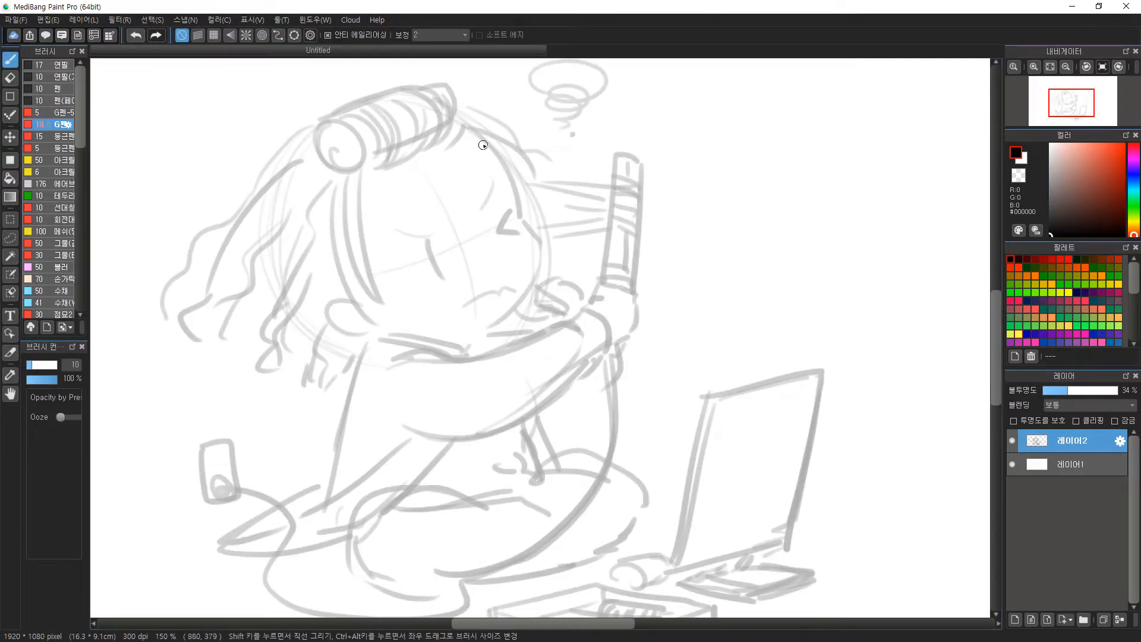
left_click(1015, 620)
Ink the face outline, the ear and the shoulder with the raised arm over the sketch.
mouse_move(457, 131)
left_mouse_down()
mouse_move(531, 226)
mouse_move(524, 309)
left_mouse_up()
key("ctrl+z")
left_click_drag(531, 226, 480, 333)
left_click_drag(369, 307, 400, 334)
mouse_move(383, 376)
left_mouse_down()
mouse_move(559, 322)
mouse_move(458, 443)
left_mouse_up()
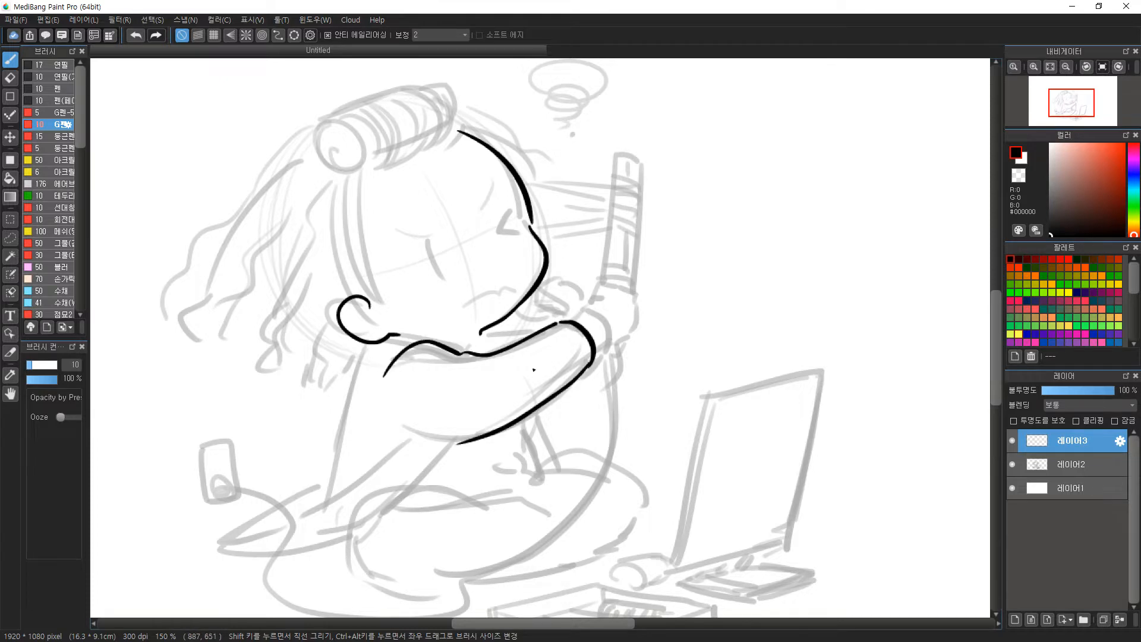
Ink the hand gripping the straightener and the straightener's long rounded outline.
left_click_drag(572, 321, 627, 298)
mouse_move(628, 300)
left_mouse_down()
mouse_move(618, 344)
mouse_move(596, 356)
left_mouse_up()
left_click_drag(614, 157, 597, 285)
left_click_drag(632, 204, 624, 287)
left_click_drag(597, 285, 625, 283)
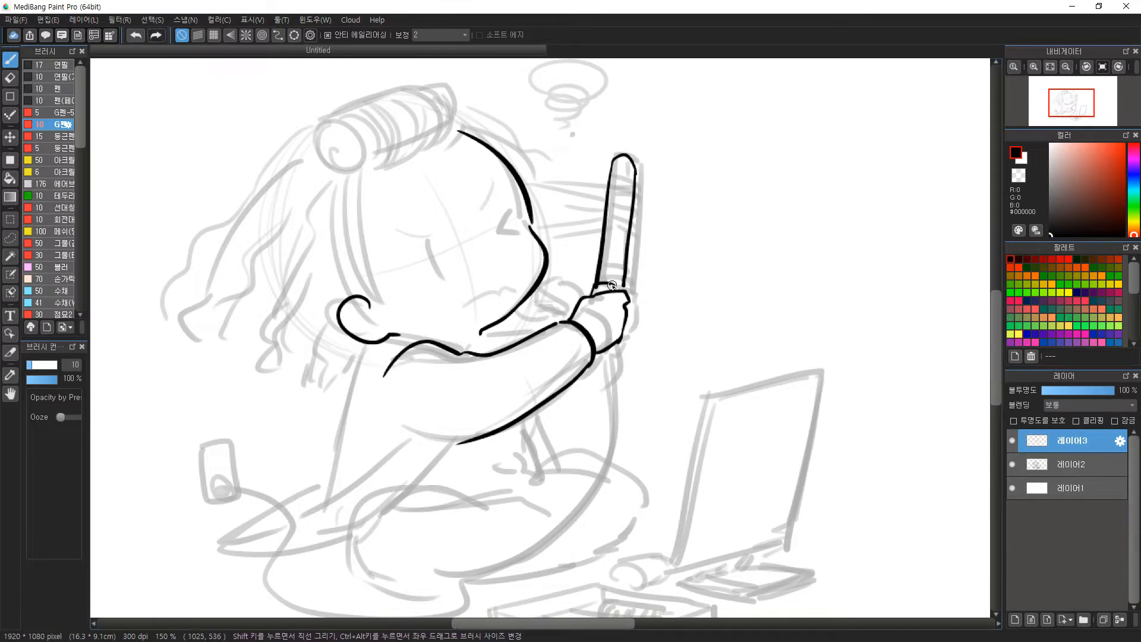
Ink the power cord from the straightener around the lap to the plug and wall outlet.
left_click_drag(601, 391, 450, 586)
left_click_drag(526, 446, 570, 323)
key("ctrl+z")
left_click_drag(639, 240, 645, 246)
mouse_move(644, 248)
left_mouse_down()
mouse_move(507, 476)
mouse_move(278, 351)
mouse_move(256, 374)
left_mouse_up()
key("ctrl+z")
mouse_move(248, 322)
left_mouse_down()
mouse_move(255, 374)
mouse_move(279, 373)
left_mouse_up()
Ink the curved sleeve line at the upper part of the raised arm.
left_click_drag(444, 316, 432, 402)
left_click_drag(459, 312, 436, 393)
key("ctrl+z")
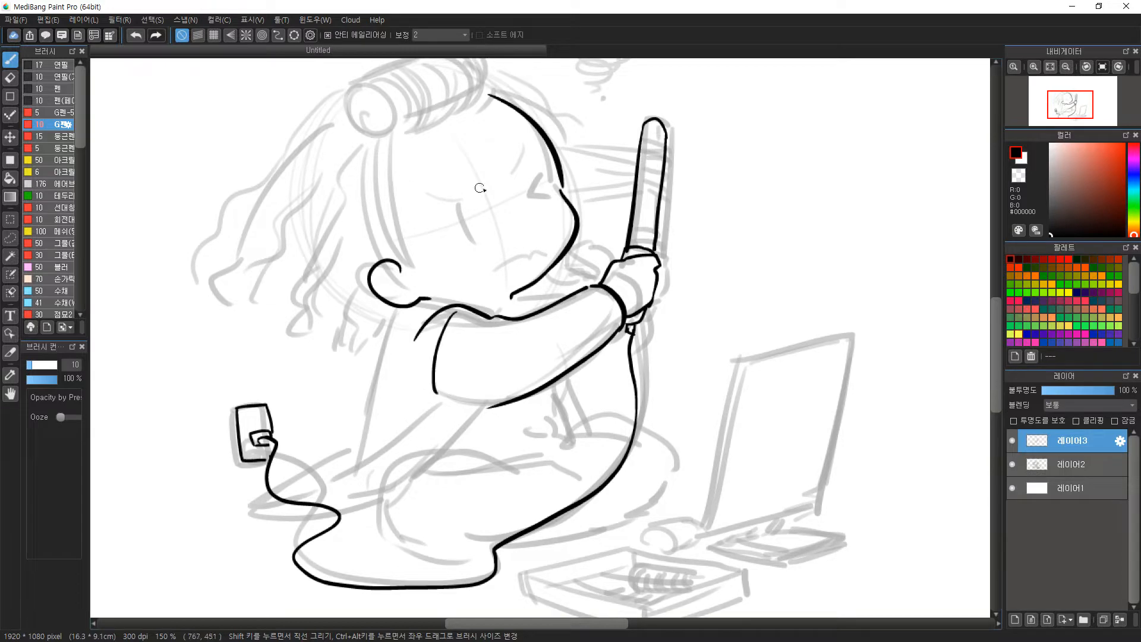
Ink the character's eyes, frowning brows and downturned mouth.
key("ctrl+z")
left_click_drag(548, 174, 557, 199)
left_click_drag(474, 240, 466, 216)
key("ctrl+z")
left_click_drag(502, 274, 546, 257)
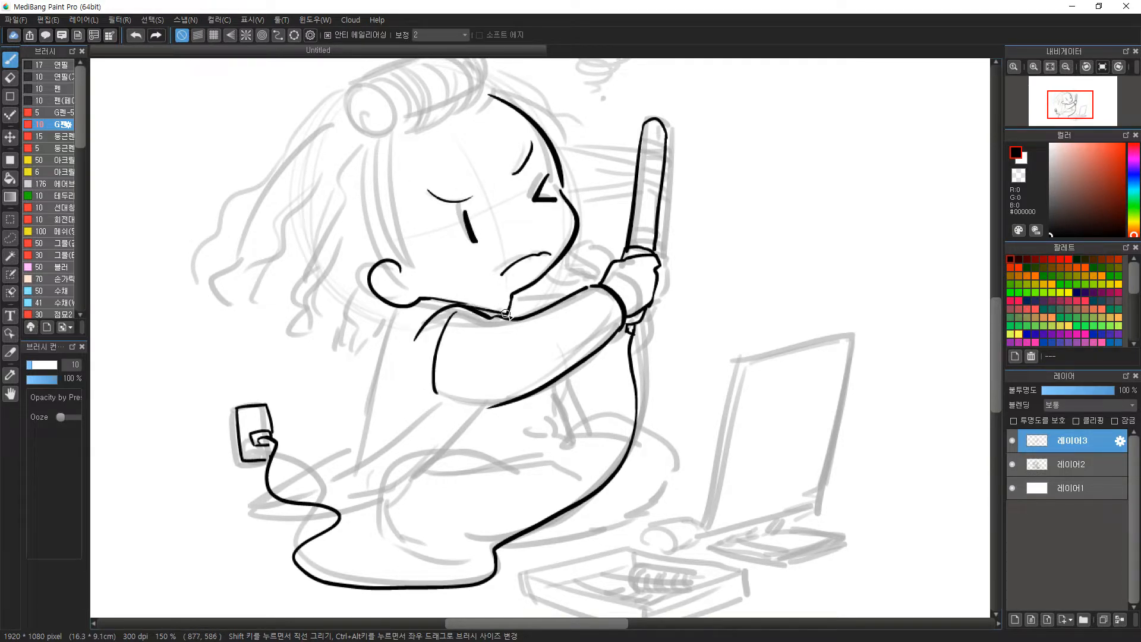
Ink the back of the shirt and the underside of the raised sleeve.
left_click_drag(413, 307, 406, 511)
left_click_drag(497, 405, 430, 418)
mouse_move(488, 409)
left_mouse_down()
mouse_move(397, 519)
mouse_move(384, 506)
mouse_move(543, 468)
left_mouse_up()
key("ctrl+z")
Ink the crossed legs, with the front thigh and the far knee behind it.
key("e")
key("b")
key("ctrl+z")
left_click_drag(379, 518, 562, 483)
mouse_move(506, 461)
left_mouse_down()
mouse_move(595, 415)
mouse_move(654, 513)
left_mouse_up()
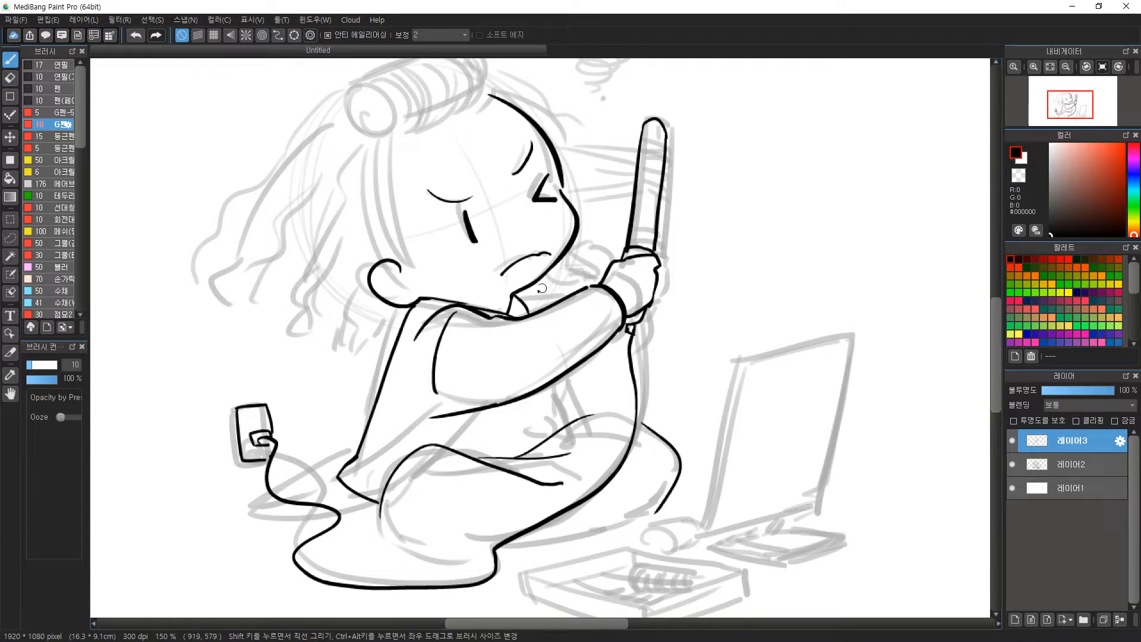
Ink the shirt hem and the front edge of the torso above the lap.
key("ctrl+z")
left_click_drag(402, 441, 350, 465)
left_click_drag(551, 387, 552, 434)
key("ctrl+z")
left_click_drag(550, 431, 492, 442)
key("ctrl+z")
Ink a round hand mirror with a flower on its back, held by the character's second arm.
left_click_drag(705, 338, 727, 334)
key("ctrl+z")
mouse_move(719, 284)
left_mouse_down()
mouse_move(727, 258)
mouse_move(703, 333)
left_mouse_up()
left_click_drag(593, 363, 679, 380)
left_click_drag(649, 326, 684, 342)
left_click_drag(695, 356, 707, 359)
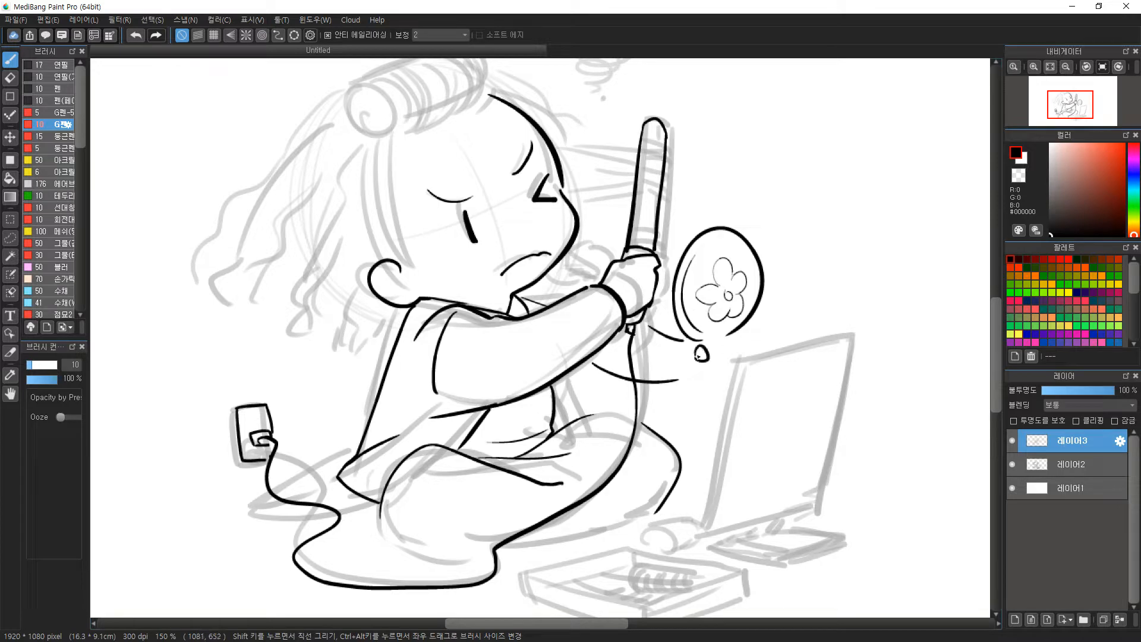
left_click_drag(687, 344, 701, 342)
Ink the hair strands framing the temple, the bangs on the forehead and the hair at the front of the head.
left_click_drag(389, 152, 422, 274)
left_click_drag(382, 177, 421, 278)
left_click_drag(387, 227, 416, 280)
left_click_drag(453, 187, 487, 261)
left_click_drag(487, 173, 442, 215)
left_click_drag(500, 196, 480, 205)
left_click_drag(502, 204, 534, 262)
left_click_drag(517, 195, 602, 213)
left_click_drag(561, 183, 601, 230)
Ink the hair roller with its round end, small mesh marks and the hair wound around it.
left_click_drag(426, 205, 428, 212)
key("ctrl+z")
left_click_drag(404, 164, 406, 218)
mouse_move(395, 167)
left_mouse_down()
mouse_move(418, 215)
mouse_move(432, 156)
mouse_move(468, 195)
left_mouse_up()
left_click_drag(437, 148, 454, 200)
key("ctrl+z")
left_click_drag(477, 139, 497, 189)
left_click_drag(487, 143, 507, 184)
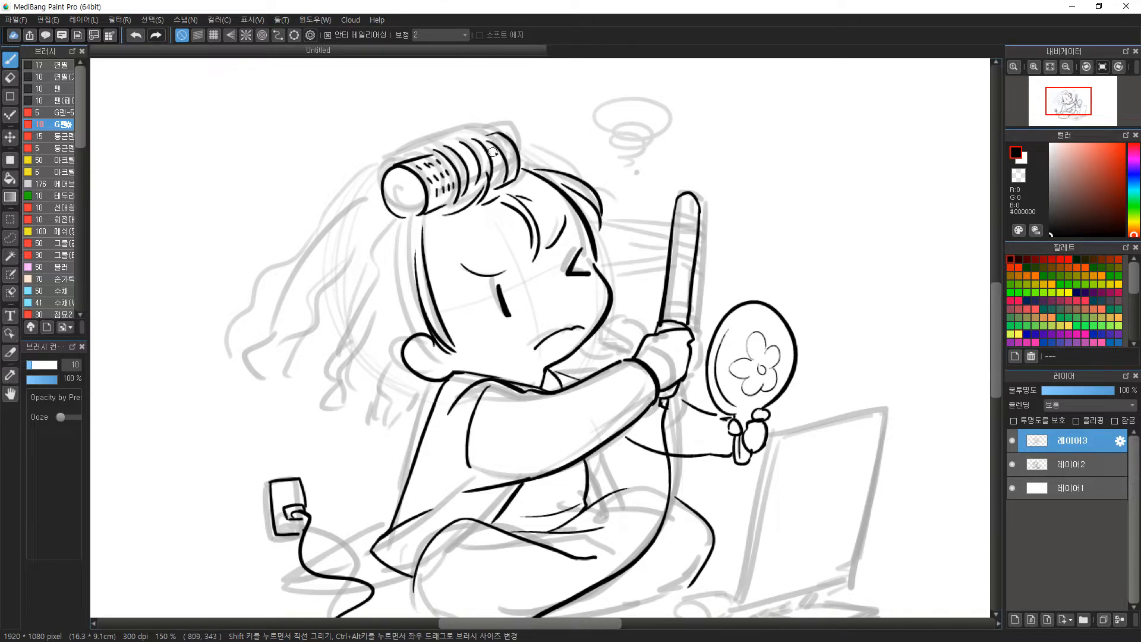
Ink the side hair strands falling toward the ear.
left_click_drag(391, 231, 390, 337)
left_click_drag(394, 262, 401, 337)
left_click_drag(394, 299, 410, 329)
Ink the wavy strands of hair flowing out behind the head and below the ear.
mouse_move(378, 187)
left_mouse_down()
mouse_move(258, 298)
mouse_move(315, 274)
mouse_move(300, 258)
mouse_move(249, 303)
left_mouse_up()
key("ctrl+z")
key("ctrl+z")
left_click_drag(320, 267, 262, 330)
left_click_drag(351, 243, 314, 270)
left_click_drag(362, 265, 285, 344)
left_click_drag(365, 300, 324, 390)
left_click_drag(373, 334, 374, 409)
left_click_drag(393, 356, 395, 386)
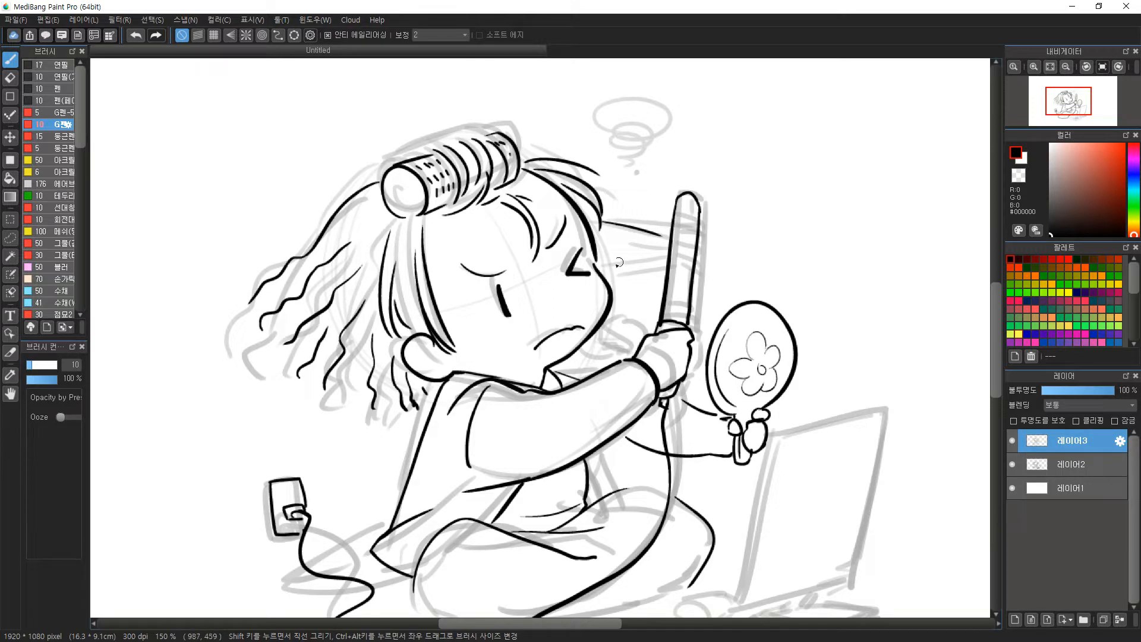
Ink the straight strands of hair stretched from the forehead to the straightener.
key("ctrl+z")
key("ctrl+z")
left_click_drag(606, 277, 663, 264)
left_click_drag(608, 280, 661, 268)
left_click_drag(612, 244, 666, 252)
Ink the hair wrapped around the straightener and the tool's inner edge line.
left_click_drag(639, 241, 694, 258)
mouse_move(672, 253)
left_mouse_down()
mouse_move(693, 262)
mouse_move(682, 315)
left_mouse_up()
key("ctrl+z")
Ink the collar edge beside the chin and rework the second arm reaching to the hand mirror.
left_click_drag(572, 362, 623, 361)
key("ctrl+z")
key("ctrl+z")
left_click_drag(674, 396, 720, 450)
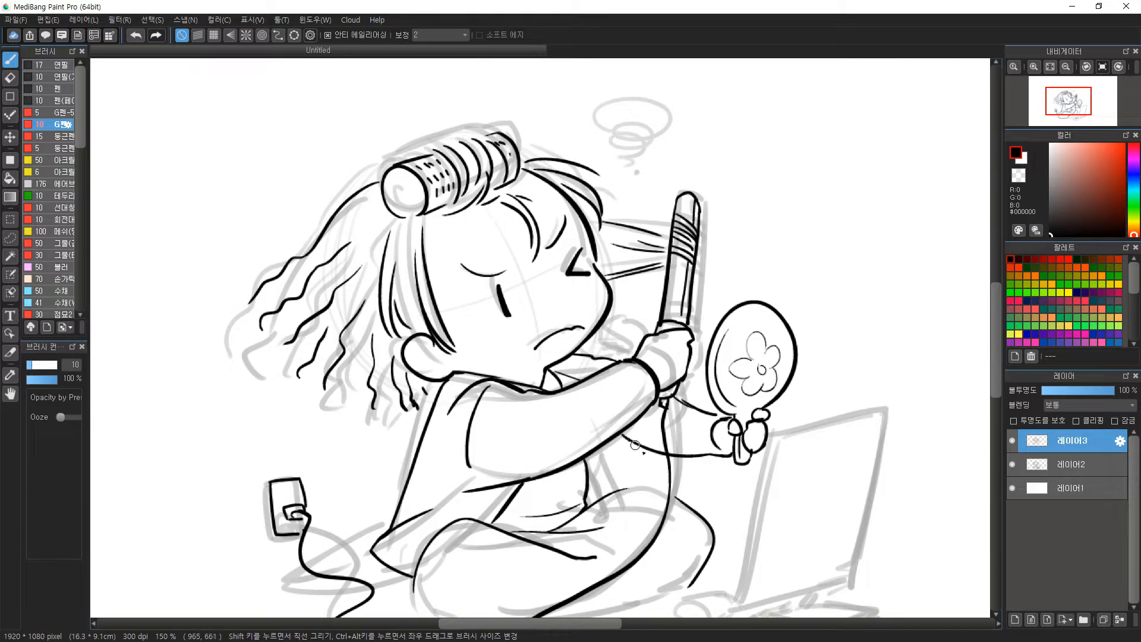
Ink the seated character's crossed legs, including the back hip curve, thigh crease and lower leg edge.
left_click_drag(625, 488, 692, 513)
left_click_drag(535, 541, 547, 368)
left_click_drag(407, 399, 465, 459)
left_click_drag(466, 458, 551, 374)
left_click_drag(476, 465, 539, 462)
left_click_drag(545, 462, 698, 422)
mouse_move(703, 418)
left_mouse_down()
mouse_move(593, 489)
mouse_move(643, 429)
mouse_move(624, 446)
mouse_move(634, 440)
left_mouse_up()
key("ctrl+z")
Ink the laptop's open screen with its outer frame, inner edge and hinge.
mouse_move(721, 304)
left_mouse_down()
mouse_move(757, 397)
mouse_move(735, 249)
mouse_move(703, 402)
left_mouse_up()
key("ctrl+z")
mouse_move(737, 255)
left_mouse_down()
mouse_move(838, 225)
mouse_move(696, 400)
left_mouse_up()
key("ctrl+z")
mouse_move(731, 260)
left_mouse_down()
mouse_move(815, 243)
mouse_move(792, 374)
left_mouse_up()
key("ctrl+z")
left_click_drag(695, 403, 773, 389)
key("ctrl+z")
left_click_drag(738, 399, 765, 393)
left_click_drag(774, 385, 793, 377)
left_click_drag(736, 266, 707, 376)
left_click_drag(806, 249, 738, 264)
key("ctrl+z")
Ink the laptop's keyboard base below the screen hinge.
left_click_drag(711, 407, 766, 425)
key("ctrl+z")
left_click_drag(791, 387, 811, 408)
key("ctrl+z")
left_click_drag(732, 408, 764, 416)
key("ctrl+z")
left_click_drag(765, 416, 814, 399)
left_click_drag(733, 410, 813, 399)
Ink the tapering swirl and the small dash beneath it in the air above the hair straightener.
mouse_move(307, 99)
left_mouse_down()
mouse_move(325, 277)
mouse_move(401, 314)
left_mouse_up()
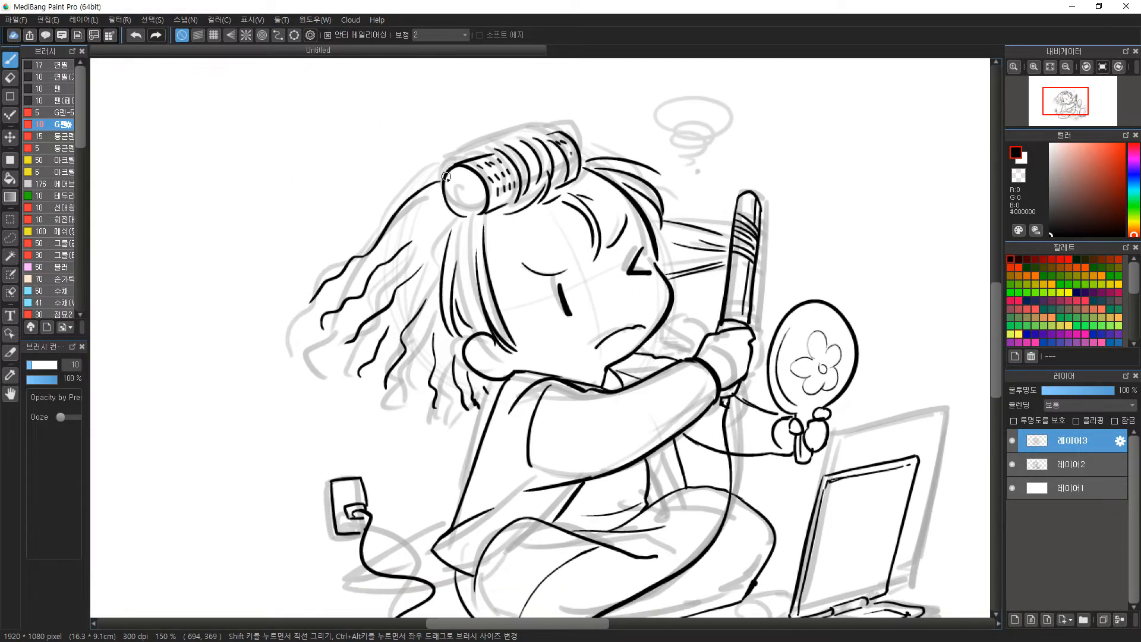
mouse_move(689, 133)
left_mouse_down()
mouse_move(669, 128)
mouse_move(690, 160)
left_mouse_up()
key("ctrl+z")
mouse_move(689, 133)
left_mouse_down()
mouse_move(675, 128)
mouse_move(687, 159)
left_mouse_up()
left_click_drag(701, 173, 692, 177)
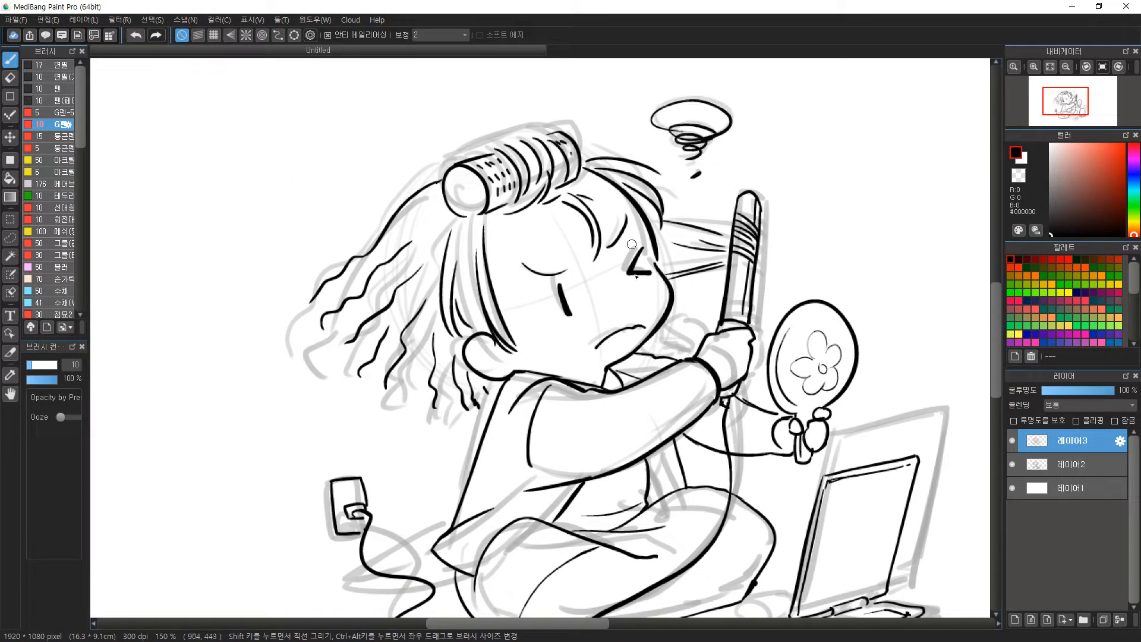
Ink the round hairbrush with its handle and bristle marks on the floor in front of the laptop.
mouse_move(587, 465)
left_mouse_down()
mouse_move(540, 352)
mouse_move(548, 342)
left_mouse_up()
left_click_drag(597, 434, 579, 277)
left_click_drag(741, 394, 732, 397)
mouse_move(701, 359)
left_mouse_down()
mouse_move(694, 386)
mouse_move(751, 378)
left_mouse_up()
key("ctrl+z")
key("ctrl+z")
left_click_drag(658, 358, 746, 393)
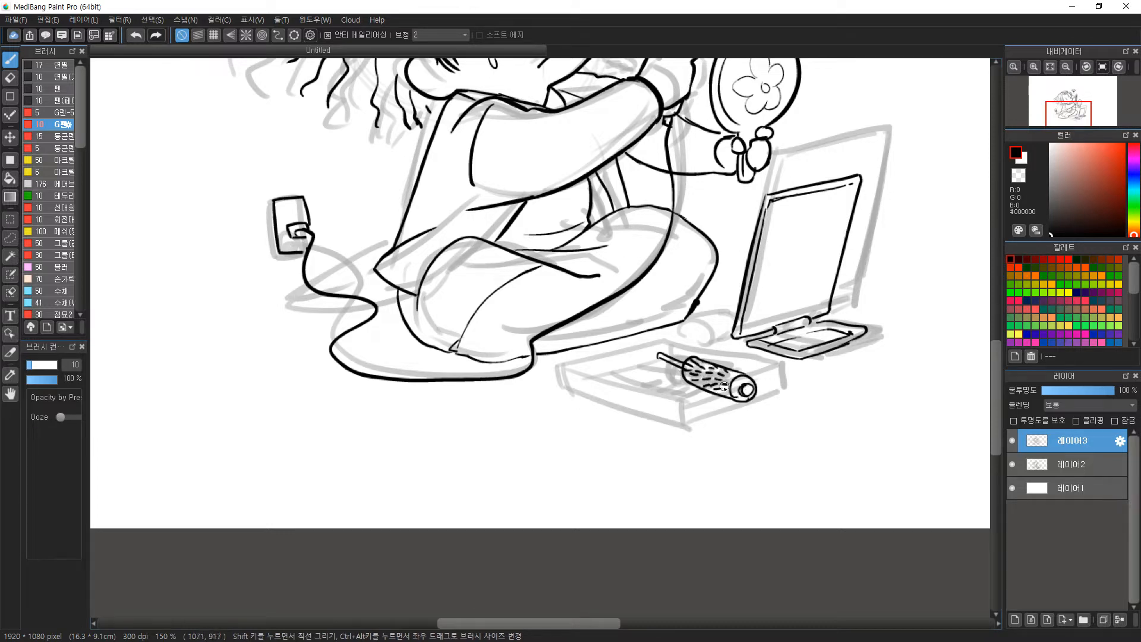
left_click_drag(723, 387, 731, 390)
left_click_drag(727, 378, 734, 374)
Ink the comb with its handle and teeth beside the hairbrush.
left_click_drag(615, 385, 696, 416)
key("ctrl+z")
left_click_drag(602, 374, 714, 406)
left_click_drag(601, 374, 665, 379)
left_click_drag(655, 388, 668, 383)
left_click_drag(662, 394, 710, 406)
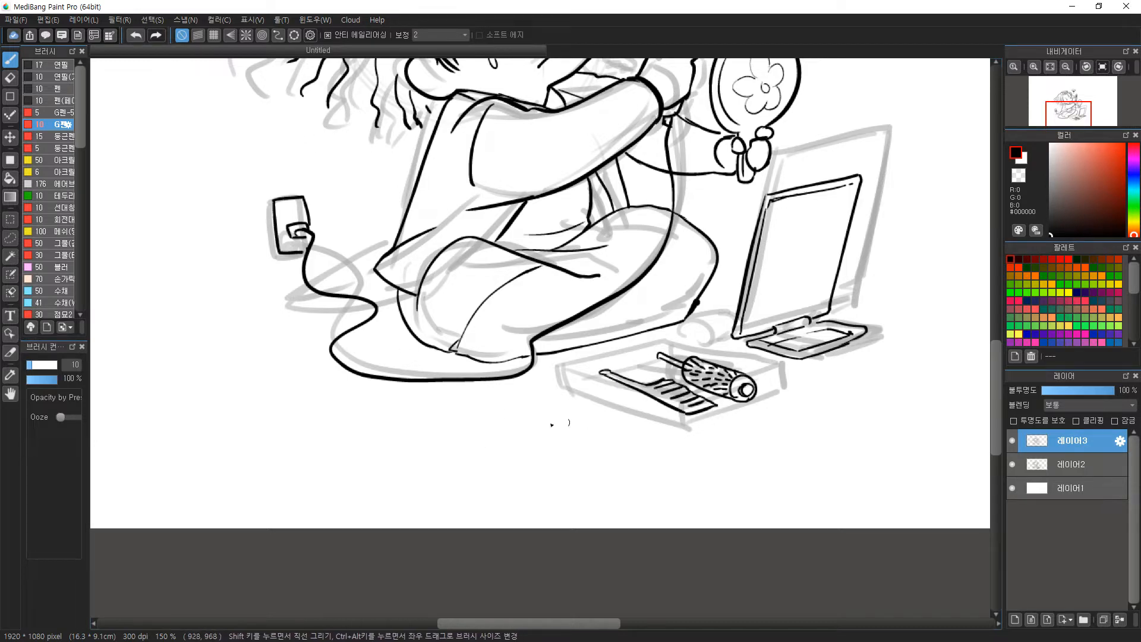
Ink the two small hair clips in front of the comb and hide the rough sketch layer.
left_click_drag(565, 393, 640, 411)
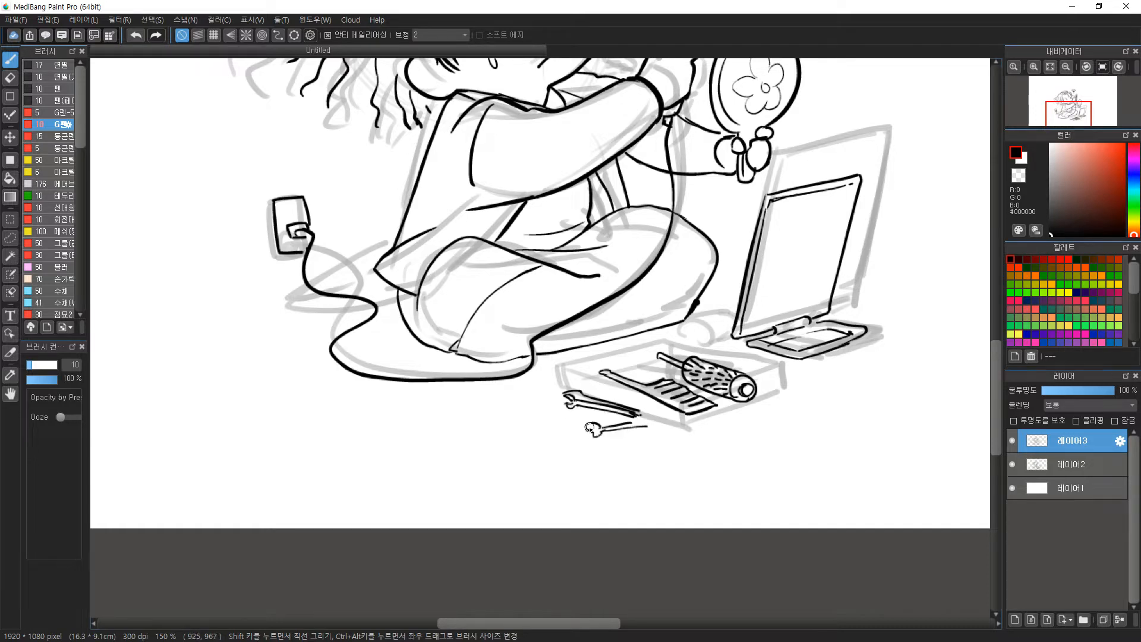
left_click_drag(704, 338, 629, 505)
left_click(1012, 465)
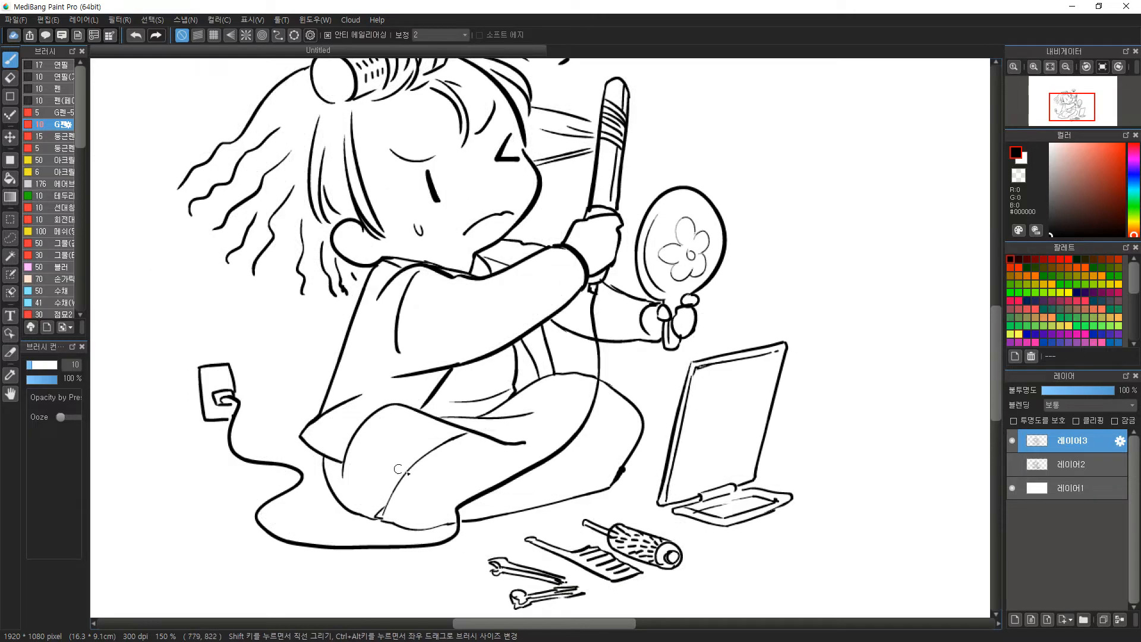
left_click(10, 256)
left_click(306, 338)
mouse_move(248, 290)
left_mouse_down()
mouse_move(305, 338)
mouse_move(277, 369)
left_mouse_up()
key("ctrl+d")
Add a layer between the line art and the hidden sketch, and close the open hair outlines with brown #BF9783 strokes.
left_click(1060, 466)
left_click(1015, 619)
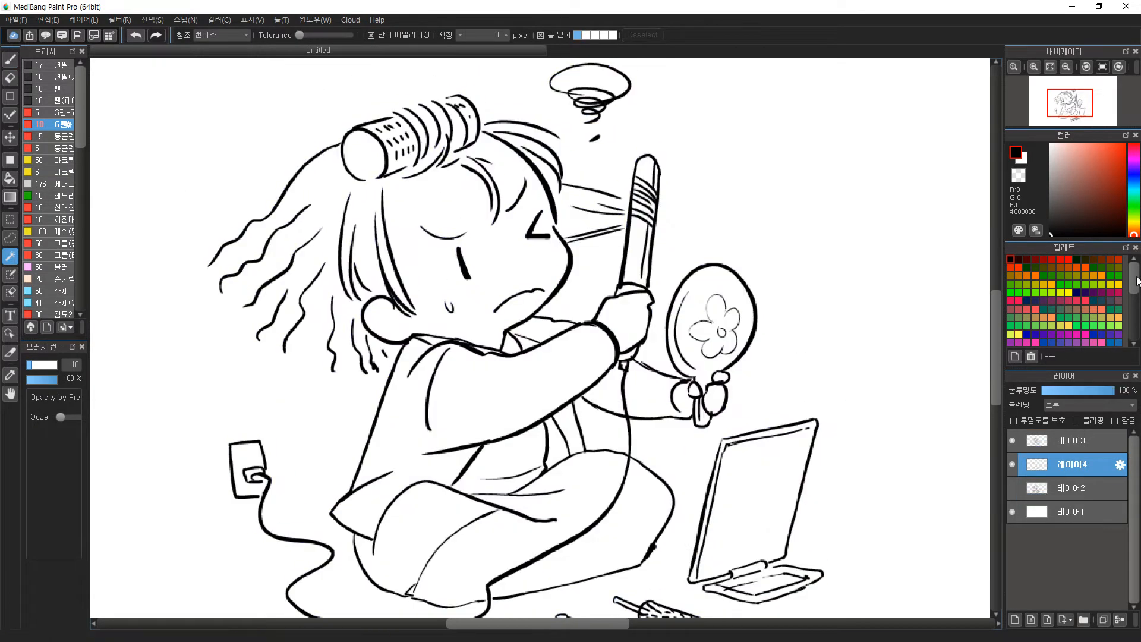
scroll(1060, 339, "down", 5)
left_click(1035, 327)
key("b")
mouse_move(209, 267)
left_mouse_down()
mouse_move(280, 338)
mouse_move(392, 362)
left_mouse_up()
left_click_drag(485, 122, 553, 181)
key("ctrl+z")
left_click_drag(524, 125, 554, 149)
mouse_move(615, 198)
left_mouse_down()
mouse_move(628, 204)
mouse_move(628, 226)
left_mouse_up()
left_click(10, 257)
left_click(202, 178)
key("ctrl+shift+i")
key("b")
key("ctrl+d")
Select the empty background with the Magic Wand and invert the selection to limit painting to the character and props.
key("w")
left_click(249, 163)
key("ctrl+shift+i")
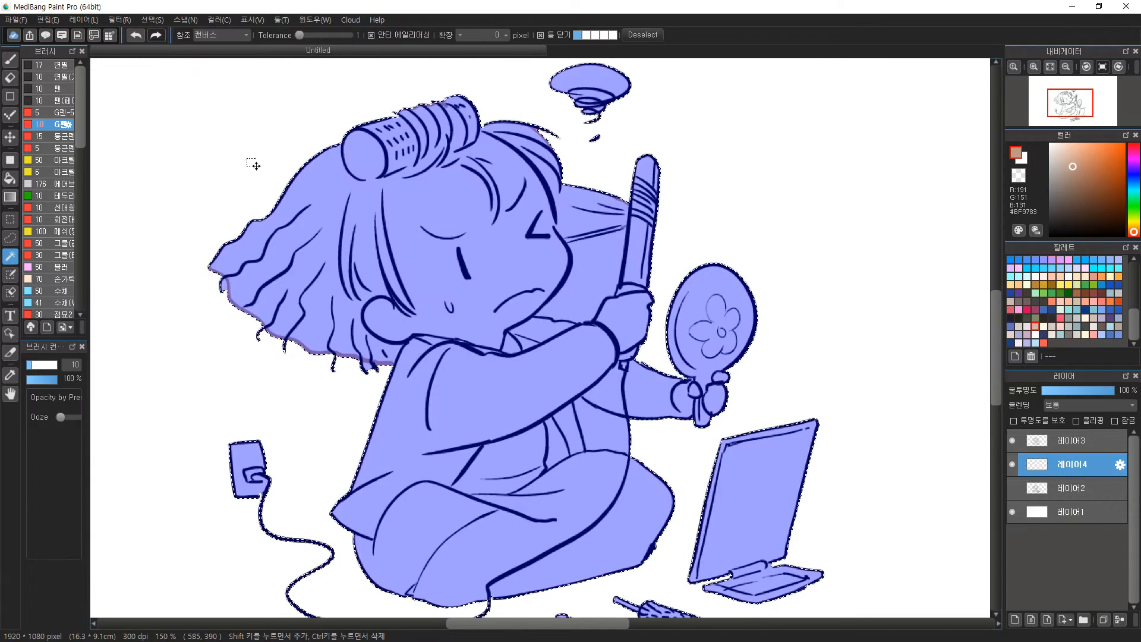
scroll(541, 377, "down", 3)
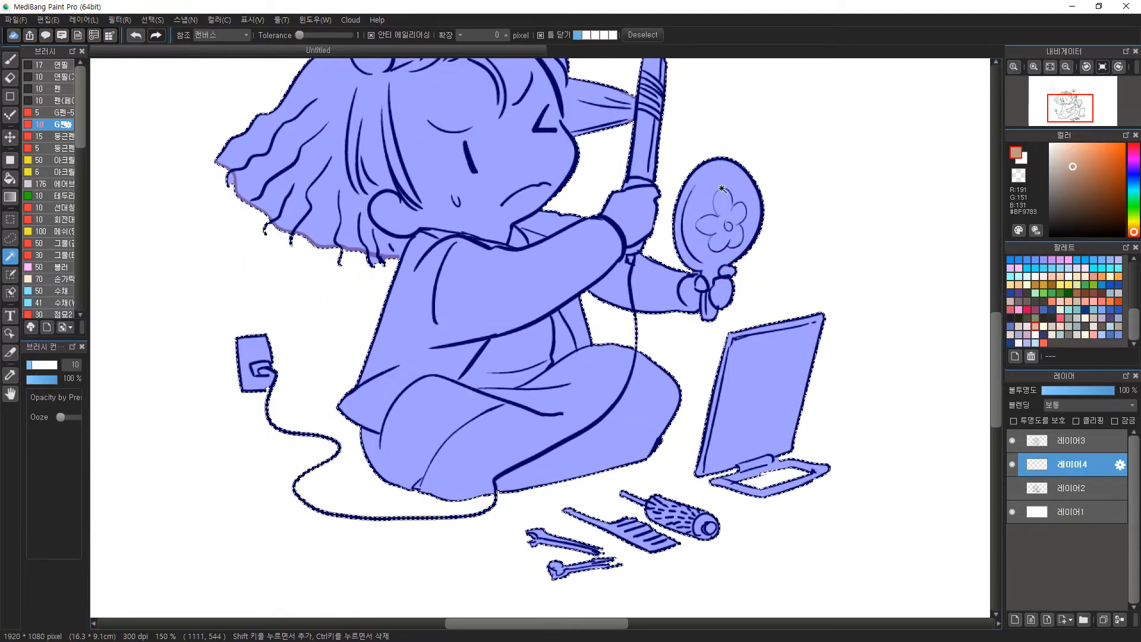
key("ctrl+shift+i")
scroll(671, 380, "down", 2)
key("x")
key("u")
key("x")
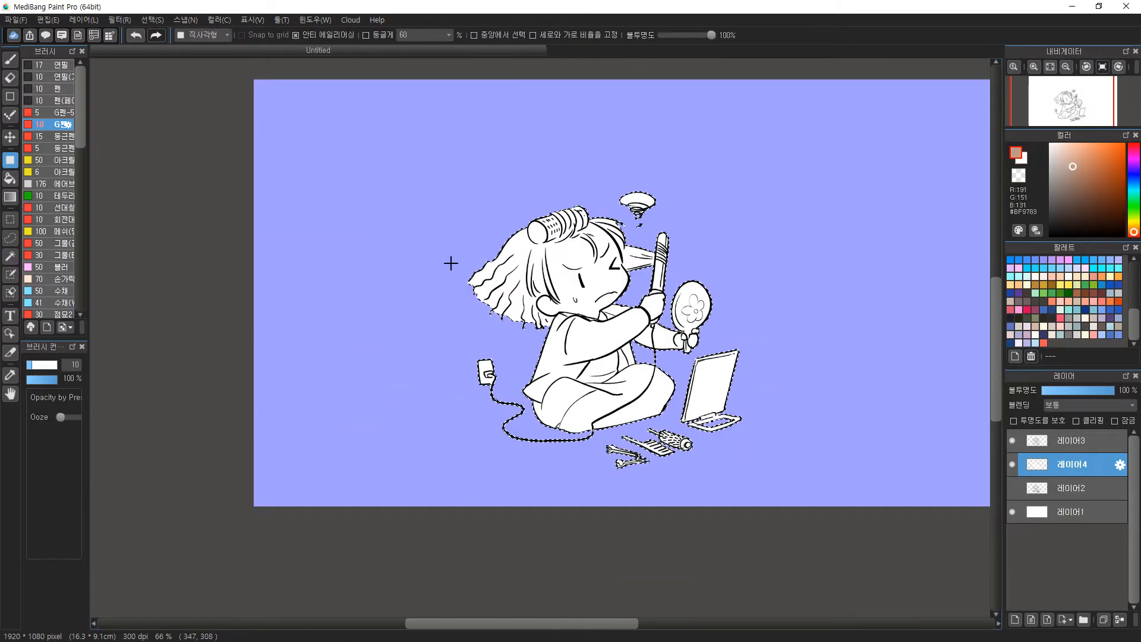
Close the hairline beside the face with brown #BF9783 and fill the wavy back hair with it.
key("b")
scroll(484, 260, "up", 3)
mouse_move(510, 221)
left_mouse_down()
mouse_move(552, 187)
mouse_move(488, 203)
left_mouse_up()
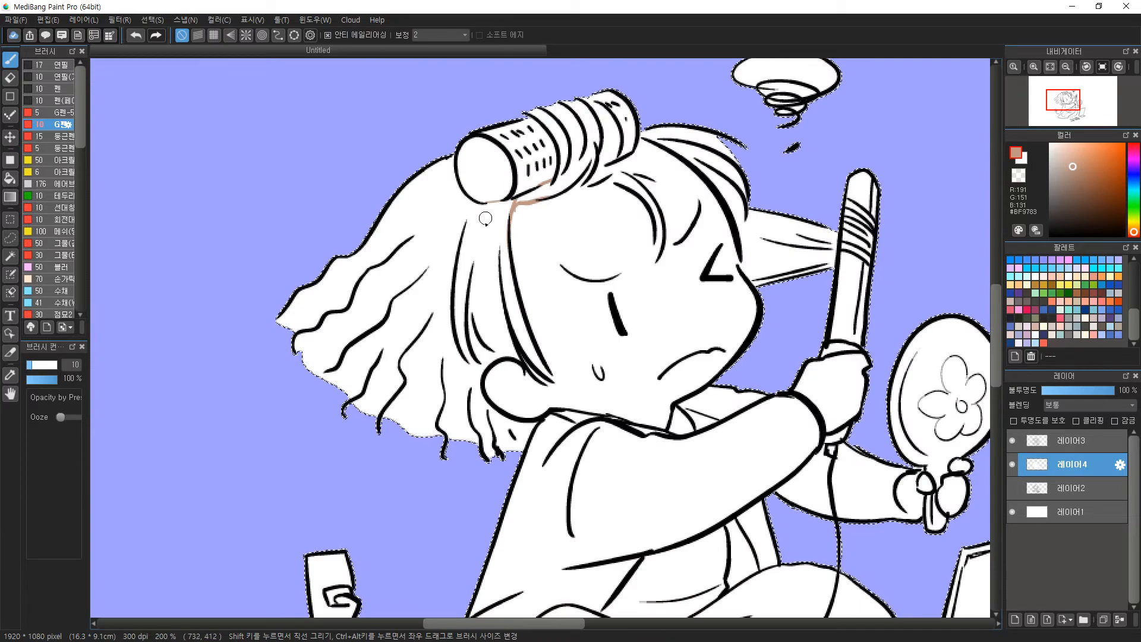
left_click_drag(538, 364, 552, 387)
key("g")
left_click(350, 412)
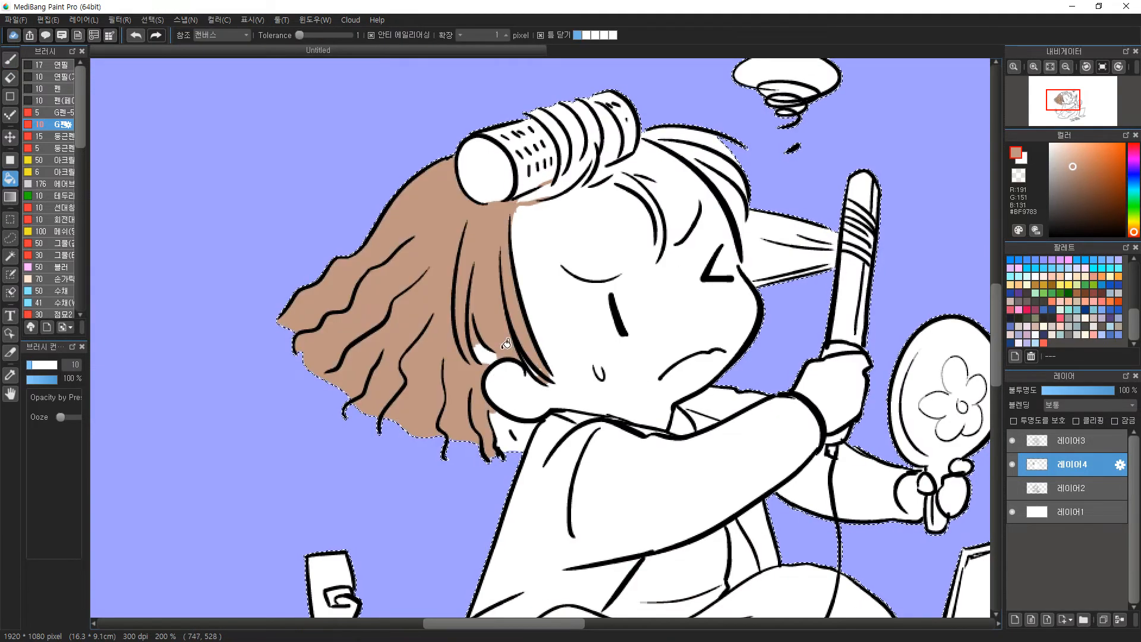
Fill the hair strands wound around the roller with the same brown.
left_click(573, 135)
left_click(557, 132)
left_click(590, 124)
Paint the forehead bangs brown and fill the front hair, including the strands stretched to the straightener.
key("b")
mouse_move(583, 181)
left_mouse_down()
mouse_move(611, 185)
mouse_move(659, 245)
mouse_move(658, 260)
left_mouse_up()
left_click_drag(646, 195, 660, 230)
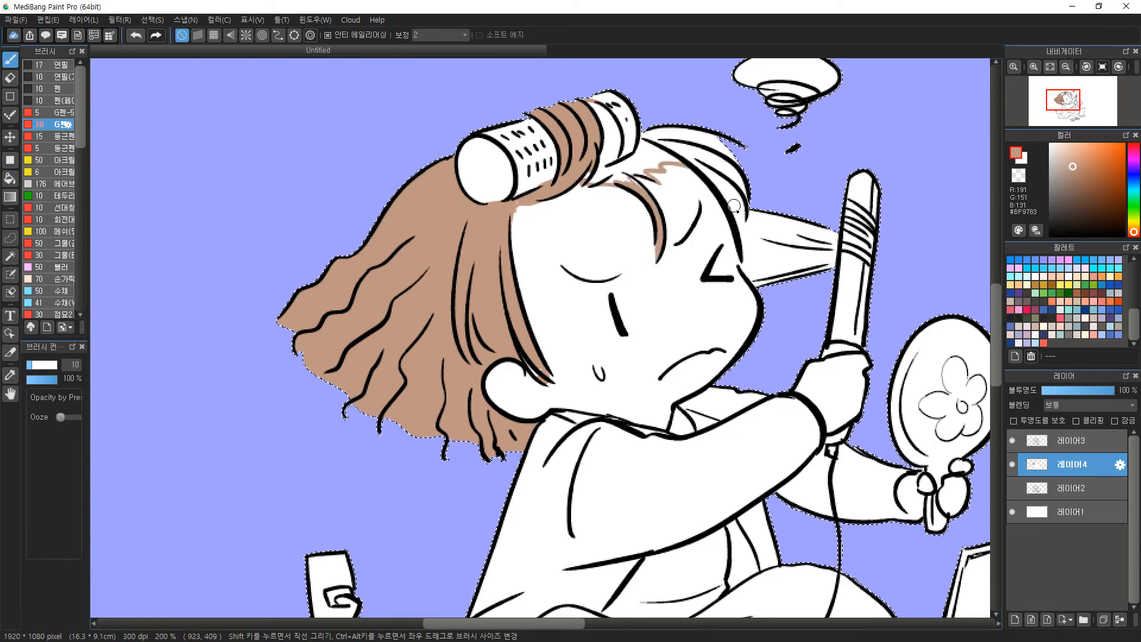
key("g")
left_click(718, 150)
key("b")
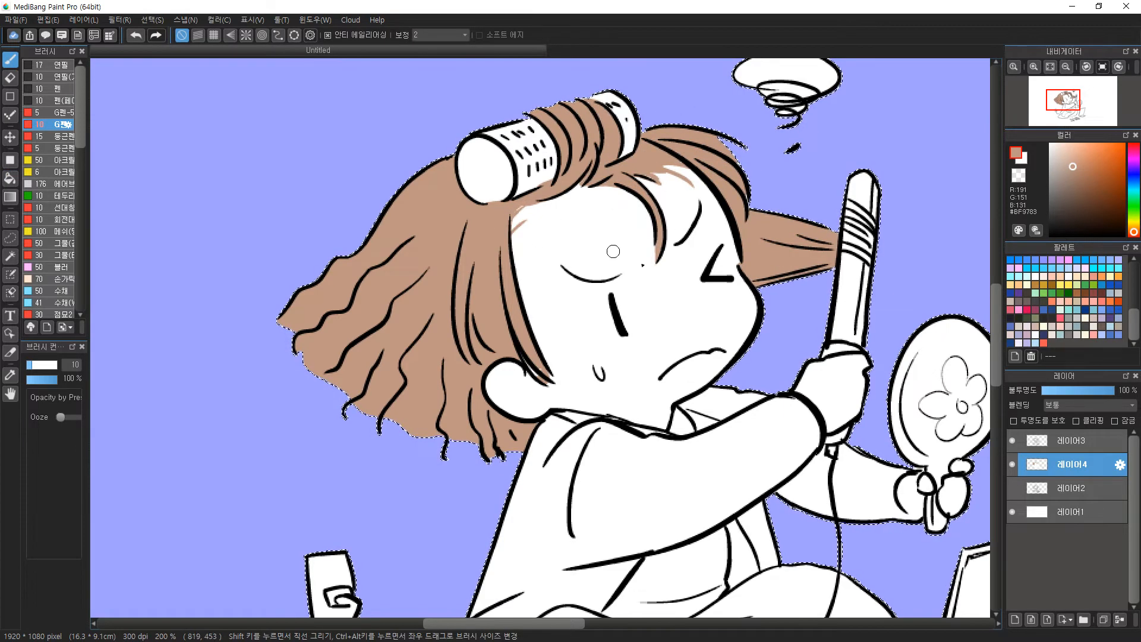
Fill the jacket's body, sleeves and remaining sections with light peach #FBC9BC.
left_click_drag(572, 279, 472, 217)
left_click(1061, 301)
key("g")
left_click(476, 401)
left_click(630, 342)
left_click(767, 433)
left_click(706, 425)
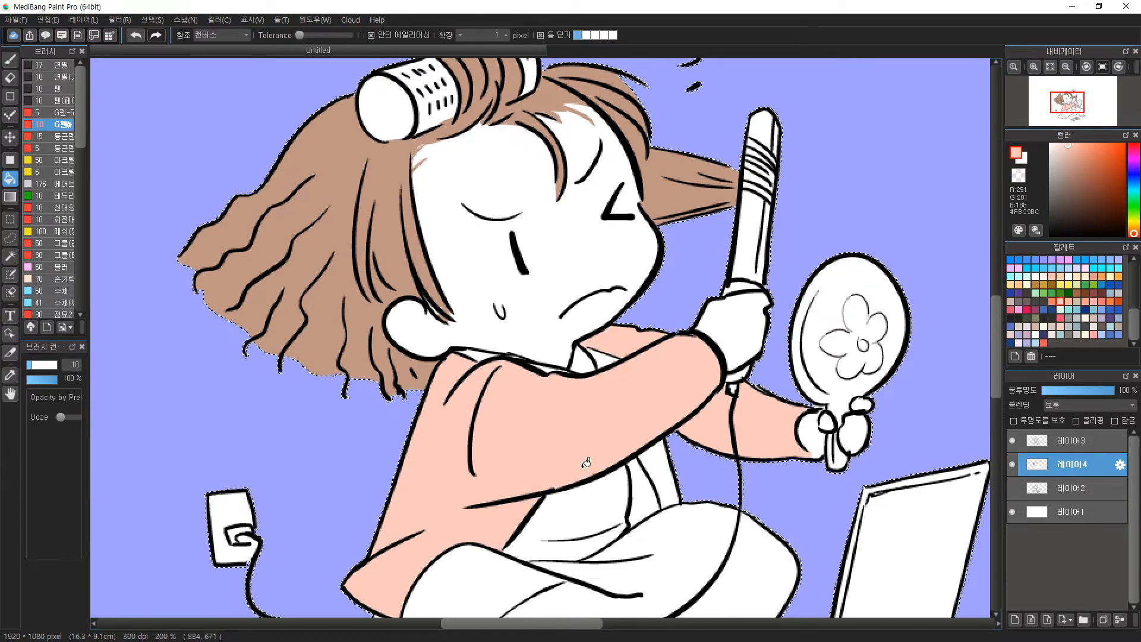
left_click_drag(607, 426, 613, 357)
left_click(667, 406)
left_click(607, 290)
Fill the jacket's inner lining beside the shirt with a deeper salmon pink.
left_click(1083, 144)
left_click(1134, 236)
left_click(651, 427)
Fill the hair roller's body with pale pink #FFD8E8 and its round end with pink #E1A4BD.
left_click_drag(654, 427, 736, 580)
left_click(1134, 149)
left_click(520, 160)
left_click(1061, 144)
left_click(519, 160)
left_click(498, 153)
left_click(539, 177)
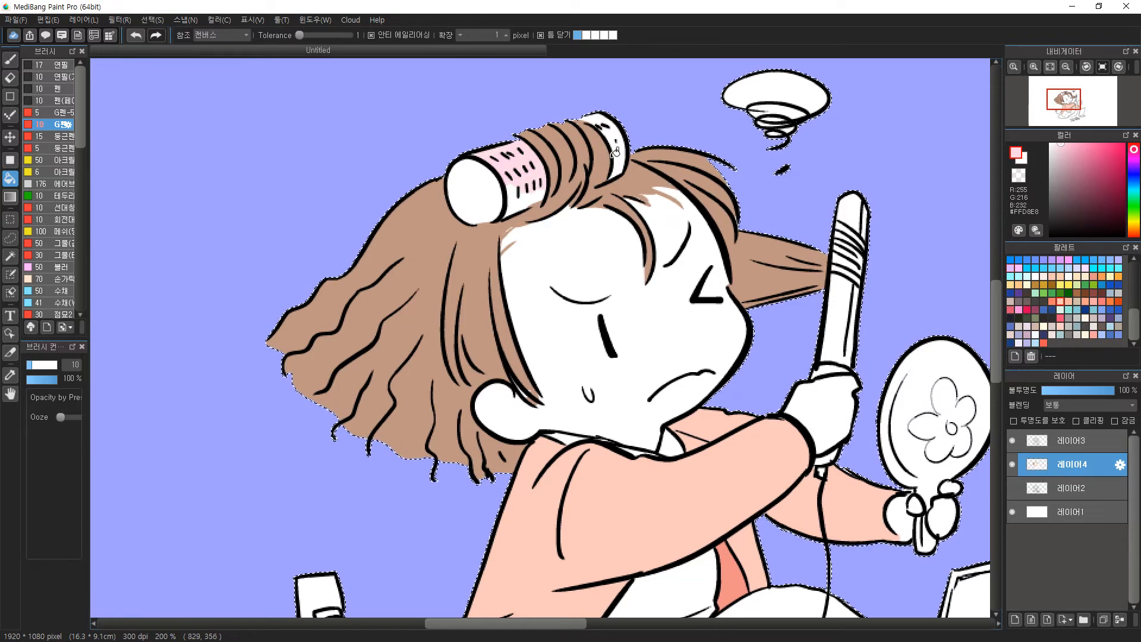
left_click(527, 202)
left_click(1070, 154)
left_click(476, 194)
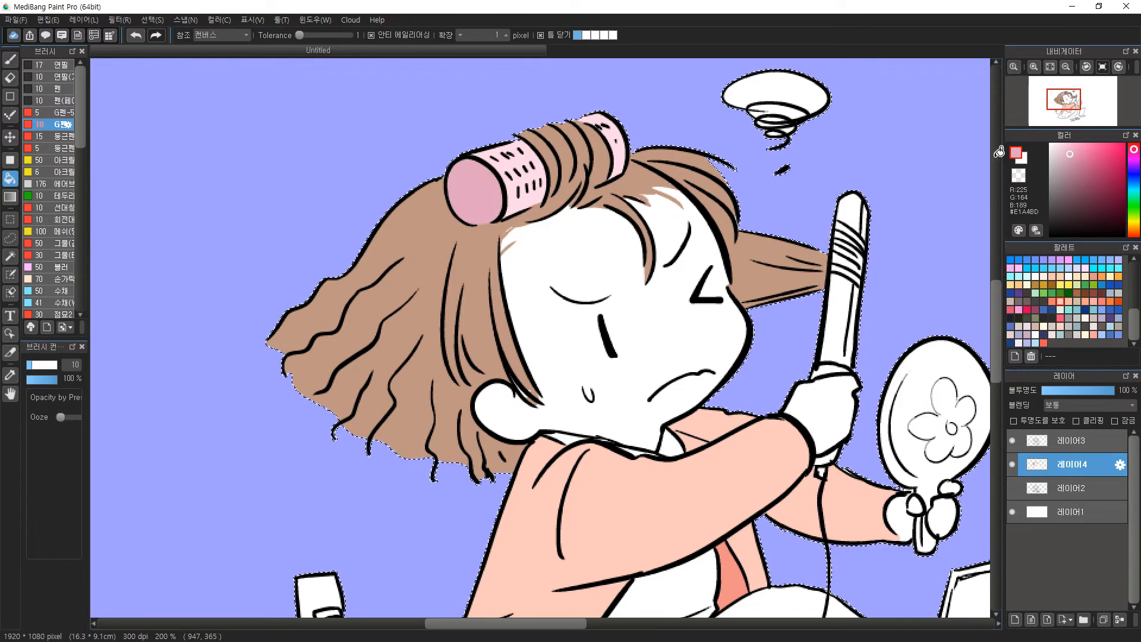
Shade the upper part of the roller's round end in darker pink and add shadow beside the wound hair.
left_click(1083, 170)
key("b")
left_click_drag(473, 159, 501, 186)
key("g")
left_click(479, 177)
key("b")
left_click_drag(519, 143, 543, 201)
right_click(481, 201)
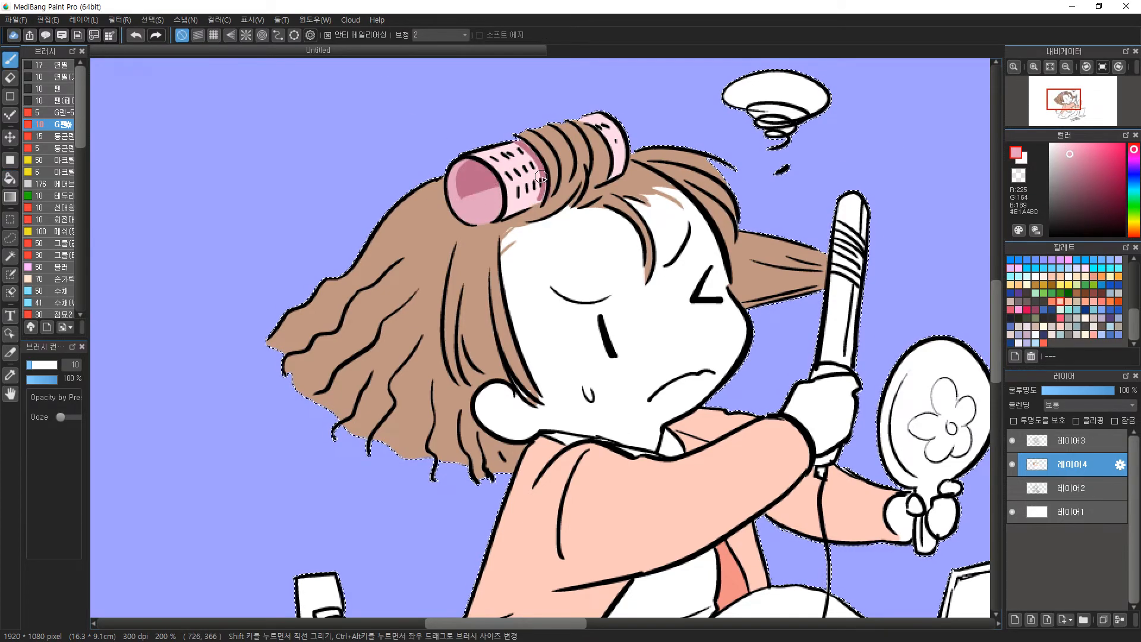
Fill all sections of the trousers with pale yellow.
key("g")
left_click_drag(674, 550, 595, 282)
left_click(1011, 277)
left_click(1011, 285)
left_click(458, 440)
left_click(595, 446)
left_click(677, 461)
Outline a shadow across the lower trousers in orange and fill the shaded areas of the legs.
left_click(1108, 153)
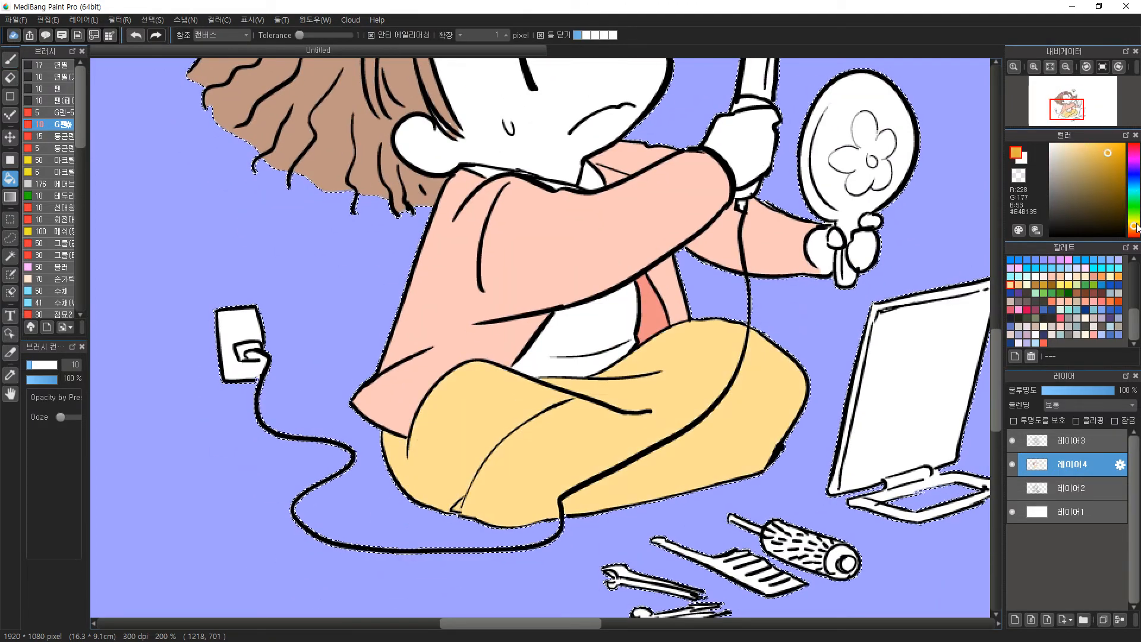
left_click(1135, 230)
key("b")
left_click_drag(448, 384, 774, 450)
left_click(1134, 227)
left_click(1106, 151)
left_click(1134, 228)
key("ctrl+z")
mouse_move(441, 387)
left_mouse_down()
mouse_move(503, 446)
mouse_move(767, 465)
left_mouse_up()
key("g")
left_click(452, 461)
left_click(529, 467)
Paint orange shadows along the trouser folds near the waist and above the thigh crease.
key("b")
left_click_drag(586, 393, 651, 409)
key("g")
left_click(637, 404)
key("g")
left_click(648, 365)
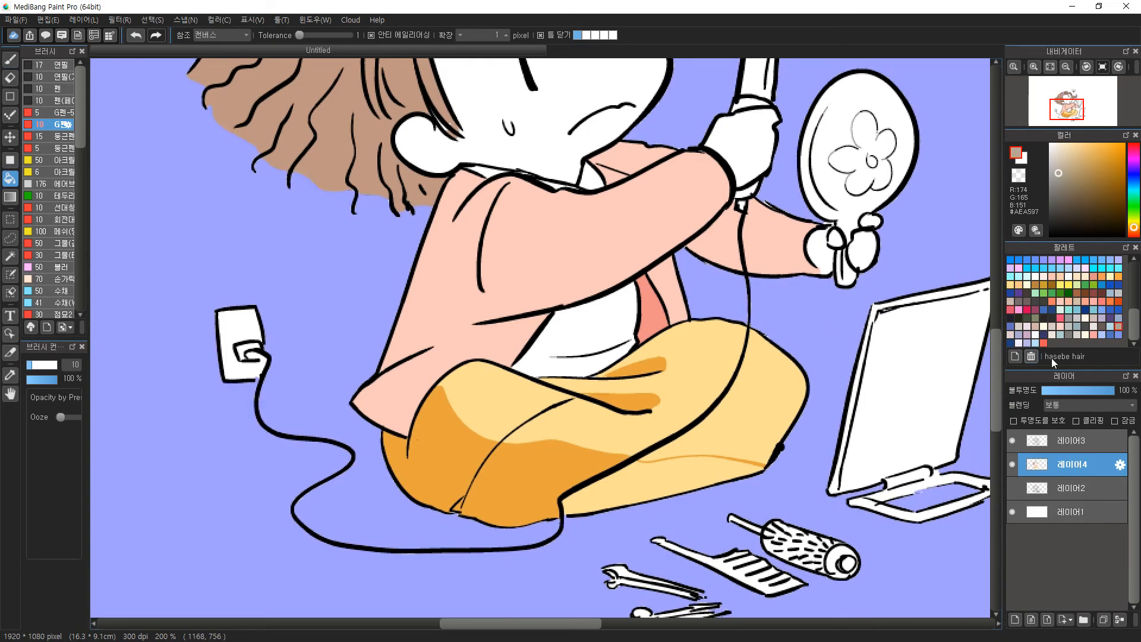
Fill the shirt under the jacket with blue and shade its left side, folds and right edge in darker blue.
left_click(1110, 335)
left_click(586, 354)
key("b")
left_click_drag(548, 327, 586, 376)
key("g")
left_click(551, 354)
key("b")
left_click_drag(635, 315, 635, 328)
key("g")
left_click(617, 321)
Outline the shadow across the jacket body in coral and fill the shaded areas down to the hem.
right_click(605, 244)
left_click(1083, 148)
left_click(1134, 236)
key("b")
mouse_move(417, 269)
left_mouse_down()
mouse_move(428, 339)
mouse_move(525, 321)
left_mouse_up()
key("g")
left_click(408, 334)
key("b")
key("g")
left_click(396, 399)
left_click(512, 350)
Shade the jacket's sleeves, shoulder and collar area with coral (#EF8F87), filling the outlined shadow shapes.
key("b")
key("g")
left_click(520, 291)
key("b")
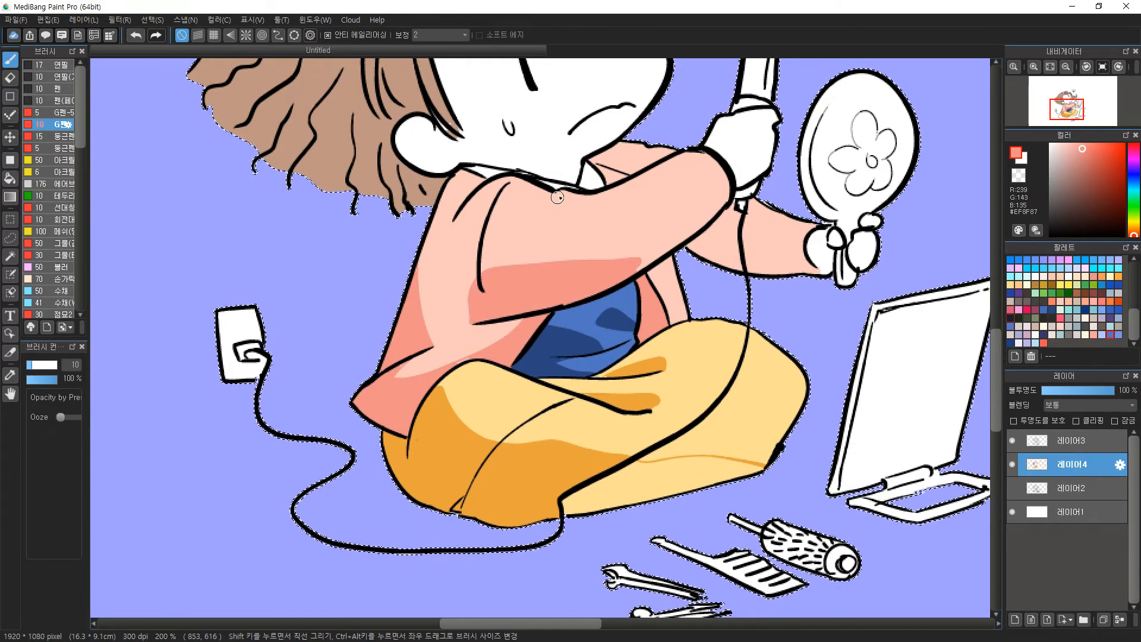
key("g")
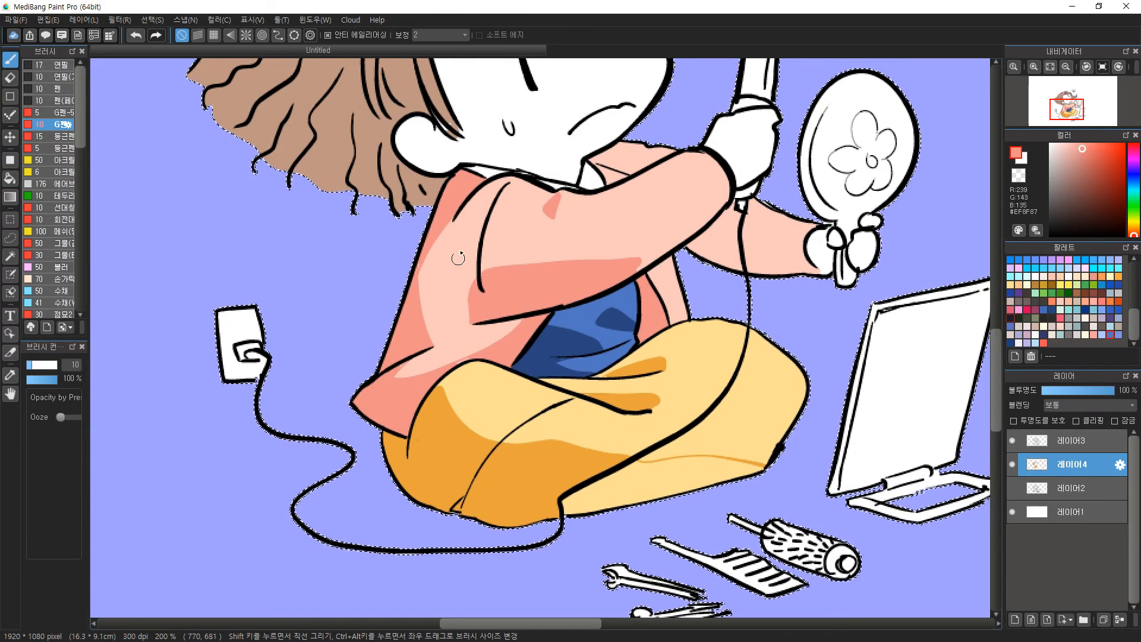
left_click_drag(458, 276, 464, 247)
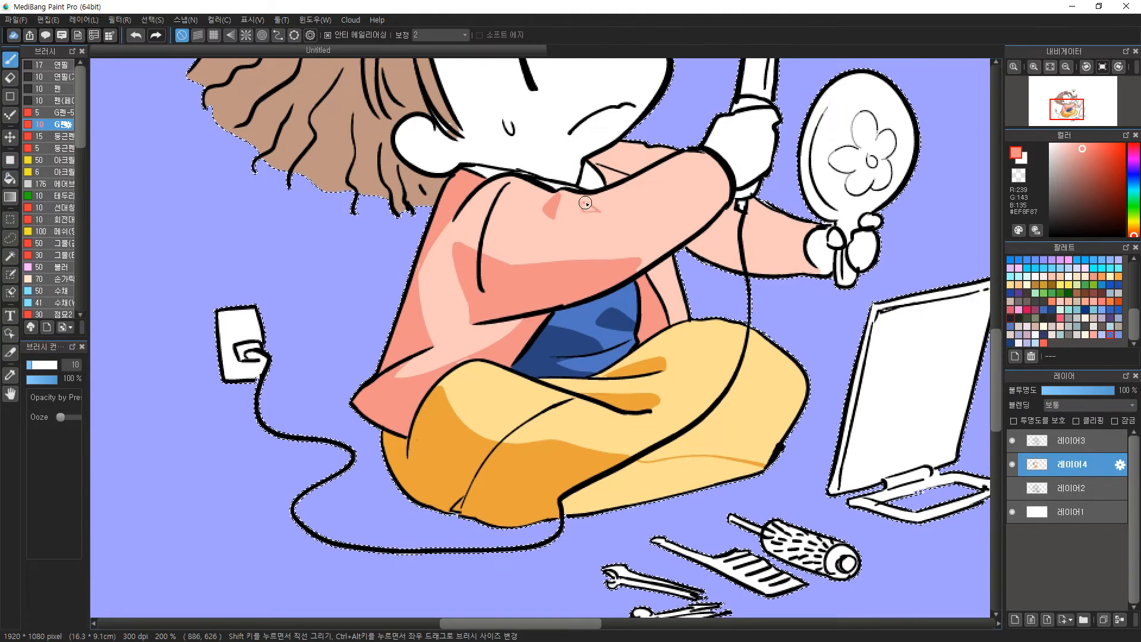
key("g")
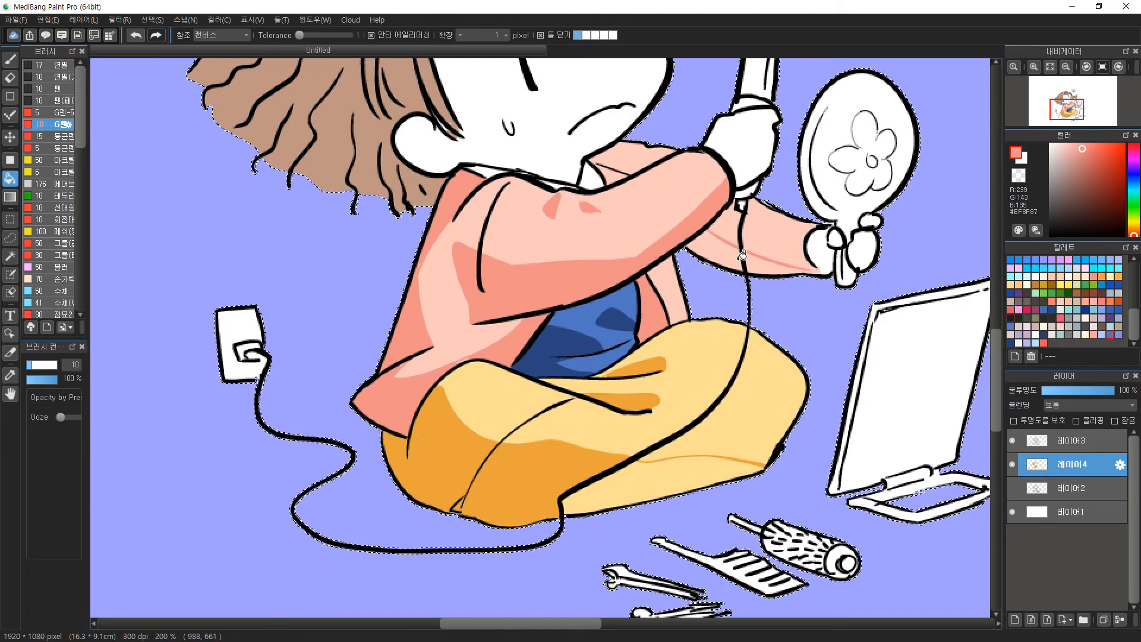
left_click(457, 287)
key("b")
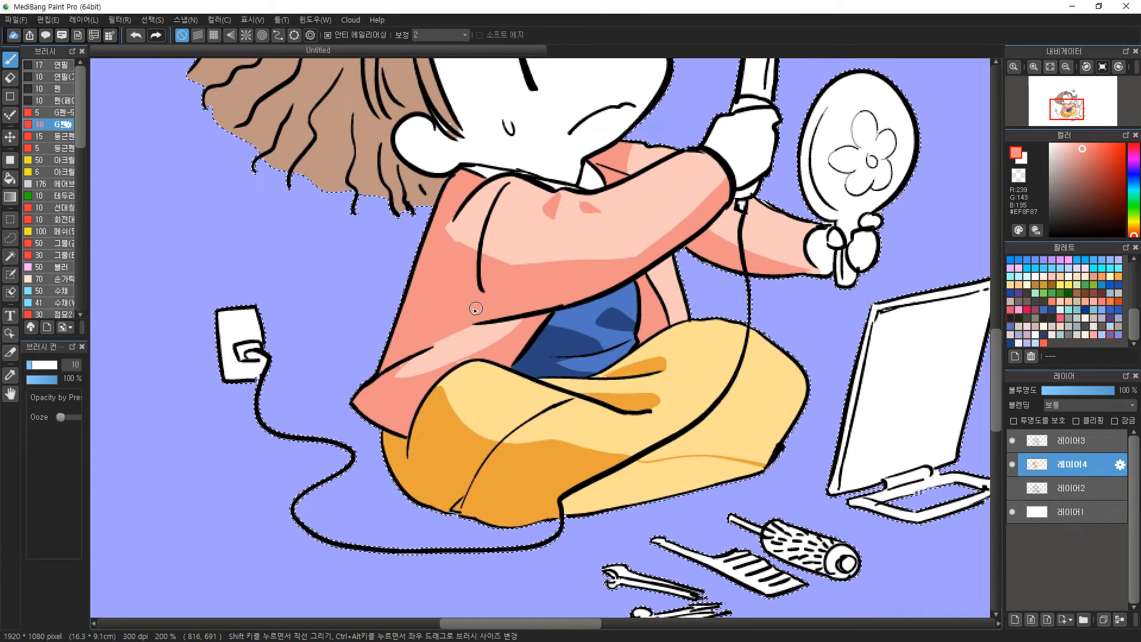
Choose a darker brown based on the hair colour, then outline and fill shadows in the wavy locks behind the head.
mouse_move(494, 327)
left_mouse_down()
mouse_move(505, 487)
mouse_move(469, 503)
left_mouse_up()
left_click(489, 283, "alt")
left_click_drag(619, 226, 636, 231)
left_click(1079, 179)
mouse_move(332, 279)
left_mouse_down()
mouse_move(299, 346)
mouse_move(357, 247)
mouse_move(352, 311)
mouse_move(399, 354)
mouse_move(315, 333)
mouse_move(364, 278)
mouse_move(292, 282)
mouse_move(275, 321)
mouse_move(268, 280)
mouse_move(232, 305)
left_mouse_up()
key("g")
left_click(245, 313)
key("b")
left_click_drag(275, 241, 196, 290)
key("g")
left_click(253, 259)
key("b")
Outline and fill darker brown shadows on the wavy outer tips, beneath the roller and beside the ear.
left_click_drag(259, 203, 168, 257)
key("g")
left_click(223, 232)
key("b")
left_click_drag(320, 98, 380, 139)
key("g")
left_click(324, 115)
key("b")
mouse_move(382, 248)
left_mouse_down()
mouse_move(393, 241)
mouse_move(434, 309)
left_mouse_up()
key("g")
left_click(377, 268)
Shade the hair lock stretched out to the straightener in darker brown.
key("b")
mouse_move(501, 196)
left_mouse_down()
mouse_move(505, 324)
mouse_move(453, 222)
mouse_move(506, 209)
left_mouse_up()
key("g")
left_click(674, 318)
mouse_move(635, 285)
left_mouse_down()
mouse_move(723, 301)
mouse_move(710, 309)
mouse_move(750, 312)
left_mouse_up()
key("b")
Fill the tip and body of the hair straightener with dark grey (#5B5B5B) and touch up the gaps.
left_click(1051, 203)
key("g")
left_click(751, 250)
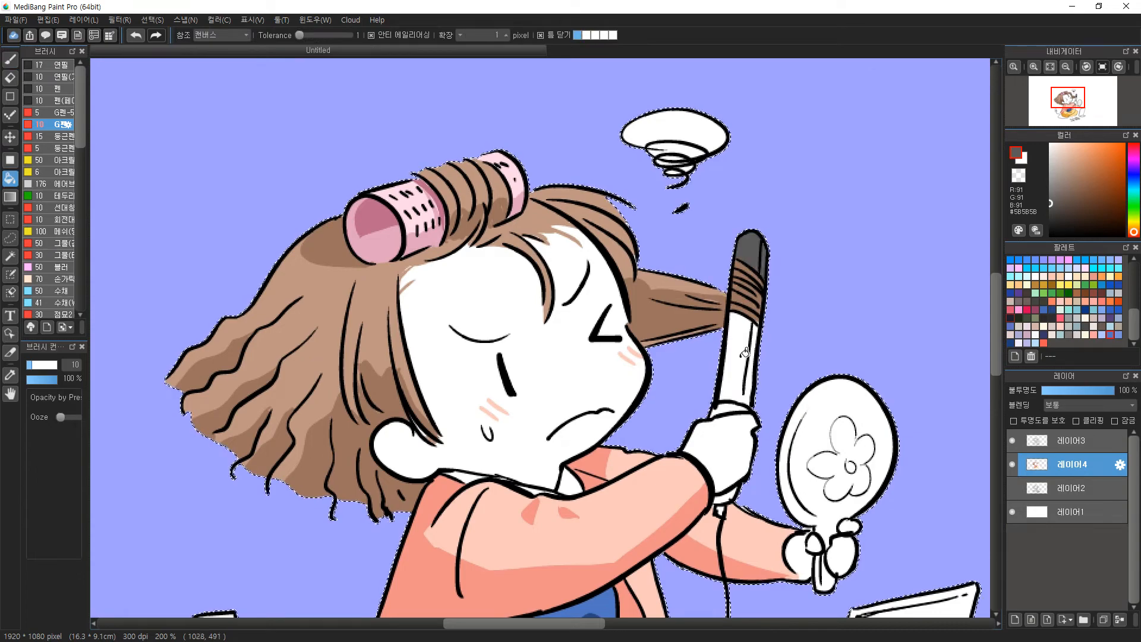
left_click(743, 357)
key("b")
left_click_drag(748, 379, 747, 388)
Fill the laptop's screen and base with pale blue (#C0D8E7).
left_click_drag(743, 602, 648, 281)
left_click(1077, 318)
left_click(1068, 327)
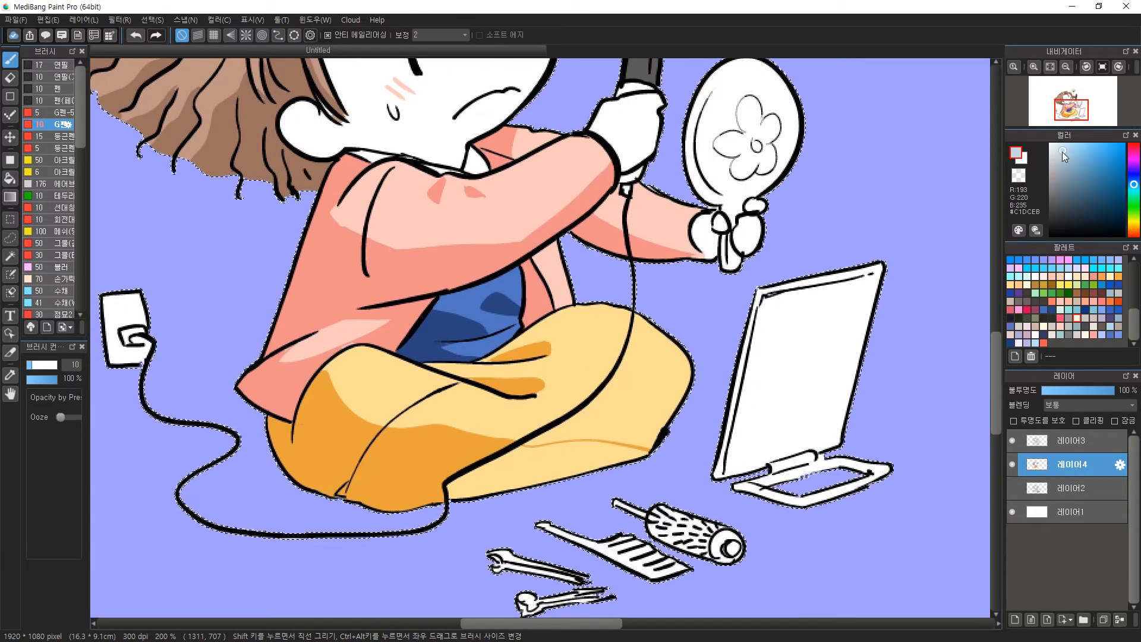
key("g")
left_click(803, 368)
left_click(844, 467)
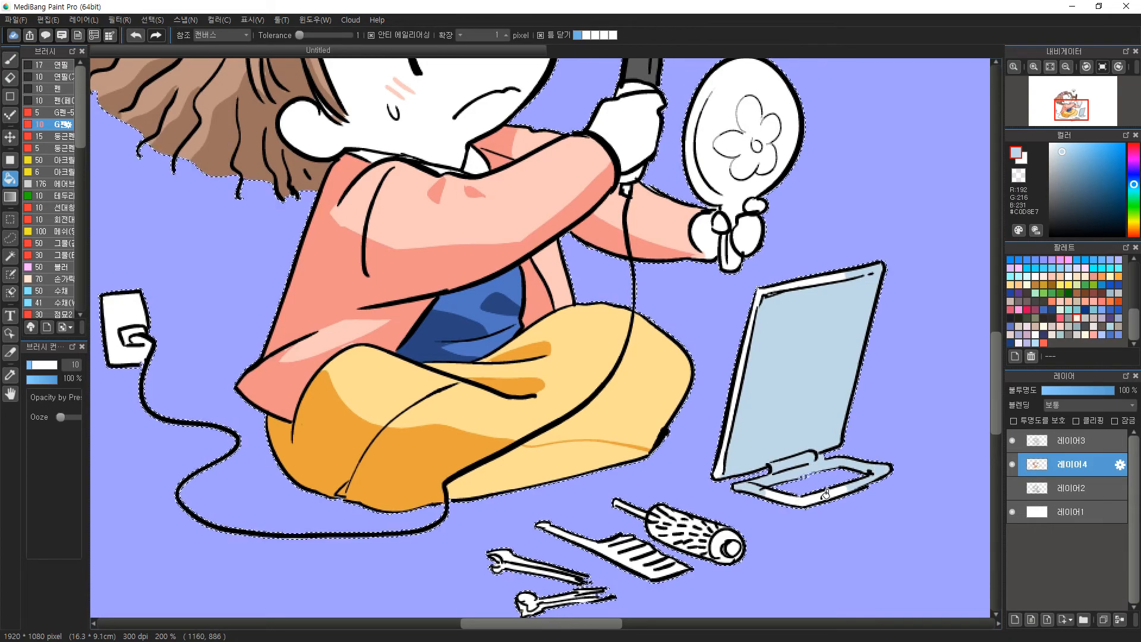
key("b")
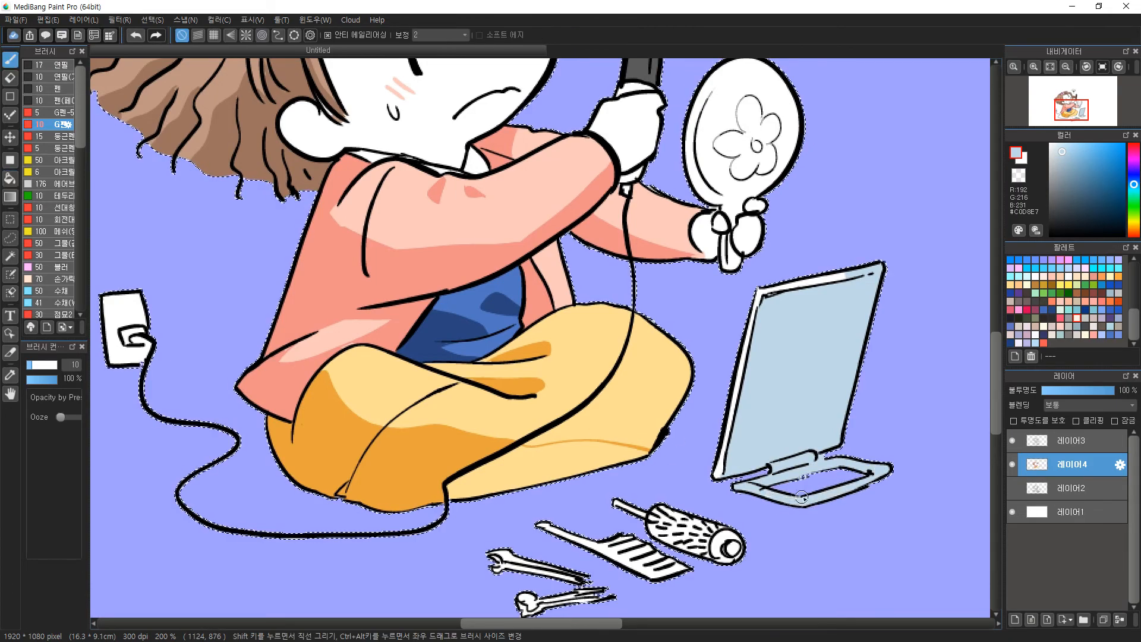
With a brush size of 23, colour the round hairbrush golden brown, its handle dark grey (#3F3F3F) and the comb pink.
left_click(1044, 285)
left_click(41, 365)
left_click_drag(657, 518, 730, 548)
left_click(1050, 213)
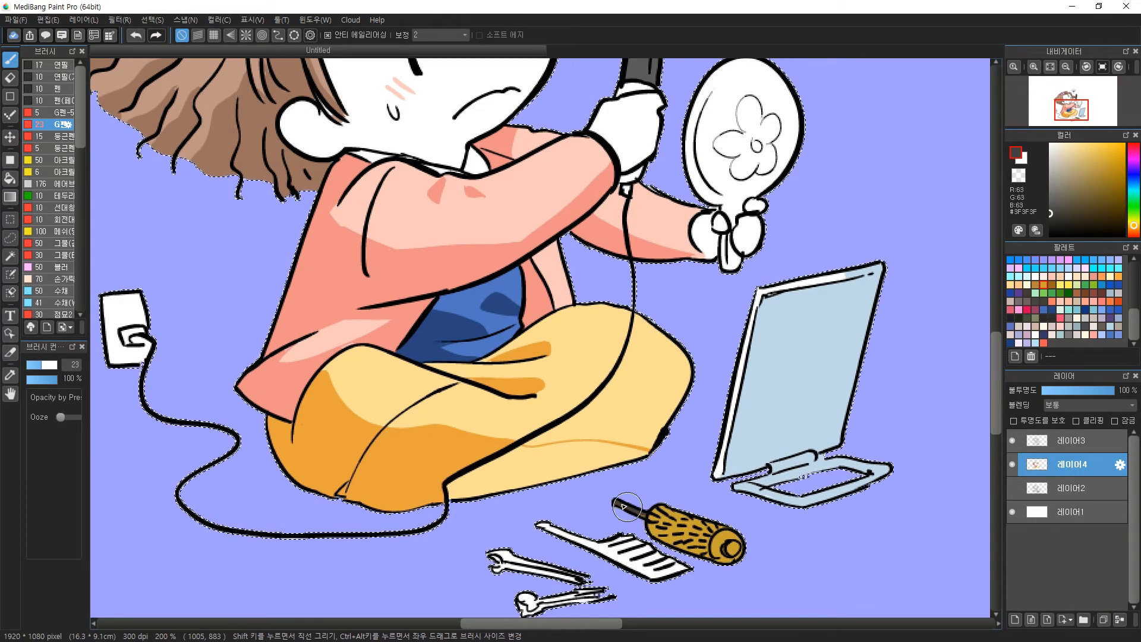
left_click(1019, 310)
mouse_move(541, 526)
left_mouse_down()
mouse_move(630, 556)
mouse_move(601, 533)
left_mouse_up()
left_click(1050, 220)
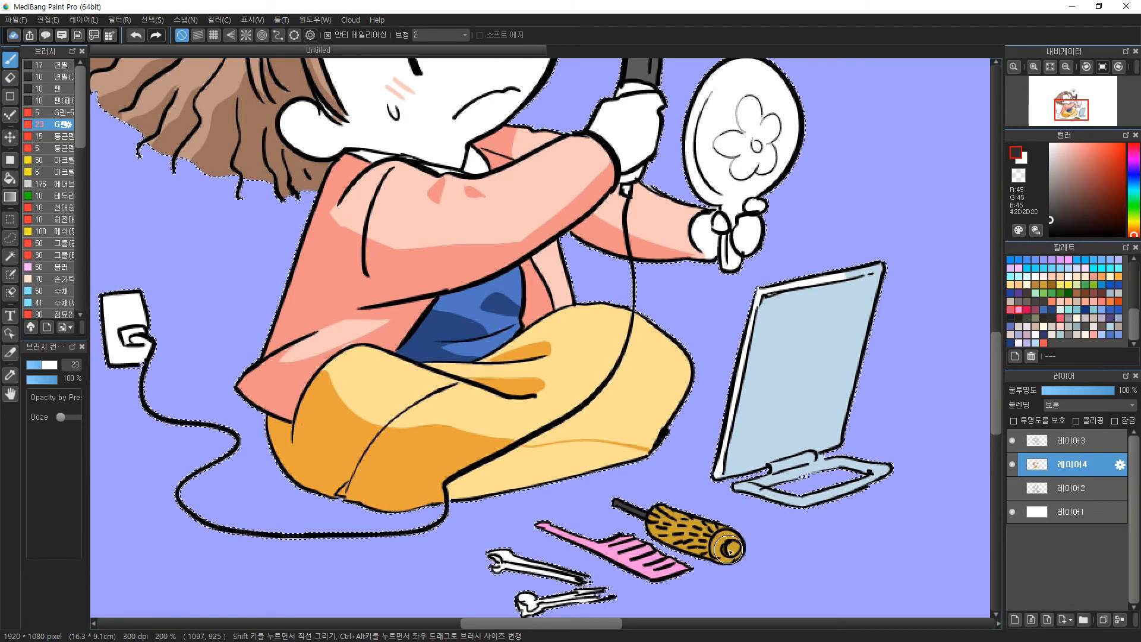
key("ctrl+z")
Tint the hands with pale skin tone (#FFEDE7) and paint the straightener's lower end dark grey.
left_click_drag(547, 135, 555, 321)
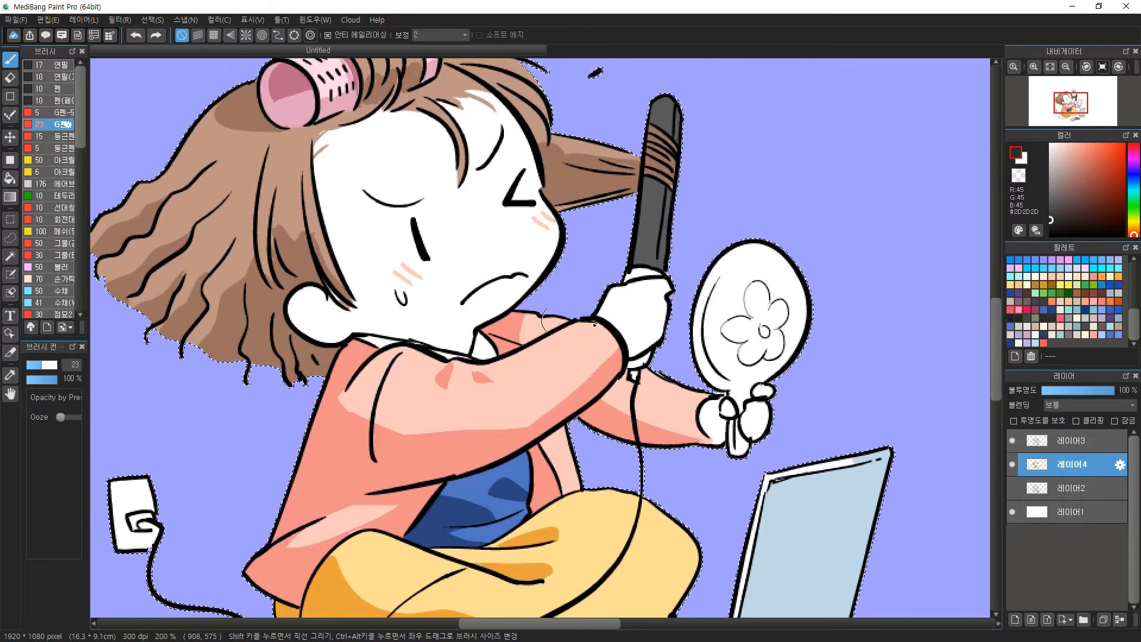
left_click(1044, 276)
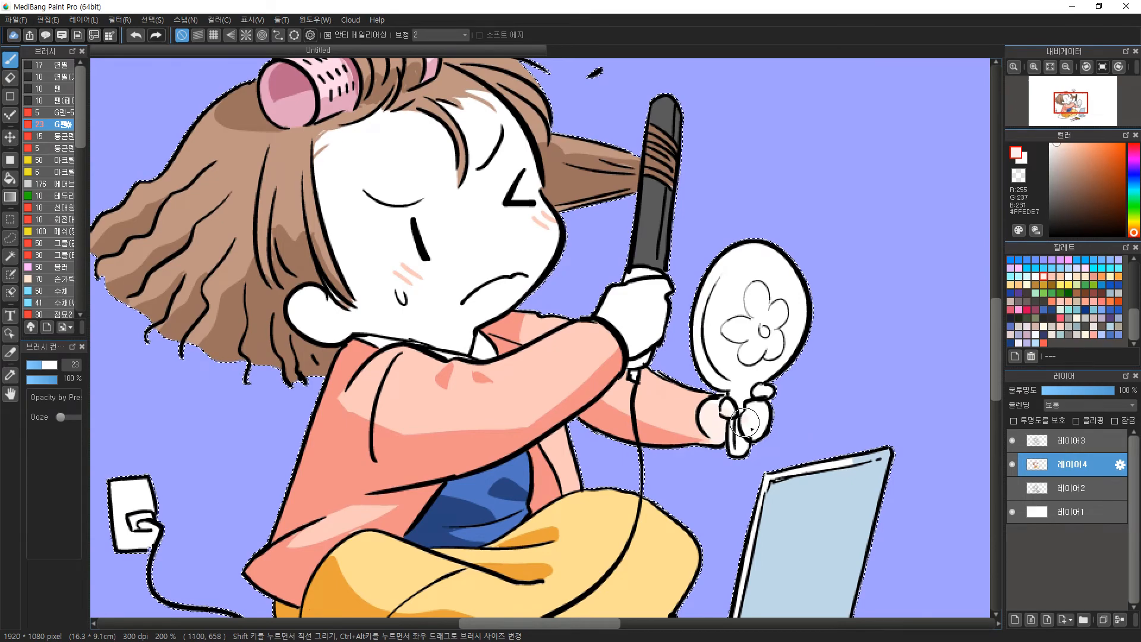
left_click(644, 352, "alt")
left_click_drag(645, 353, 635, 376)
Draw the inner-ear lines on 레이어3 and return to the colouring layer 레이어4.
left_click(290, 308, "alt")
left_click(1106, 441)
mouse_move(296, 306)
left_mouse_down()
mouse_move(340, 321)
mouse_move(322, 305)
left_mouse_up()
left_click(1061, 302)
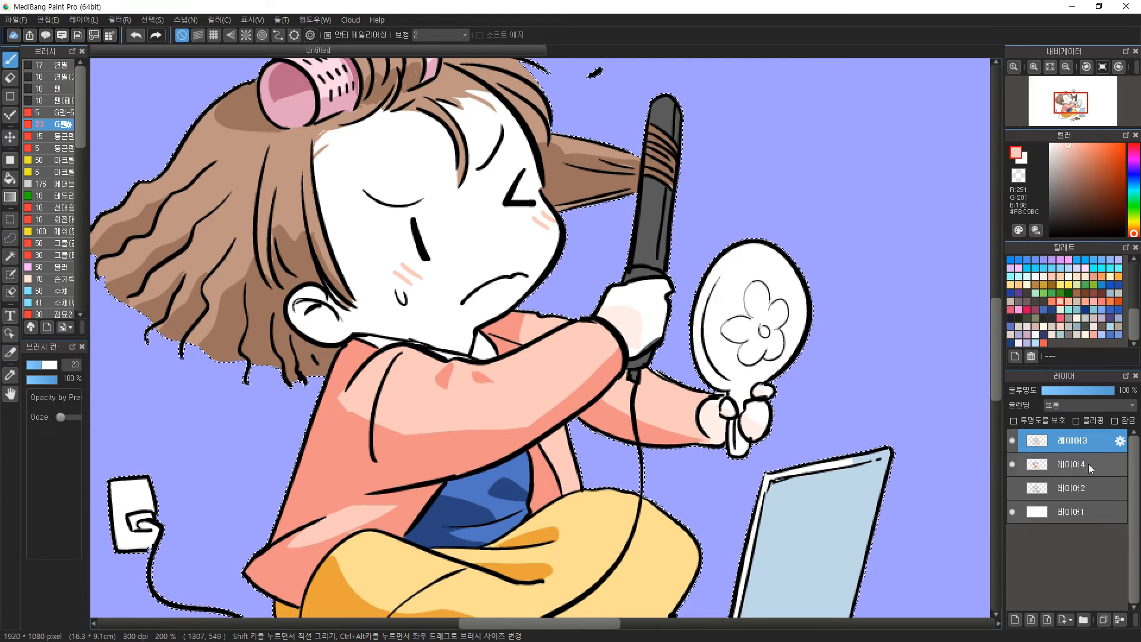
left_click(1071, 464)
Fill the hand mirror with light teal and shade its edge and handle in darker teal.
left_click(1069, 310)
key("g")
left_click(708, 377)
key("b")
left_click_drag(708, 378, 738, 403)
key("g")
left_click(737, 443)
key("b")
Fill the mirror's flower petals with peach (#FBC9BC) and its centre with pale yellow, and pick pale aqua (#EAFFFC).
left_click(1060, 302)
key("g")
left_click(775, 316)
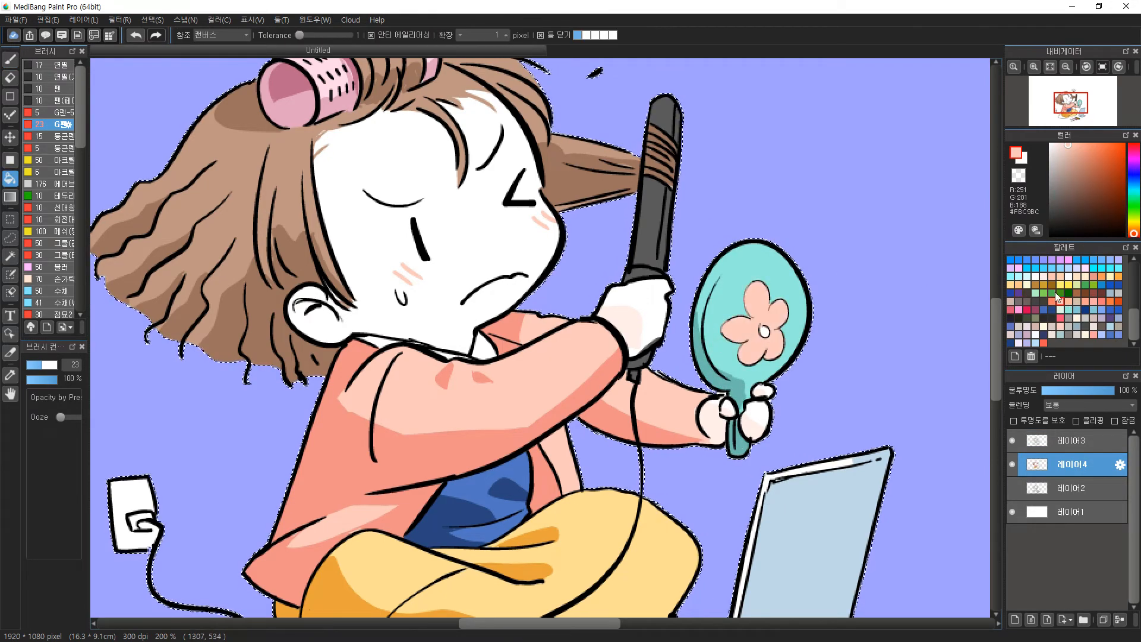
left_click(1061, 286)
left_click(764, 332)
left_click(1061, 310)
key("b")
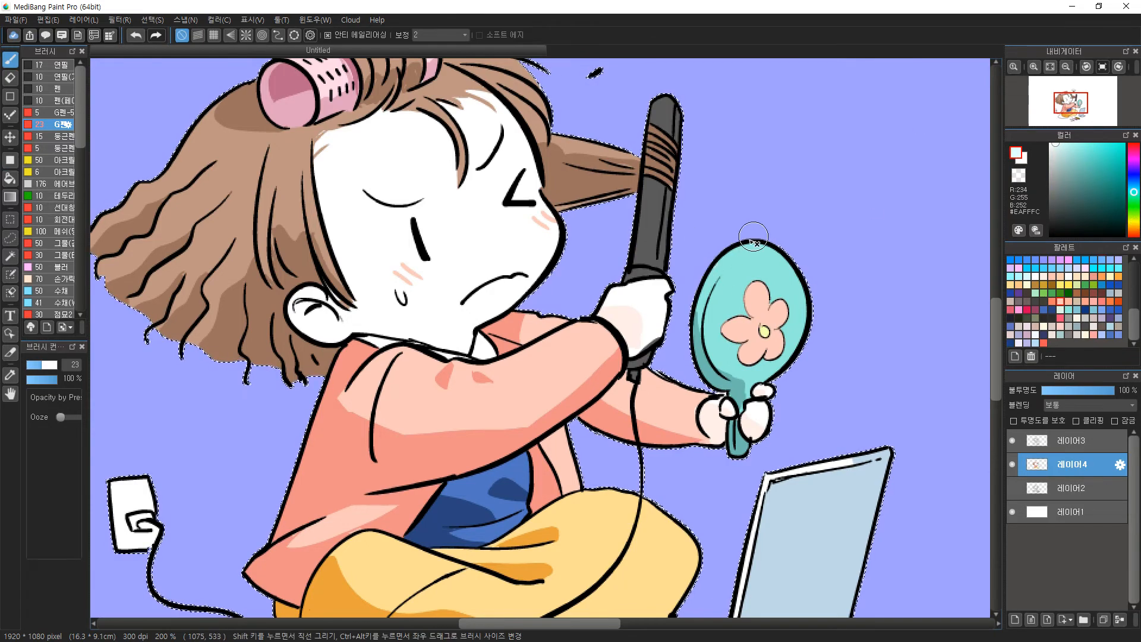
scroll(527, 262, "down", 2)
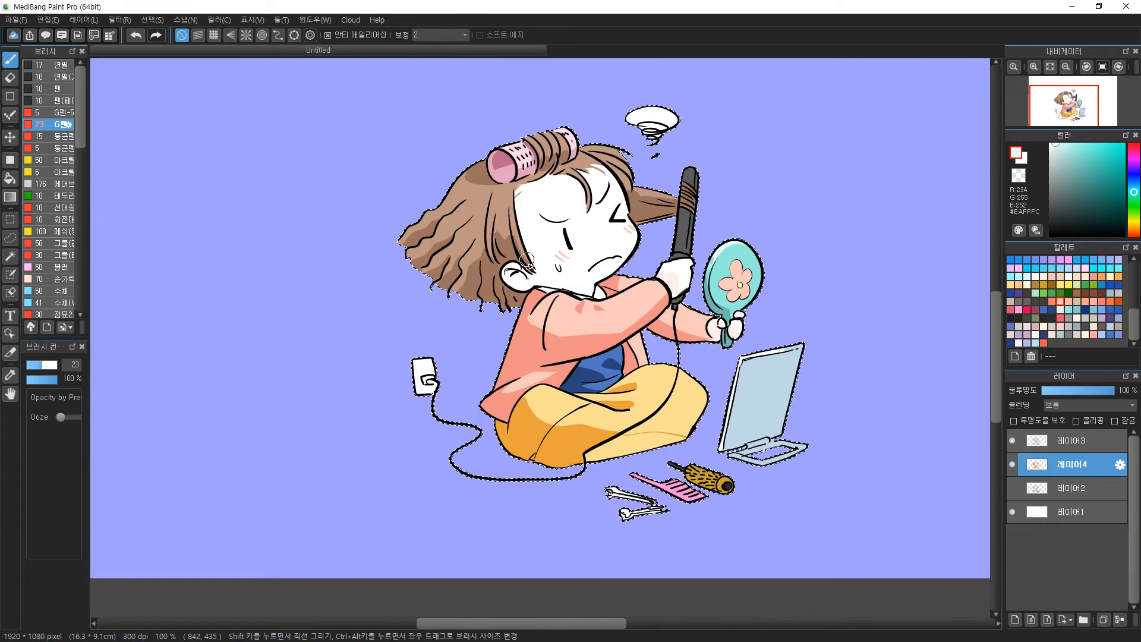
Colour the two hair clips on the floor yellow and red (#FF5852), and paint the plug dark grey (#333333).
left_click(1061, 286)
left_click_drag(611, 493, 669, 510)
left_click(1044, 342)
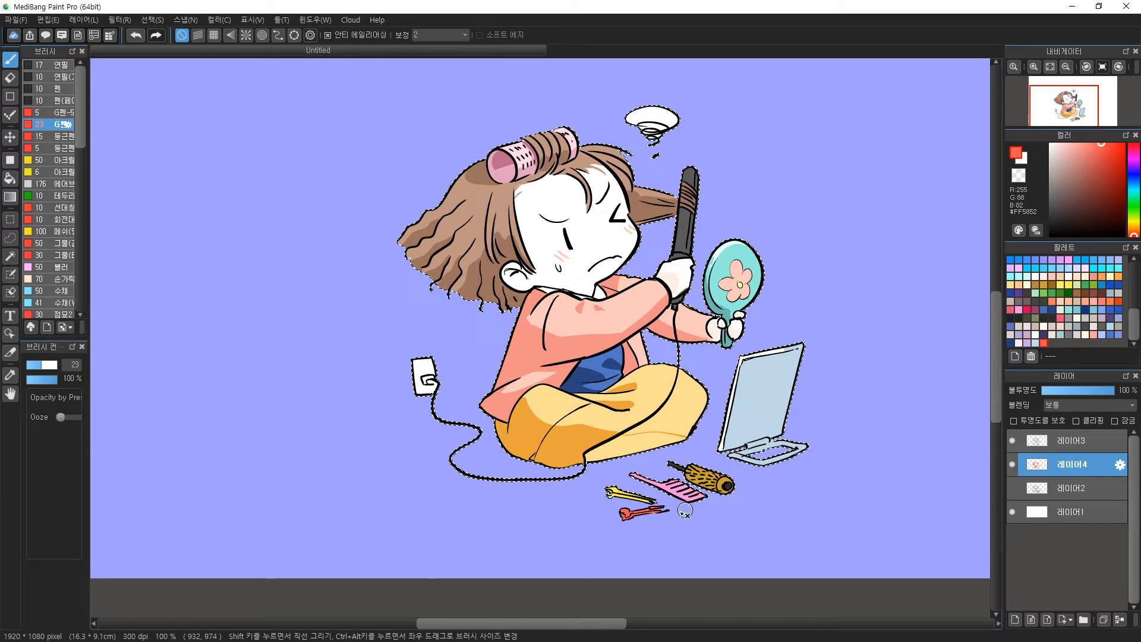
left_click(1050, 218)
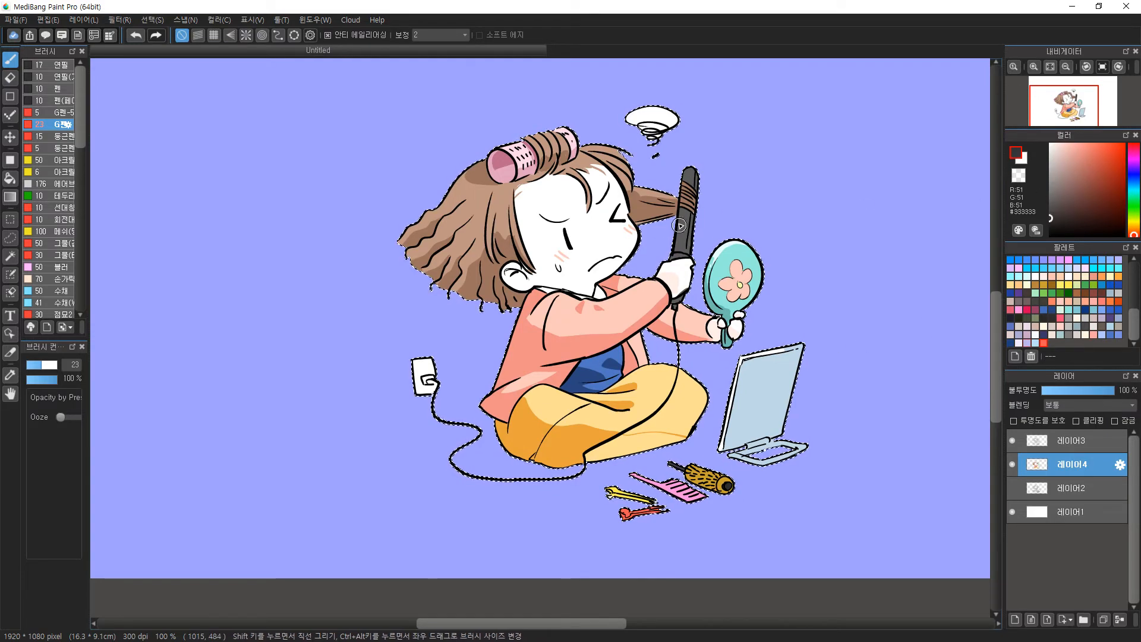
Invert the selection and, on a new layer above 레이어2, outline and fill a blue (#5076C1) ground shadow beneath the figure.
key("ctrl+shift+i")
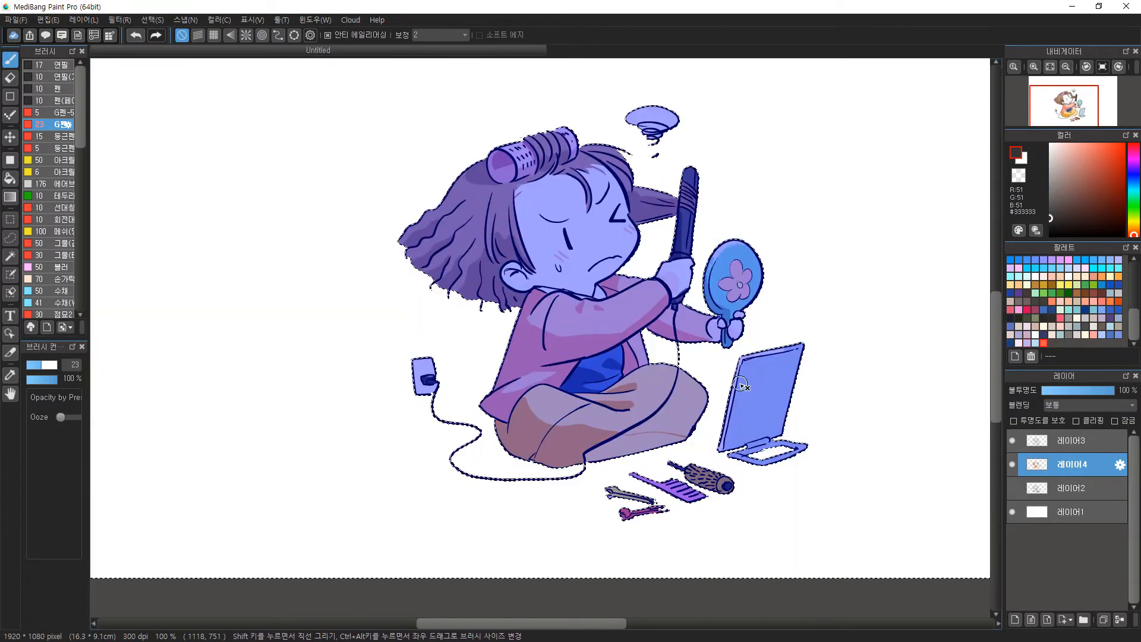
left_click(1072, 488)
left_click(1016, 619)
left_click(1110, 335)
mouse_move(496, 429)
left_mouse_down()
mouse_move(550, 480)
mouse_move(670, 465)
left_mouse_up()
mouse_move(689, 429)
left_mouse_down()
mouse_move(728, 433)
mouse_move(707, 468)
left_mouse_up()
key("g")
left_click(689, 455)
left_click(437, 459)
left_click(463, 461)
Restore the selection around the figure, modify it, deselect it and fit the whole canvas in view.
key("b")
key("ctrl+d")
key("ctrl+z")
left_click(156, 21)
left_click(180, 96)
key("Return")
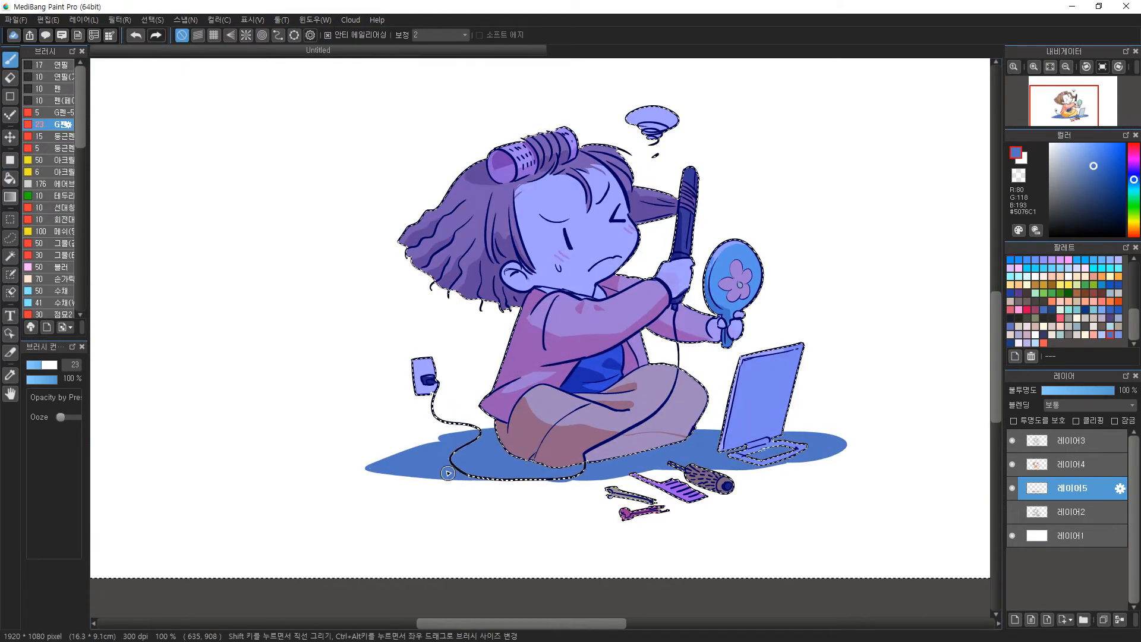
key("g")
key("ctrl+d")
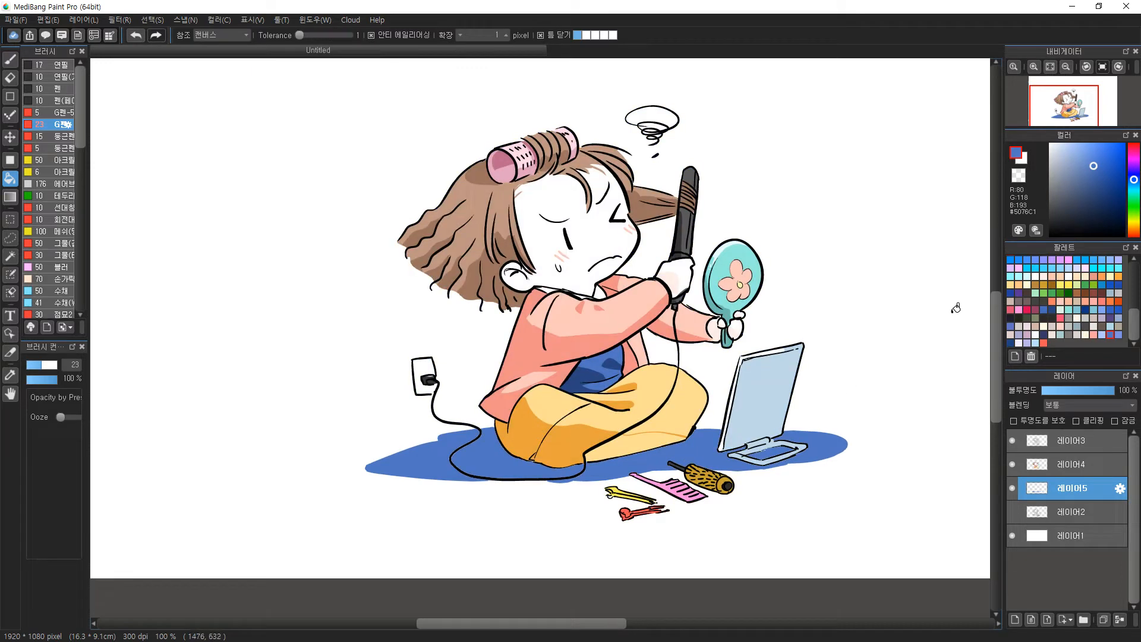
left_click(1050, 66)
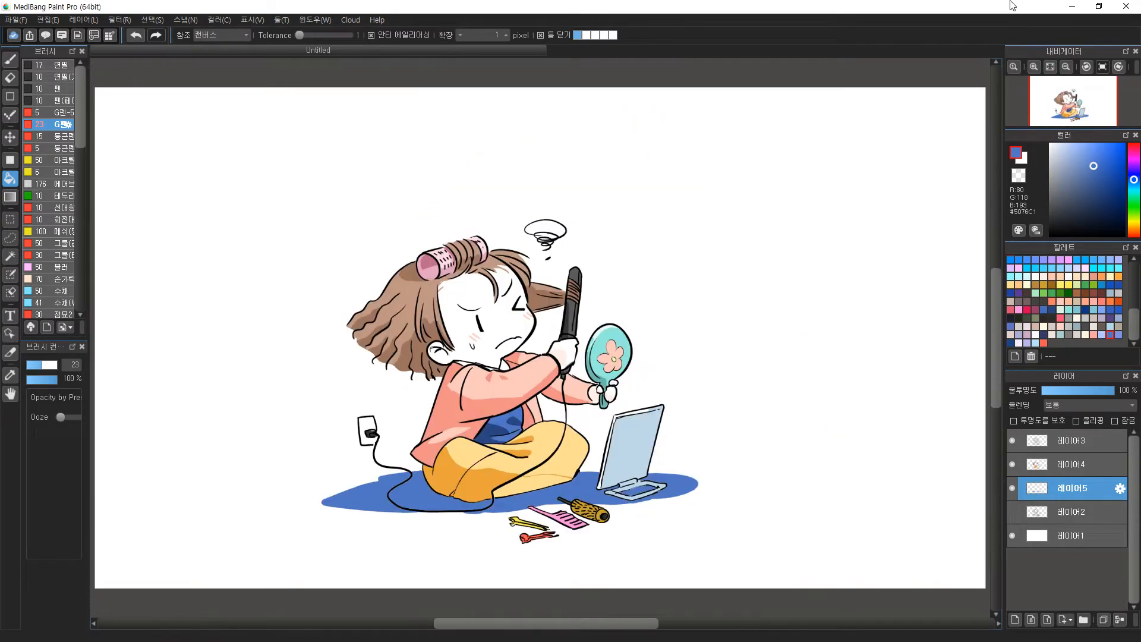
On 레이어4, paint diagonal blue (#72A9C9) reflections across the laptop screen and tint the neck pale skin tone (#FFEDE7).
left_click(1134, 184)
left_click(1096, 168)
left_click(11, 160)
left_click(1073, 465)
key("b")
left_click_drag(651, 412, 608, 474)
key("ctrl+z")
left_click(1082, 163)
left_click_drag(653, 424, 618, 476)
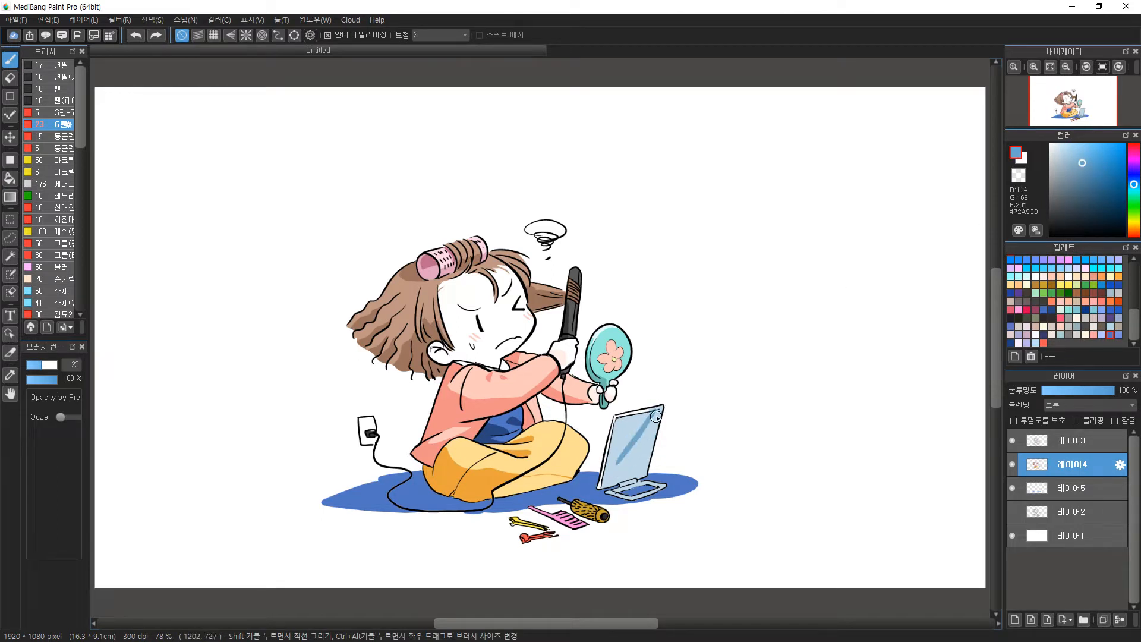
left_click(1044, 276)
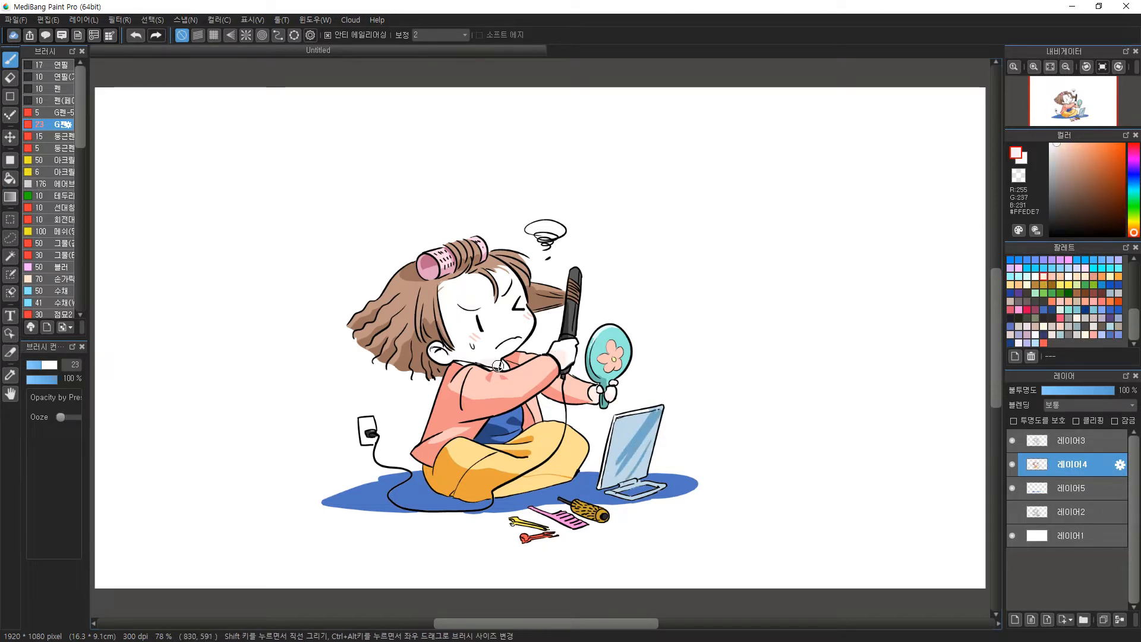
Draw lilac (#BDAECC) frustration curls on both sides of the head on 레이어5, redoing the unsatisfactory strokes.
left_click(1106, 319)
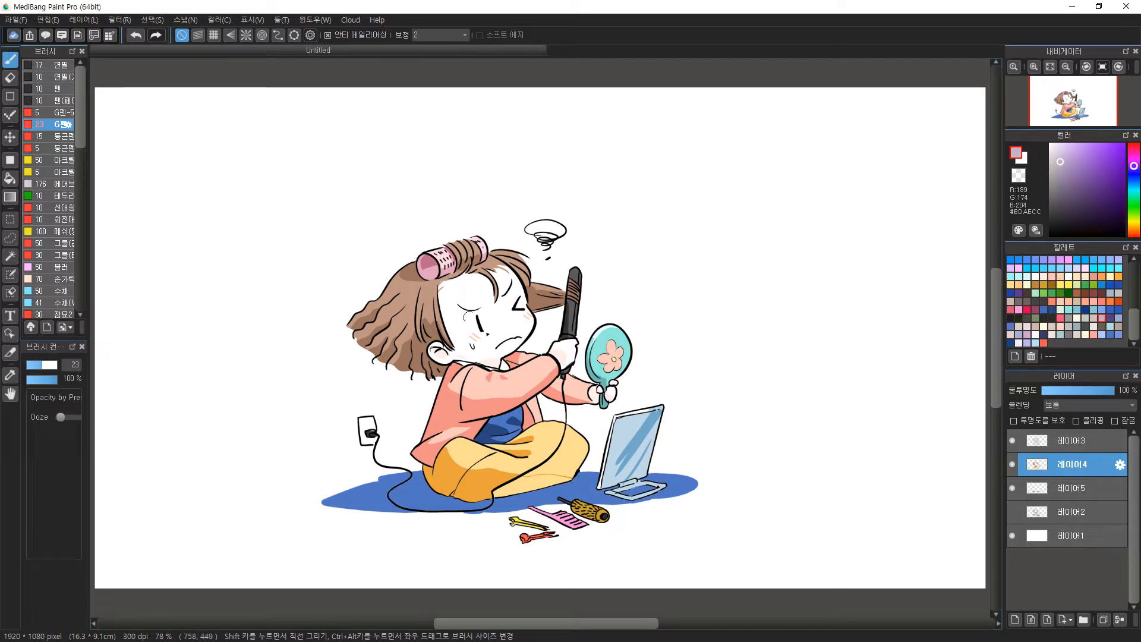
left_click(1072, 488)
mouse_move(365, 260)
left_mouse_down()
mouse_move(324, 305)
mouse_move(375, 275)
left_mouse_up()
key("ctrl+z")
key("ctrl+z")
left_click_drag(613, 247, 608, 278)
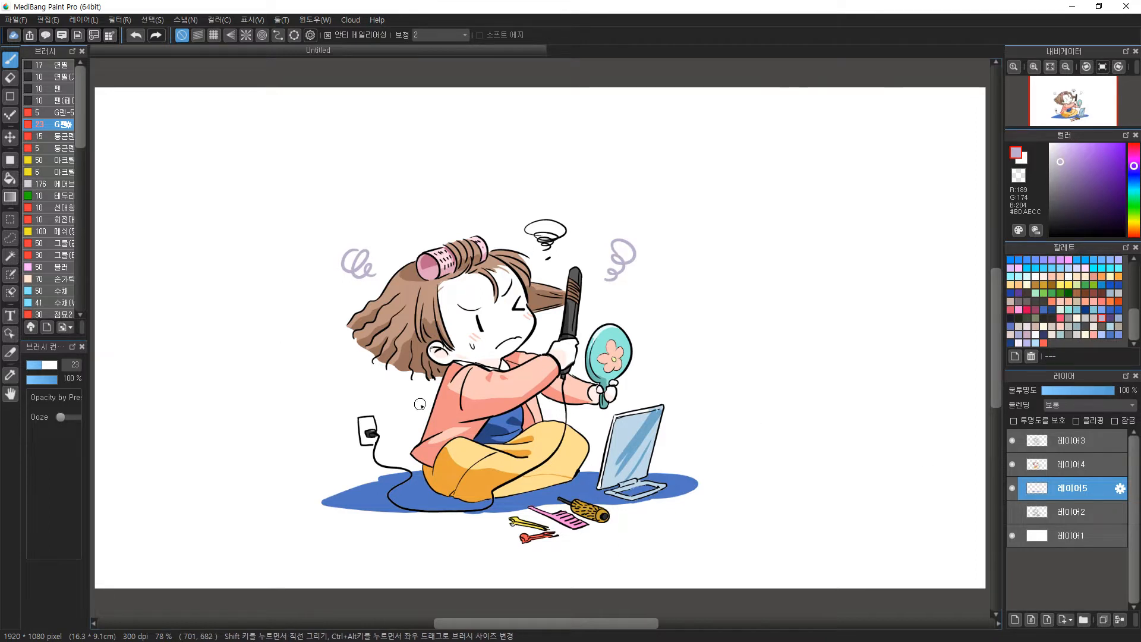
Group the drawing layers from 레이어3 down to 레이어2 into a folder named thmb.
left_click(1071, 441)
left_click(1071, 512, "shift")
left_click(1084, 619)
left_click(1038, 441)
double_click(1063, 439)
type("thmb")
key("Return")
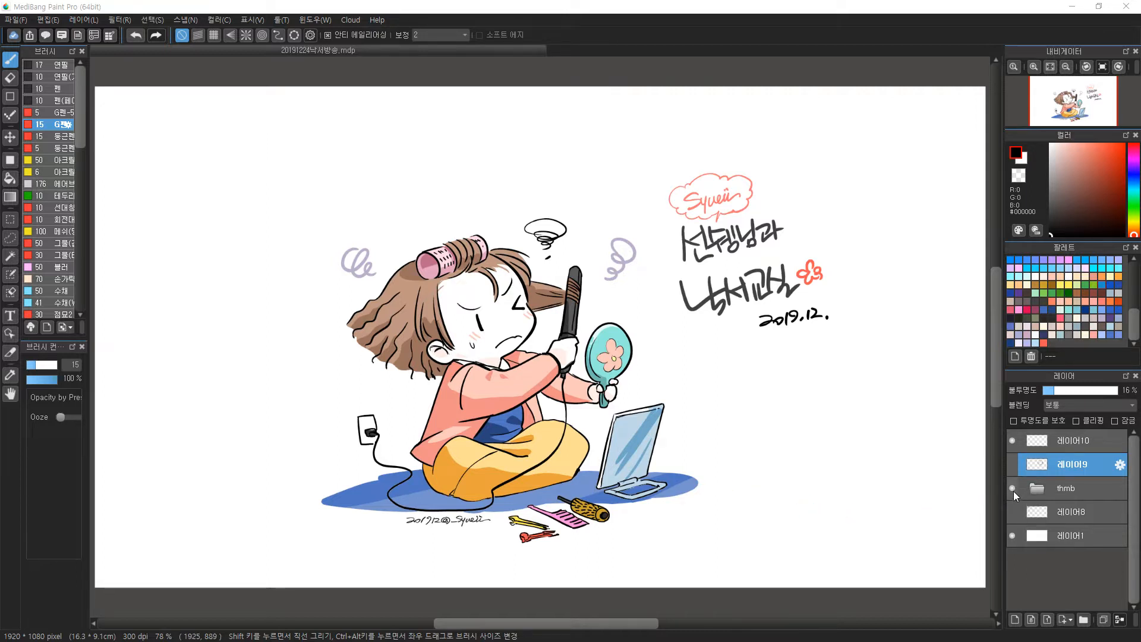
Hide the thmb folder, show the rough head sketch on 레이어9 and make 레이어10 the active layer.
left_click(1013, 488)
left_click(1013, 464)
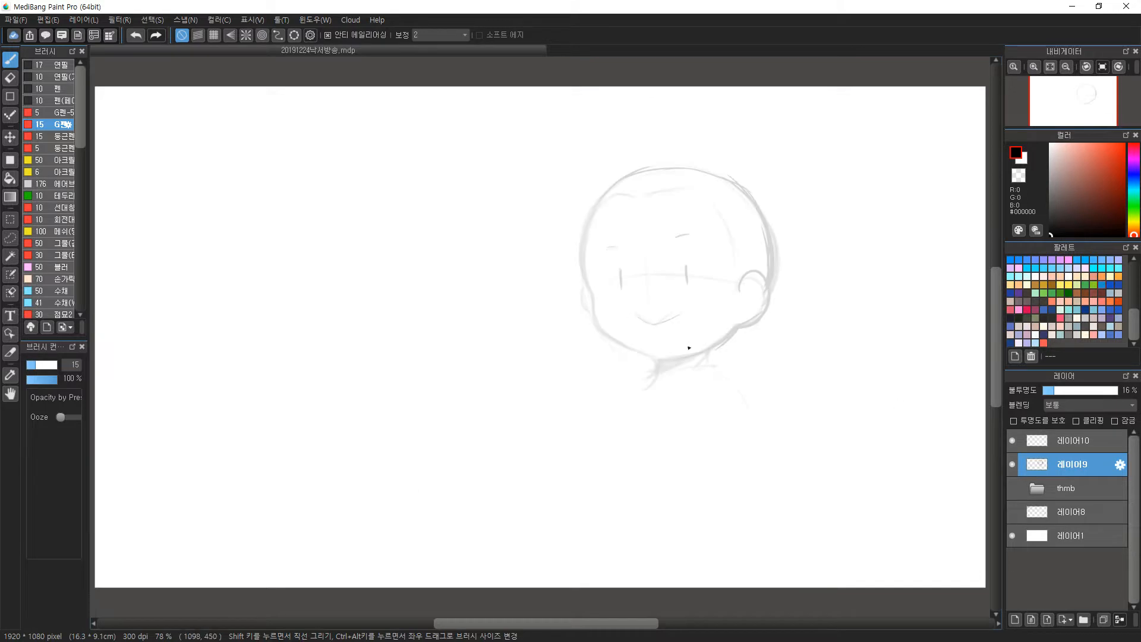
left_click(1052, 439)
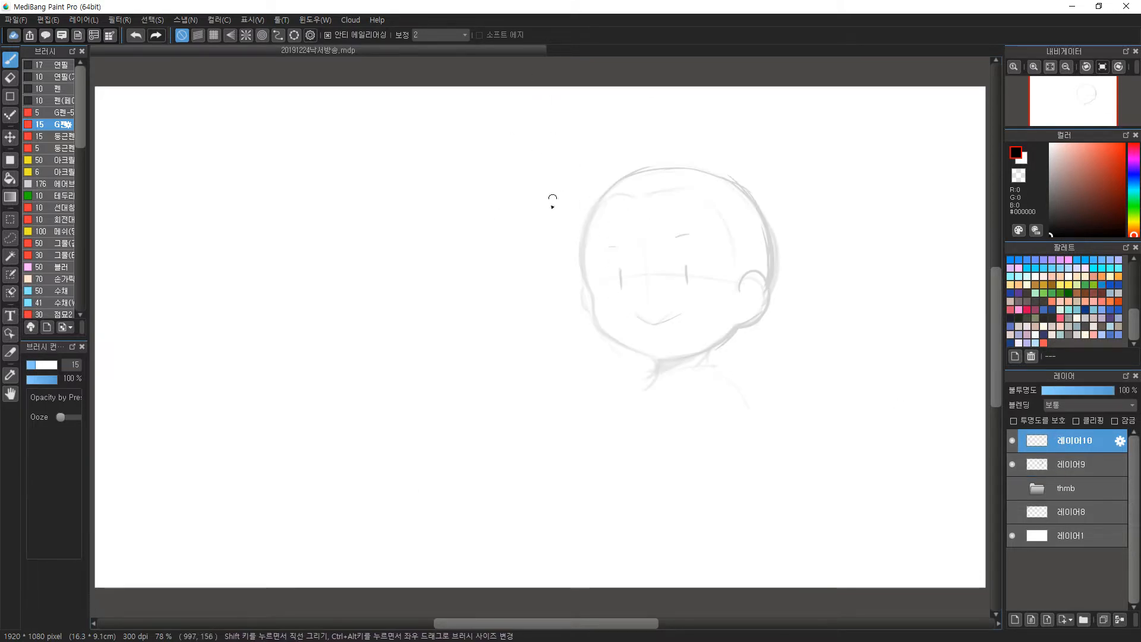
Ink the face's left contour, left ear and curved jawline in black over the sketch, redoing unsatisfactory strokes.
scroll(643, 260, "up", 1)
left_click_drag(576, 223, 582, 229)
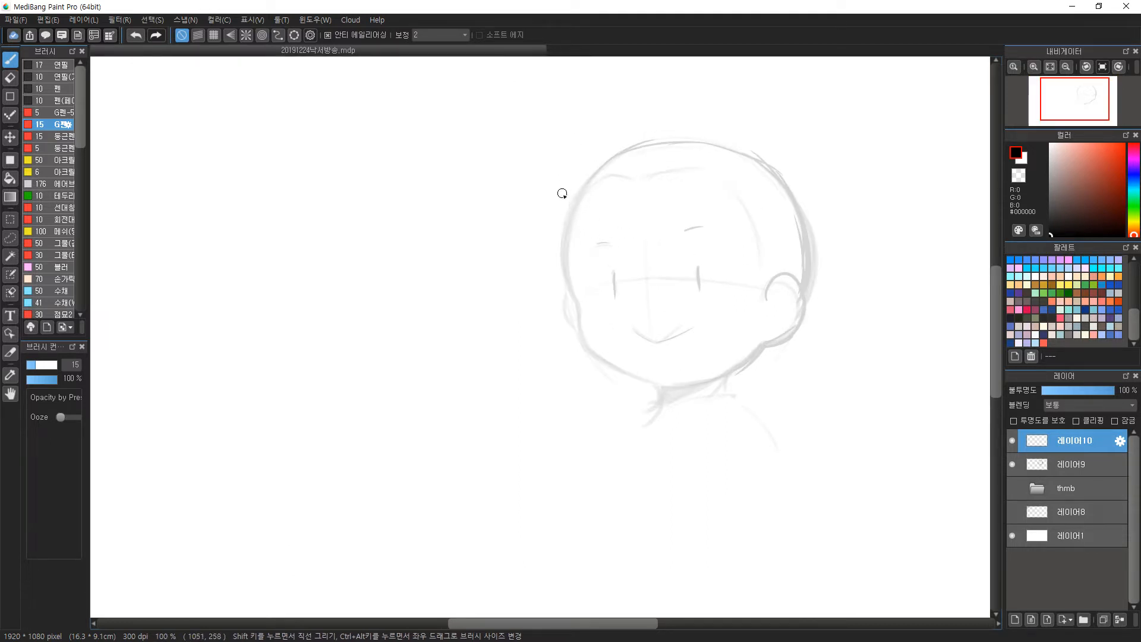
mouse_move(597, 173)
left_mouse_down()
mouse_move(574, 305)
mouse_move(582, 315)
left_mouse_up()
key("ctrl+z")
key("ctrl+z")
mouse_move(581, 315)
left_mouse_down()
mouse_move(662, 383)
mouse_move(741, 362)
left_mouse_up()
key("ctrl+z")
left_click_drag(651, 382, 749, 352)
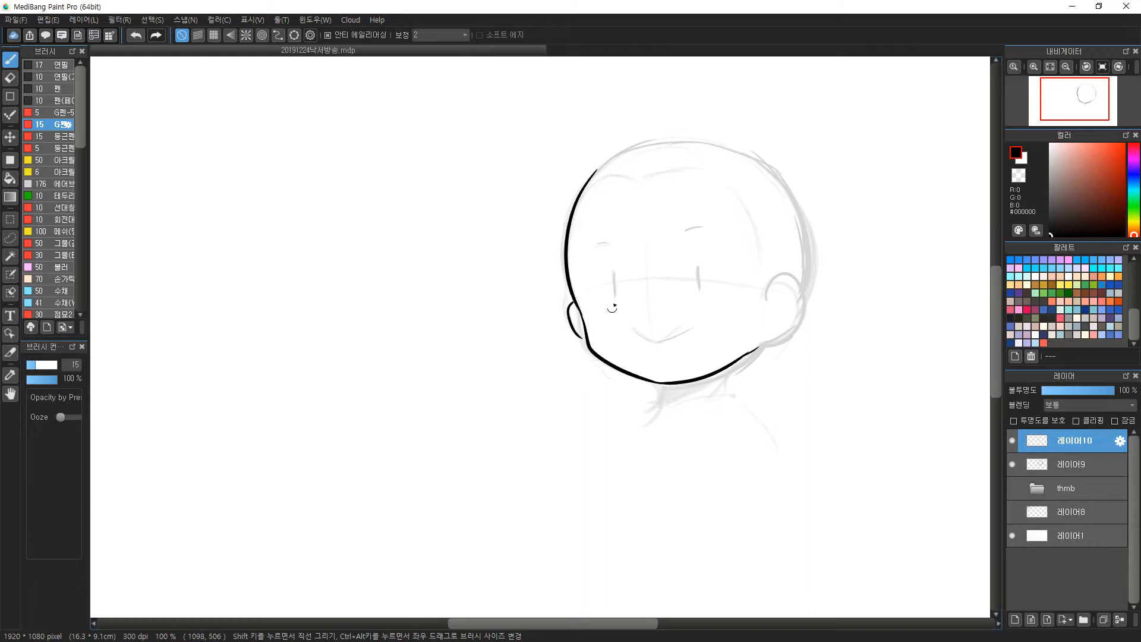
Ink the rounded right ear so that it meets the end of the jawline, undoing stray strokes.
mouse_move(763, 305)
left_mouse_down()
mouse_move(798, 292)
mouse_move(772, 327)
mouse_move(776, 278)
mouse_move(747, 337)
mouse_move(755, 350)
left_mouse_up()
key("ctrl+z")
key("ctrl+z")
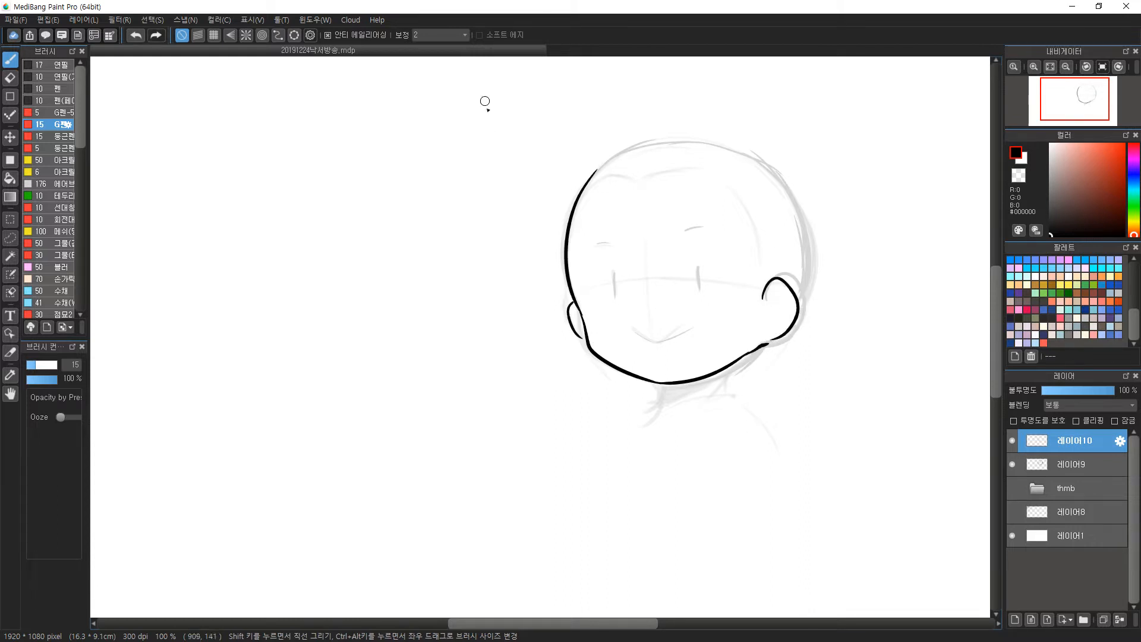
key("ctrl+z")
Ink the curved bang strands over the forehead and the hair lock along the face's left edge.
left_click_drag(618, 158, 655, 279)
left_click_drag(668, 172, 690, 270)
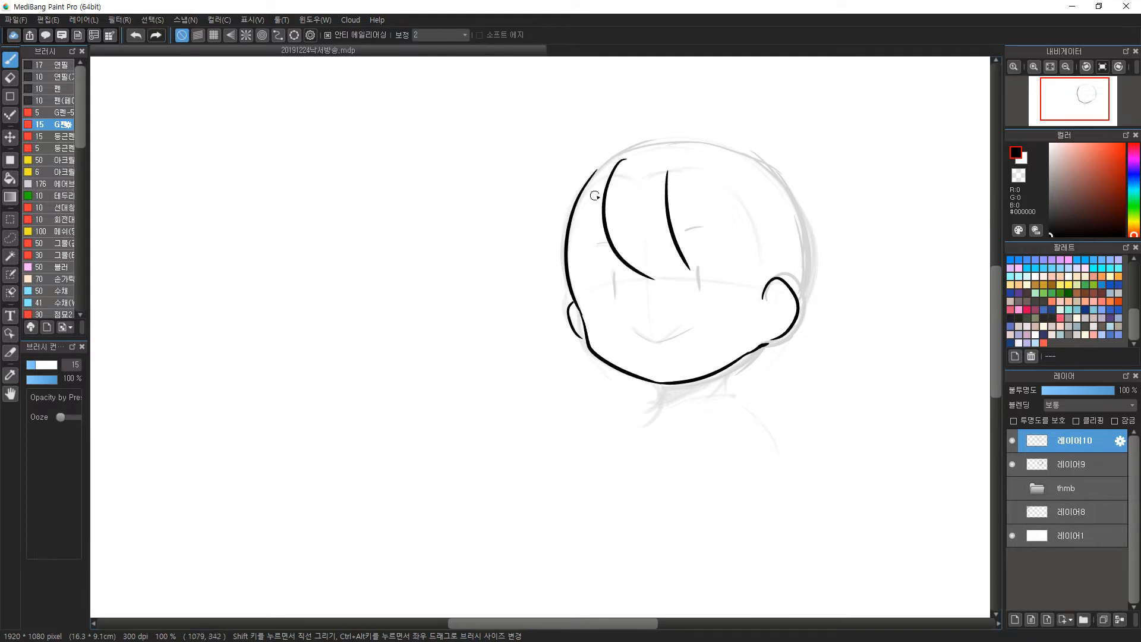
left_click_drag(608, 179, 587, 302)
left_click_drag(575, 231, 600, 323)
key("ctrl+z")
key("ctrl+z")
left_click_drag(609, 184, 594, 315)
left_click_drag(569, 261, 596, 317)
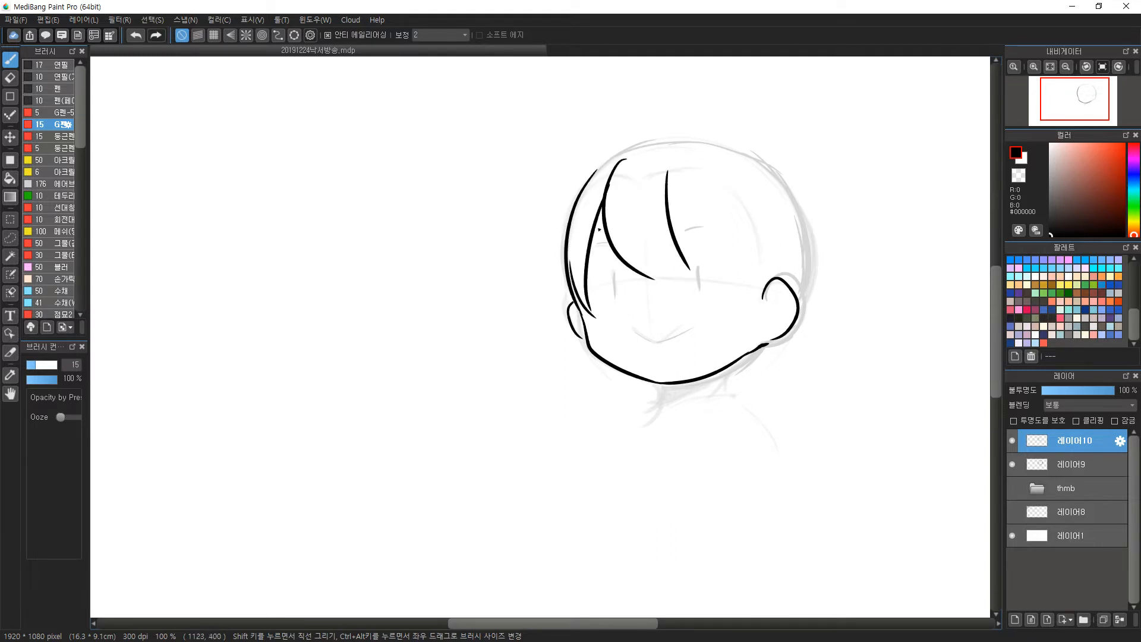
left_click_drag(566, 177, 537, 314)
mouse_move(553, 226)
left_mouse_down()
mouse_move(536, 291)
mouse_move(574, 320)
left_mouse_up()
key("ctrl+z")
key("ctrl+z")
mouse_move(552, 227)
left_mouse_down()
mouse_move(545, 319)
mouse_move(546, 251)
mouse_move(550, 302)
left_mouse_up()
key("ctrl+z")
key("ctrl+z")
key("ctrl+z")
left_click_drag(629, 148, 530, 277)
key("ctrl+z")
left_click_drag(637, 145, 657, 141)
left_click_drag(647, 135, 648, 151)
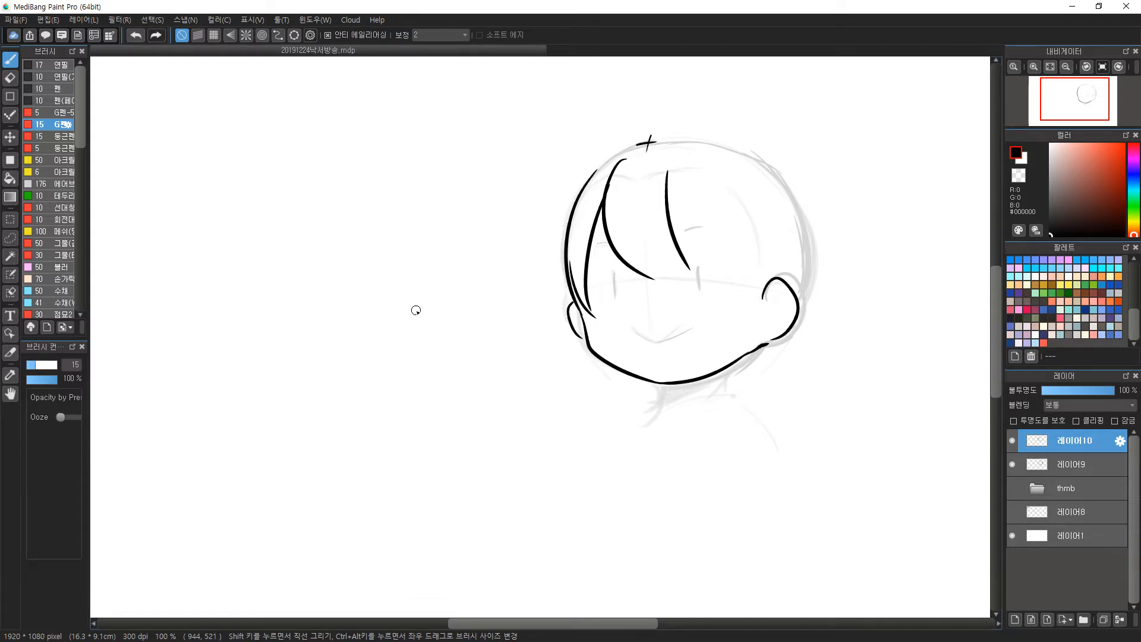
key("ctrl+z")
key("ctrl+z")
mouse_move(636, 147)
left_mouse_down()
mouse_move(661, 149)
mouse_move(625, 241)
mouse_move(644, 229)
left_mouse_up()
key("ctrl+z")
key("ctrl+z")
key("ctrl+z")
Ink the outer hair contour left of the face with inner strands, the loose lock beside the left ear and the central bang tips.
left_click_drag(630, 147, 535, 251)
key("ctrl+z")
left_click_drag(626, 147, 528, 280)
mouse_move(550, 220)
left_mouse_down()
mouse_move(535, 295)
mouse_move(575, 305)
mouse_move(540, 273)
mouse_move(568, 307)
left_mouse_up()
key("ctrl+z")
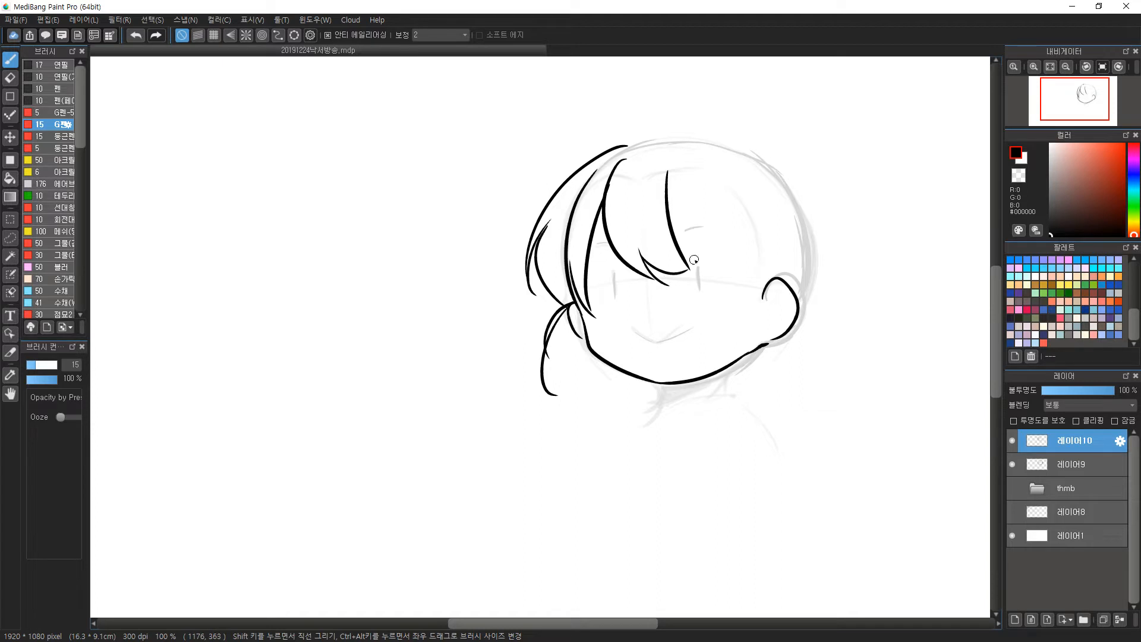
left_click_drag(670, 182, 754, 284)
mouse_move(709, 208)
left_mouse_down()
mouse_move(748, 275)
mouse_move(743, 356)
left_mouse_up()
left_click_drag(762, 291, 753, 385)
key("ctrl+z")
key("ctrl+z")
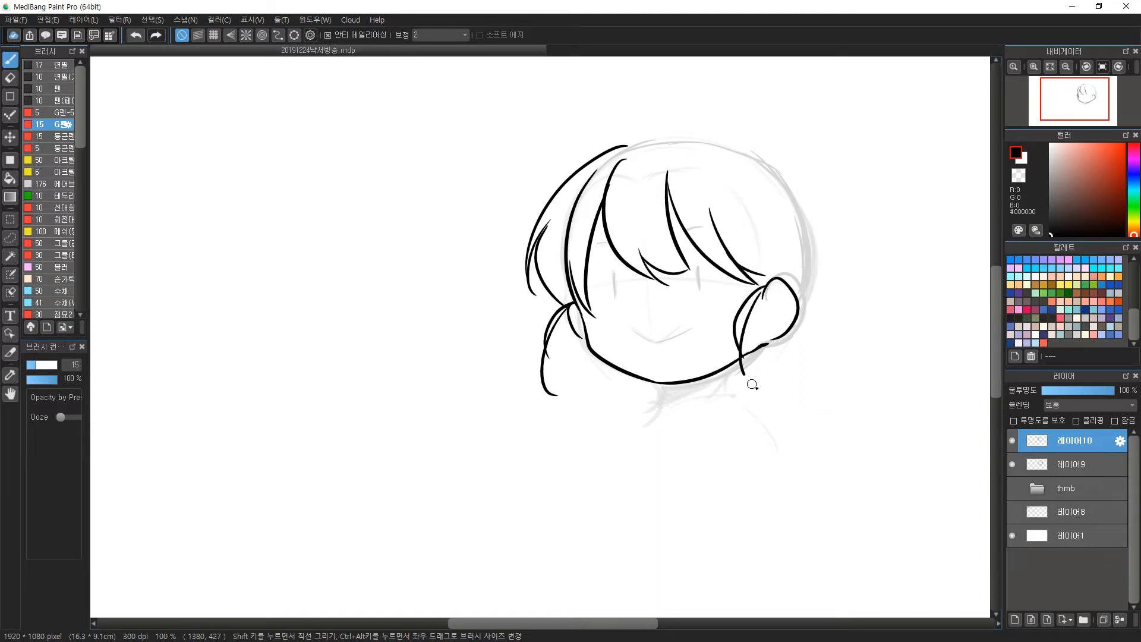
key("ctrl+z")
key("ctrl+z")
key("ctrl+z")
key("ctrl+z")
key("ctrl+z")
Ink the right bang strands sweeping toward the ear and the curved side lock hanging in front of it.
left_click_drag(666, 172, 741, 283)
mouse_move(706, 217)
left_mouse_down()
mouse_move(753, 285)
mouse_move(744, 370)
left_mouse_up()
key("ctrl+z")
key("ctrl+z")
mouse_move(727, 268)
left_mouse_down()
mouse_move(710, 217)
mouse_move(761, 289)
mouse_move(746, 367)
left_mouse_up()
left_click_drag(764, 288, 755, 394)
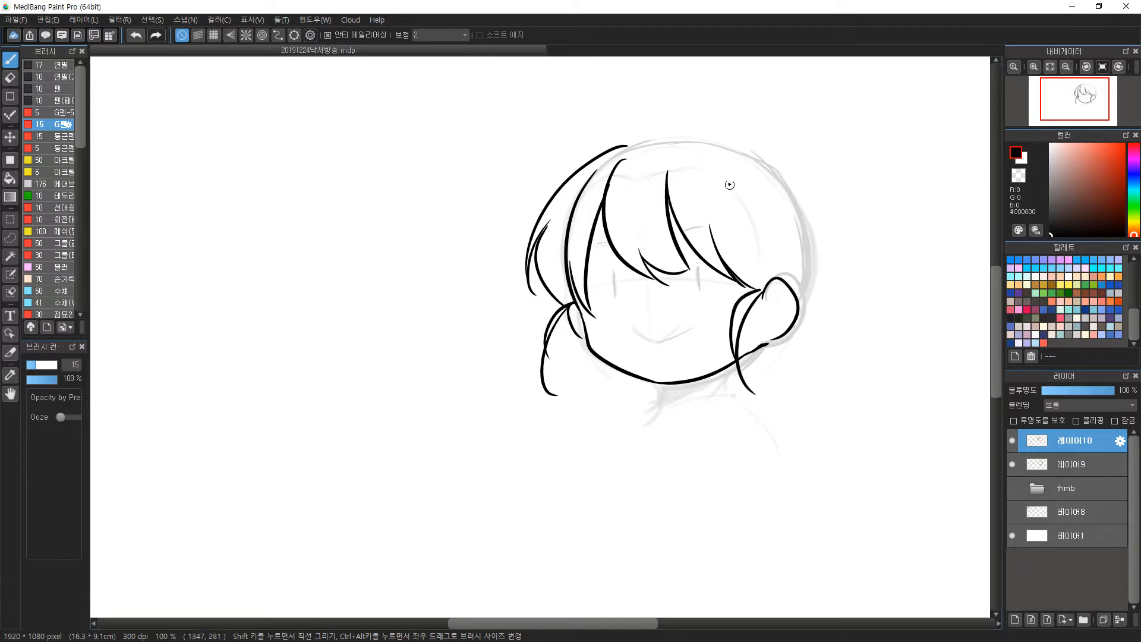
Ink the crown's outline and the hair down the right side to the ear, with inner strands, redoing uneven strokes.
left_click_drag(777, 201, 790, 267)
key("ctrl+z")
mouse_move(726, 153)
left_mouse_down()
mouse_move(785, 212)
mouse_move(793, 267)
left_mouse_up()
left_click_drag(767, 203, 792, 257)
left_click_drag(627, 148, 766, 165)
key("ctrl+z")
mouse_move(624, 145)
left_mouse_down()
mouse_move(774, 161)
mouse_move(794, 234)
left_mouse_up()
key("ctrl+z")
mouse_move(786, 174)
left_mouse_down()
mouse_move(816, 278)
mouse_move(790, 178)
mouse_move(809, 285)
mouse_move(797, 311)
left_mouse_up()
key("ctrl+z")
key("ctrl+z")
left_click_drag(818, 271, 796, 311)
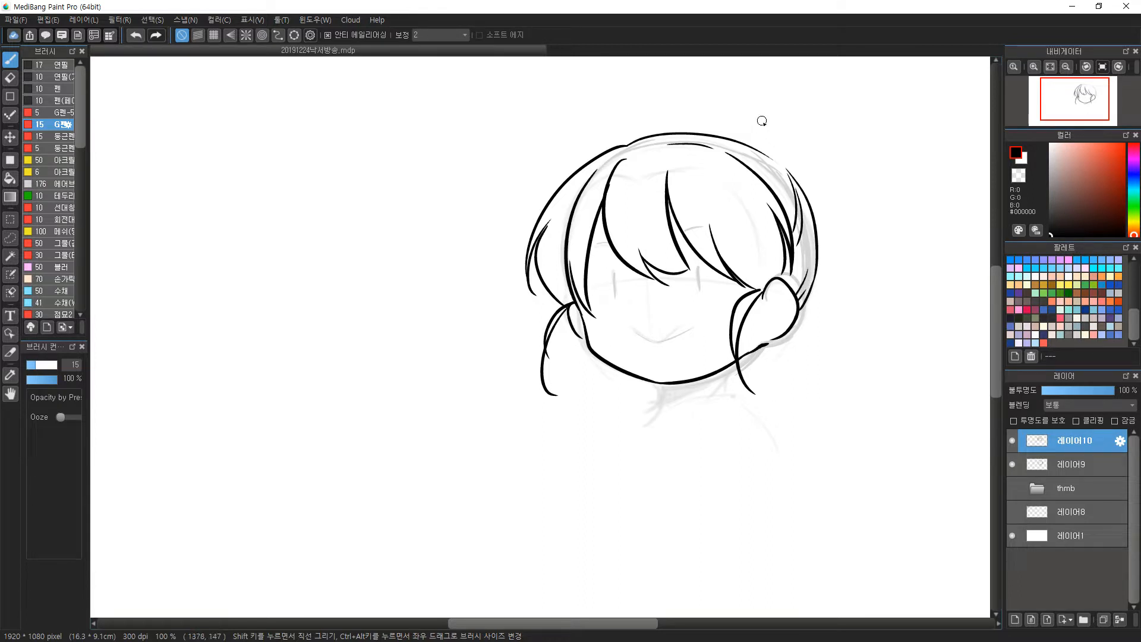
Draw a round hair bun with a spiral and loose strands at the upper right of the head, redoing poor strokes.
key("ctrl+z")
mouse_move(754, 154)
left_mouse_down()
mouse_move(763, 146)
mouse_move(817, 177)
mouse_move(811, 200)
mouse_move(821, 180)
mouse_move(810, 196)
left_mouse_up()
key("ctrl+z")
key("ctrl+z")
key("ctrl+z")
key("ctrl+z")
key("ctrl+z")
key("ctrl+z")
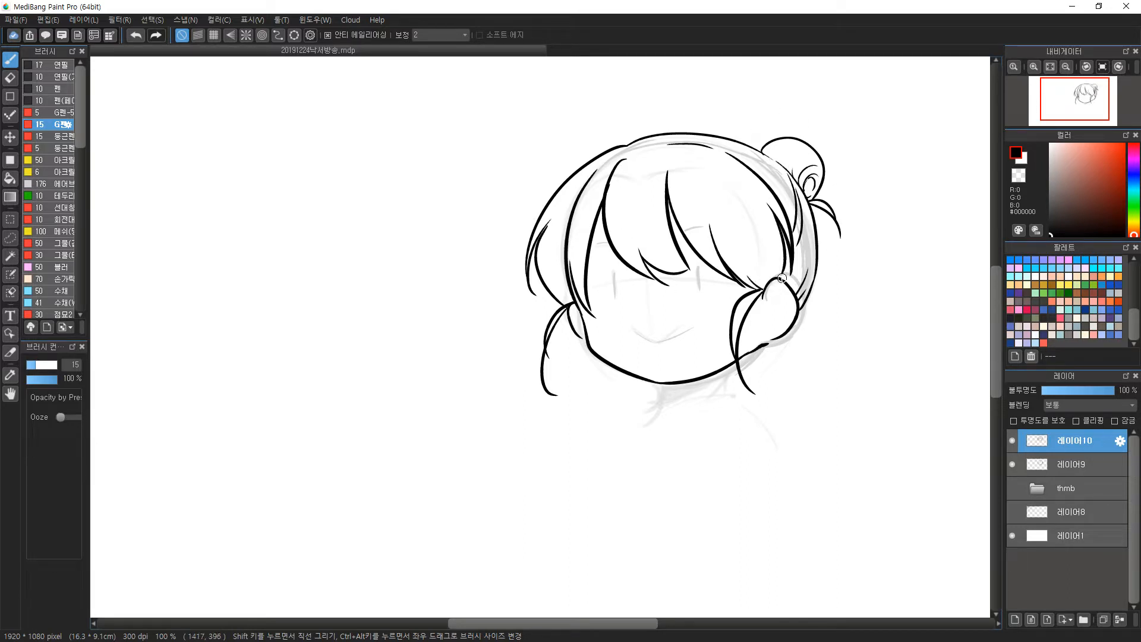
Erase the jawline beside the right ear and the overlapping lines at the left ear, and ink a small wisp below the right ear.
key("ctrl+z")
key("ctrl+z")
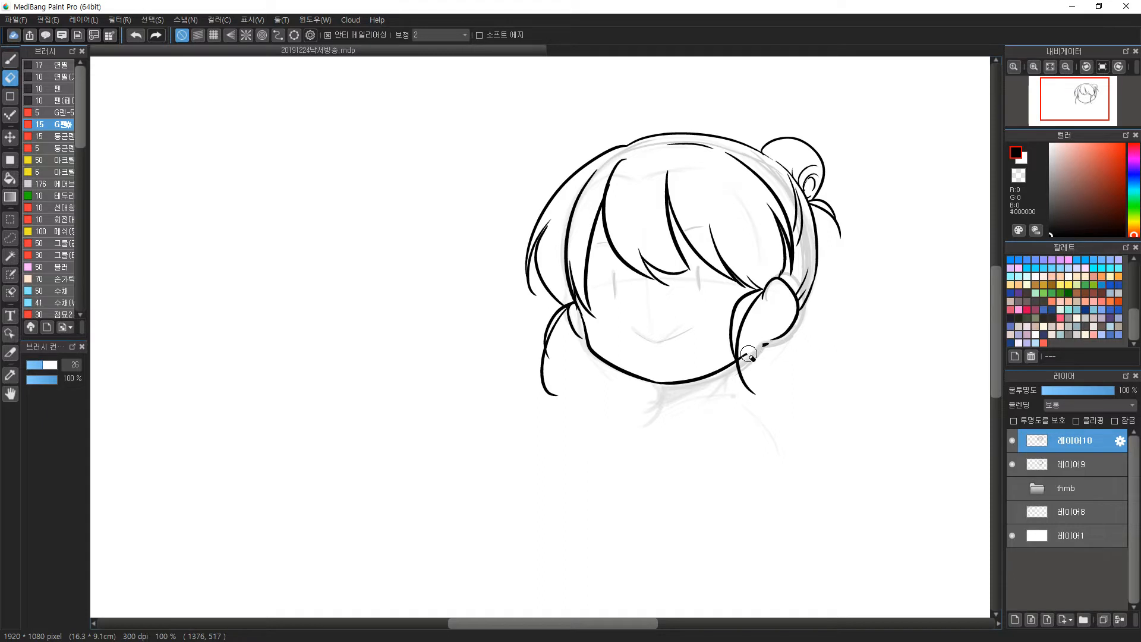
mouse_move(754, 350)
left_mouse_down()
mouse_move(741, 357)
mouse_move(759, 344)
mouse_move(799, 351)
mouse_move(794, 341)
left_mouse_up()
key("ctrl+z")
key("ctrl+z")
key("ctrl+z")
key("ctrl+z")
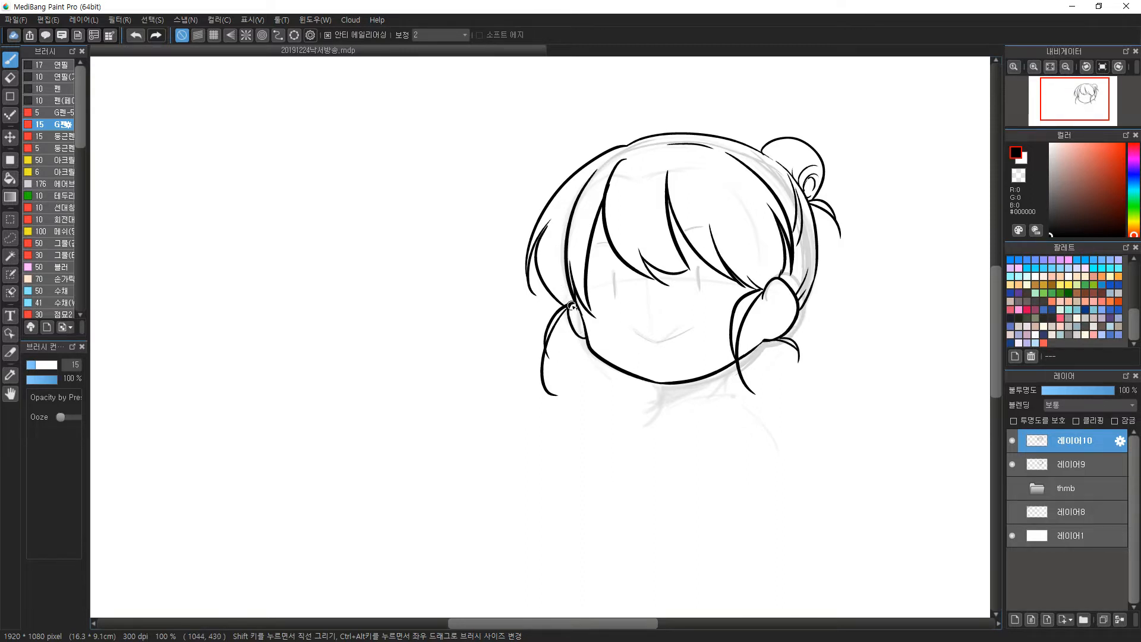
key("e")
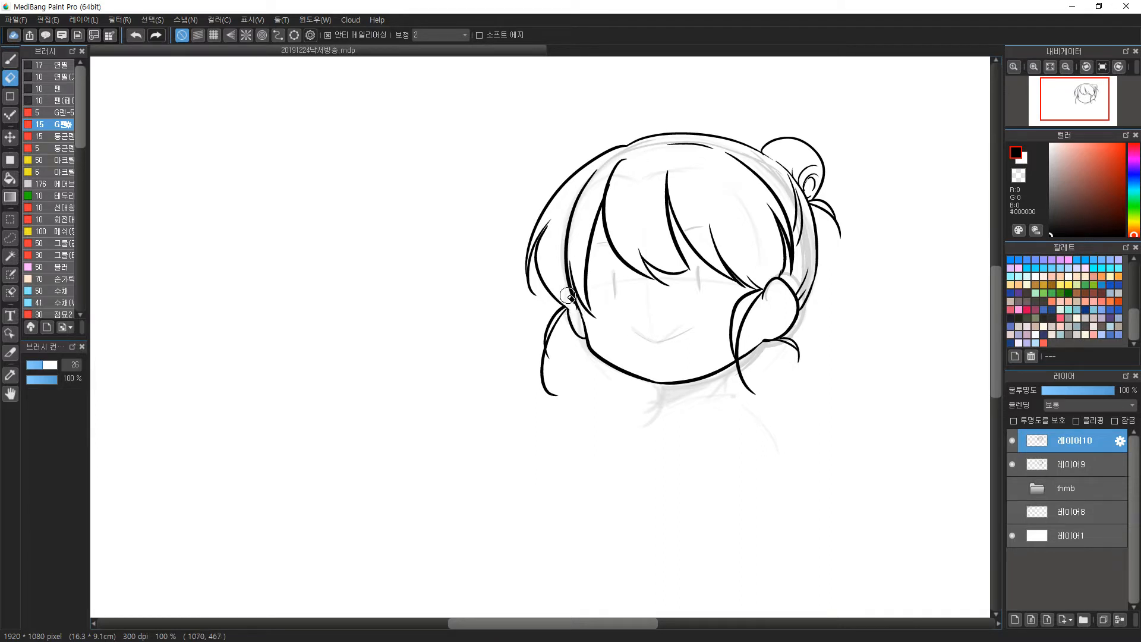
key("b")
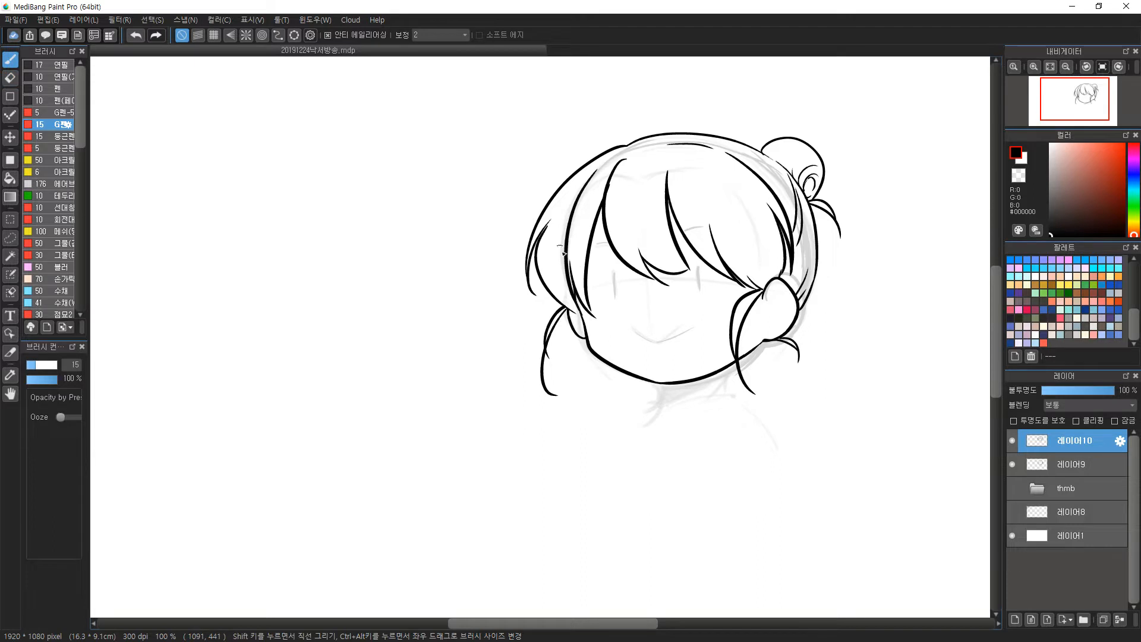
Ink the short neck and the two rounded collar flaps beneath the chin, undoing unwanted strokes.
left_click_drag(674, 384, 669, 401)
mouse_move(722, 370)
left_mouse_down()
mouse_move(723, 386)
mouse_move(676, 403)
mouse_move(674, 395)
mouse_move(694, 422)
mouse_move(728, 386)
mouse_move(649, 409)
mouse_move(675, 391)
mouse_move(726, 390)
left_mouse_up()
key("ctrl+z")
key("ctrl+z")
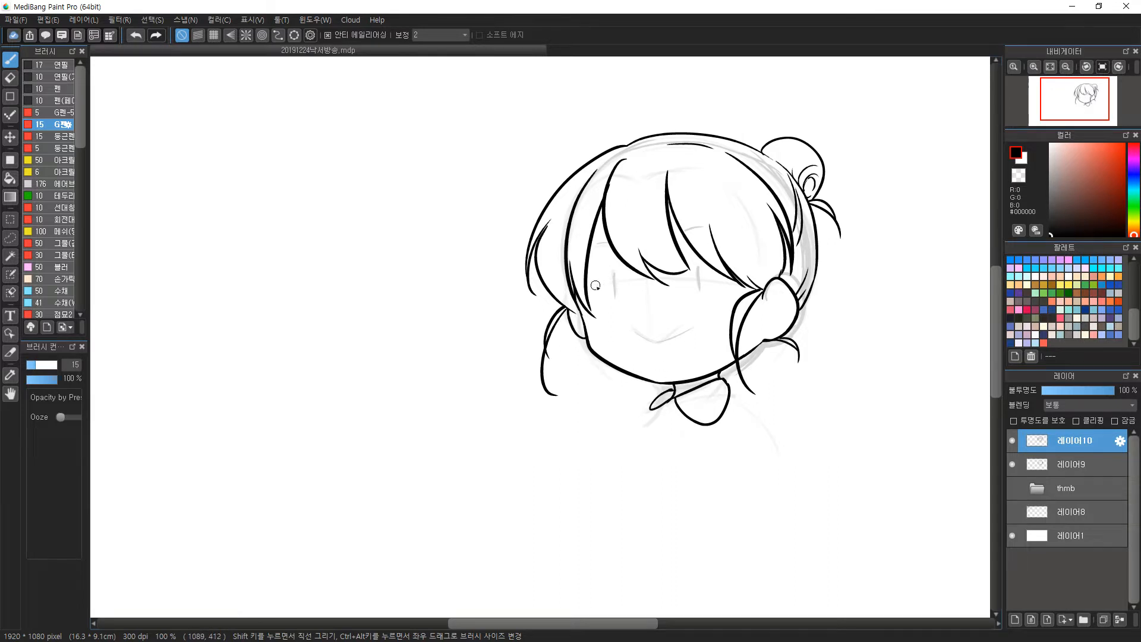
Draw a large curled strand of hair rising from the top of the head, redoing it until the curve works.
mouse_move(619, 144)
left_mouse_down()
mouse_move(592, 110)
mouse_move(654, 103)
left_mouse_up()
key("ctrl+z")
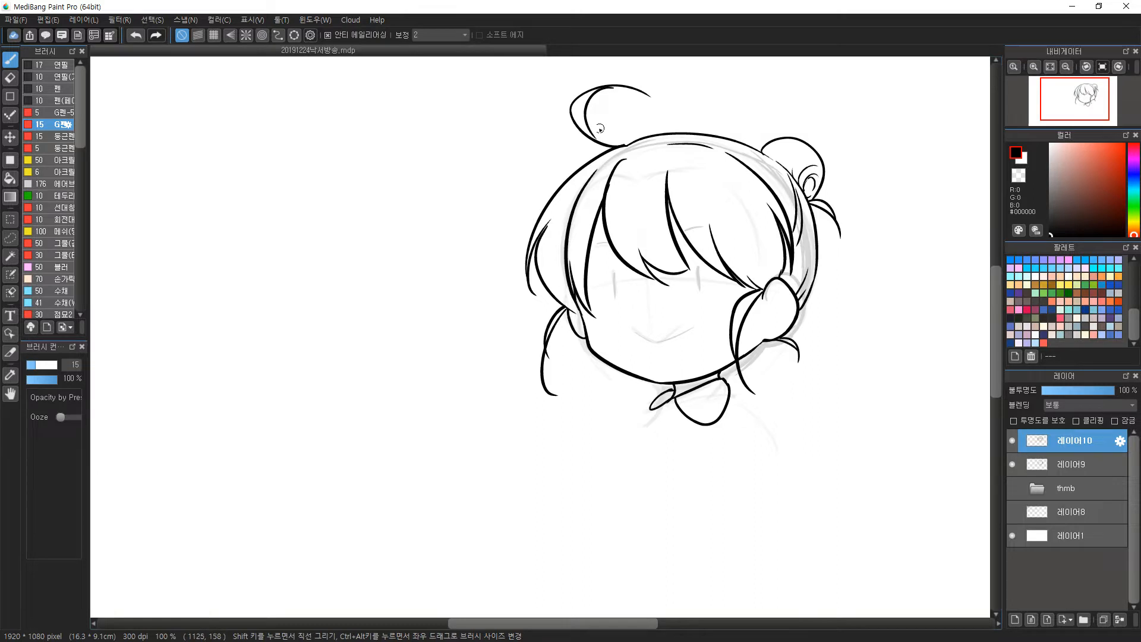
key("ctrl+z")
left_click_drag(627, 145, 642, 94)
key("ctrl+z")
mouse_move(624, 145)
left_mouse_down()
mouse_move(642, 79)
mouse_move(602, 85)
left_mouse_up()
left_click_drag(594, 133, 607, 141)
left_click_drag(632, 78, 646, 95)
key("ctrl+z")
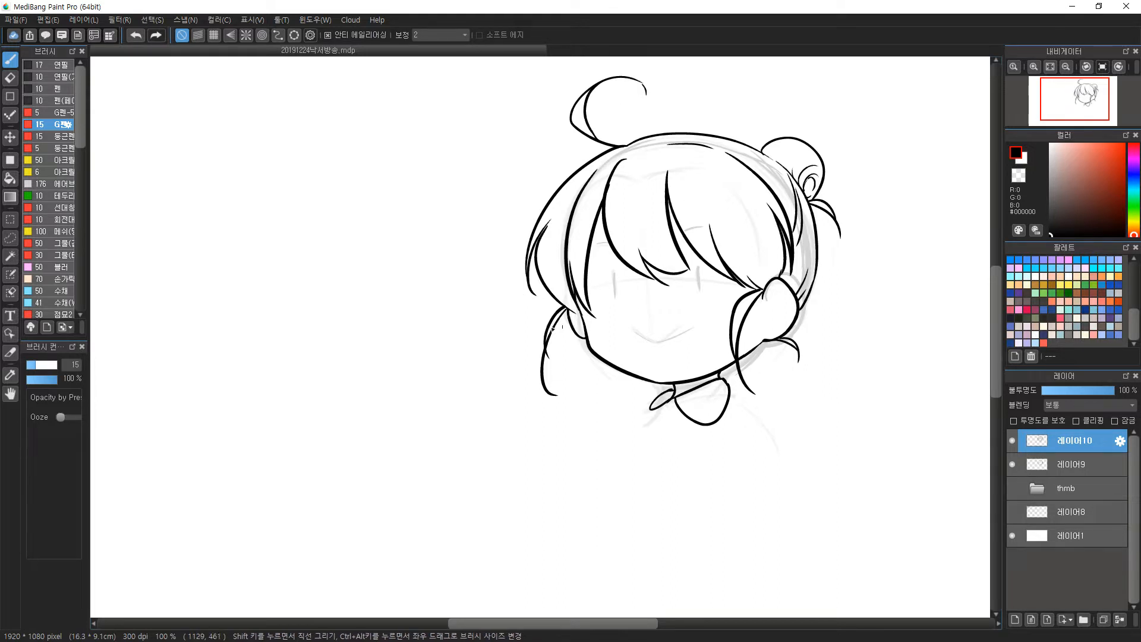
Ink both eyebrows, the left eye with its lashes and highlights, and the right eye's upper lash line.
left_click_drag(596, 247, 620, 244)
mouse_move(591, 286)
left_mouse_down()
mouse_move(622, 278)
mouse_move(591, 289)
mouse_move(627, 296)
mouse_move(621, 281)
mouse_move(611, 318)
mouse_move(622, 286)
mouse_move(631, 293)
mouse_move(616, 316)
mouse_move(628, 307)
mouse_move(621, 286)
mouse_move(628, 314)
mouse_move(625, 278)
mouse_move(594, 276)
left_mouse_up()
key("ctrl+z")
key("ctrl+z")
mouse_move(684, 275)
left_mouse_down()
mouse_move(710, 262)
mouse_move(737, 285)
left_mouse_up()
key("ctrl+z")
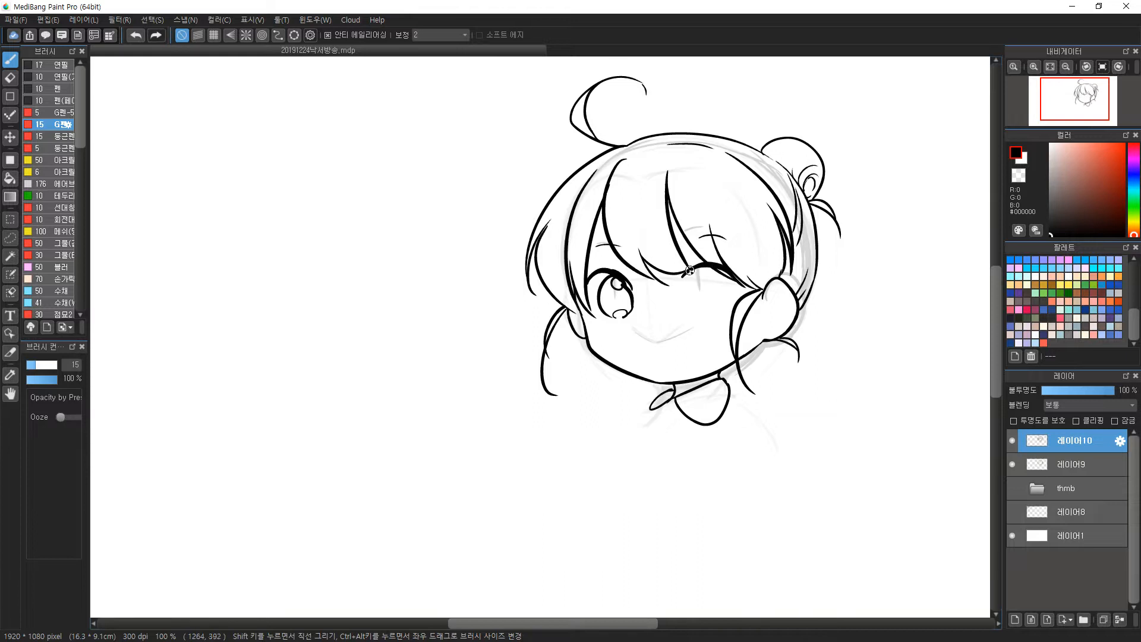
Complete the right eye with a thick upper lash, round iris and upper and lower highlights.
mouse_move(700, 271)
left_mouse_down()
mouse_move(718, 308)
mouse_move(719, 276)
mouse_move(709, 274)
mouse_move(726, 275)
mouse_move(729, 304)
mouse_move(699, 297)
mouse_move(721, 309)
left_mouse_up()
key("ctrl+z")
mouse_move(686, 271)
left_mouse_down()
mouse_move(679, 281)
mouse_move(741, 289)
mouse_move(733, 276)
left_mouse_up()
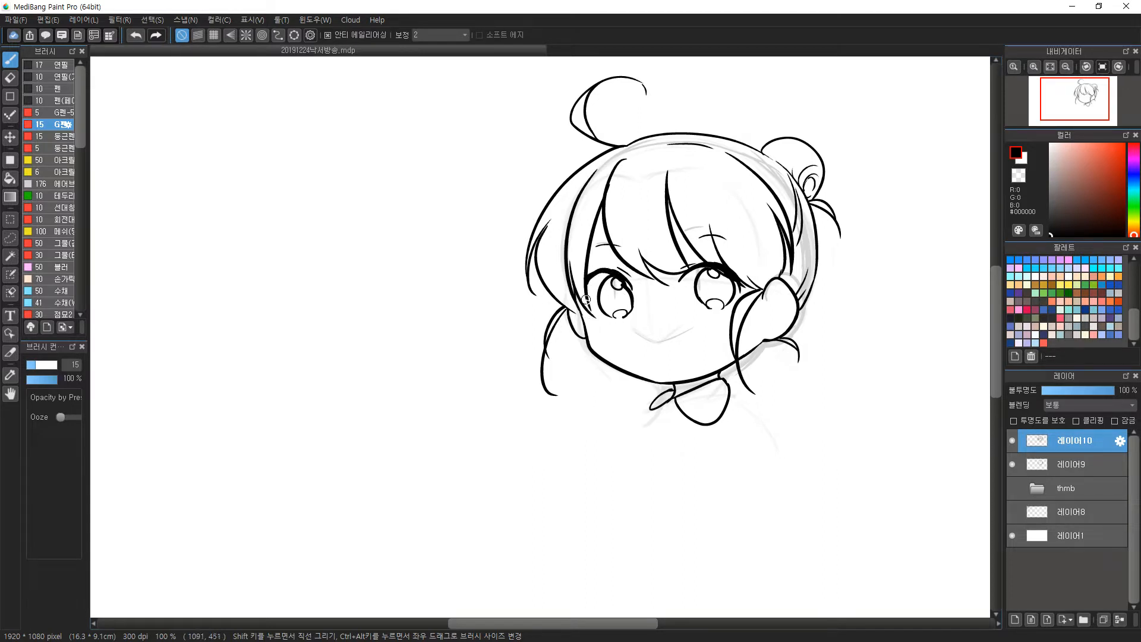
key("ctrl+z")
left_click_drag(623, 316, 629, 317)
Add the inner fold line to the right ear, undoing the extra strokes around it.
mouse_move(785, 290)
left_mouse_down()
mouse_move(783, 325)
mouse_move(788, 305)
mouse_move(771, 322)
left_mouse_up()
key("ctrl+z")
key("ctrl+z")
key("ctrl+z")
left_click_drag(741, 281, 763, 290)
key("ctrl+z")
Draw the rounded shirt front below the collar with two small buttons.
mouse_move(664, 411)
left_mouse_down()
mouse_move(678, 434)
mouse_move(694, 419)
mouse_move(684, 433)
mouse_move(692, 420)
mouse_move(665, 414)
left_mouse_up()
key("ctrl+z")
key("ctrl+z")
left_click_drag(660, 426, 660, 428)
Ink a tiny nose mark and a curved smiling mouth on the face, redoing the mouth stroke as needed.
mouse_move(641, 321)
left_mouse_down()
mouse_move(657, 352)
mouse_move(692, 334)
mouse_move(654, 342)
mouse_move(691, 328)
mouse_move(645, 341)
mouse_move(690, 329)
left_mouse_up()
key("ctrl+z")
key("ctrl+z")
key("ctrl+z")
key("ctrl+z")
Erase the lower highlights and the bottom edges of the irises in both eyes.
key("e")
left_click_drag(615, 314, 619, 319)
left_click_drag(708, 309, 720, 306)
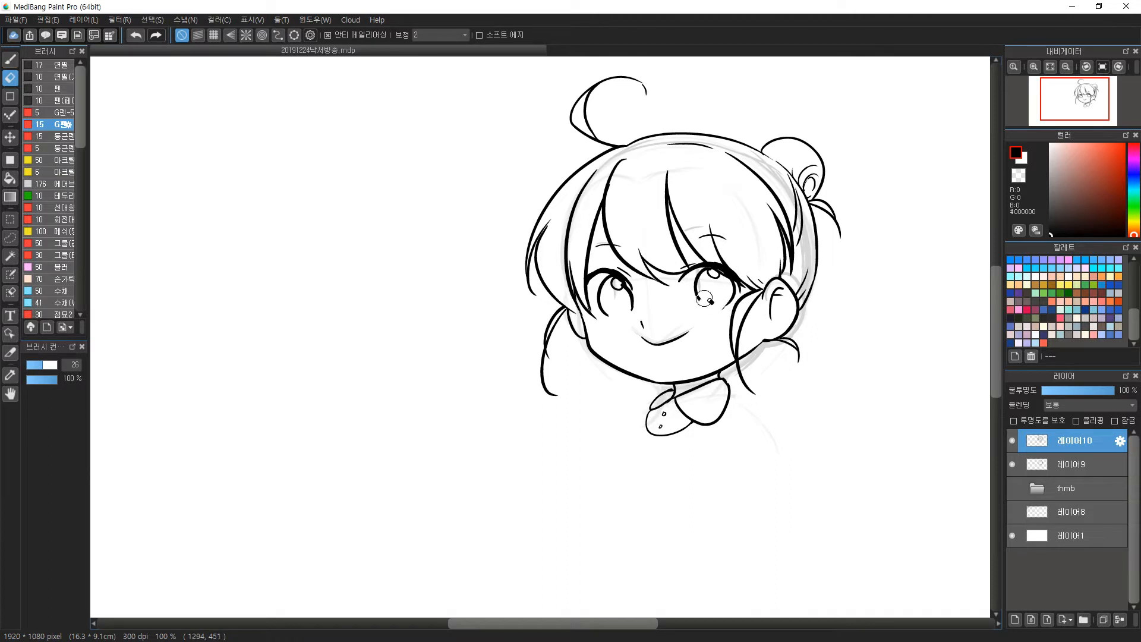
key("b")
key("e")
key("b")
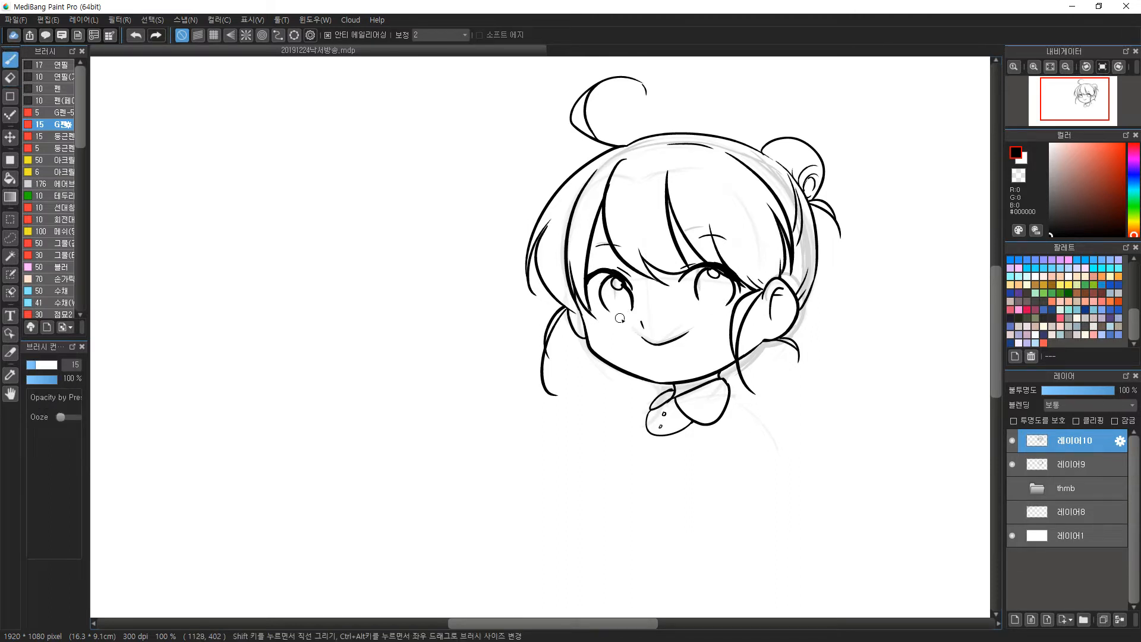
Redraw the left eye's iris and highlights with finer lines, and re-ink the right iris outline.
key("ctrl+z")
mouse_move(610, 279)
left_mouse_down()
mouse_move(609, 312)
mouse_move(601, 300)
left_mouse_up()
key("ctrl+z")
mouse_move(602, 294)
left_mouse_down()
mouse_move(616, 313)
mouse_move(634, 307)
left_mouse_up()
left_click_drag(706, 271, 700, 302)
key("e")
key("b")
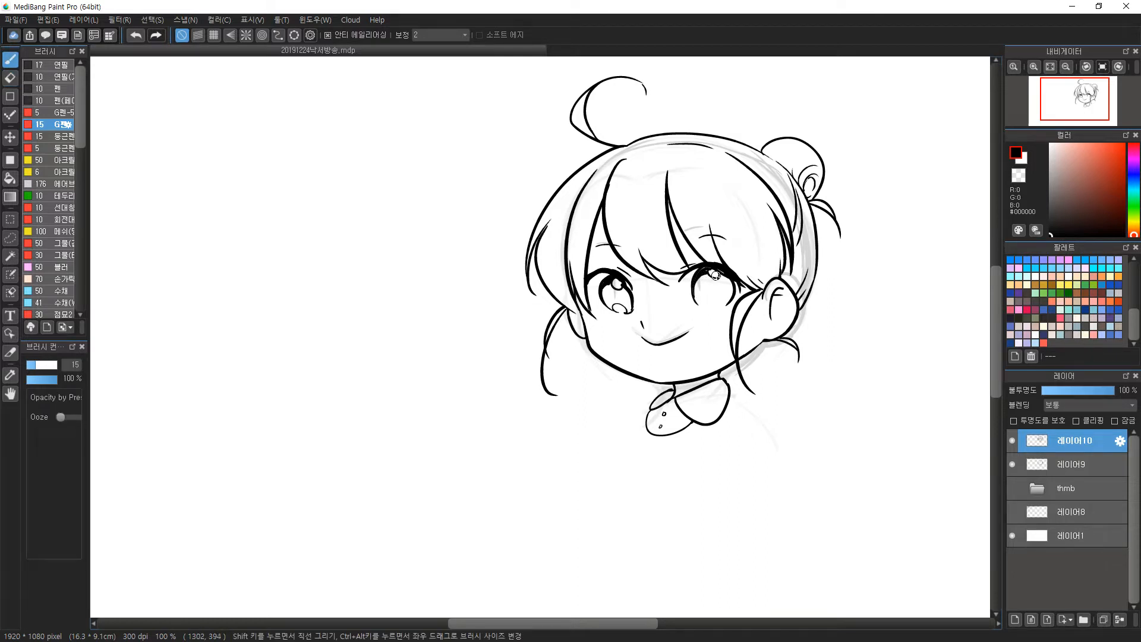
Rework the right eye, erasing the old upper highlight and redrawing the highlights, lash and iris outline.
key("e")
left_click_drag(713, 277, 703, 270)
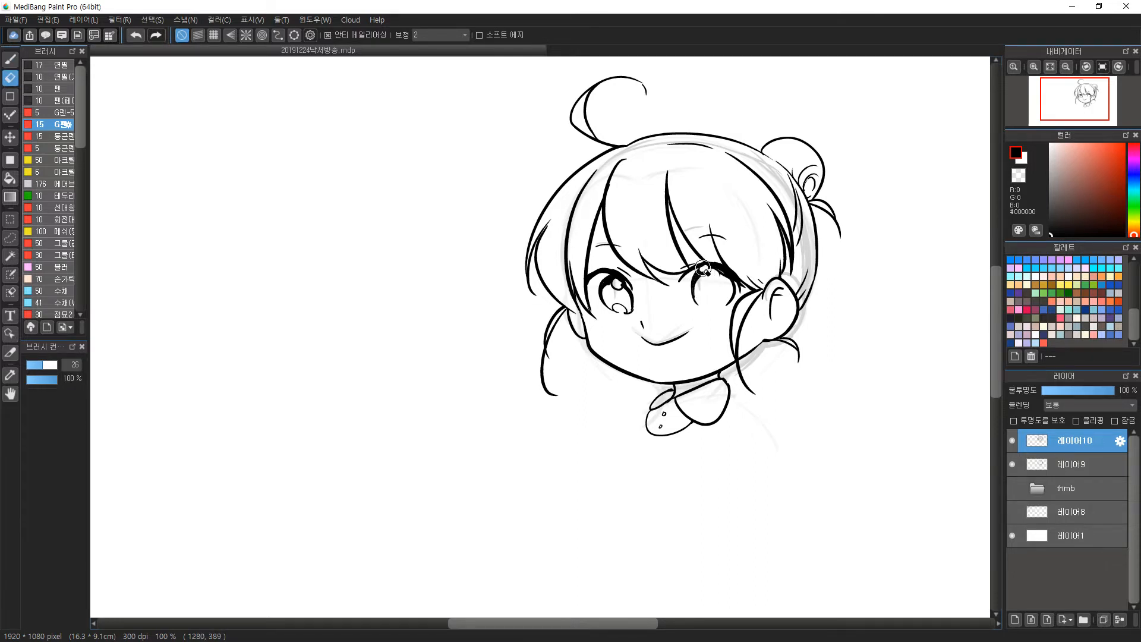
key("b")
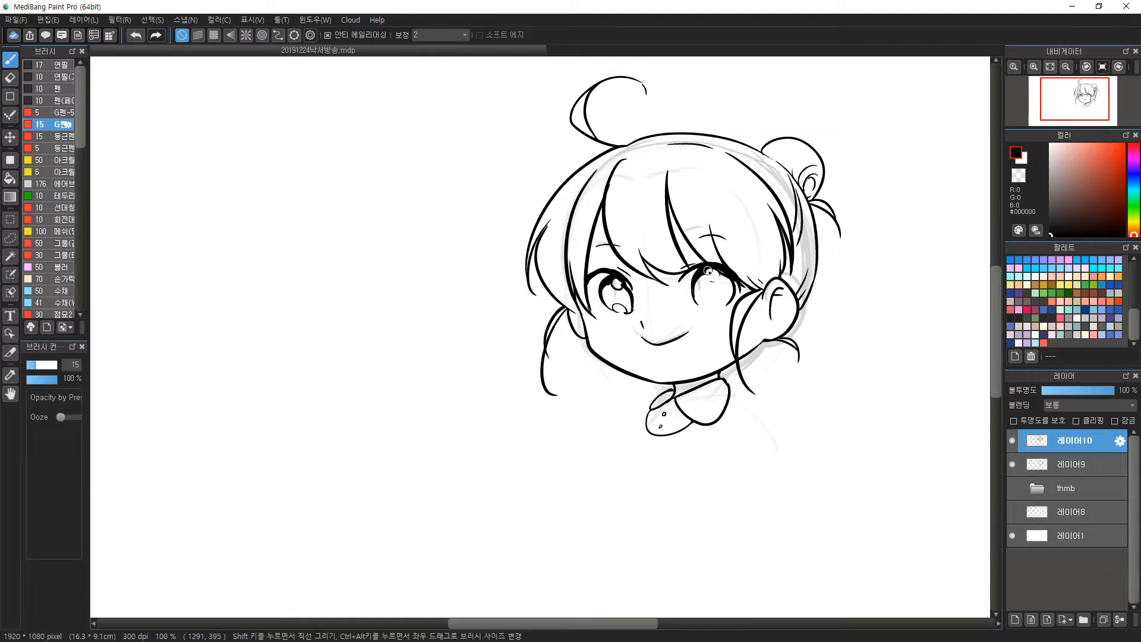
key("e")
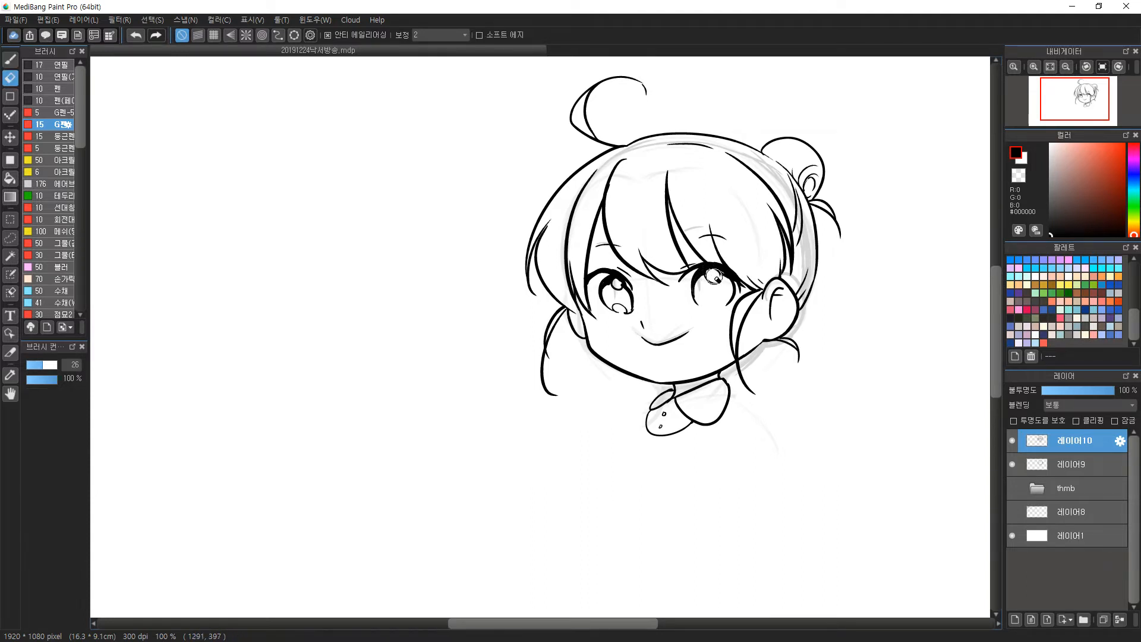
key("b")
key("ctrl+z")
mouse_move(722, 272)
left_mouse_down()
mouse_move(735, 295)
mouse_move(701, 306)
left_mouse_up()
key("ctrl+z")
key("e")
key("b")
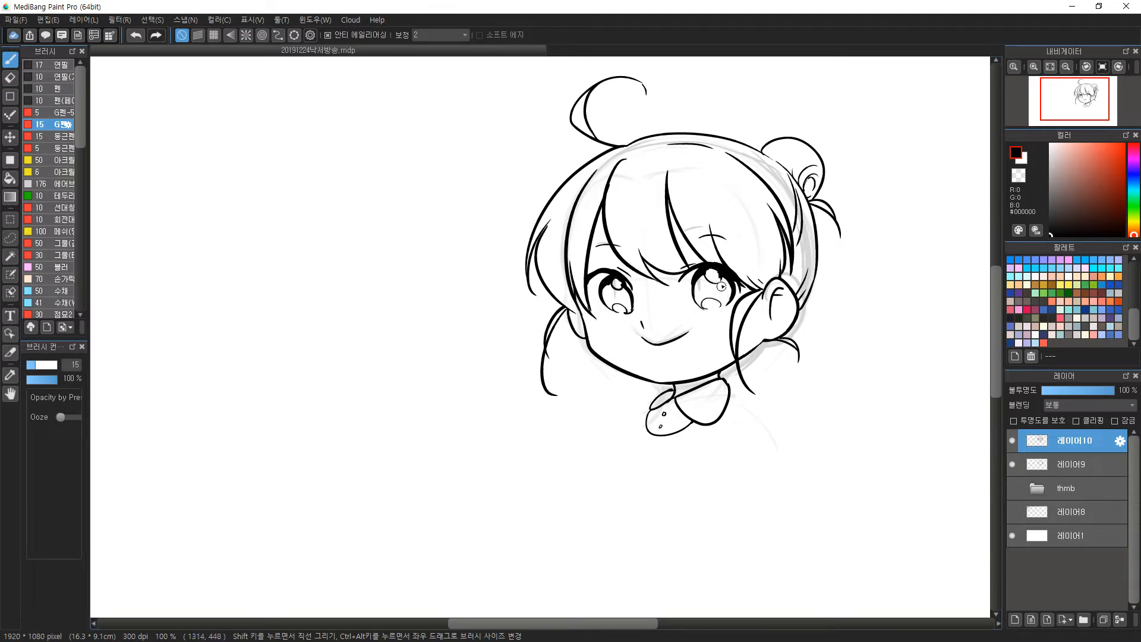
Refine the upper iris highlights in both of the girl's eyes and add a small pupil dot to each.
key("e")
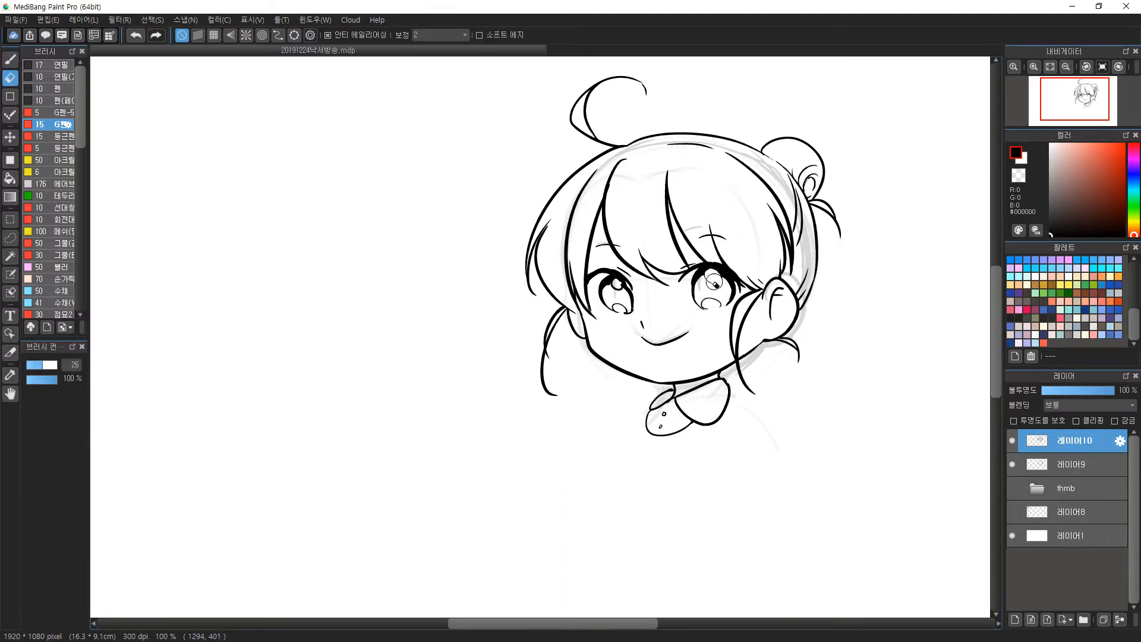
key("b")
left_click_drag(717, 271, 718, 282)
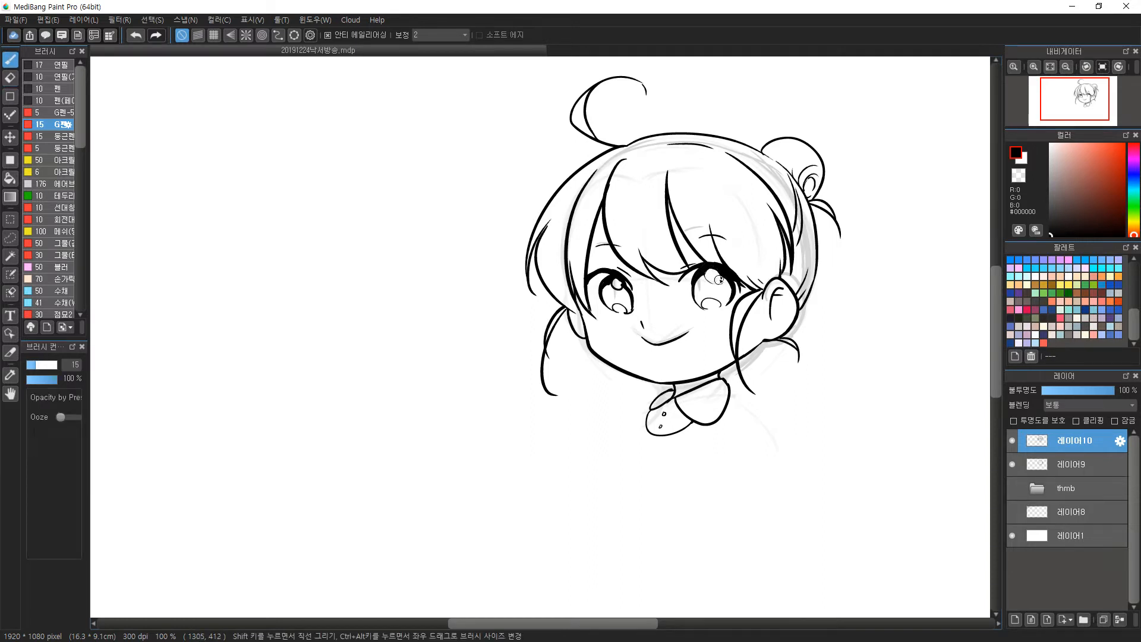
key("e")
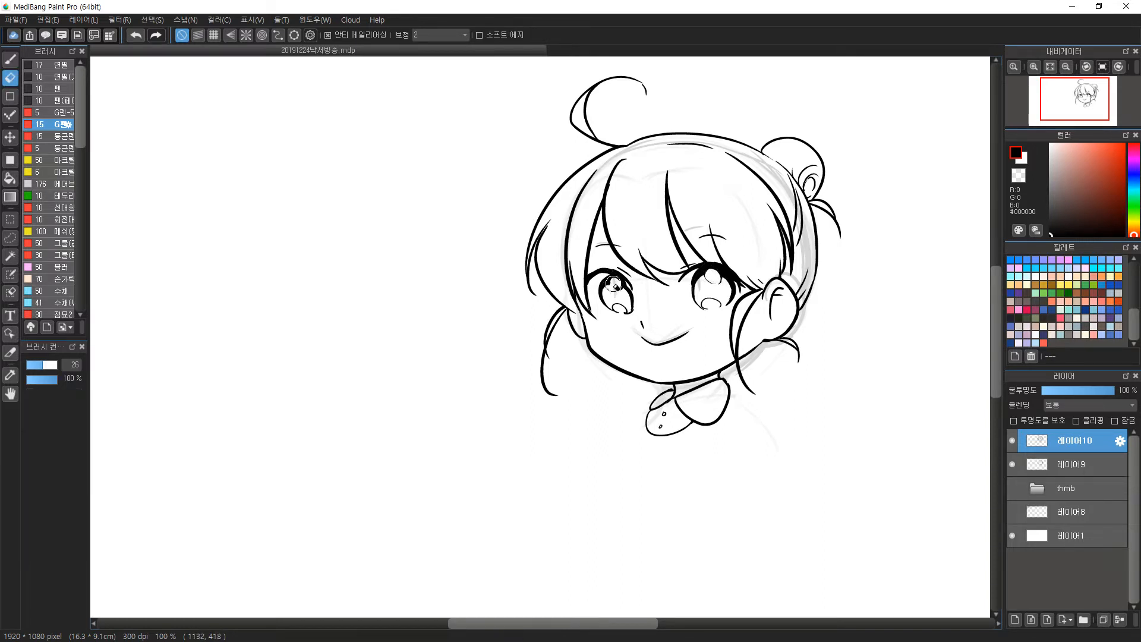
key("b")
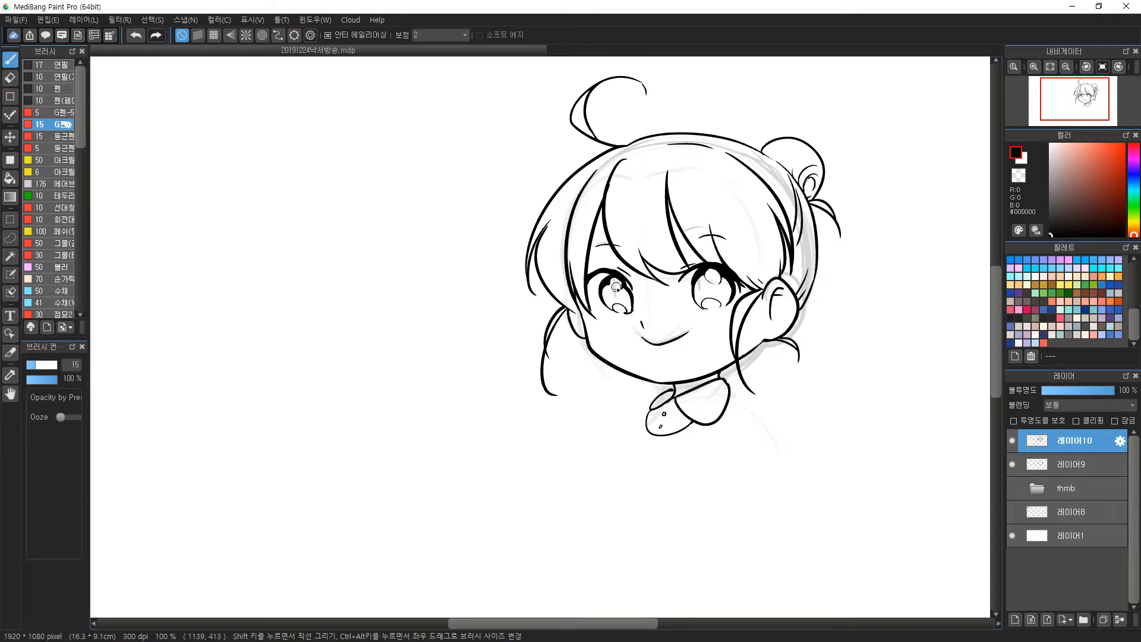
left_click_drag(610, 282, 622, 295)
key("ctrl+z")
left_click_drag(620, 294, 621, 297)
key("e")
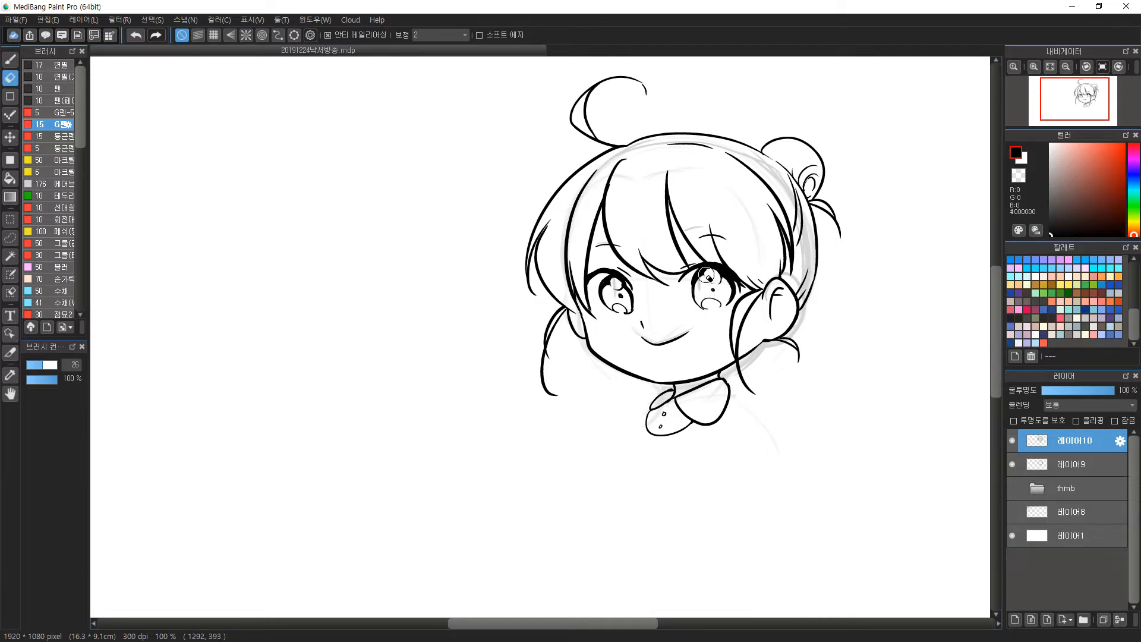
key("b")
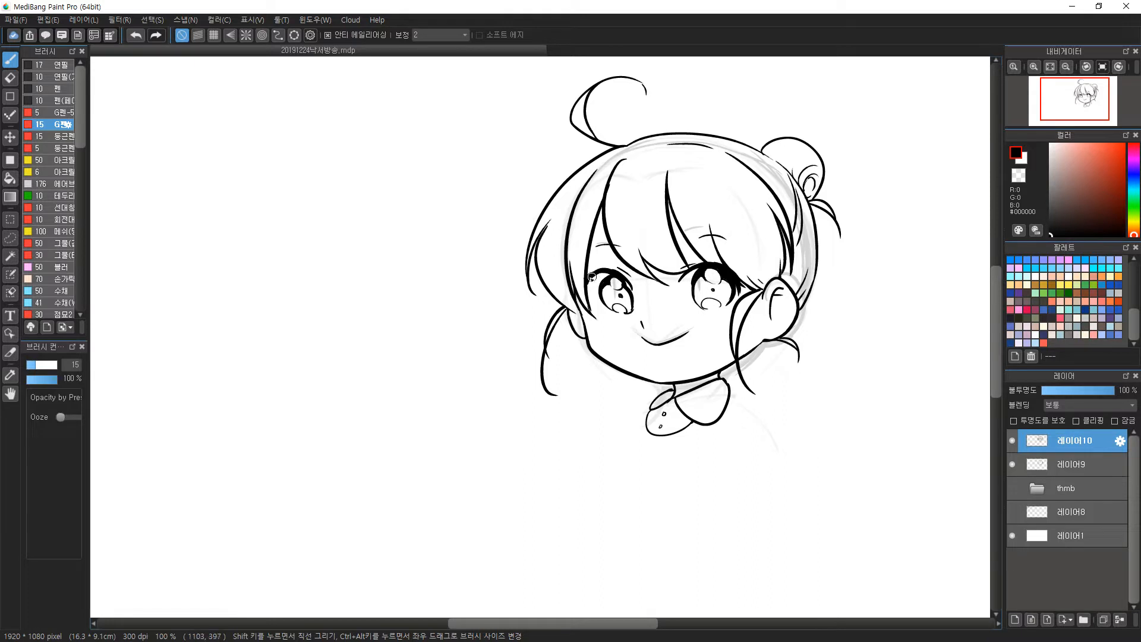
Erase the girl's nose, mouth and left cheek line, and re-ink the cheek contour slightly further inward.
mouse_move(604, 271)
left_mouse_down()
mouse_move(612, 355)
mouse_move(587, 317)
mouse_move(593, 351)
mouse_move(587, 324)
mouse_move(611, 345)
mouse_move(648, 338)
mouse_move(643, 324)
mouse_move(689, 334)
left_mouse_up()
key("e")
key("b")
key("ctrl+z")
key("e")
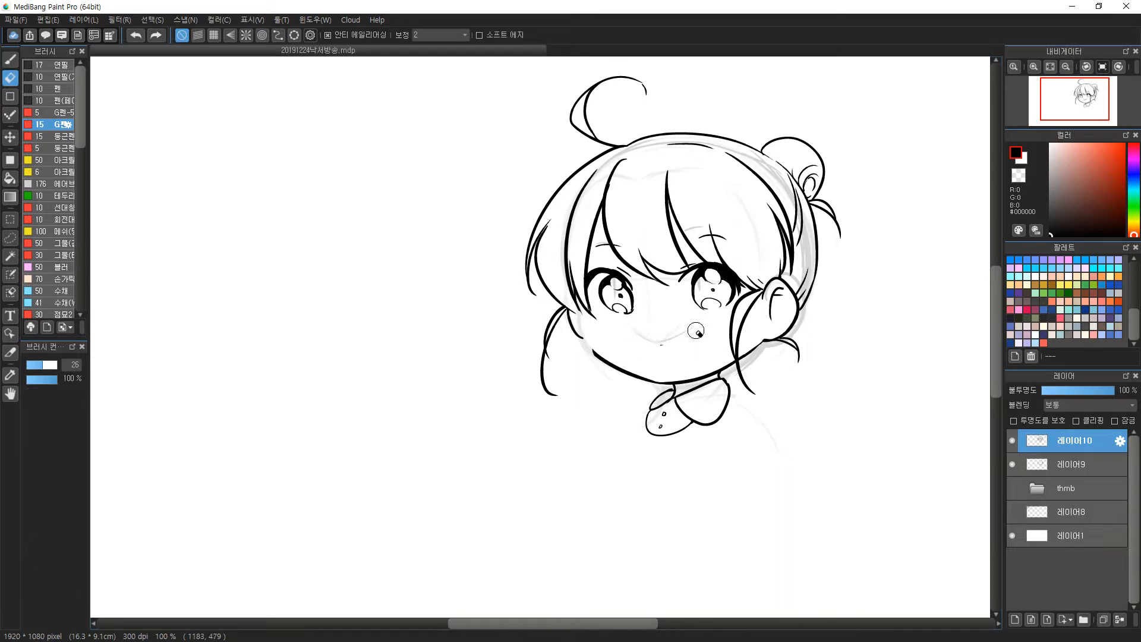
key("b")
mouse_move(581, 312)
left_mouse_down()
mouse_move(609, 361)
mouse_move(594, 354)
left_mouse_up()
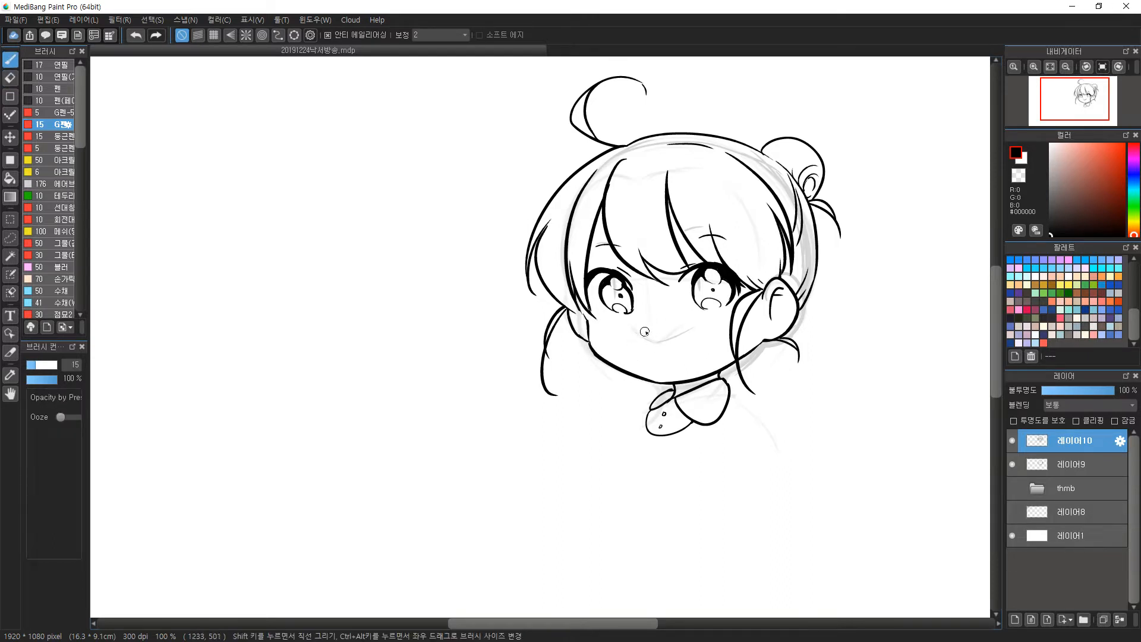
Redraw the girl's tiny nose mark and curved smiling mouth on the face.
left_click_drag(706, 306, 721, 305)
mouse_move(645, 324)
left_mouse_down()
mouse_move(659, 347)
mouse_move(679, 332)
mouse_move(657, 347)
mouse_move(680, 337)
left_mouse_up()
key("ctrl+z")
Move the girl's head on 레이어10 to the far left of the canvas, clear of the rough head sketch.
key("v")
mouse_move(708, 236)
left_mouse_down()
mouse_move(315, 250)
mouse_move(327, 250)
left_mouse_up()
scroll(523, 301, "down", 2)
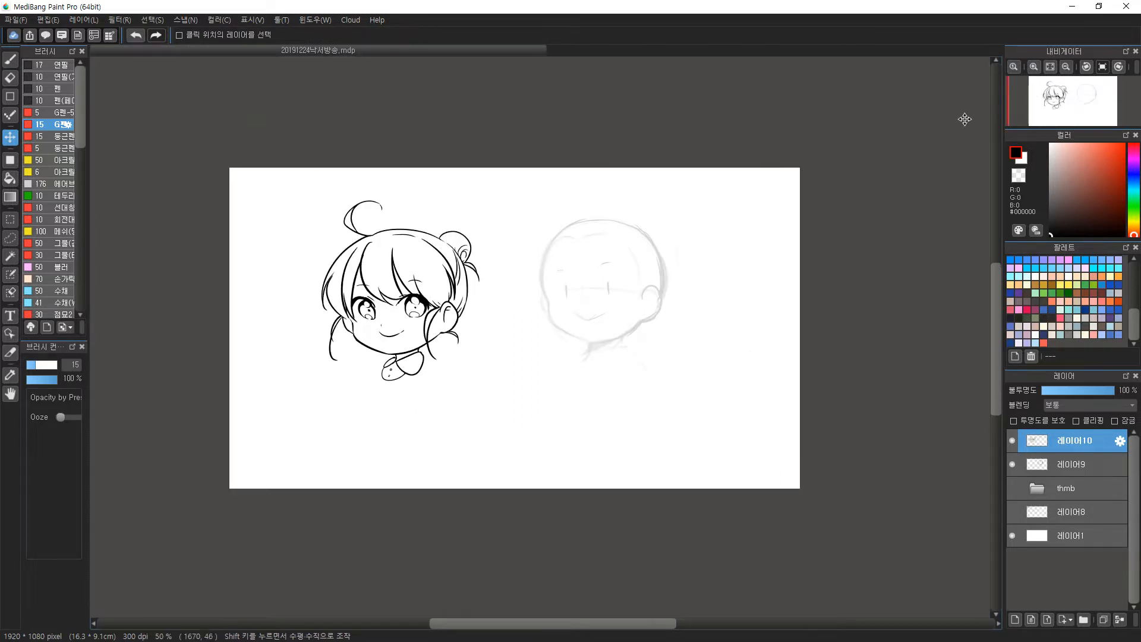
scroll(415, 301, "up", 2)
left_click_drag(357, 284, 275, 260)
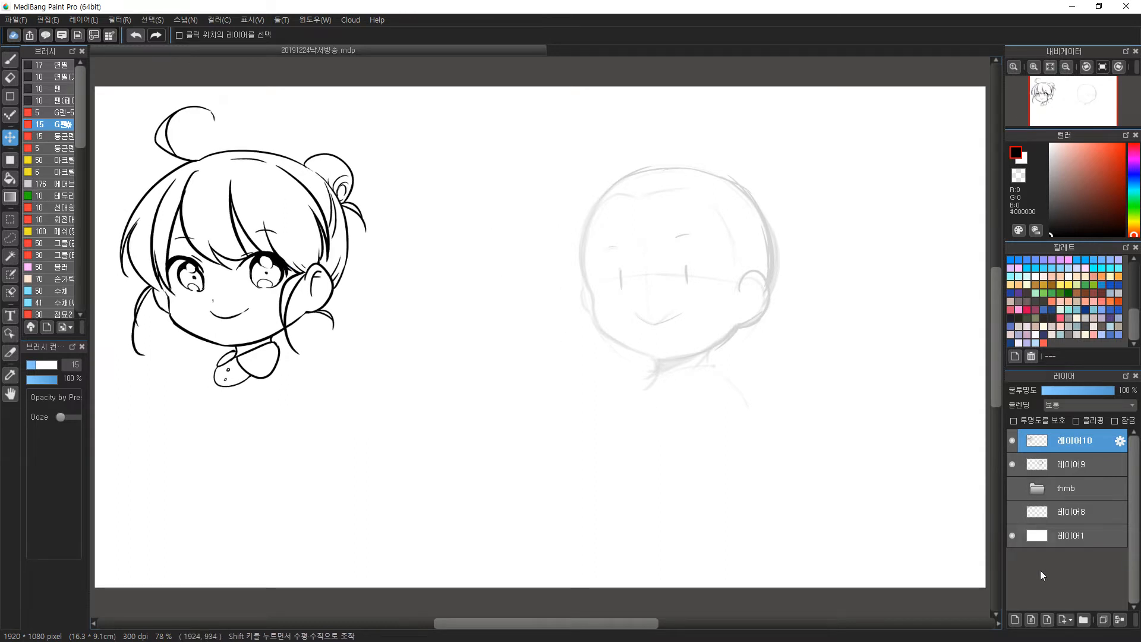
Add the new layer 레이어11, shift the girl's head on 레이어10 slightly down and right, and make 레이어11 active again.
left_click(1016, 620)
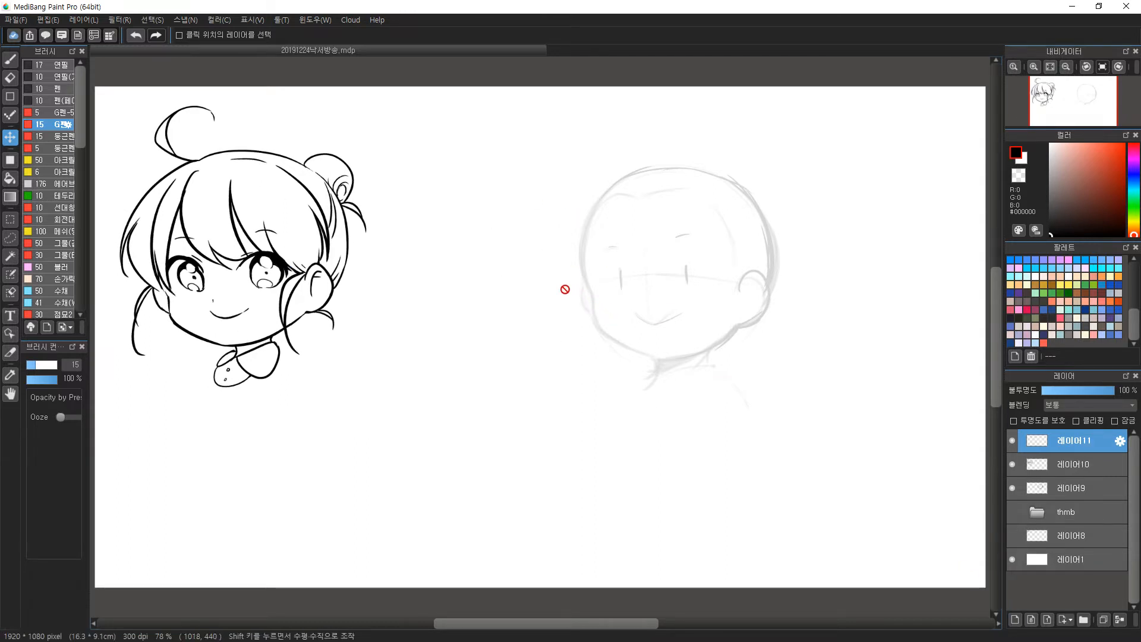
key("b")
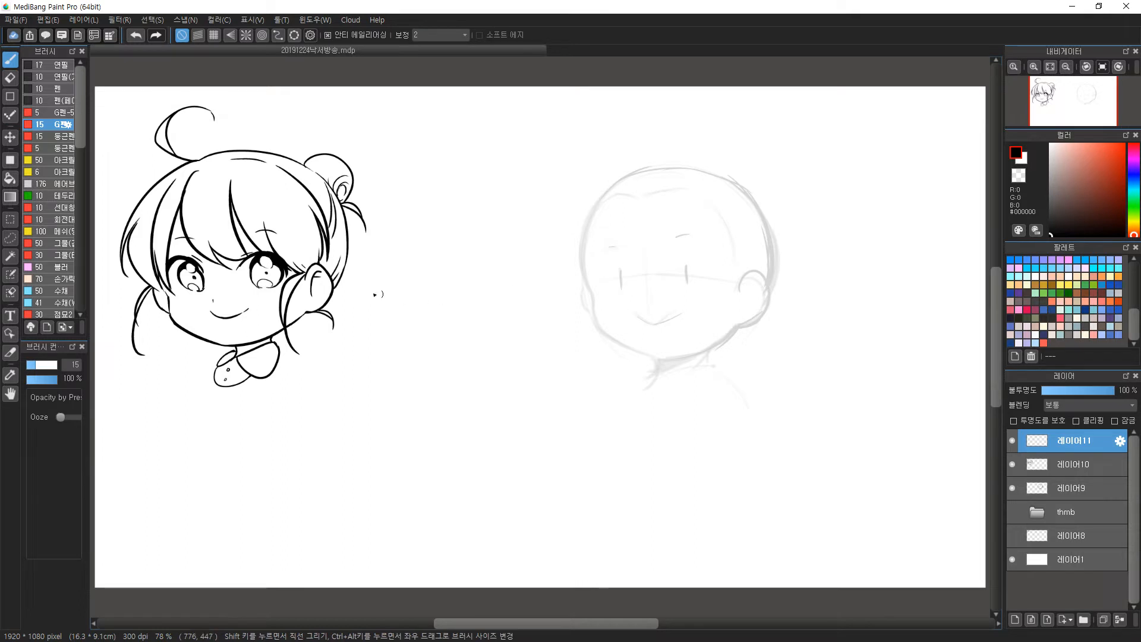
key("v")
left_click(1091, 463)
left_click_drag(297, 329, 386, 367)
left_click(1073, 441)
scroll(643, 277, "up", 1)
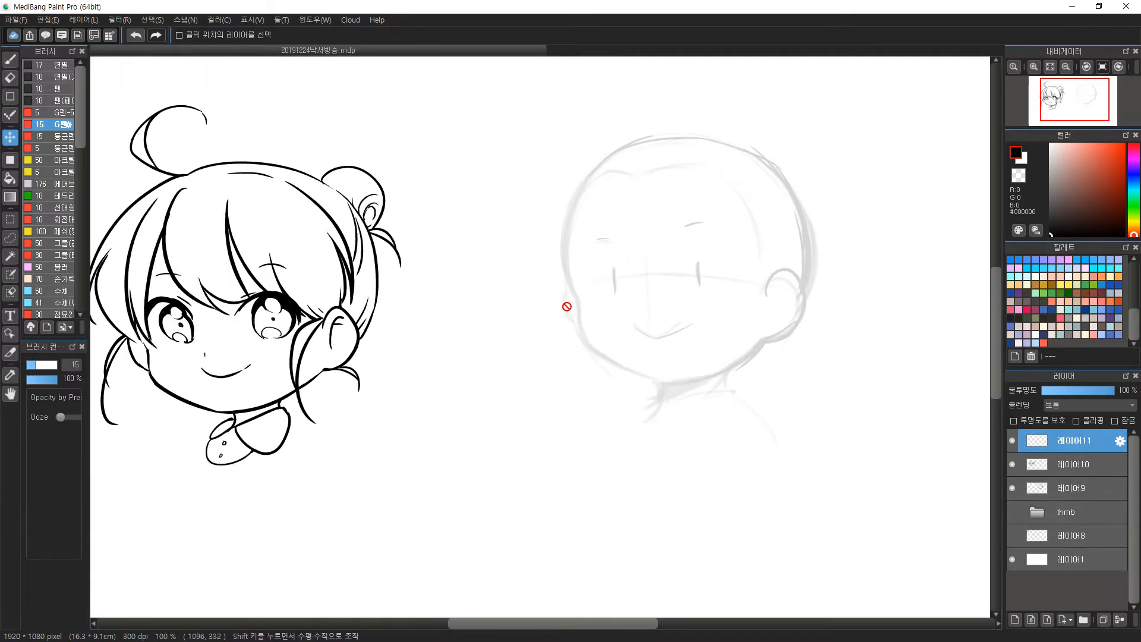
Ink the left contour of a second head over the rough sketch, from the temple down the cheek to the chin.
key("b")
key("ctrl+z")
mouse_move(595, 161)
left_mouse_down()
mouse_move(569, 285)
mouse_move(578, 303)
left_mouse_up()
key("ctrl+z")
left_click_drag(602, 161, 578, 304)
key("ctrl+z")
left_click_drag(597, 169, 570, 294)
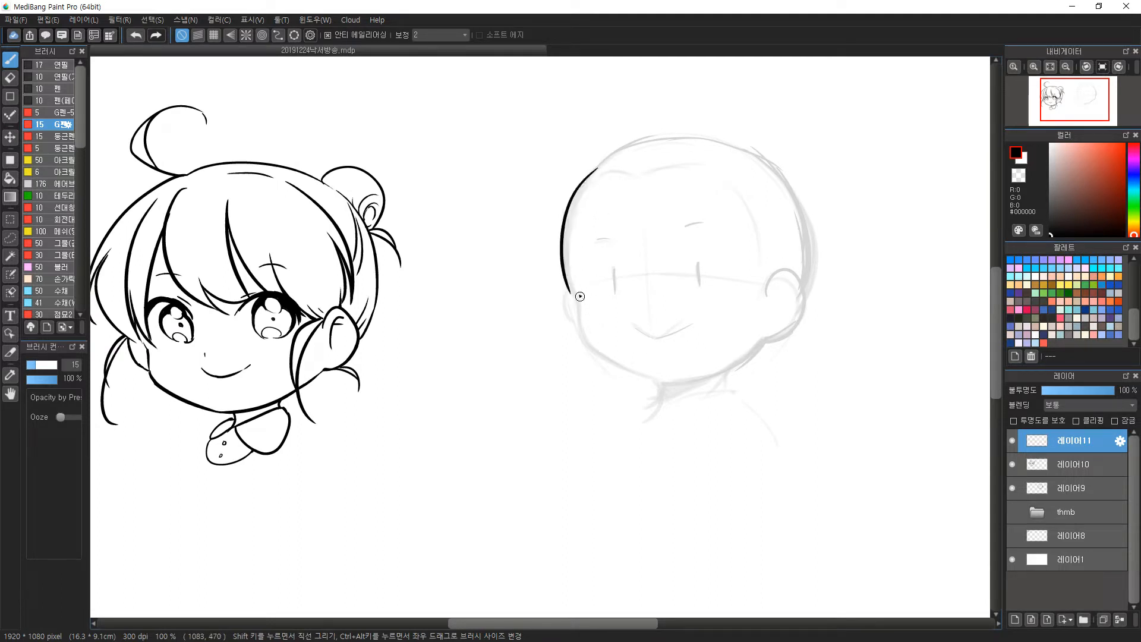
key("ctrl+z")
left_click_drag(598, 169, 580, 308)
key("ctrl+z")
mouse_move(593, 172)
left_mouse_down()
mouse_move(585, 313)
mouse_move(576, 300)
mouse_move(589, 342)
mouse_move(670, 384)
left_mouse_up()
key("ctrl+z")
Ink the jawline from the chin up to the right side and outline the right ear.
mouse_move(588, 348)
left_mouse_down()
mouse_move(669, 384)
mouse_move(746, 355)
left_mouse_up()
key("ctrl+z")
left_click_drag(664, 383, 763, 341)
mouse_move(766, 294)
left_mouse_down()
mouse_move(797, 310)
mouse_move(774, 326)
mouse_move(768, 284)
mouse_move(773, 330)
mouse_move(799, 280)
mouse_move(762, 341)
left_mouse_up()
key("ctrl+z")
key("ctrl+z")
key("ctrl+z")
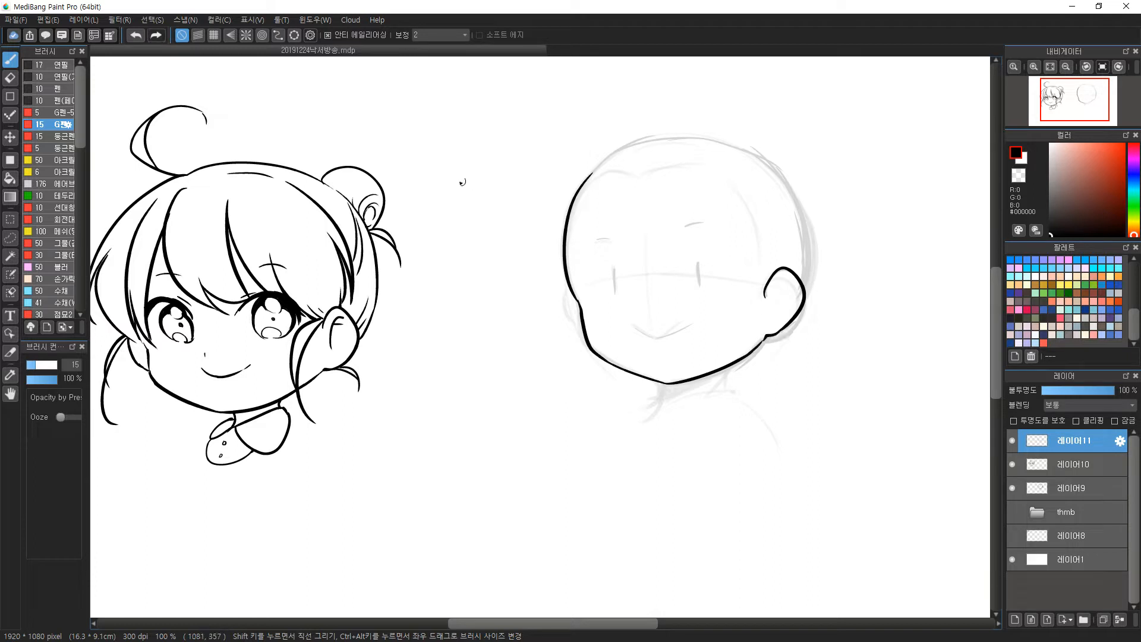
Ink the edge of the left ear and the pointed left bang strands falling from the parting.
left_click_drag(571, 301, 582, 335)
mouse_move(618, 170)
left_mouse_down()
mouse_move(635, 173)
mouse_move(601, 200)
mouse_move(593, 256)
left_mouse_up()
key("ctrl+z")
key("ctrl+z")
mouse_move(643, 161)
left_mouse_down()
mouse_move(660, 174)
mouse_move(637, 175)
mouse_move(599, 260)
left_mouse_up()
key("ctrl+z")
left_click_drag(607, 170, 585, 295)
key("ctrl+z")
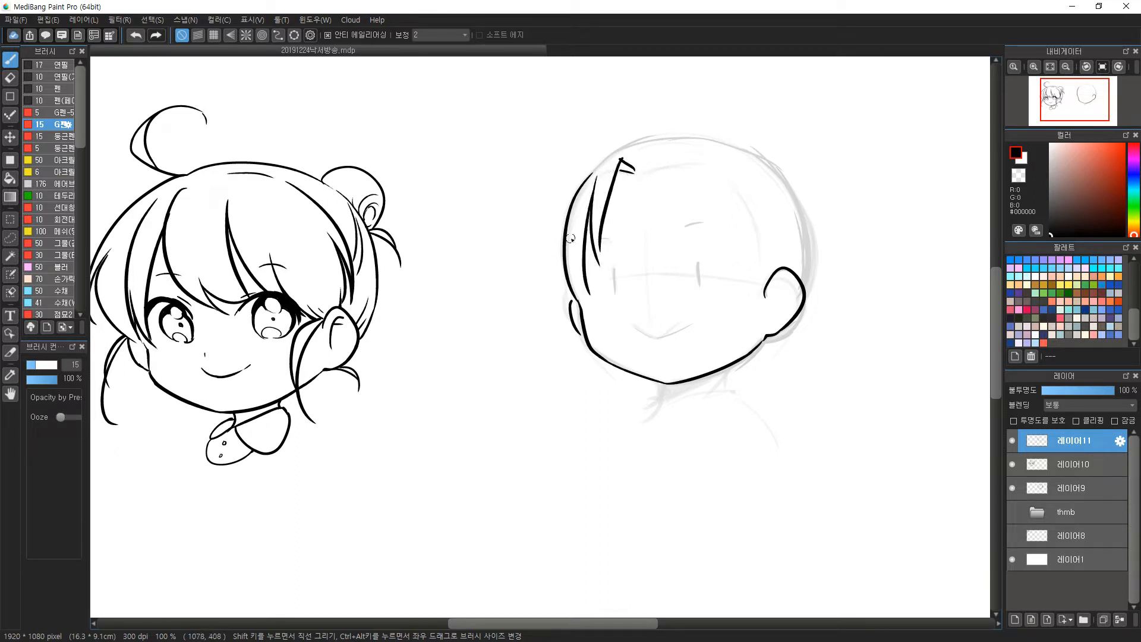
Ink the outer hair outline on the head's left side, from the parting down to pointed tips beside the ear.
left_click_drag(612, 146, 535, 291)
key("ctrl+z")
left_click_drag(609, 147, 538, 291)
left_click_drag(553, 223, 543, 313)
Ink the center bang strands on the right side of the parting, reaching down over the forehead.
left_click_drag(619, 172, 674, 237)
key("ctrl+z")
left_click_drag(644, 155, 669, 234)
key("ctrl+z")
mouse_move(648, 158)
left_mouse_down()
mouse_move(668, 245)
mouse_move(685, 262)
left_mouse_up()
Ink the pointed right bang strands and the side strands in front of the right ear.
mouse_move(697, 172)
left_mouse_down()
mouse_move(707, 205)
mouse_move(689, 276)
mouse_move(724, 287)
left_mouse_up()
key("ctrl+z")
key("ctrl+z")
mouse_move(716, 193)
left_mouse_down()
mouse_move(727, 286)
mouse_move(721, 257)
mouse_move(724, 273)
left_mouse_up()
left_click_drag(714, 189, 735, 296)
left_click_drag(760, 229, 732, 297)
left_click_drag(771, 243, 747, 312)
Ink the hair outline from the parting over the crown and down the right side to the ear.
mouse_move(613, 149)
left_mouse_down()
mouse_move(634, 157)
mouse_move(642, 178)
mouse_move(634, 159)
mouse_move(702, 141)
mouse_move(776, 186)
left_mouse_up()
key("ctrl+z")
key("ctrl+z")
key("ctrl+z")
key("ctrl+z")
key("ctrl+z")
mouse_move(703, 142)
left_mouse_down()
mouse_move(766, 172)
mouse_move(781, 208)
mouse_move(780, 189)
mouse_move(787, 264)
left_mouse_up()
key("ctrl+z")
key("ctrl+z")
left_click_drag(691, 142, 783, 191)
key("ctrl+z")
mouse_move(694, 139)
left_mouse_down()
mouse_move(783, 202)
mouse_move(778, 185)
mouse_move(784, 264)
left_mouse_up()
Add short strands at the hair parting and a fine outline over the crown.
mouse_move(651, 169)
left_mouse_down()
mouse_move(648, 192)
mouse_move(629, 188)
left_mouse_up()
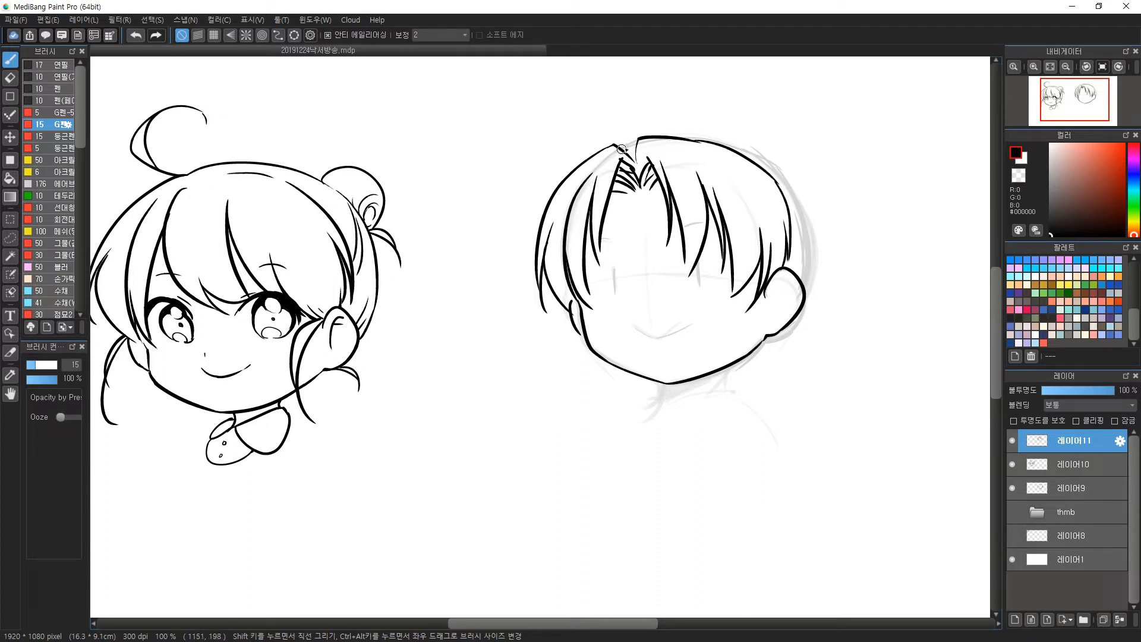
key("ctrl+z")
key("ctrl+z")
mouse_move(614, 144)
left_mouse_down()
mouse_move(635, 159)
mouse_move(692, 132)
mouse_move(737, 142)
left_mouse_up()
key("ctrl+z")
mouse_move(648, 133)
left_mouse_down()
mouse_move(817, 181)
mouse_move(826, 262)
left_mouse_up()
key("ctrl+z")
Try to ink a wide back-hair outline with strands curving from the crown to behind the right ear.
left_click_drag(750, 148, 832, 262)
left_click_drag(812, 204, 824, 276)
key("ctrl+z")
left_click_drag(812, 206, 830, 276)
key("ctrl+z")
mouse_move(818, 224)
left_mouse_down()
mouse_move(823, 271)
mouse_move(827, 254)
mouse_move(809, 317)
left_mouse_up()
left_click_drag(818, 253, 809, 313)
left_click_drag(820, 273, 779, 343)
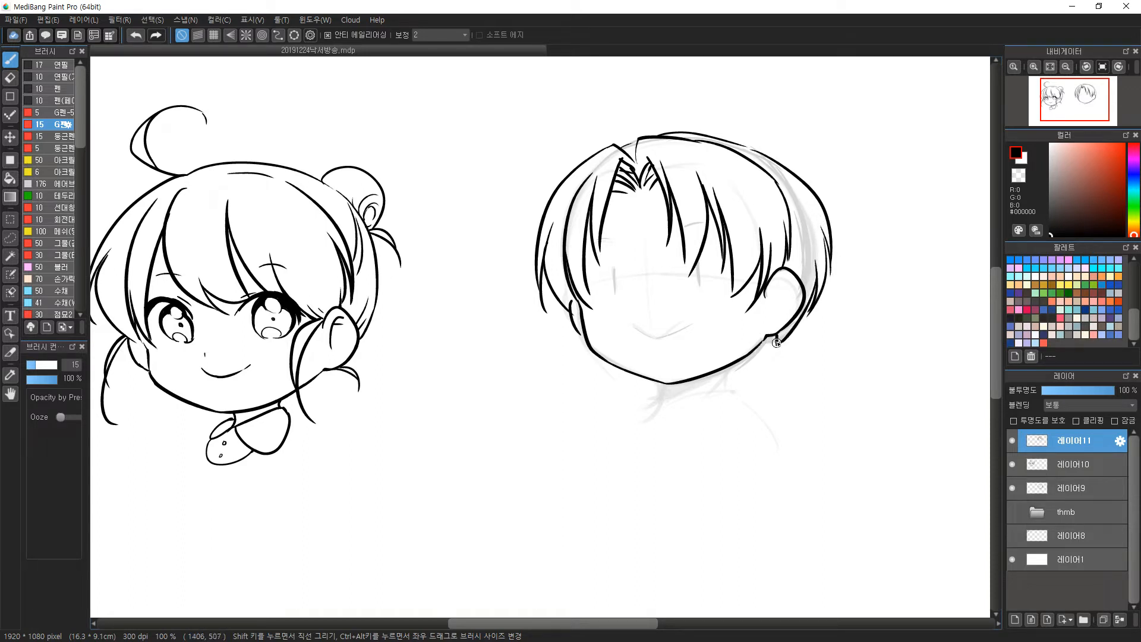
key("ctrl+z")
left_click_drag(584, 276, 599, 317)
key("ctrl+z")
key("ctrl+z")
key("ctrl+z")
key("ctrl+z")
key("ctrl+z")
Ink a closer back-hair outline from the crown down to pointed nape strands below the right ear.
mouse_move(622, 149)
left_mouse_down()
mouse_move(668, 141)
mouse_move(769, 155)
mouse_move(816, 192)
mouse_move(824, 227)
left_mouse_up()
key("ctrl+z")
left_click_drag(770, 153, 821, 270)
left_click_drag(807, 215, 821, 268)
left_click_drag(816, 236, 803, 316)
left_click_drag(807, 275, 772, 348)
key("ctrl+z")
mouse_move(804, 310)
left_mouse_down()
mouse_move(774, 348)
mouse_move(784, 331)
mouse_move(768, 341)
mouse_move(785, 329)
mouse_move(767, 351)
left_mouse_up()
key("ctrl+z")
key("ctrl+z")
left_click_drag(767, 339, 766, 353)
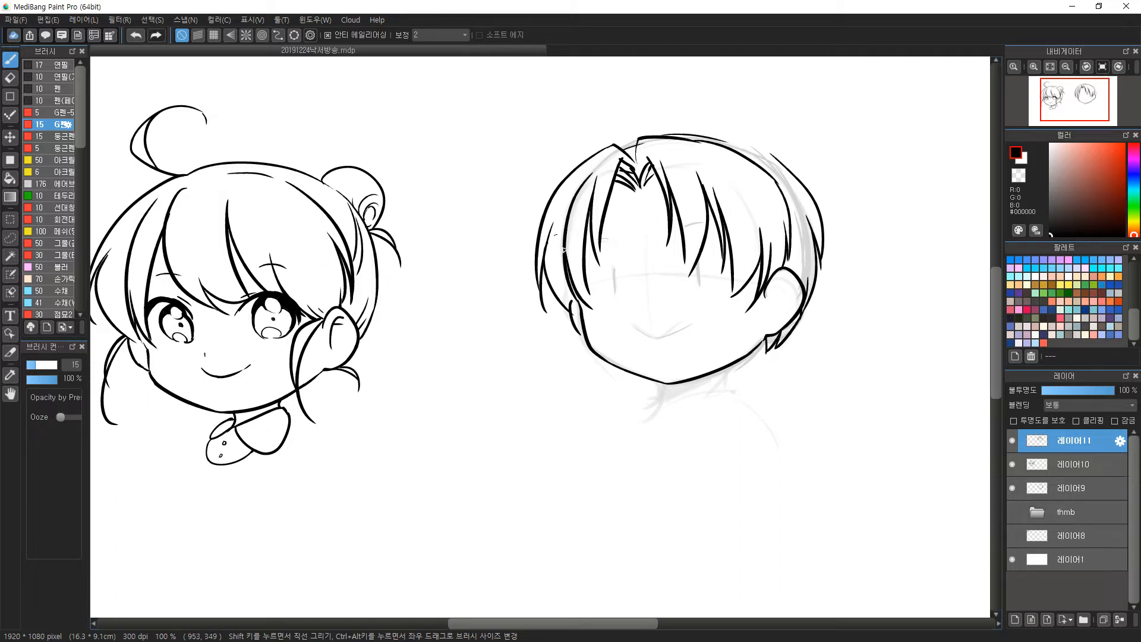
Ink a small left sideburn strand, then erase the short strands by the right ear and redraw them as one longer sideburn.
left_click_drag(581, 281, 584, 315)
key("ctrl+z")
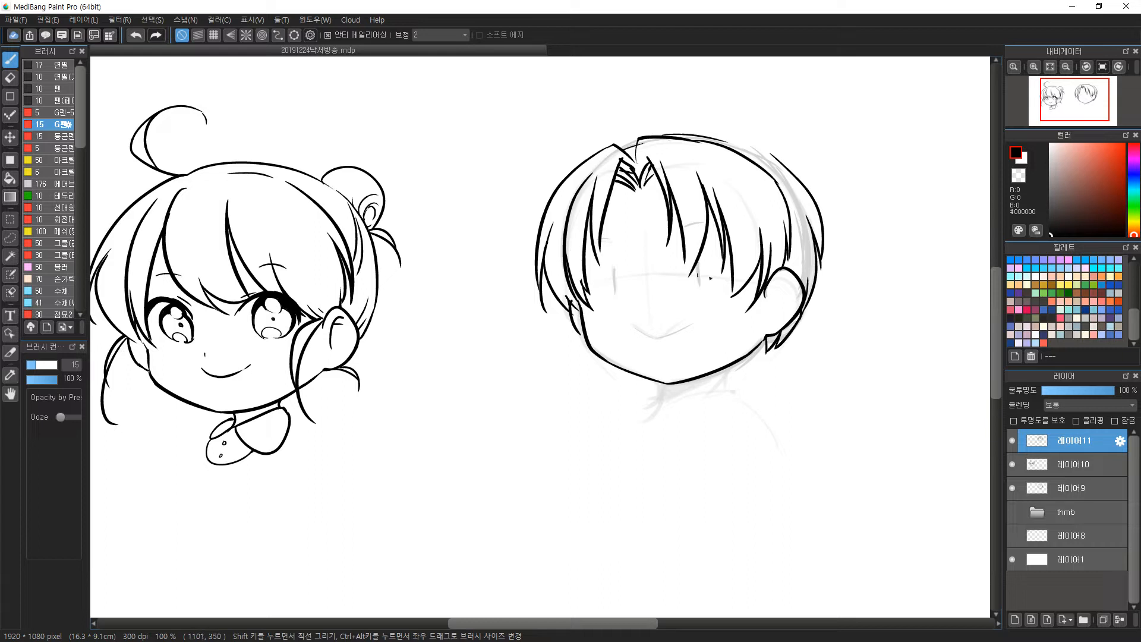
key("e")
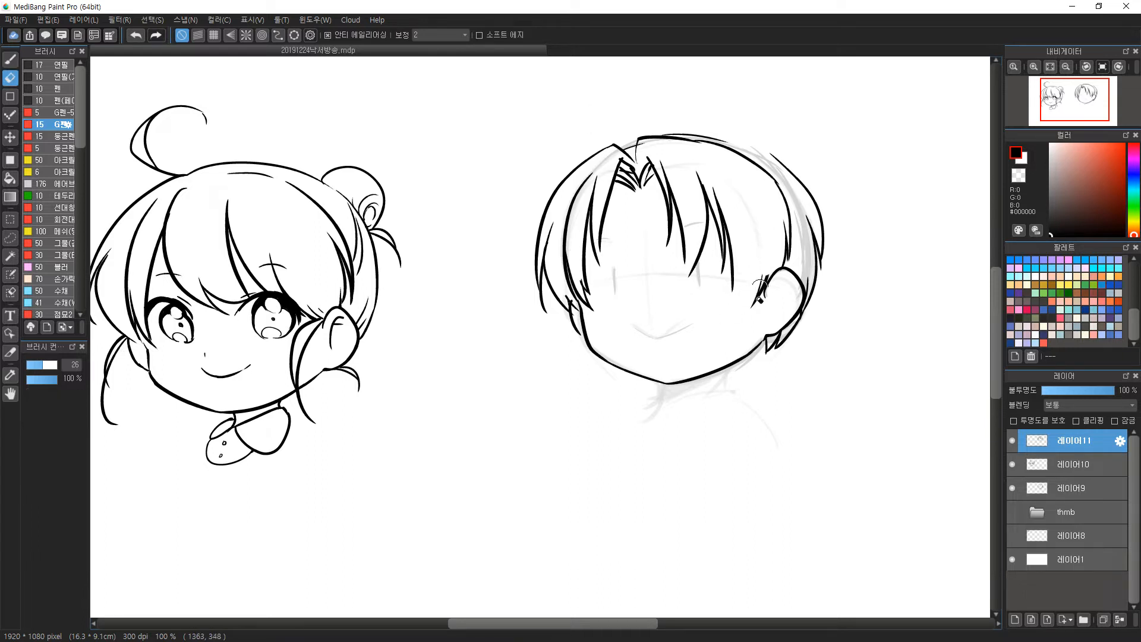
key("b")
mouse_move(740, 257)
left_mouse_down()
mouse_move(744, 311)
mouse_move(771, 277)
mouse_move(761, 296)
mouse_move(730, 303)
mouse_move(741, 310)
mouse_move(776, 260)
left_mouse_up()
key("ctrl+z")
key("ctrl+z")
key("e")
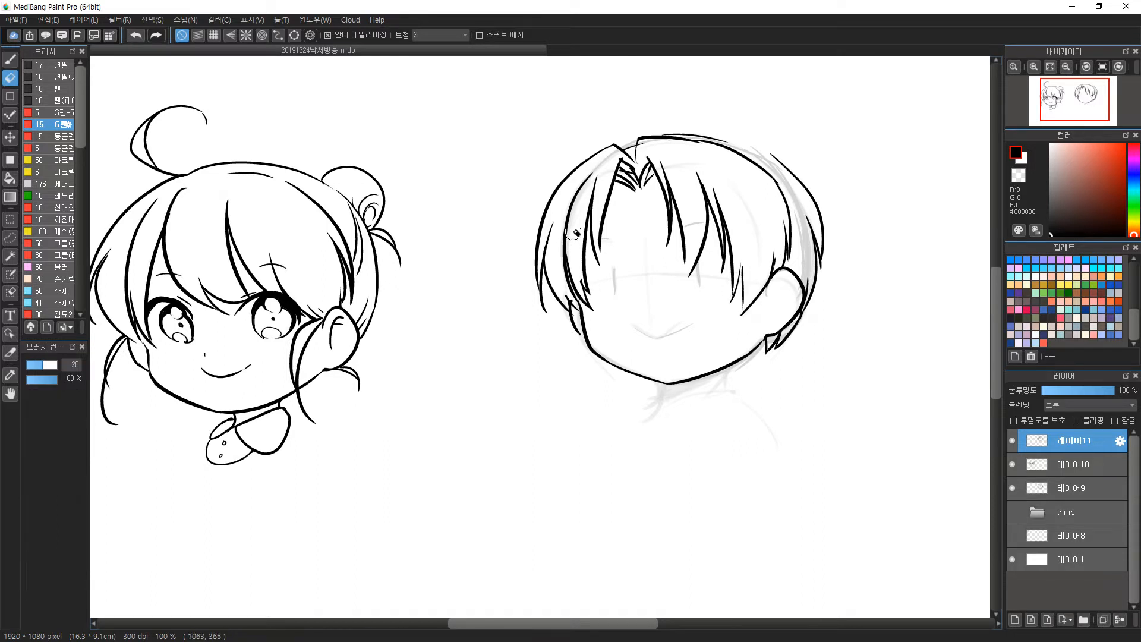
Erase the head contour showing beneath the left hair and ink a sideburn strand over the left ear.
mouse_move(588, 170)
left_mouse_down()
mouse_move(580, 298)
mouse_move(567, 224)
mouse_move(585, 302)
left_mouse_up()
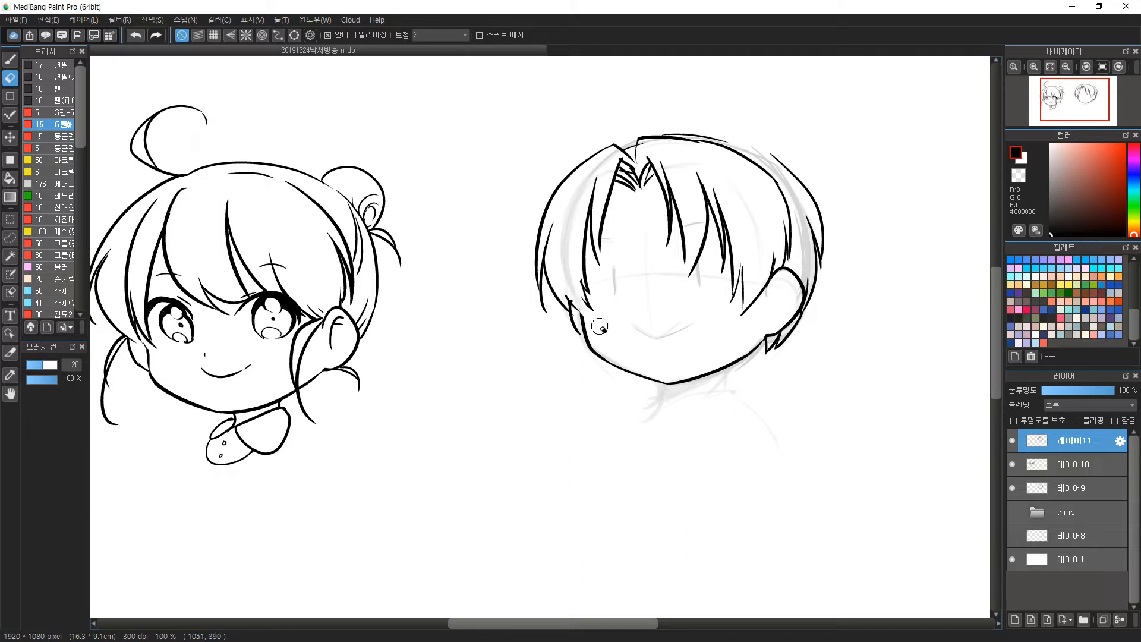
key("b")
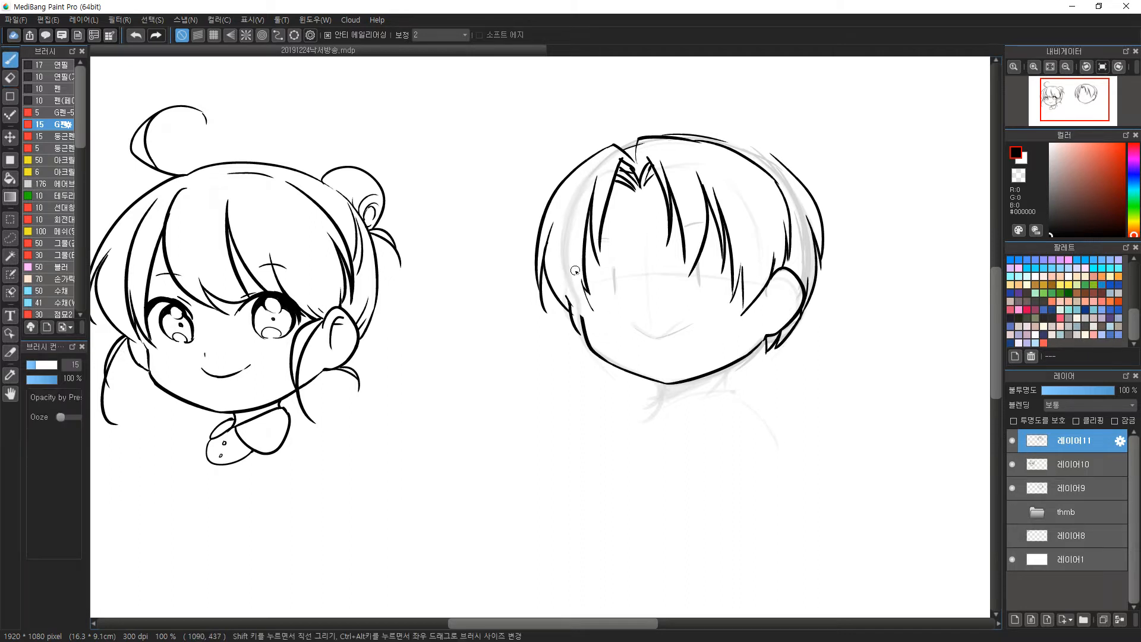
left_click_drag(567, 293, 584, 318)
Erase the center bang strands and redraw them as longer, sharper locks sweeping right from the parting.
key("e")
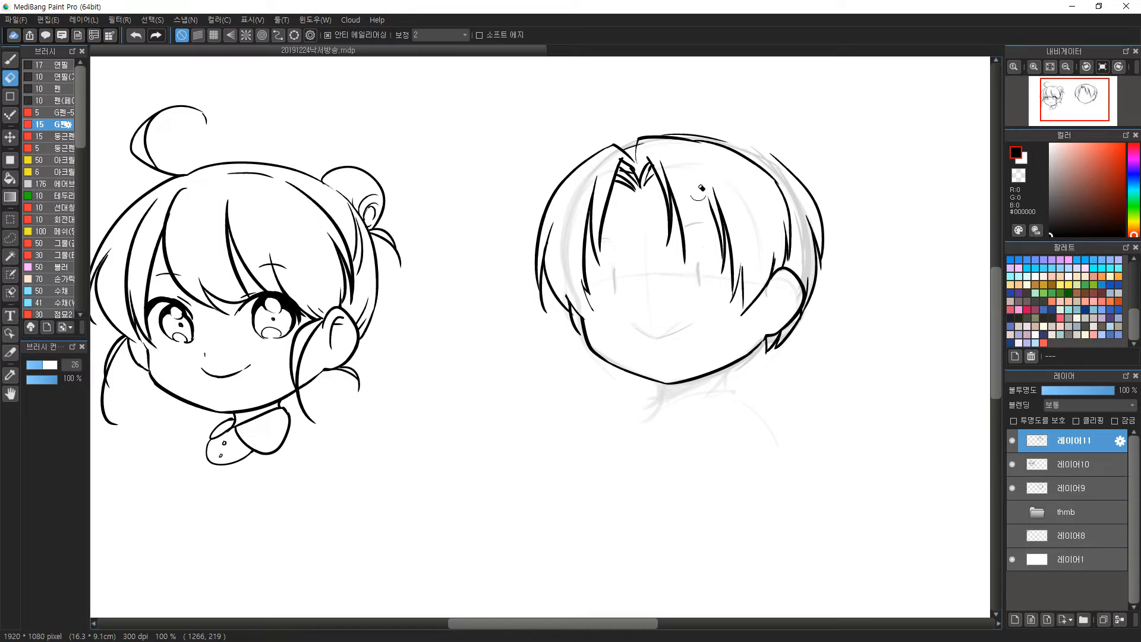
left_click_drag(660, 169, 684, 260)
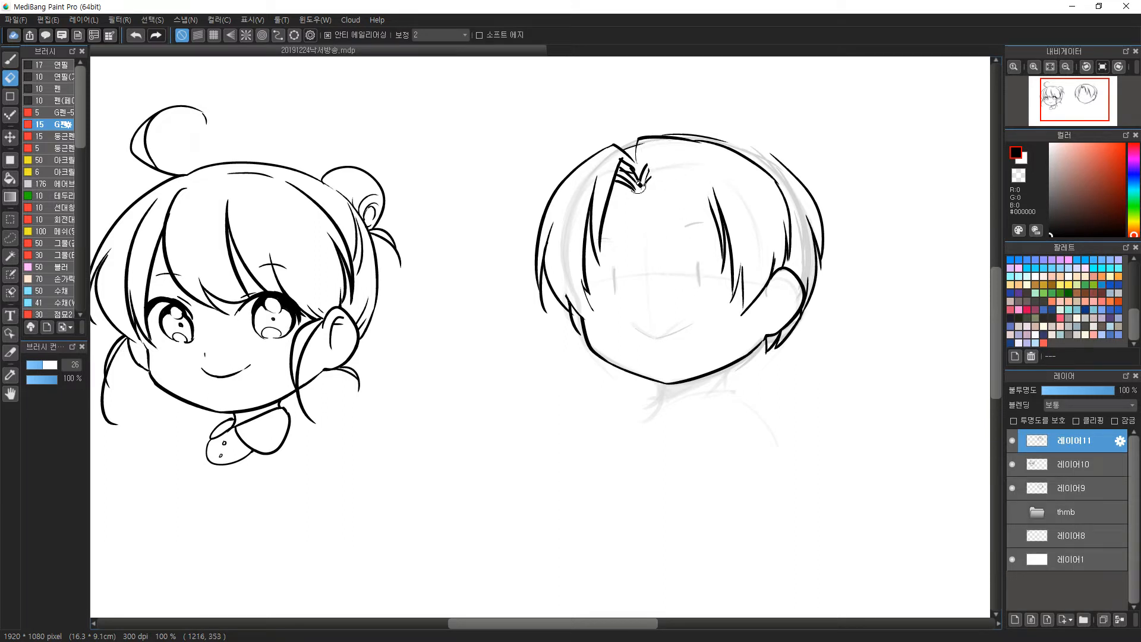
key("b")
key("e")
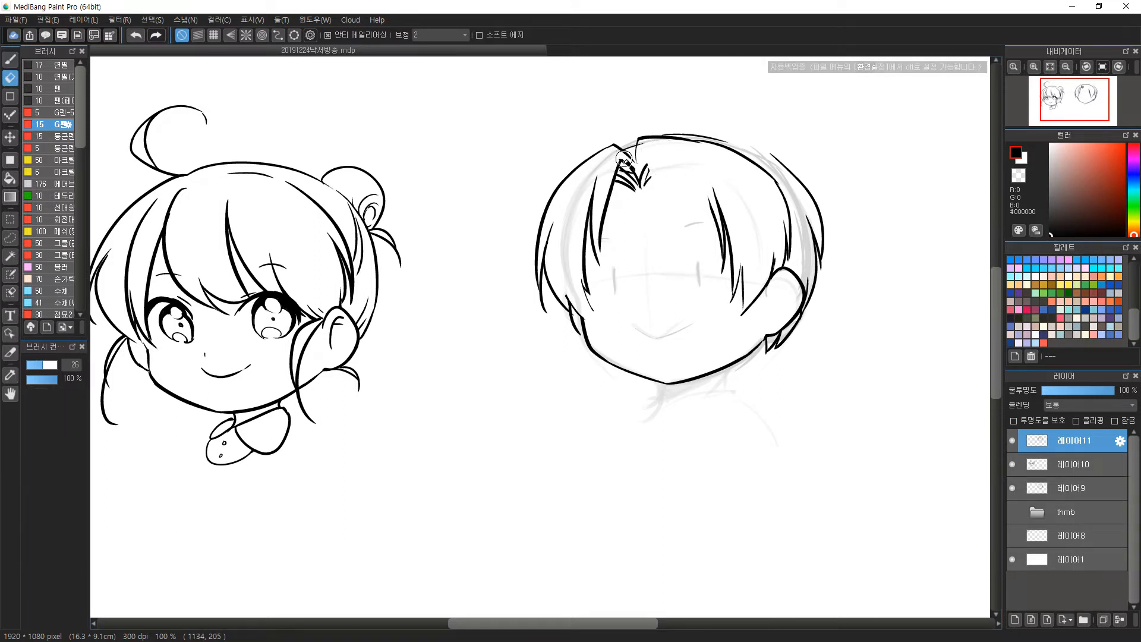
key("b")
left_click_drag(637, 139, 664, 233)
left_click_drag(659, 158, 669, 262)
left_click_drag(663, 178, 694, 269)
mouse_move(704, 194)
left_mouse_down()
mouse_move(693, 270)
mouse_move(718, 235)
left_mouse_up()
left_click_drag(568, 296, 598, 315)
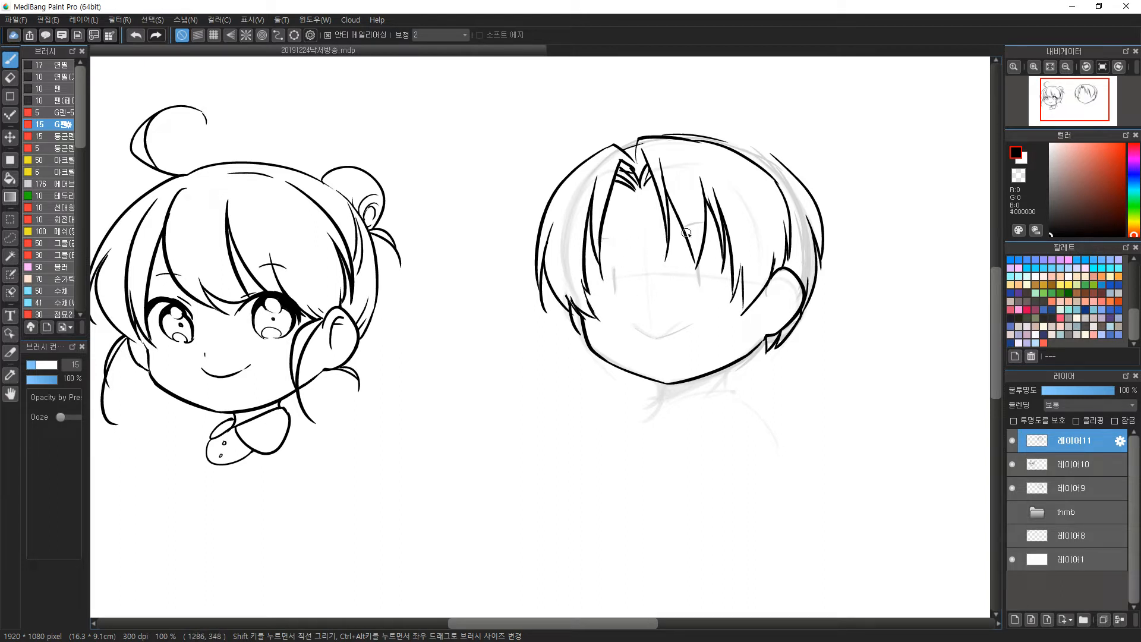
Erase the messy marks around the parting and redraw its short strands more cleanly.
key("e")
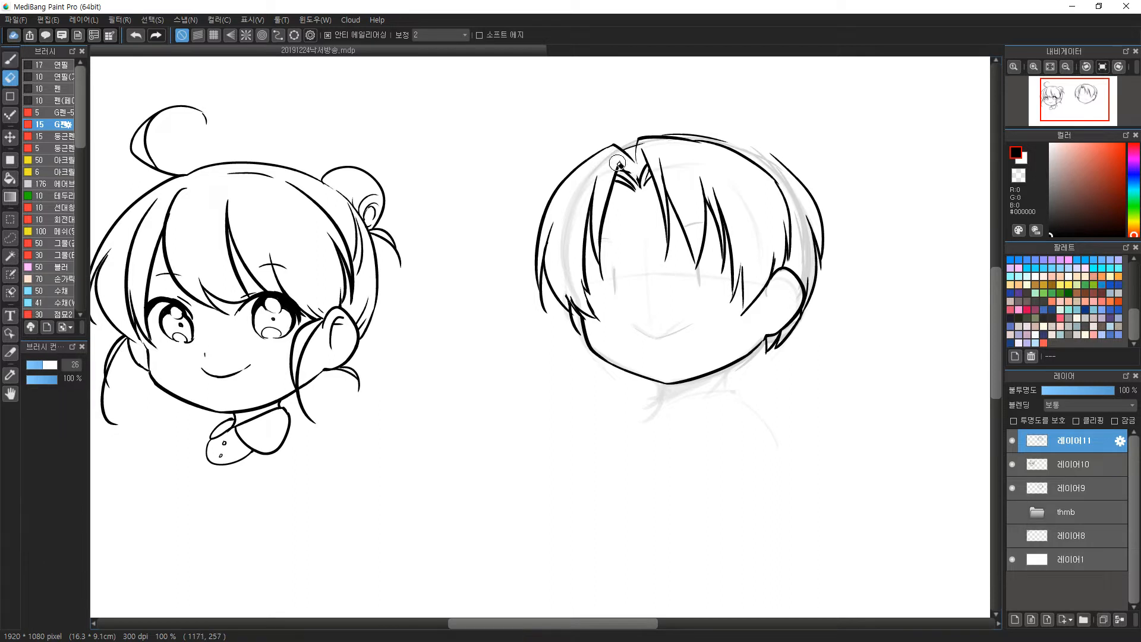
key("b")
left_click_drag(620, 169, 639, 189)
key("e")
key("b")
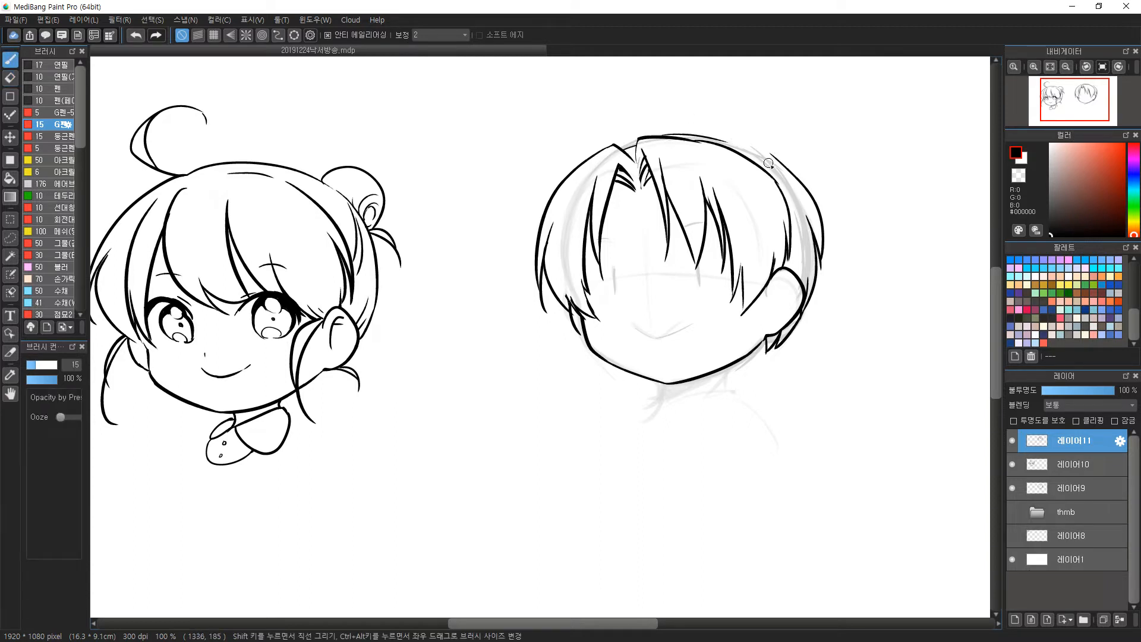
Erase the doubled line over the crown and re-ink it to join the back-hair outline smoothly.
left_click_drag(739, 143, 800, 186)
key("ctrl+z")
key("ctrl+z")
key("e")
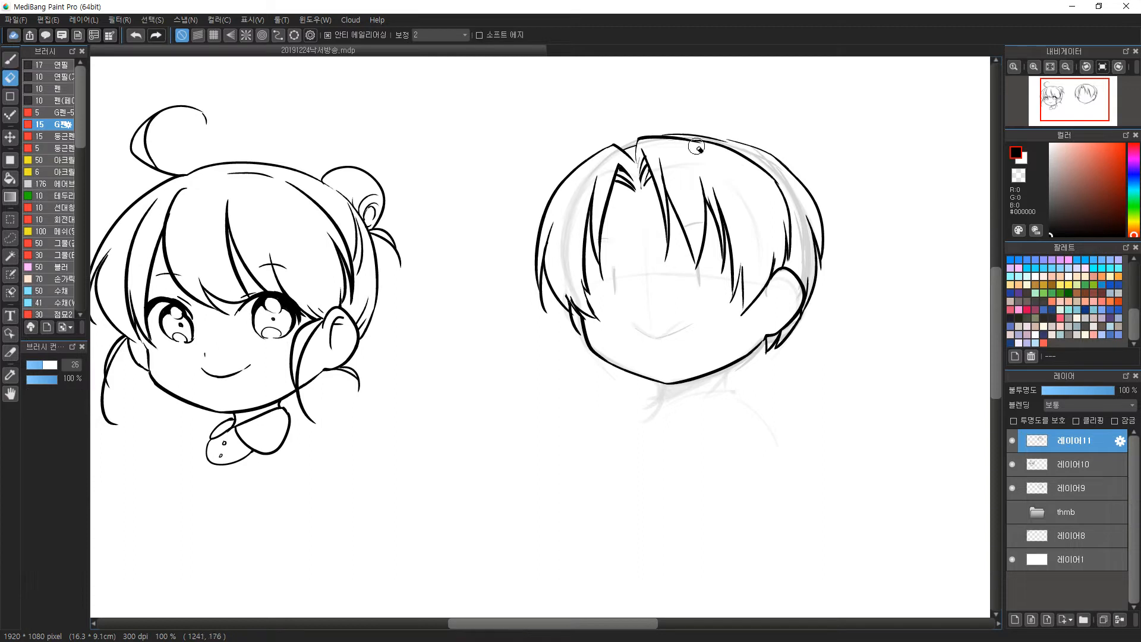
key("b")
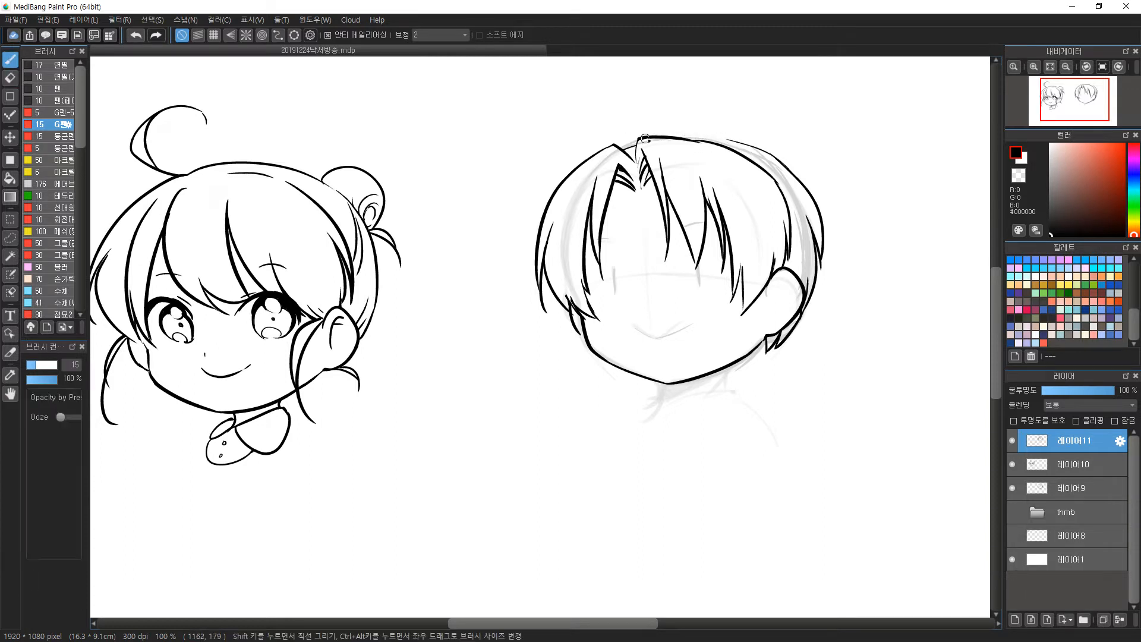
left_click_drag(667, 140, 731, 142)
key("ctrl+z")
Add thin extra strands to the right bangs, the left sideburn and the hair parting.
left_click_drag(742, 257, 739, 285)
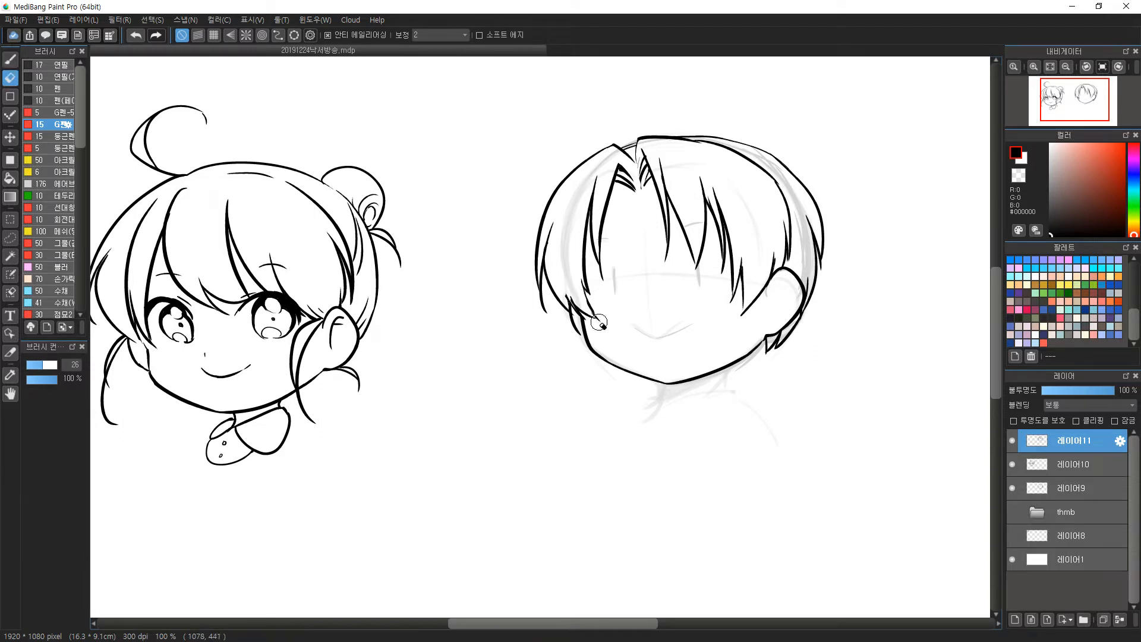
left_click_drag(583, 289, 598, 322)
key("ctrl+z")
left_click_drag(639, 164, 649, 183)
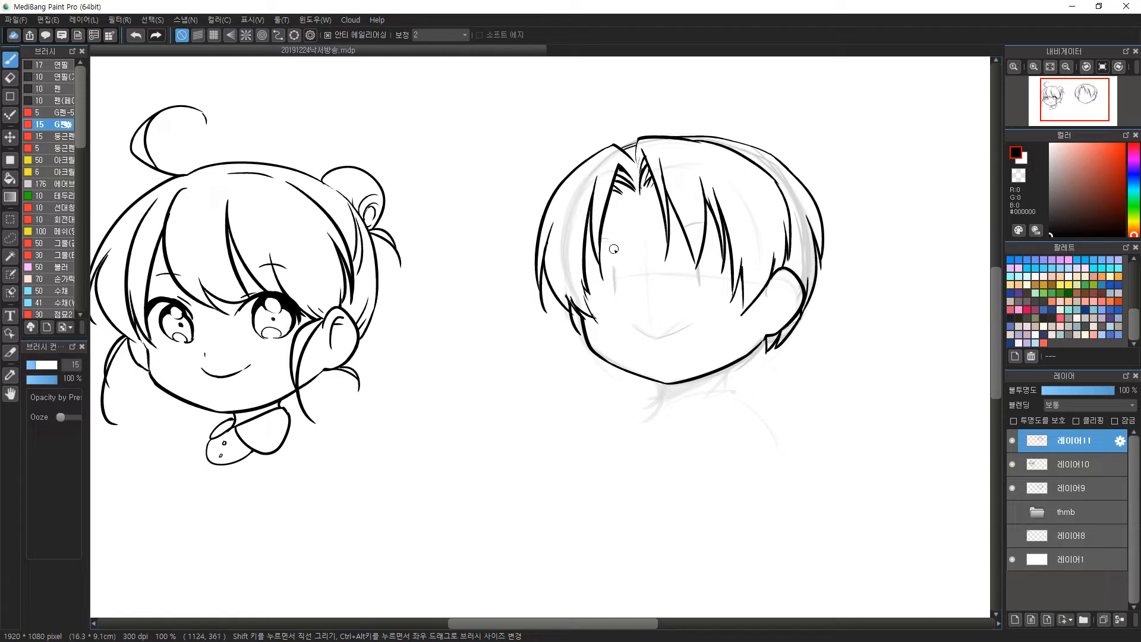
Ink the short-haired head's thin eyebrows, two narrow vertical oval eyes and a curved smile over the sketch.
key("ctrl+z")
mouse_move(603, 248)
left_mouse_down()
mouse_move(717, 237)
mouse_move(702, 245)
left_mouse_up()
key("ctrl+z")
left_click_drag(619, 273, 621, 304)
left_click_drag(702, 266, 703, 301)
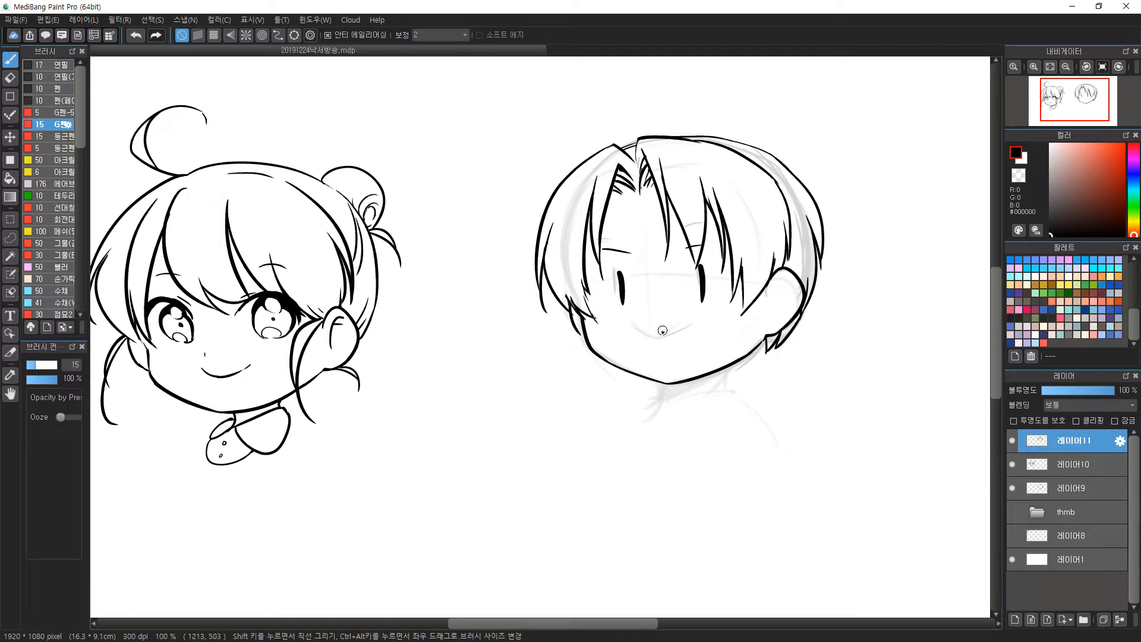
left_click_drag(640, 331, 701, 322)
mouse_move(615, 151)
left_mouse_down()
mouse_move(603, 126)
mouse_move(564, 130)
mouse_move(623, 149)
left_mouse_up()
key("ctrl+z")
key("ctrl+z")
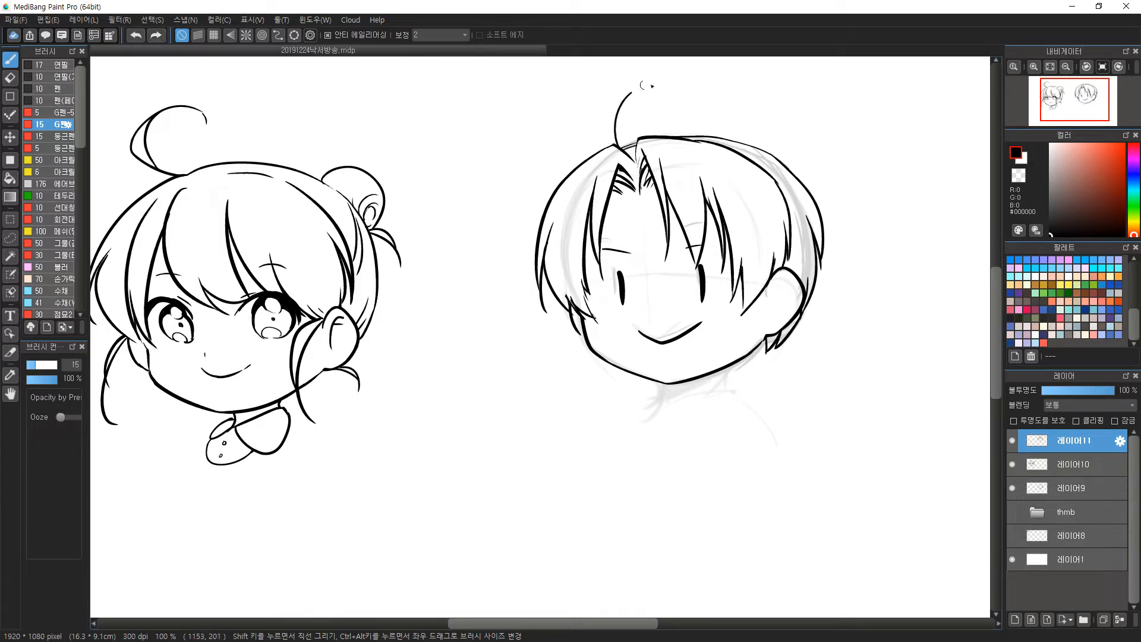
Add the inner ear lines and ink the neck with a pointed shirt collar below the chin.
left_click_drag(579, 334, 575, 328)
mouse_move(785, 283)
left_mouse_down()
mouse_move(776, 313)
mouse_move(791, 284)
mouse_move(778, 318)
mouse_move(778, 284)
mouse_move(778, 313)
mouse_move(796, 303)
left_mouse_up()
key("ctrl+z")
key("ctrl+z")
key("ctrl+z")
key("ctrl+z")
key("ctrl+z")
left_click_drag(679, 385, 676, 402)
mouse_move(724, 374)
left_mouse_down()
mouse_move(695, 426)
mouse_move(737, 378)
left_mouse_up()
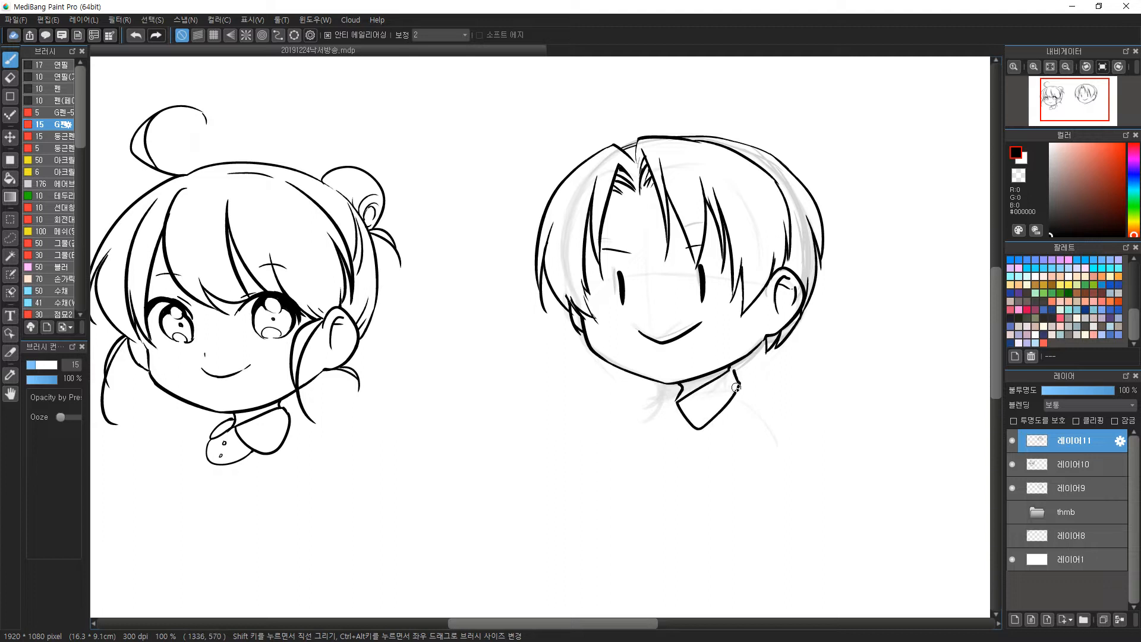
left_click_drag(672, 392, 678, 400)
Move the 레이어11 head off the sketch to the lower left and the girl's head on 레이어10 to the upper left of the canvas.
key("v")
mouse_move(698, 246)
left_mouse_down()
mouse_move(524, 334)
mouse_move(517, 415)
left_mouse_up()
left_click(1072, 461)
left_click(518, 266, "alt")
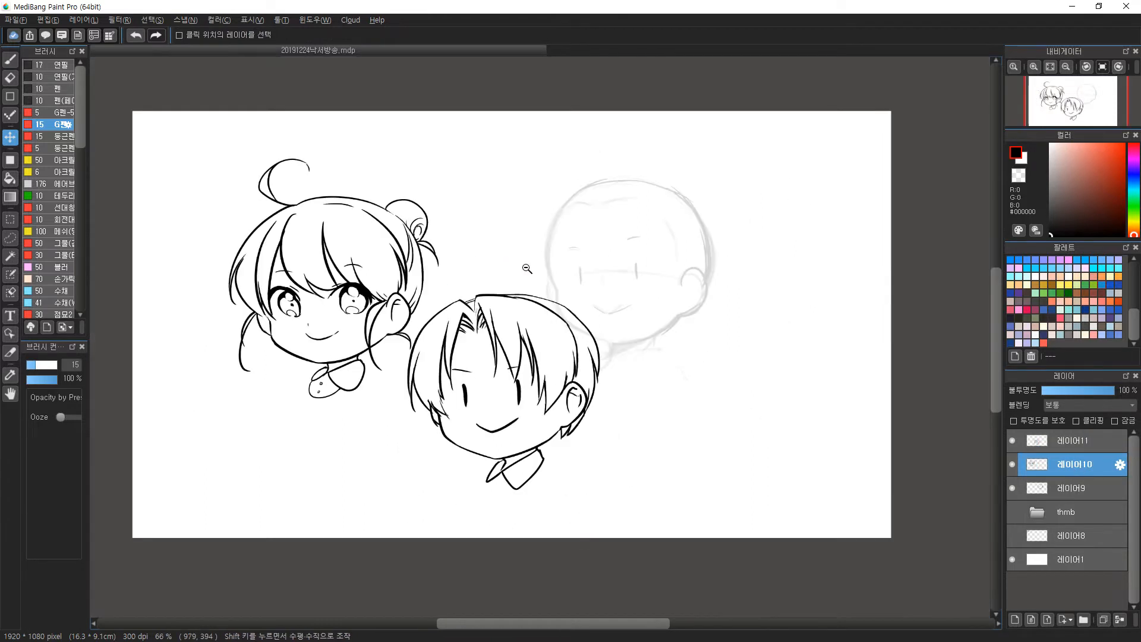
left_click_drag(524, 268, 458, 227)
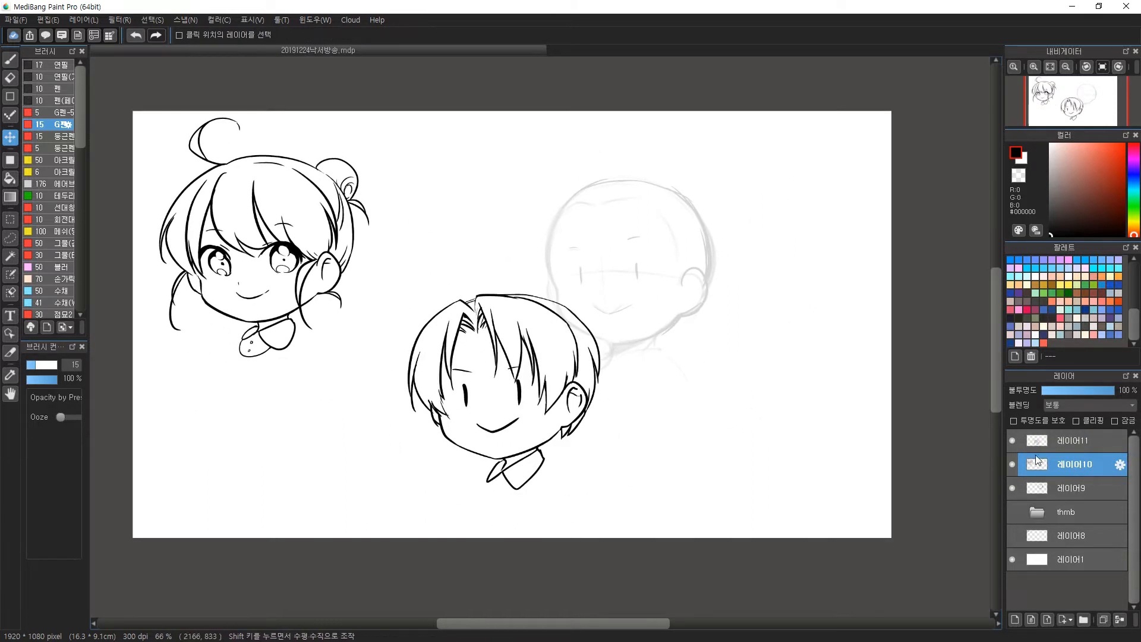
left_click(1083, 453)
left_click_drag(541, 393, 429, 422)
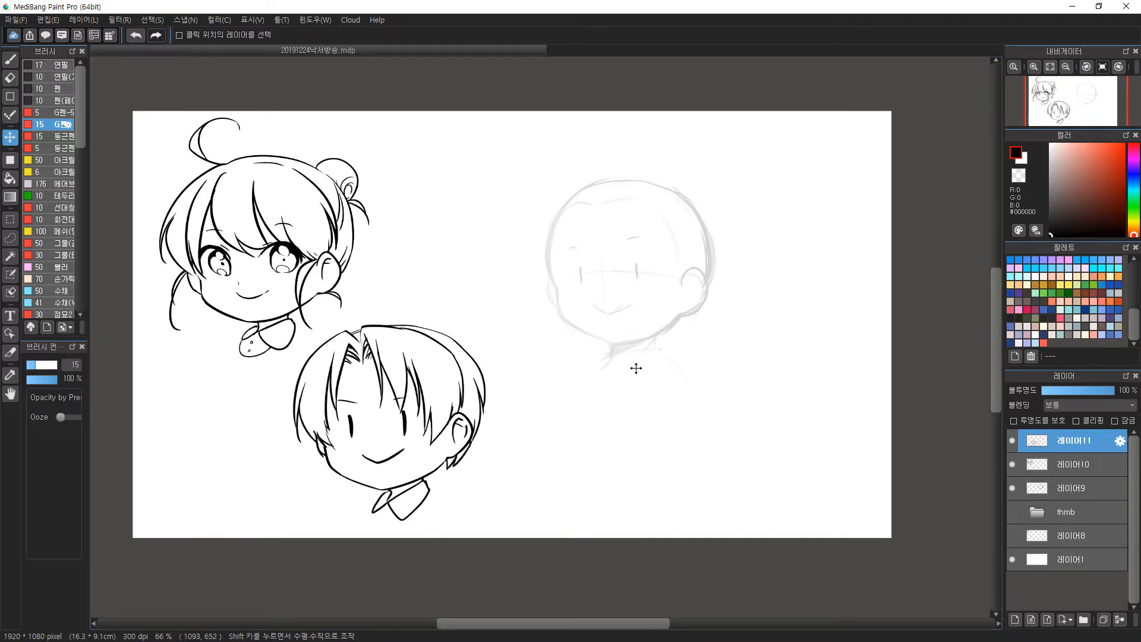
Add a new layer directly above the sketch layer 레이어9 for the third head.
left_click(1076, 469)
left_click(1068, 490)
key("ctrl+shift+n")
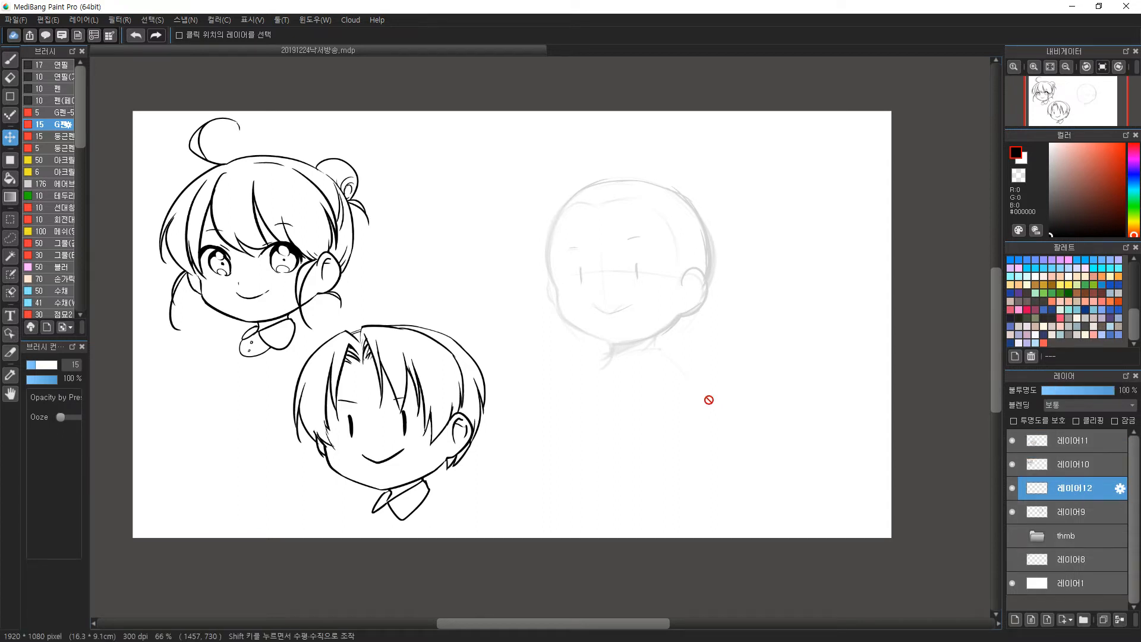
scroll(650, 262, "up", 2)
key("b")
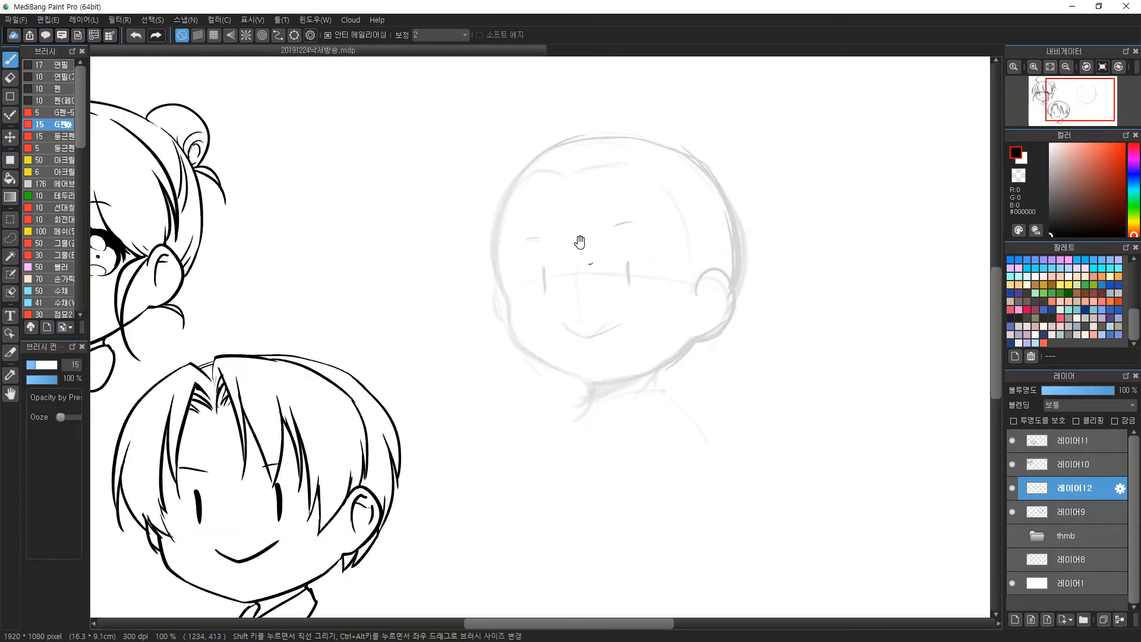
left_click_drag(582, 225, 611, 216)
mouse_move(548, 161)
left_mouse_down()
mouse_move(545, 293)
mouse_move(533, 268)
mouse_move(545, 295)
mouse_move(547, 173)
mouse_move(543, 290)
mouse_move(562, 347)
left_mouse_up()
key("ctrl+z")
key("ctrl+z")
key("ctrl+z")
key("ctrl+z")
Ink the third head's left face contour, jaw and ear over the sketch.
mouse_move(538, 283)
left_mouse_down()
mouse_move(570, 345)
mouse_move(635, 368)
left_mouse_up()
key("ctrl+z")
mouse_move(570, 346)
left_mouse_down()
mouse_move(623, 366)
mouse_move(707, 330)
left_mouse_up()
mouse_move(720, 278)
left_mouse_down()
mouse_move(752, 272)
mouse_move(707, 331)
left_mouse_up()
left_click_drag(544, 164, 524, 297)
key("ctrl+z")
left_click_drag(550, 159, 525, 282)
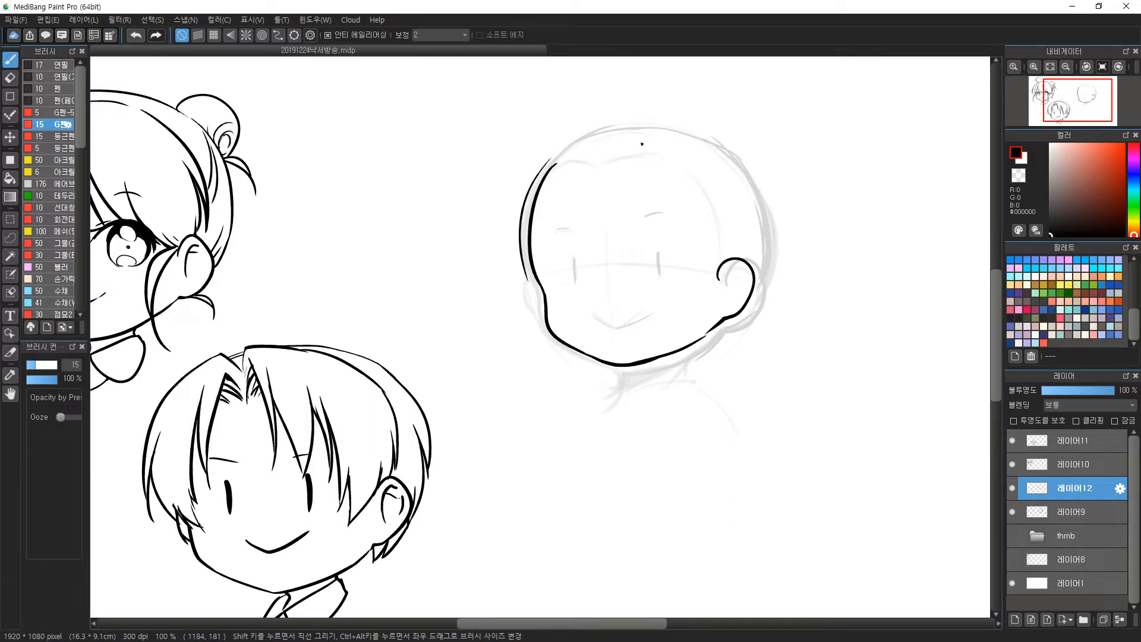
Ink a spiky short-hair outline across the crown and down the left side of the head.
mouse_move(700, 125)
left_mouse_down()
mouse_move(625, 111)
mouse_move(531, 171)
mouse_move(682, 113)
mouse_move(581, 119)
left_mouse_up()
key("ctrl+z")
key("ctrl+z")
key("ctrl+z")
mouse_move(688, 123)
left_mouse_down()
mouse_move(587, 118)
mouse_move(603, 126)
mouse_move(520, 174)
mouse_move(534, 171)
mouse_move(518, 271)
mouse_move(523, 301)
left_mouse_up()
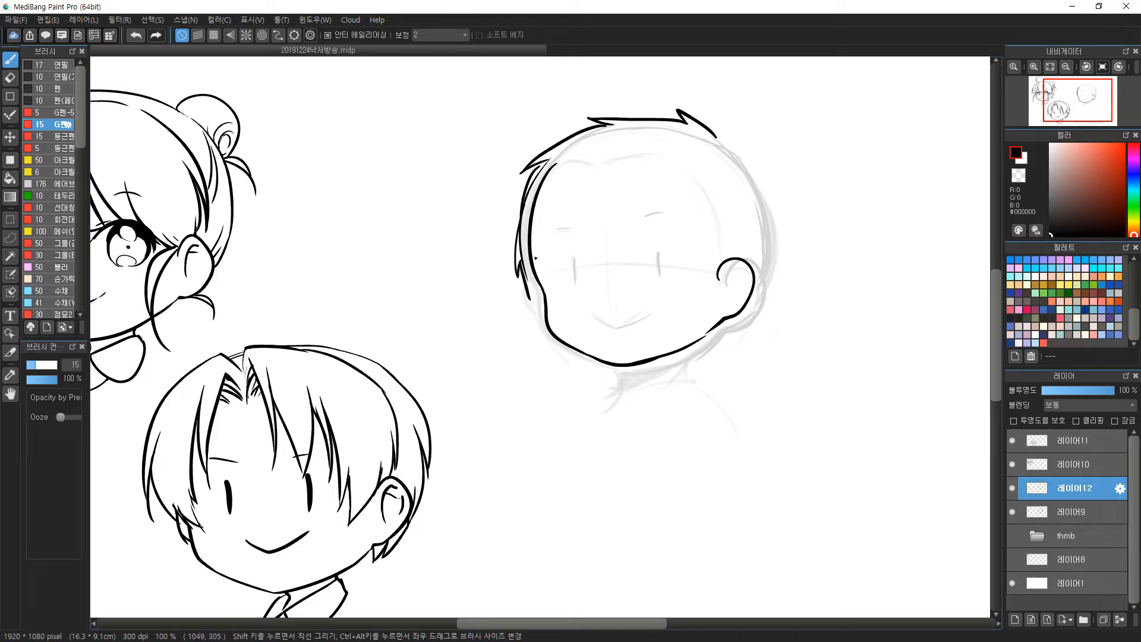
key("ctrl+z")
key("e")
key("b")
Ink jagged bangs across the forehead and a short strand beside the right temple.
mouse_move(547, 157)
left_mouse_down()
mouse_move(495, 241)
mouse_move(536, 295)
mouse_move(580, 267)
left_mouse_up()
mouse_move(568, 225)
left_mouse_down()
mouse_move(619, 280)
mouse_move(662, 277)
left_mouse_up()
left_click_drag(673, 252, 707, 293)
key("ctrl+z")
left_click_drag(719, 204, 724, 252)
Ink the spiky hair outline down the right side to the nape and add strands in the left sideburn.
mouse_move(719, 136)
left_mouse_down()
mouse_move(752, 154)
mouse_move(779, 208)
mouse_move(772, 196)
mouse_move(773, 275)
mouse_move(785, 252)
left_mouse_up()
mouse_move(784, 223)
left_mouse_down()
mouse_move(769, 282)
mouse_move(725, 333)
left_mouse_up()
left_click_drag(558, 211, 550, 292)
left_click_drag(542, 252, 552, 285)
left_click_drag(542, 252, 546, 305)
Erase the face contour crossing the left sideburn hair and ink a jagged strand line at the right temple.
key("e")
left_click_drag(554, 168, 533, 250)
left_click_drag(531, 245, 534, 295)
key("b")
left_click_drag(533, 279, 544, 299)
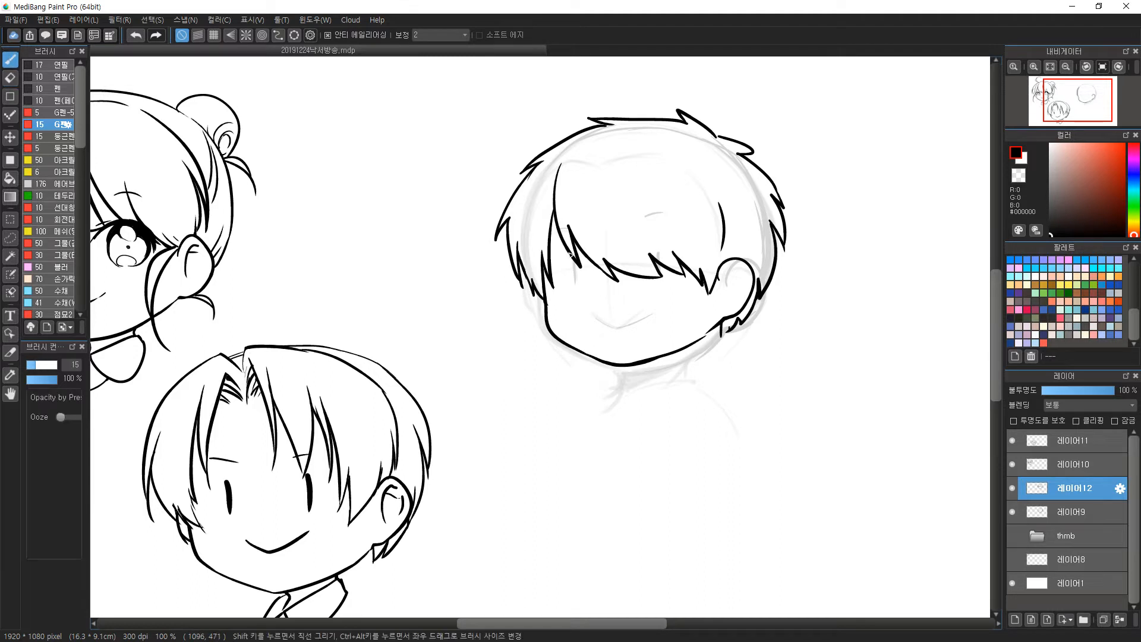
mouse_move(706, 159)
left_mouse_down()
mouse_move(734, 208)
mouse_move(738, 232)
left_mouse_up()
left_click_drag(733, 237, 736, 252)
Erase the jagged bangs and redraw them lower, covering the eyes.
key("e")
left_click_drag(559, 222, 551, 250)
mouse_move(553, 220)
left_mouse_down()
mouse_move(562, 173)
mouse_move(560, 191)
mouse_move(627, 301)
mouse_move(646, 306)
mouse_move(643, 235)
mouse_move(690, 287)
left_mouse_up()
key("b")
mouse_move(544, 244)
left_mouse_down()
mouse_move(556, 293)
mouse_move(574, 295)
left_mouse_up()
mouse_move(572, 186)
left_mouse_down()
mouse_move(618, 286)
mouse_move(707, 287)
mouse_move(697, 277)
left_mouse_up()
mouse_move(577, 248)
left_mouse_down()
mouse_move(582, 292)
mouse_move(543, 259)
left_mouse_up()
Erase the long curved line at the left of the bangs and redraw that fringe edge with short jagged tips.
key("e")
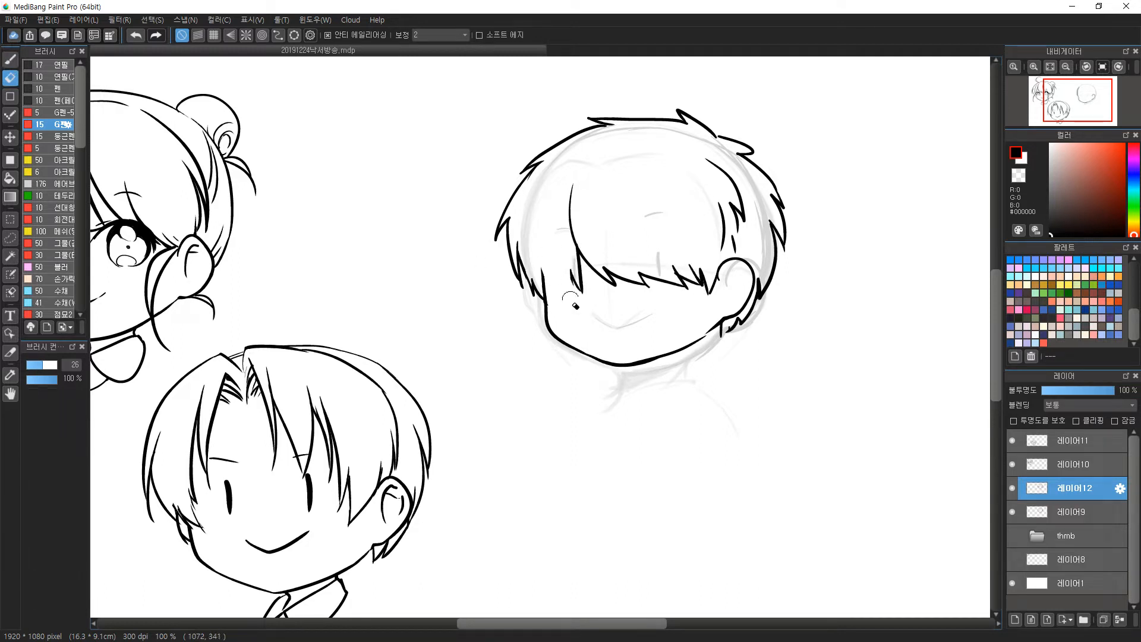
key("b")
mouse_move(575, 293)
left_mouse_down()
mouse_move(548, 278)
mouse_move(542, 296)
mouse_move(552, 298)
left_mouse_up()
key("e")
mouse_move(573, 173)
left_mouse_down()
mouse_move(592, 302)
mouse_move(583, 250)
mouse_move(622, 286)
left_mouse_up()
key("b")
mouse_move(559, 247)
left_mouse_down()
mouse_move(592, 297)
mouse_move(637, 289)
left_mouse_up()
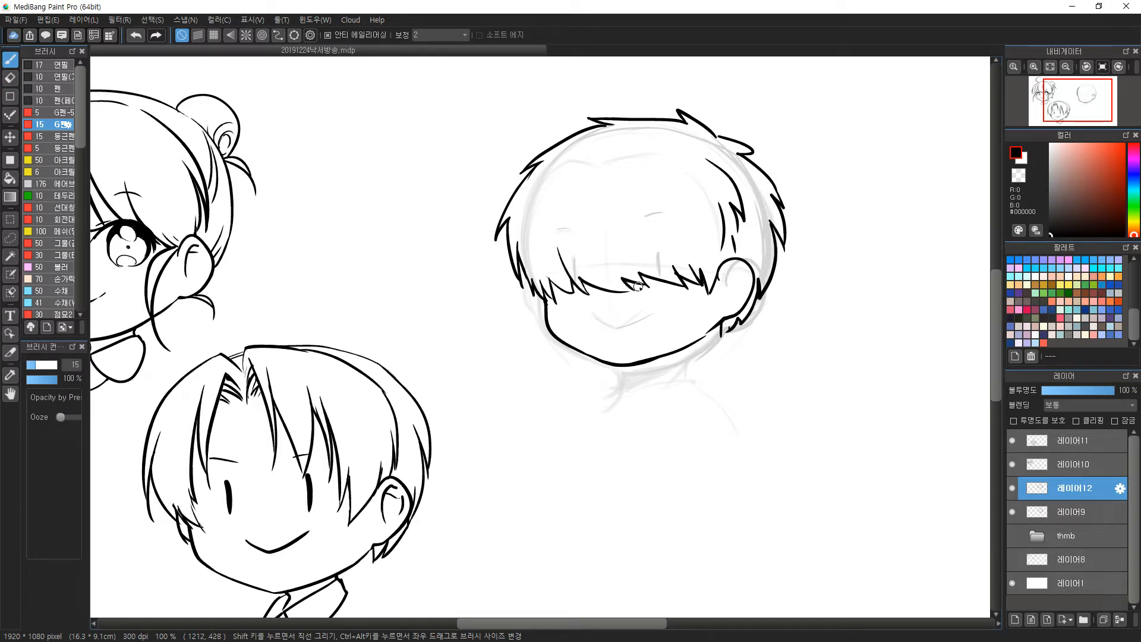
Erase the jagged strand line at the right temple above the ear.
key("e")
left_click_drag(718, 243, 732, 243)
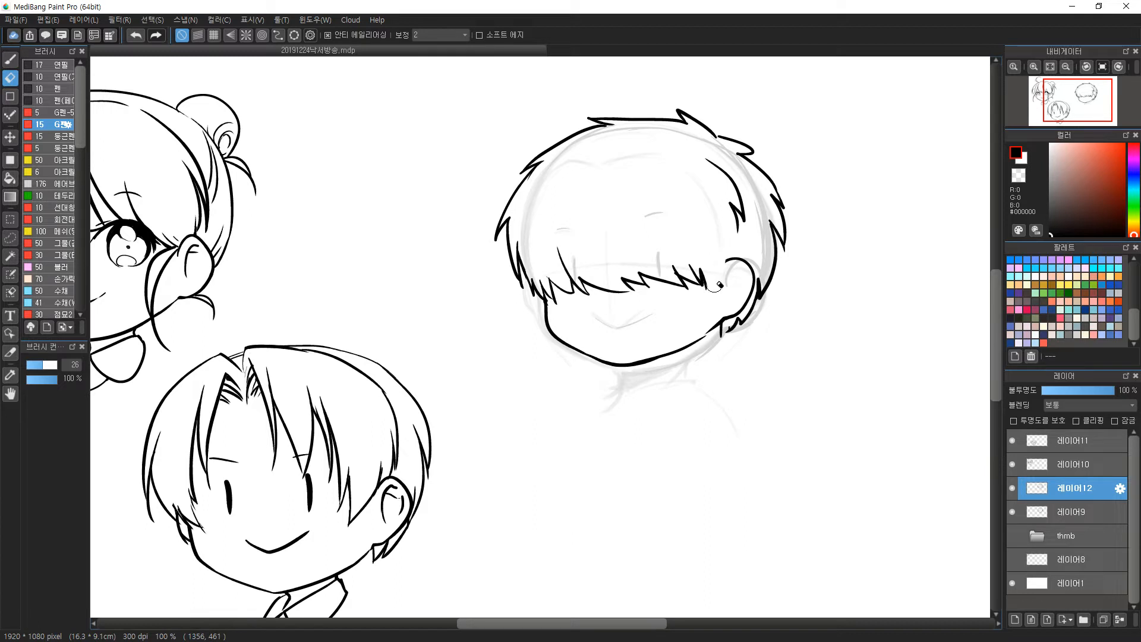
key("b")
mouse_move(724, 239)
left_mouse_down()
mouse_move(728, 264)
mouse_move(740, 250)
left_mouse_up()
key("ctrl+z")
key("e")
mouse_move(704, 158)
left_mouse_down()
mouse_move(749, 203)
mouse_move(724, 172)
mouse_move(742, 246)
left_mouse_up()
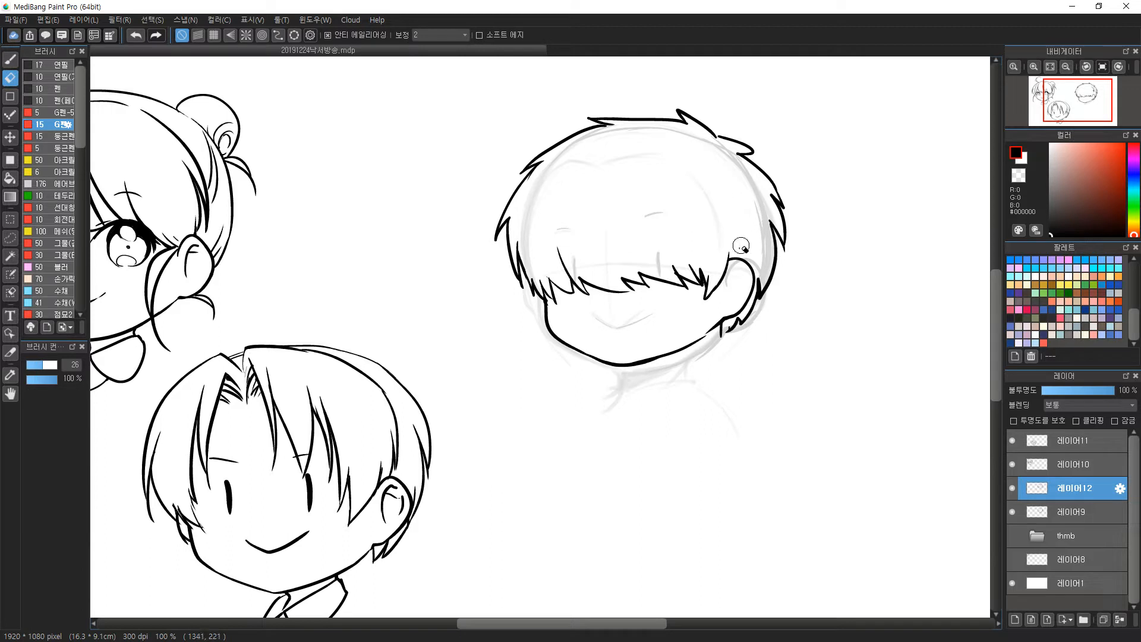
Redraw the right temple hairline as spiky strands running down from the crown to the bangs beside the ear.
key("b")
mouse_move(715, 156)
left_mouse_down()
mouse_move(734, 174)
mouse_move(746, 255)
mouse_move(739, 242)
mouse_move(738, 255)
mouse_move(704, 269)
mouse_move(707, 298)
left_mouse_up()
key("ctrl+z")
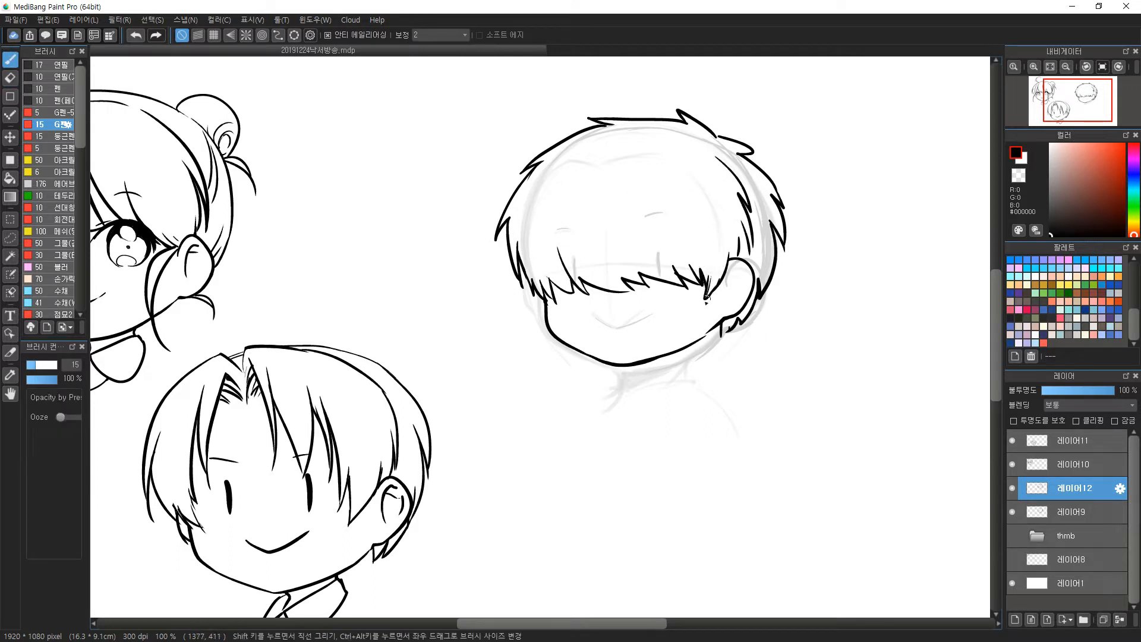
left_click_drag(545, 293, 547, 311)
key("ctrl+z")
Add short accent strands on both sides of the hair and near the crown tuft.
left_click_drag(535, 169, 534, 244)
left_click_drag(718, 198, 712, 237)
mouse_move(712, 151)
left_mouse_down()
mouse_move(735, 162)
mouse_move(708, 122)
left_mouse_up()
Draw a short flat mouth and the inner ear lines on the third head.
mouse_move(616, 342)
left_mouse_down()
mouse_move(654, 340)
mouse_move(634, 341)
left_mouse_up()
key("ctrl+z")
left_click_drag(743, 271, 728, 296)
key("ctrl+z")
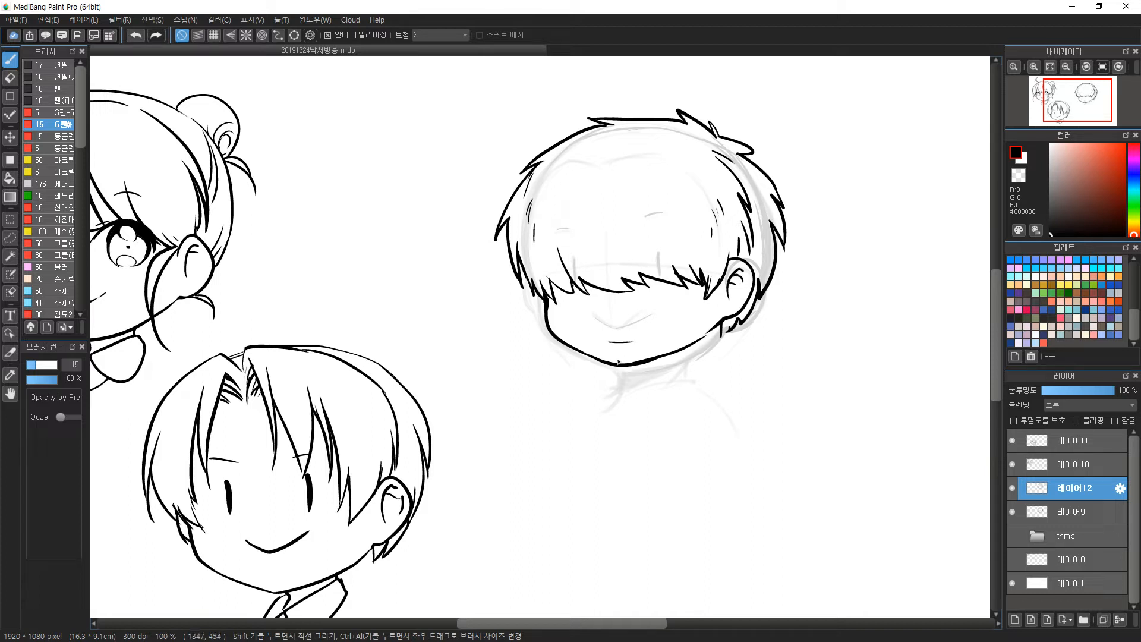
Redraw the right jaw line from near the chin up to the ear.
key("ctrl+z")
left_click_drag(681, 351, 720, 316)
key("ctrl+z")
key("ctrl+z")
key("ctrl+z")
left_click_drag(682, 351, 728, 322)
Reshape the spiky tufts on the right side of the crown with sharper tips.
left_click_drag(755, 151, 761, 154)
mouse_move(762, 155)
left_mouse_down()
mouse_move(746, 153)
mouse_move(768, 169)
mouse_move(753, 164)
mouse_move(764, 188)
left_mouse_up()
key("e")
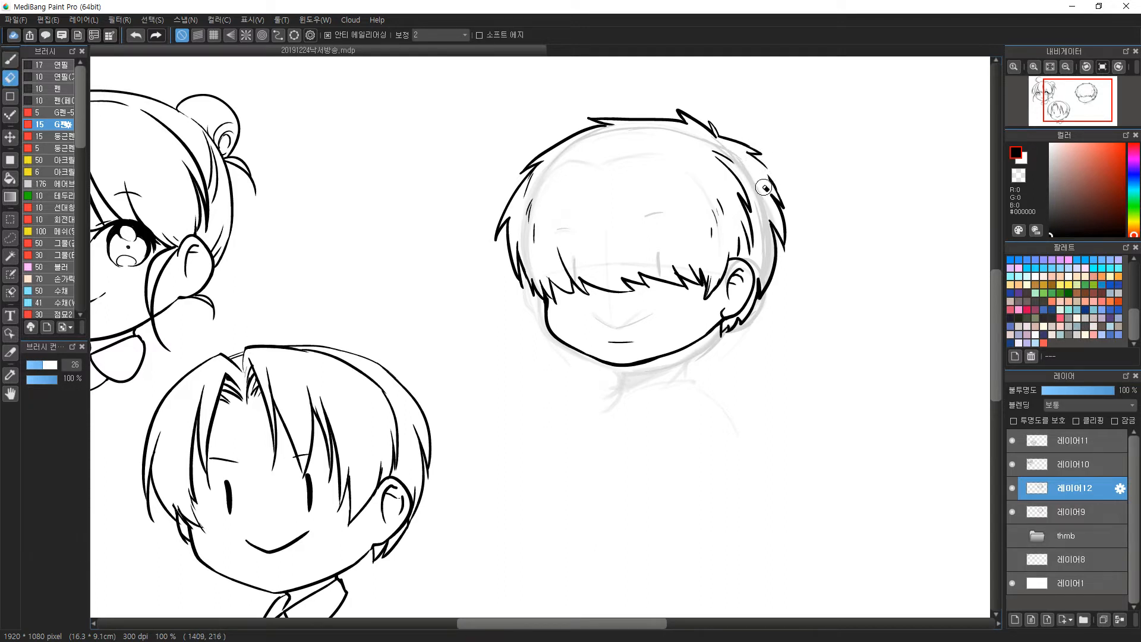
key("b")
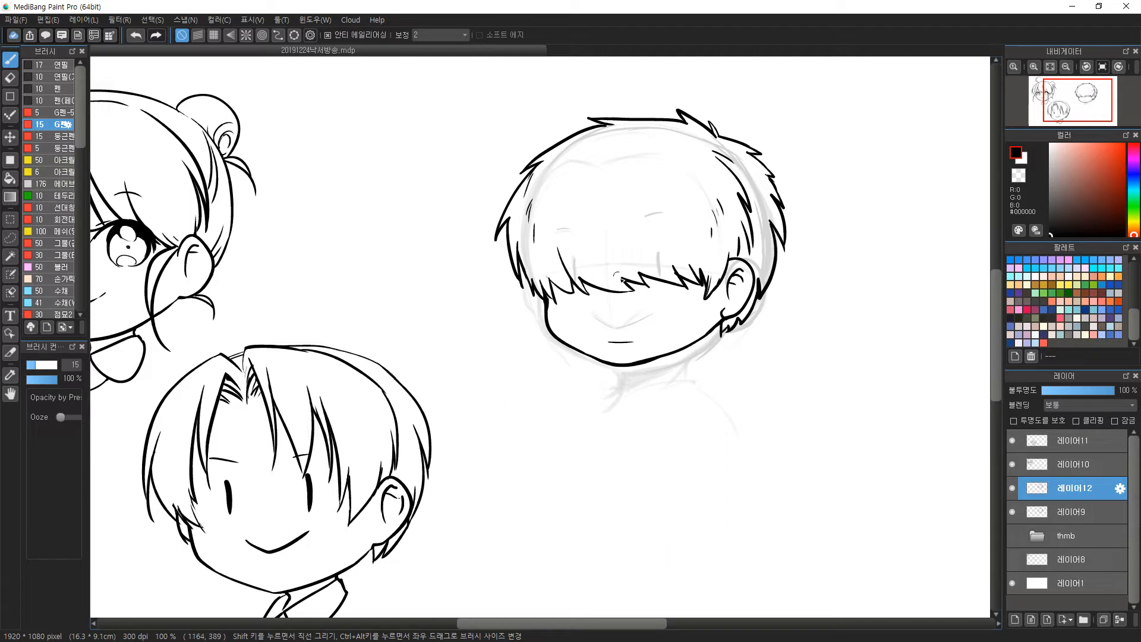
key("e")
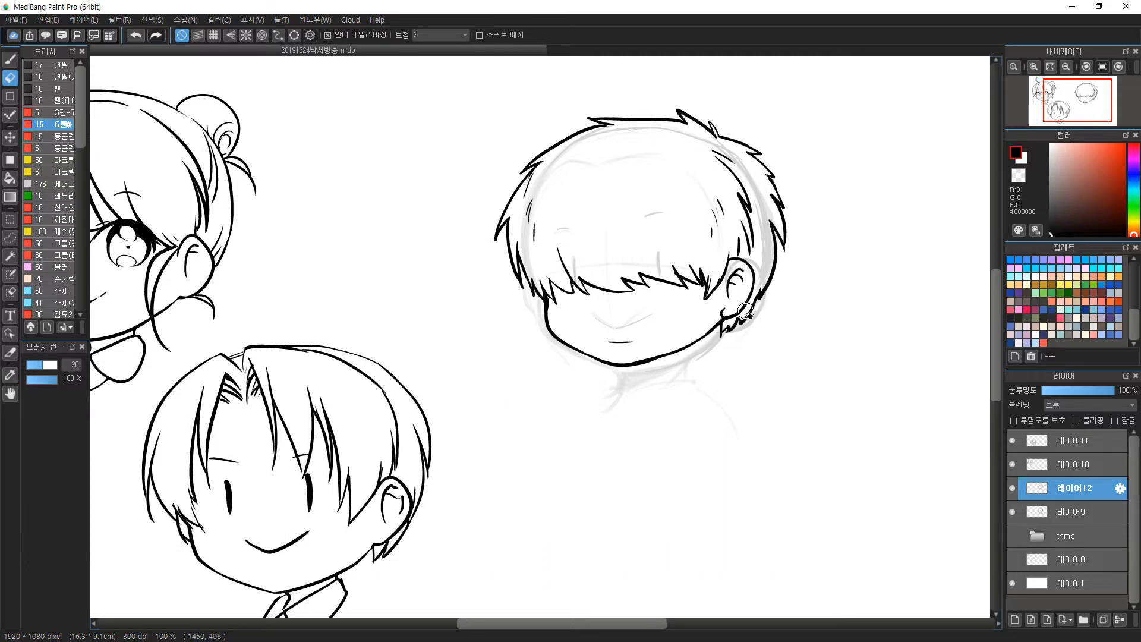
Draw a short neck with a curved base beneath the right side of the jaw.
key("b")
mouse_move(700, 345)
left_mouse_down()
mouse_move(650, 377)
mouse_move(656, 388)
mouse_move(705, 347)
left_mouse_up()
key("ctrl+z")
key("ctrl+z")
mouse_move(645, 375)
left_mouse_down()
mouse_move(700, 355)
mouse_move(699, 344)
left_mouse_up()
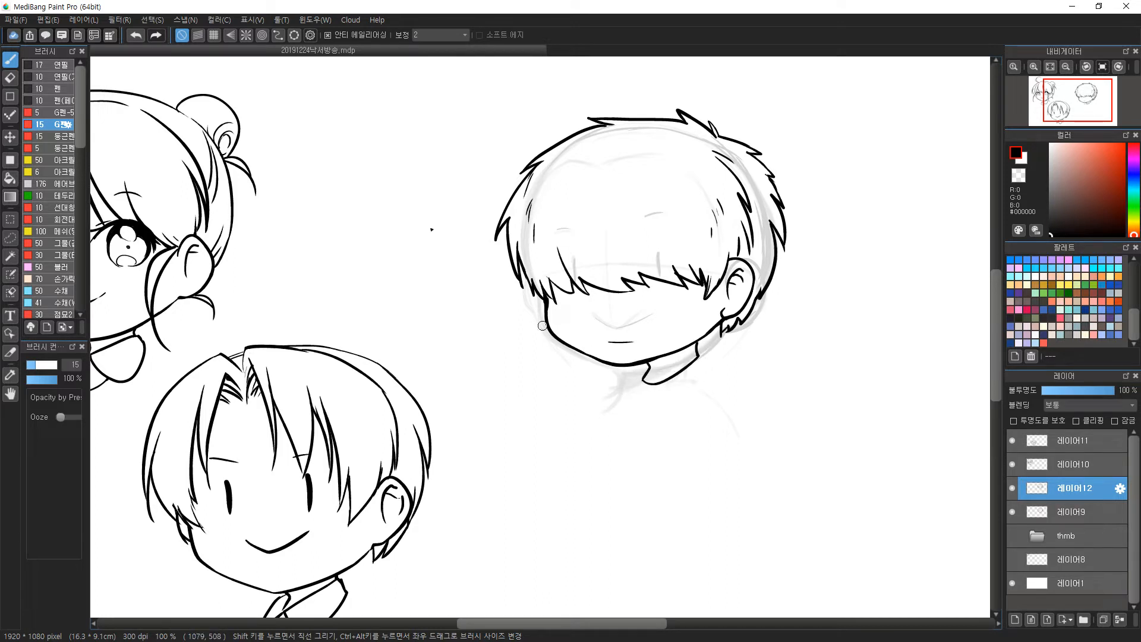
Add short texture strokes to the bangs, the top of the hair and around the crown whorl.
left_click_drag(710, 228, 707, 239)
left_click_drag(705, 229, 702, 242)
left_click_drag(560, 242, 570, 258)
left_click_drag(589, 144, 611, 138)
left_click_drag(695, 137, 699, 141)
key("ctrl+z")
left_click_drag(697, 135, 701, 164)
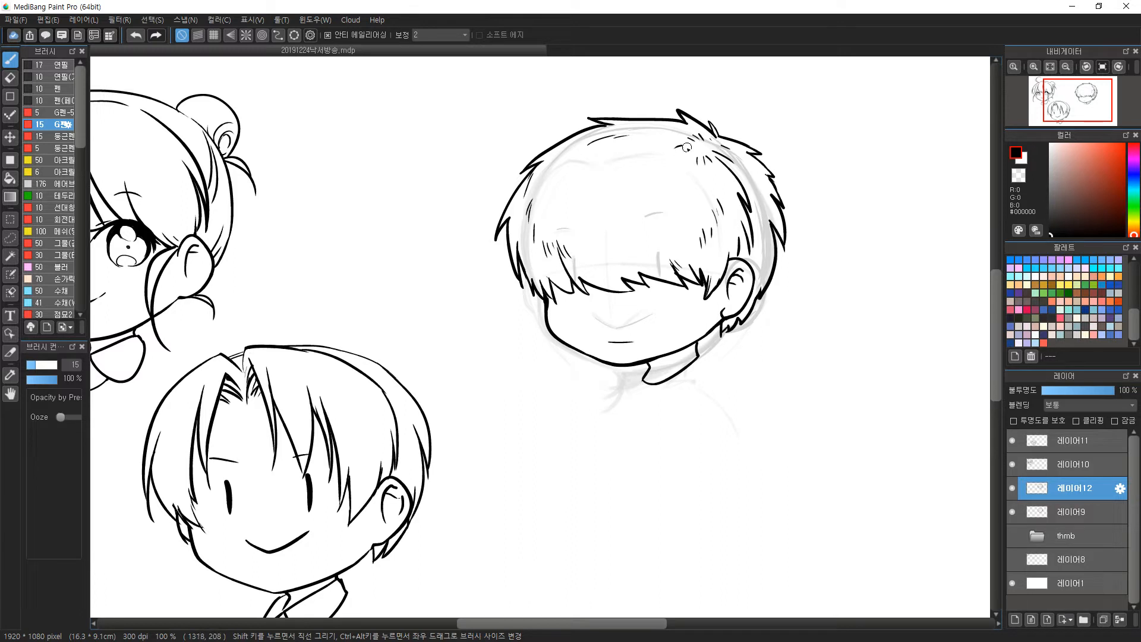
Try a solid black whorl at the crown and erase it, leaving only the short strands around it.
key("w")
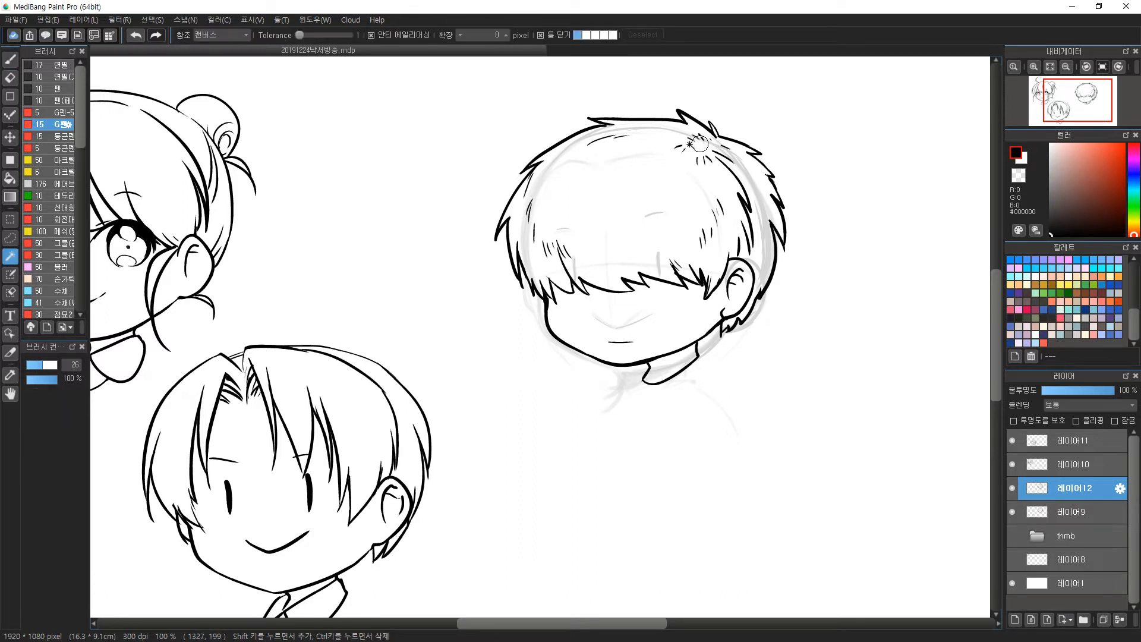
key("b")
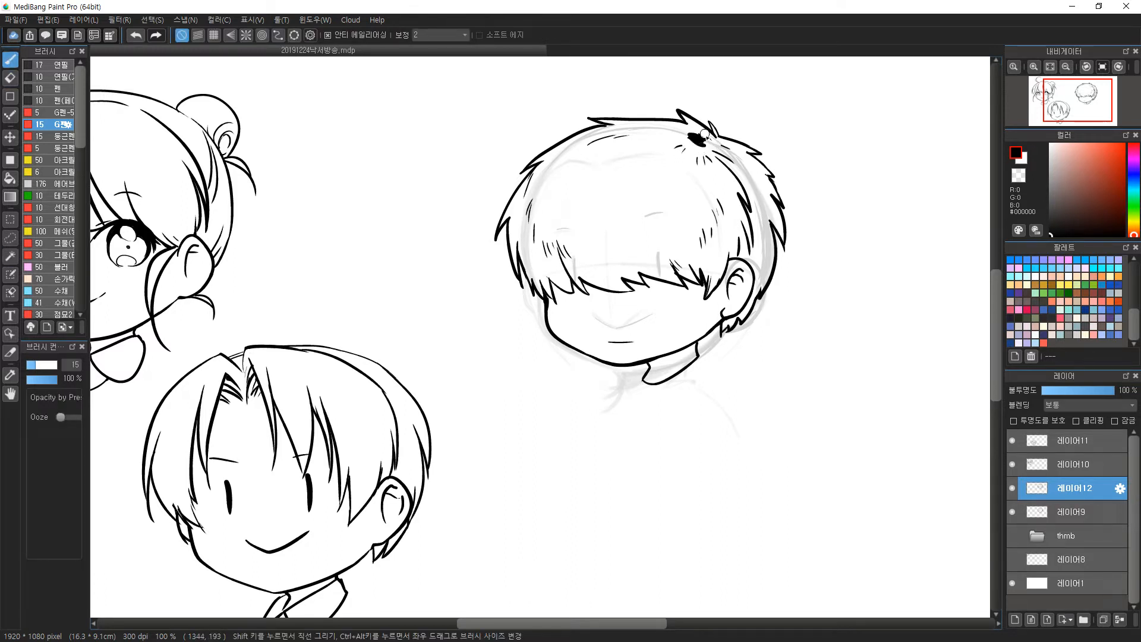
key("e")
left_click_drag(705, 140, 711, 145)
key("b")
key("e")
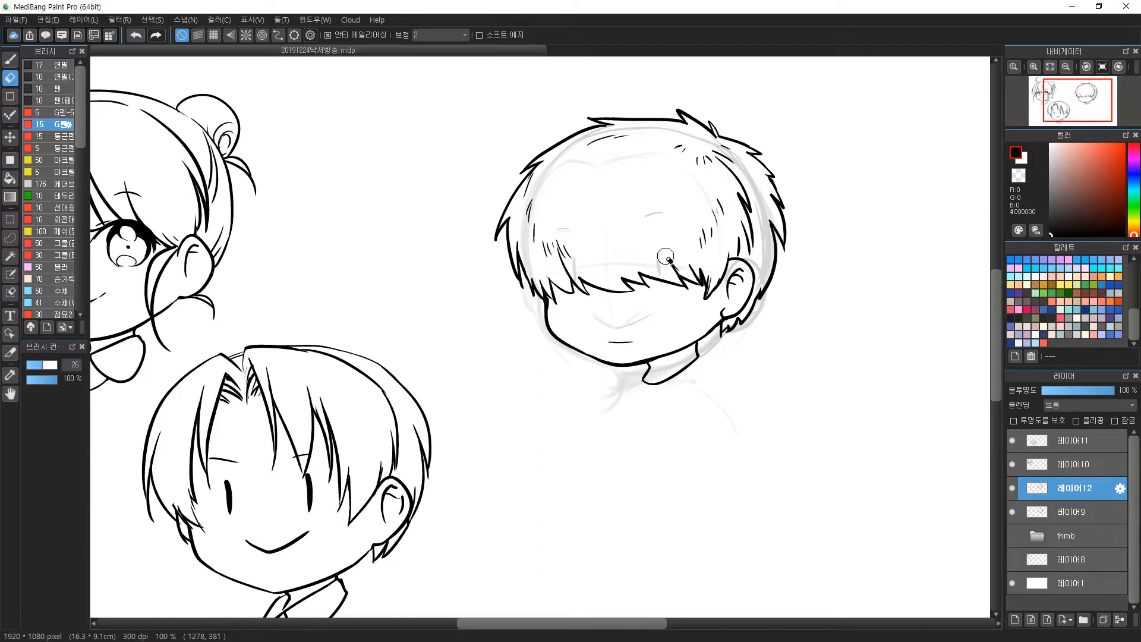
Refine the third head's ear by redrawing its inner lower line towards the lobe.
key("b")
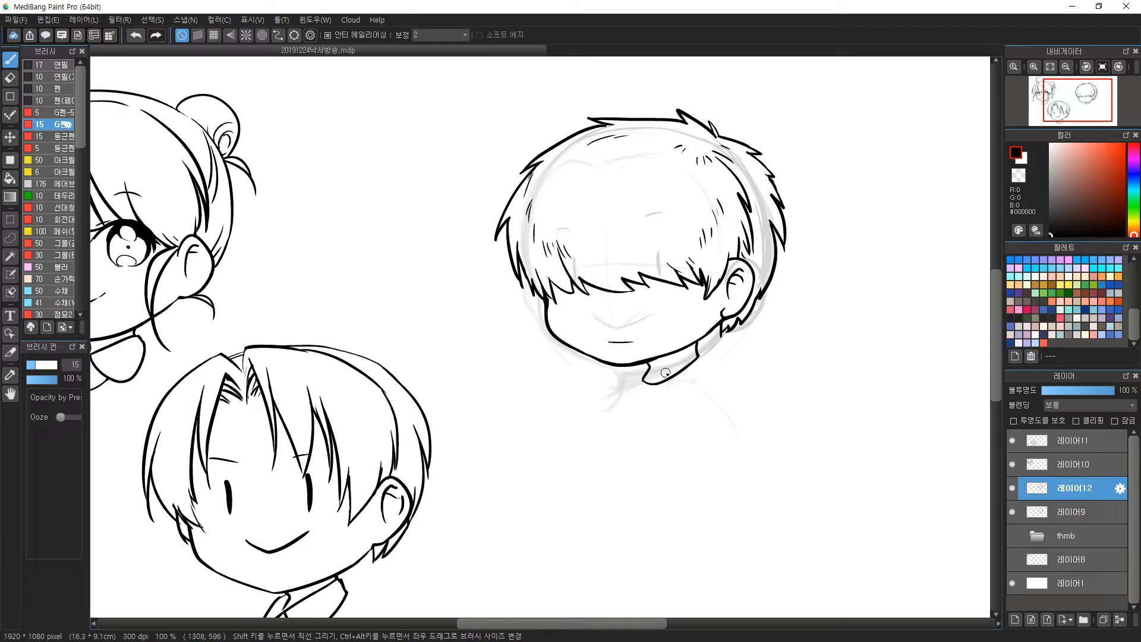
key("v")
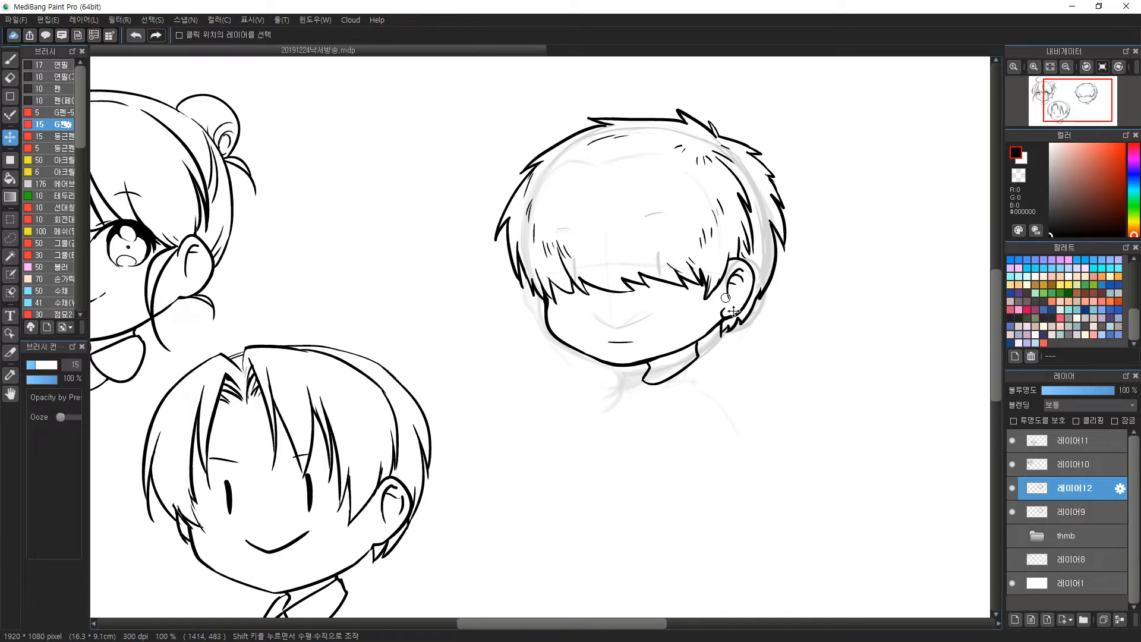
key("e")
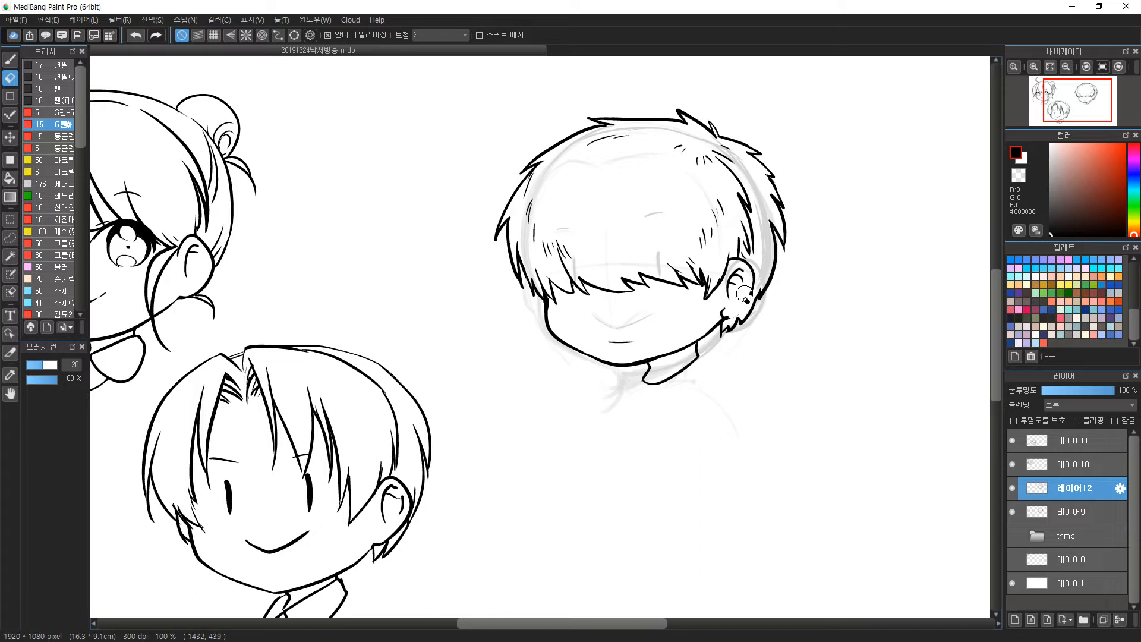
key("b")
key("ctrl+z")
mouse_move(724, 317)
left_mouse_down()
mouse_move(748, 305)
mouse_move(736, 313)
mouse_move(741, 273)
mouse_move(738, 284)
left_mouse_up()
key("e")
key("b")
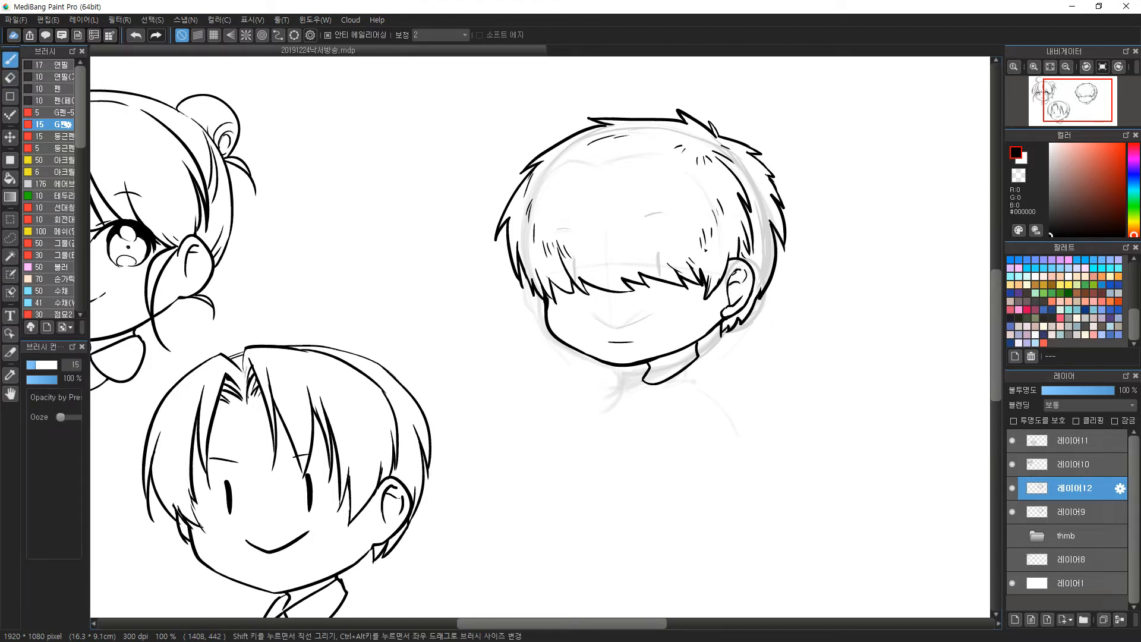
Move the finished third head on 레이어12 up and left off the sketch, beside the girl's head.
key("v")
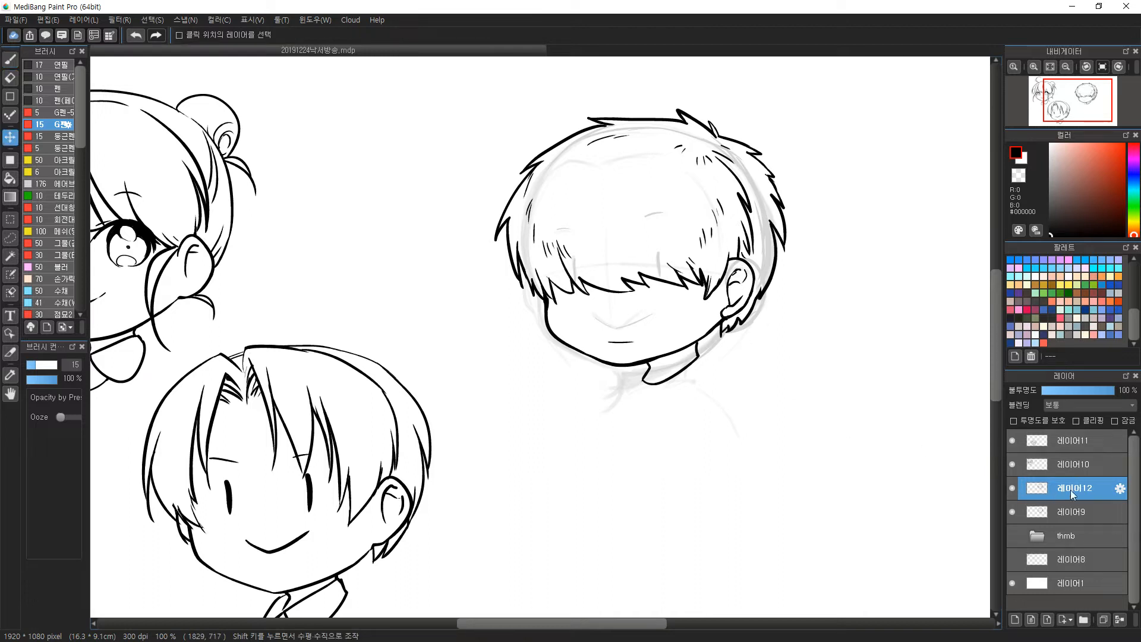
key("b")
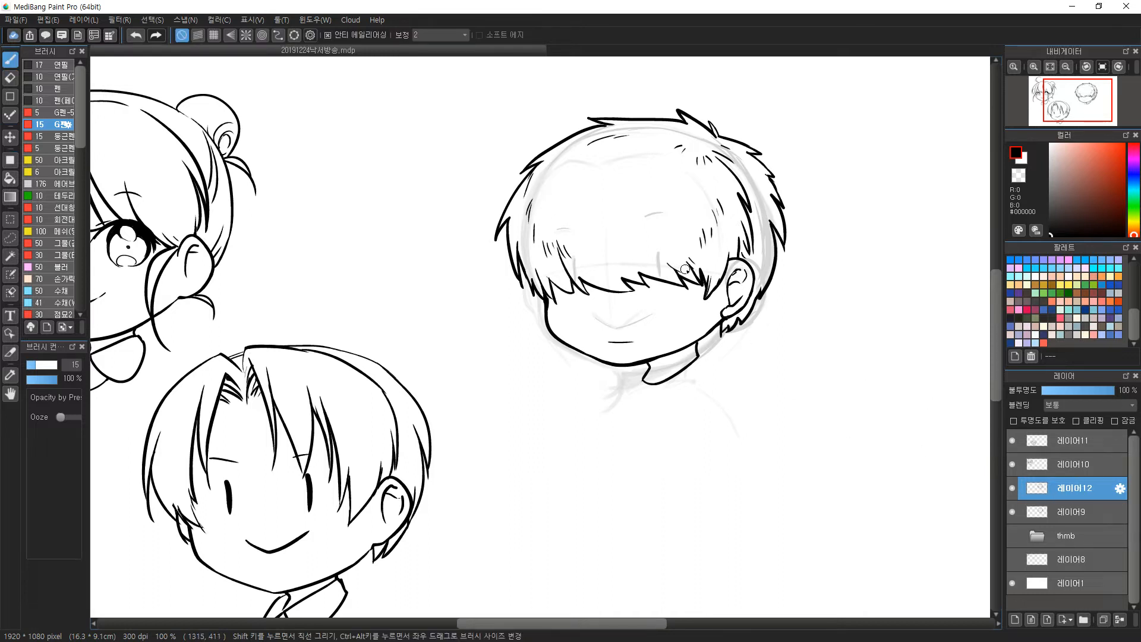
key("v")
left_click_drag(685, 269, 476, 233)
Gather the layers from 레이어11 down to 레이어9 into one folder.
left_click(1082, 454)
left_click(1082, 448)
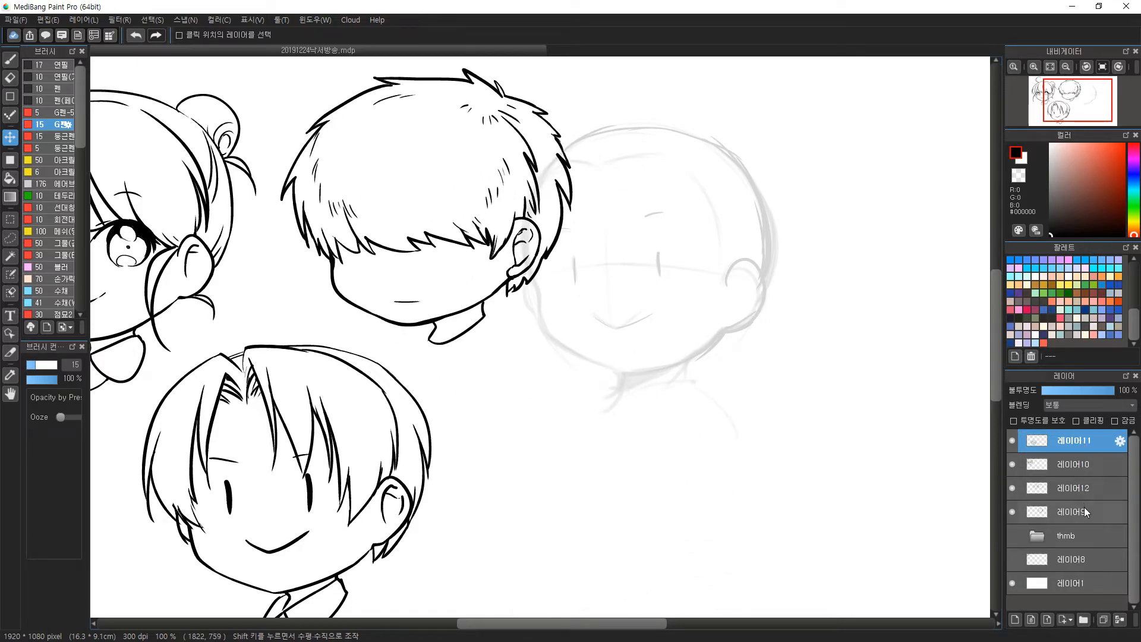
left_click(1085, 509, "shift")
right_click(1056, 468)
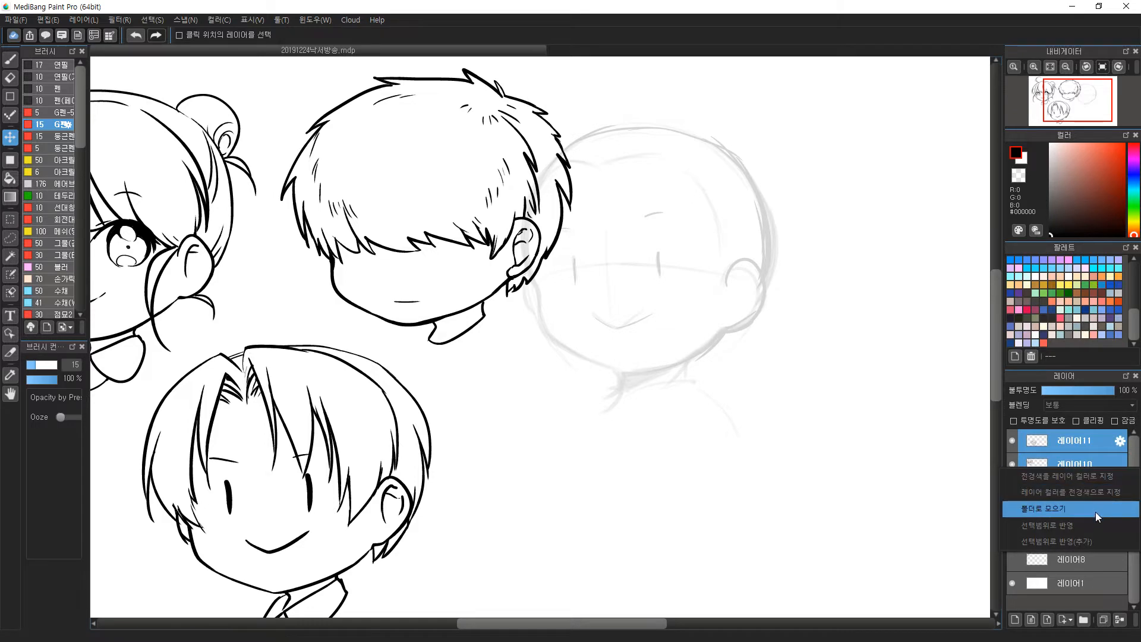
left_click(1096, 512)
Fit the canvas in view, scale down the folder's drawings and move them to the canvas's upper-left area.
scroll(632, 257, "down", 2)
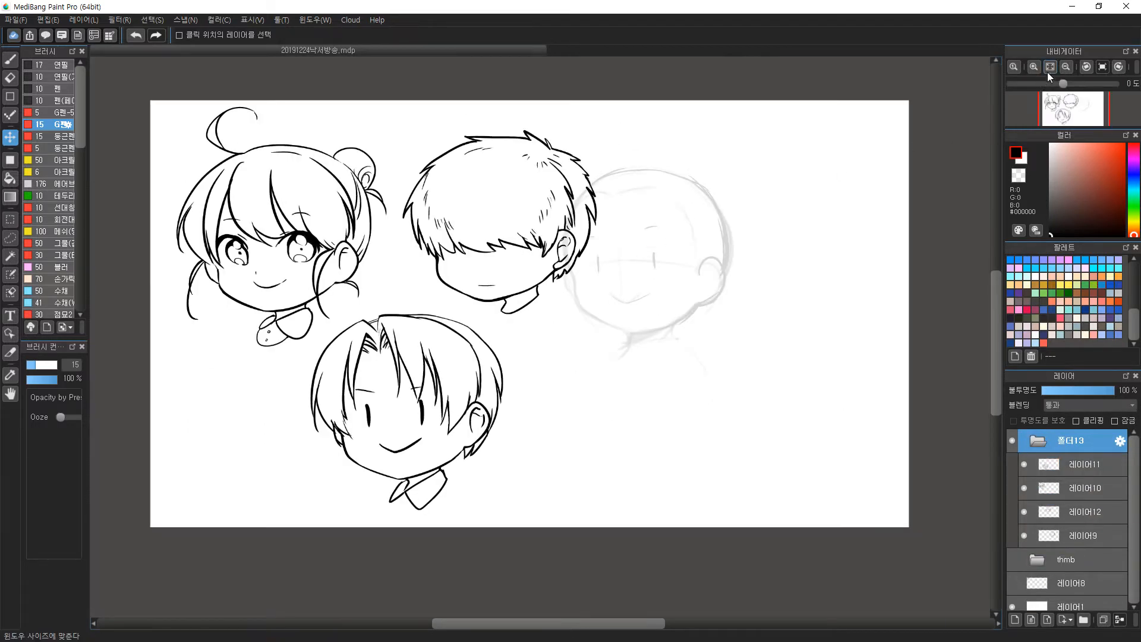
left_click(1049, 69)
key("ctrl+t")
left_click_drag(782, 69, 644, 199)
mouse_move(590, 247)
left_mouse_down()
mouse_move(481, 191)
mouse_move(501, 204)
left_mouse_up()
key("Return")
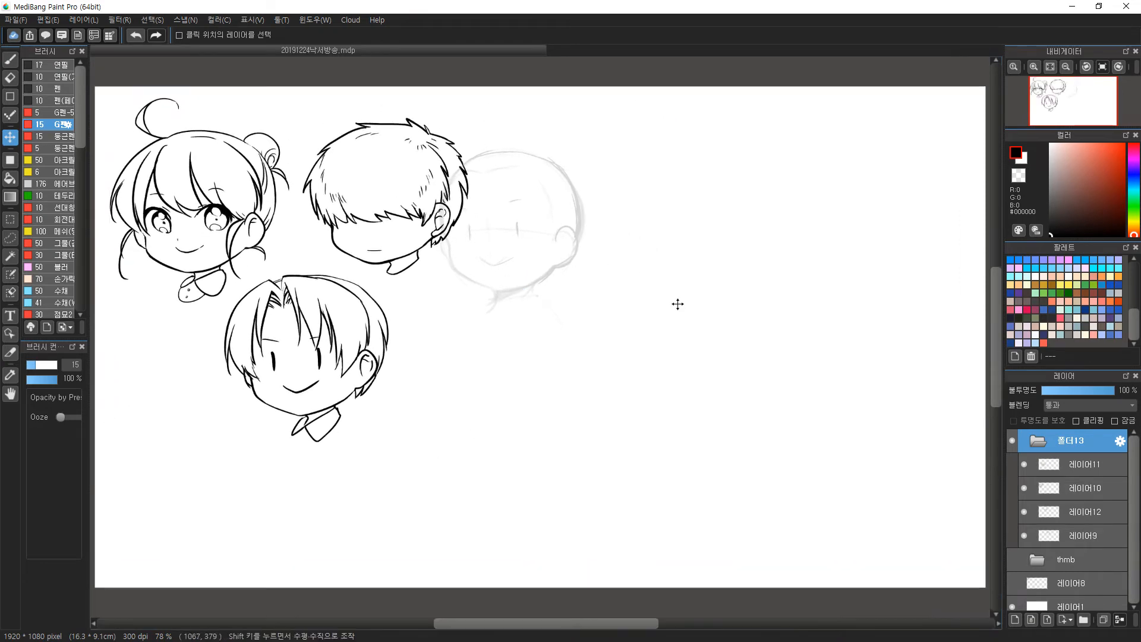
Move the rough sketch on 레이어9 to the empty right half of the canvas and reorder 레이어10 above 레이어11.
left_click(1088, 512)
left_click(1088, 536)
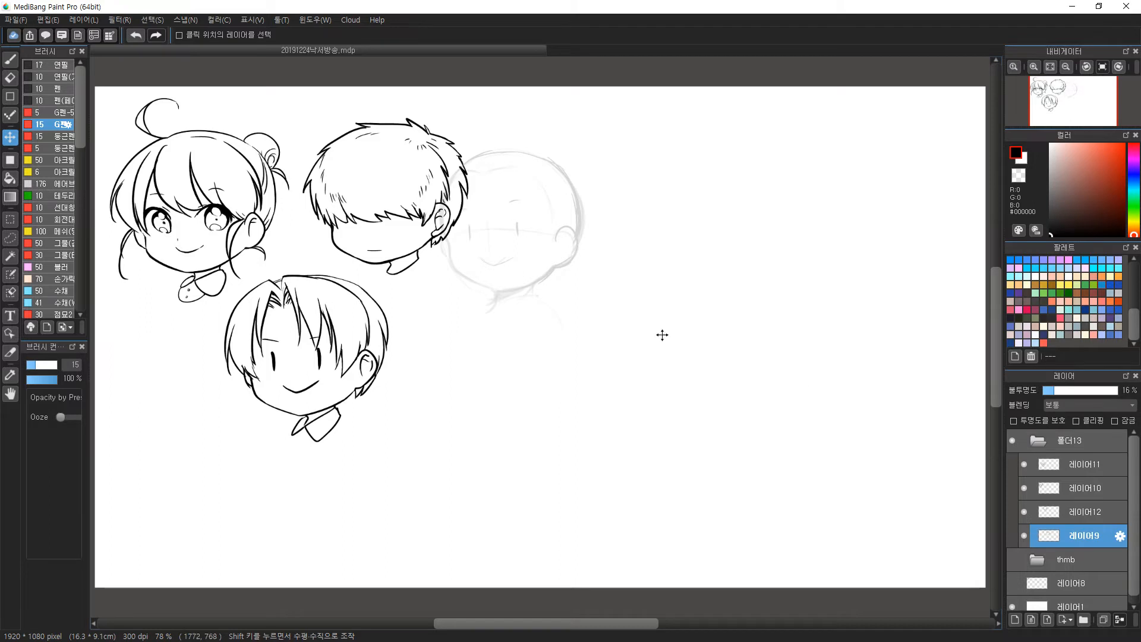
mouse_move(532, 265)
left_mouse_down()
mouse_move(808, 390)
mouse_move(773, 339)
mouse_move(801, 357)
left_mouse_up()
left_click_drag(1084, 491, 1078, 457)
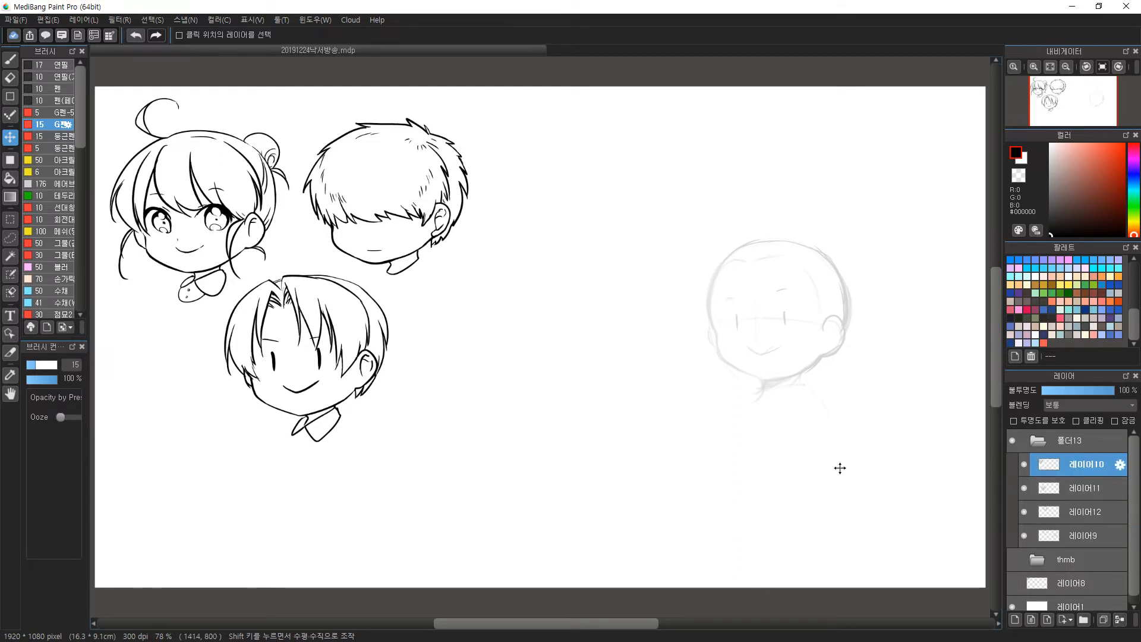
Move the parted-hair head on 레이어11 below the girl's head and the short-haired head on 레이어12 beside it.
left_click(1085, 512)
left_click(1079, 488)
left_click_drag(337, 357, 228, 426)
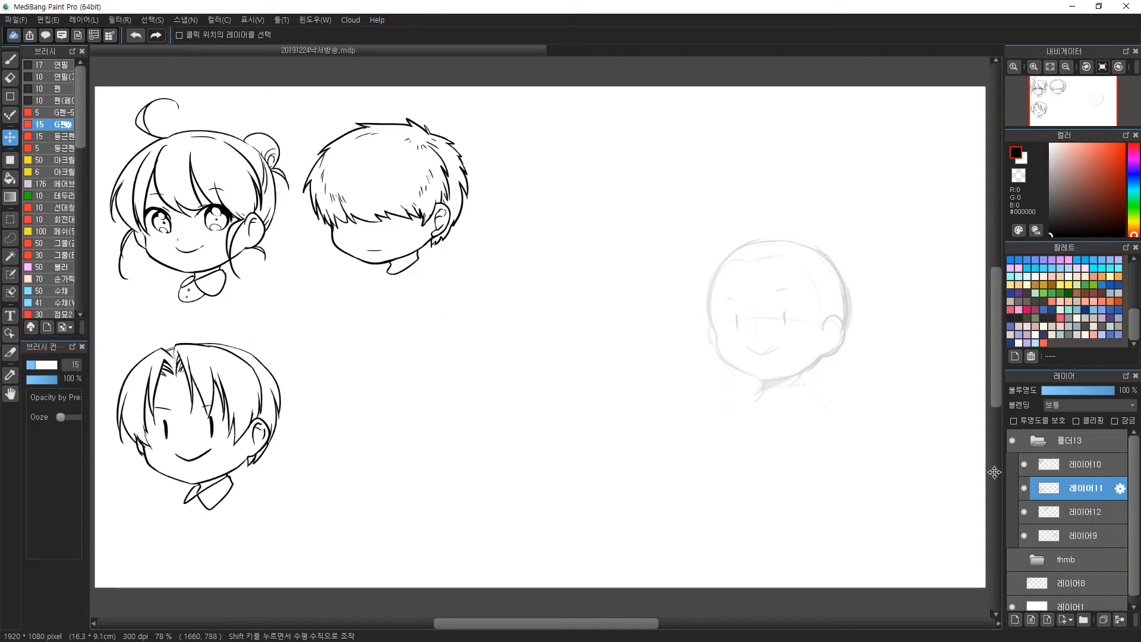
left_click(1079, 510)
left_click_drag(393, 242, 403, 473)
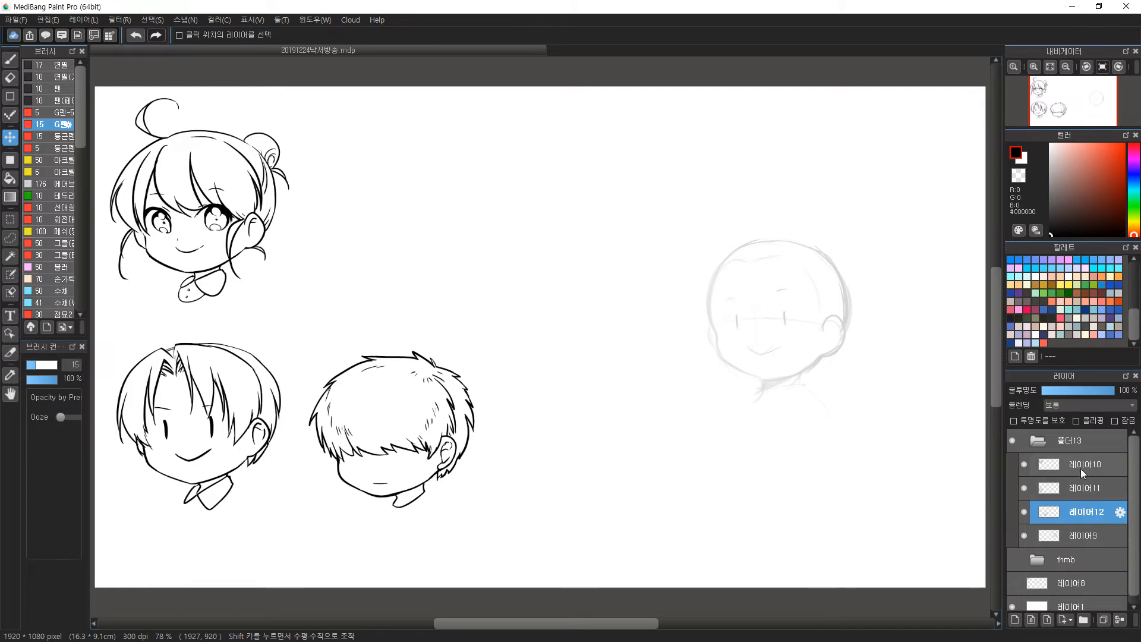
Add a new layer above 레이어9 and ink the sketched head's left contour from the forehead down to the chin.
left_click(1089, 537)
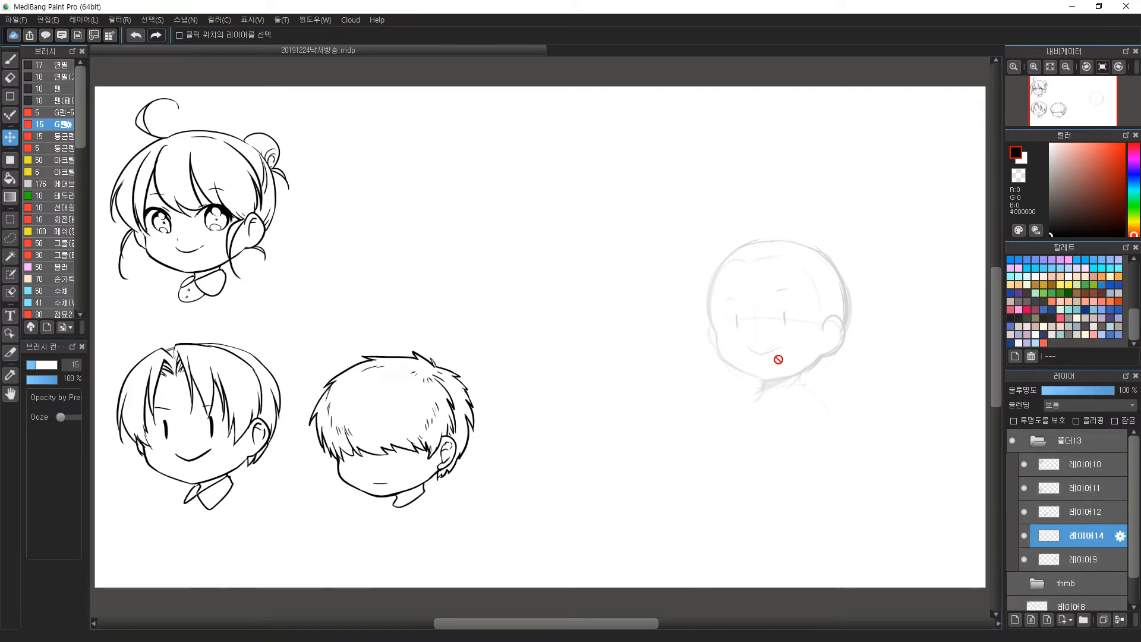
left_click(763, 326, "ctrl")
left_click(778, 324, "ctrl")
left_click_drag(779, 324, 639, 309)
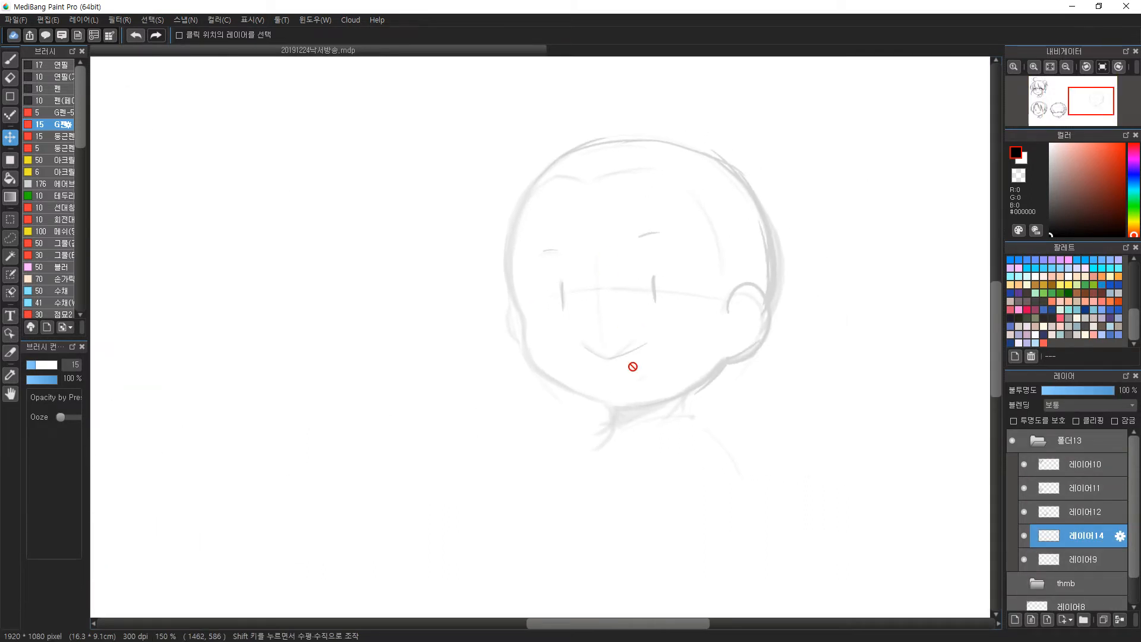
key("b")
mouse_move(532, 181)
left_mouse_down()
mouse_move(510, 307)
mouse_move(526, 329)
left_mouse_up()
key("ctrl+z")
key("ctrl+z")
mouse_move(552, 162)
left_mouse_down()
mouse_move(527, 356)
mouse_move(579, 394)
left_mouse_up()
key("ctrl+z")
mouse_move(526, 315)
left_mouse_down()
mouse_move(618, 408)
mouse_move(708, 379)
left_mouse_up()
key("ctrl+z")
Ink the jawline from the chin to the right ear, plus the outlines of both ears.
left_click_drag(618, 408, 718, 367)
mouse_move(732, 308)
left_mouse_down()
mouse_move(766, 342)
mouse_move(732, 360)
left_mouse_up()
left_click_drag(515, 305, 524, 345)
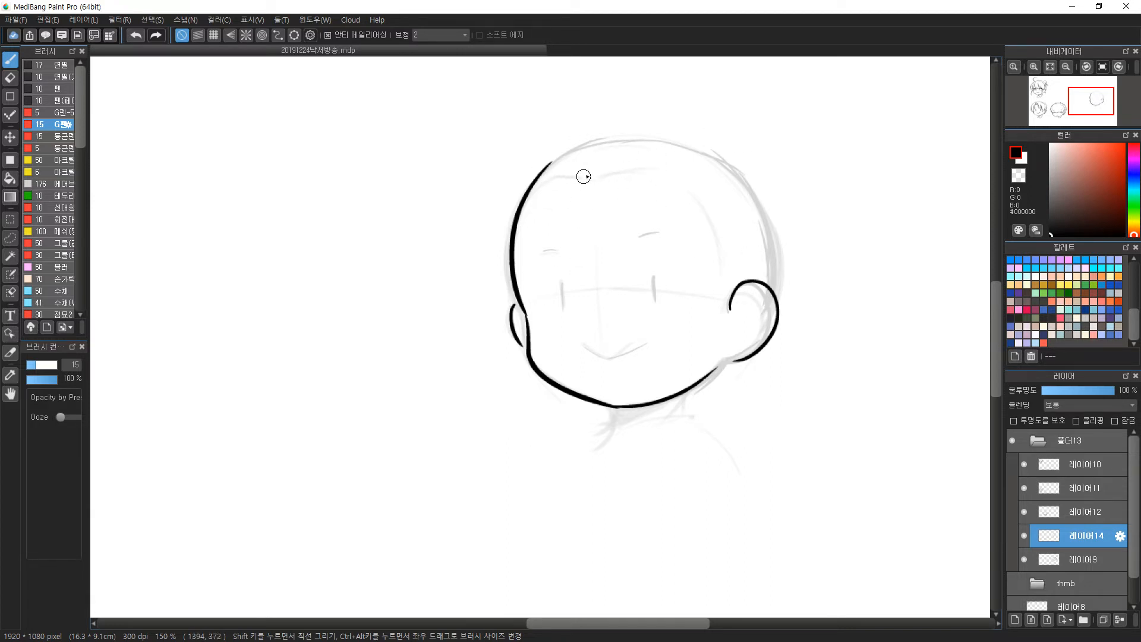
left_click_drag(535, 157, 475, 303)
left_click_drag(479, 243, 503, 315)
key("ctrl+z")
key("ctrl+z")
Ink the bangs as curved locks sweeping down the forehead, with pointed strands along the left side of the face.
left_click_drag(576, 148, 597, 286)
left_click_drag(575, 178, 643, 288)
left_click_drag(649, 169, 701, 285)
left_click_drag(661, 225, 729, 286)
left_click_drag(562, 171, 546, 317)
left_click_drag(518, 252, 545, 318)
left_click_drag(554, 140, 499, 324)
left_click_drag(488, 232, 498, 326)
key("ctrl+z")
key("ctrl+z")
left_click_drag(561, 144, 474, 301)
mouse_move(490, 245)
left_mouse_down()
mouse_move(478, 300)
mouse_move(509, 316)
left_mouse_up()
key("ctrl+z")
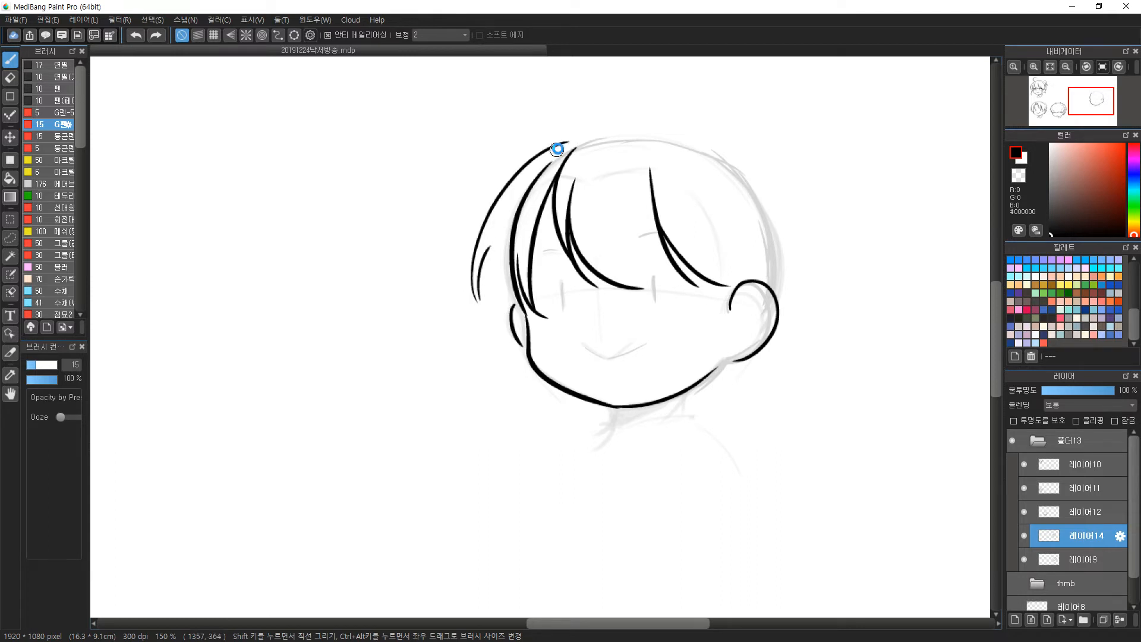
key("ctrl+z")
key("ctrl+z")
Ink the outer hair volume from the parting down the left side, with inner strands ending at the left ear.
left_click_drag(575, 142, 459, 298)
left_click_drag(476, 237, 503, 324)
left_click_drag(504, 284, 518, 321)
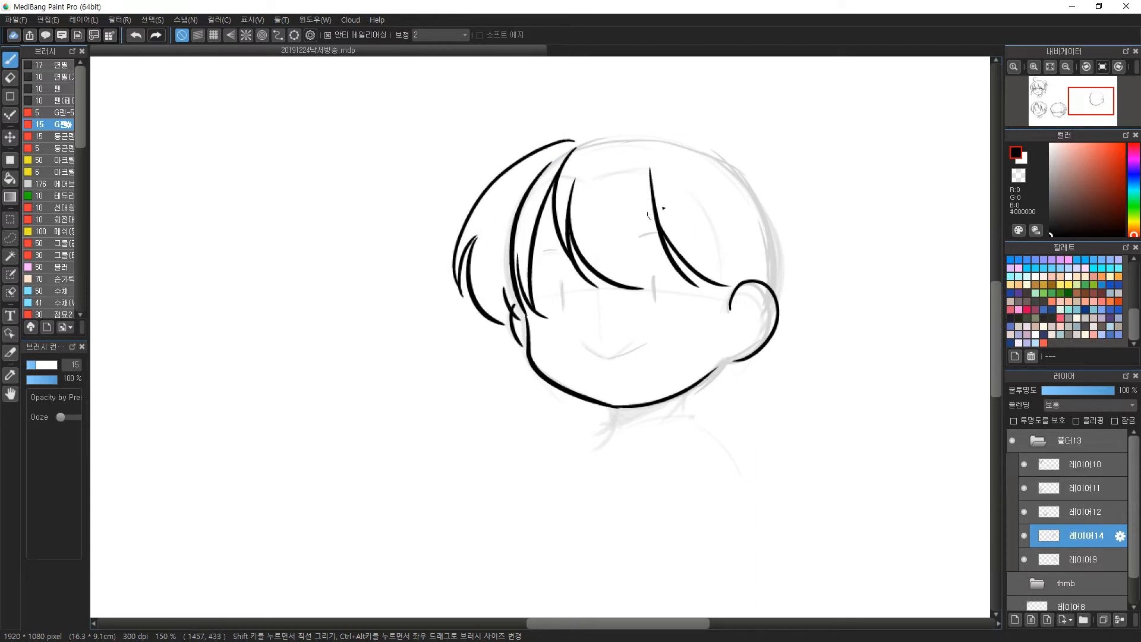
Erase the right bang lock and replace it with a long curved lock ending in a point before the right ear.
mouse_move(582, 141)
left_mouse_down()
mouse_move(621, 132)
mouse_move(714, 289)
left_mouse_up()
key("ctrl+z")
mouse_move(679, 149)
left_mouse_down()
mouse_move(713, 287)
mouse_move(706, 315)
left_mouse_up()
key("e")
mouse_move(651, 173)
left_mouse_down()
mouse_move(707, 318)
mouse_move(693, 179)
mouse_move(692, 331)
left_mouse_up()
key("b")
left_click_drag(712, 264, 700, 318)
key("ctrl+z")
mouse_move(679, 176)
left_mouse_down()
mouse_move(711, 287)
mouse_move(705, 315)
left_mouse_up()
left_click_drag(723, 285, 698, 316)
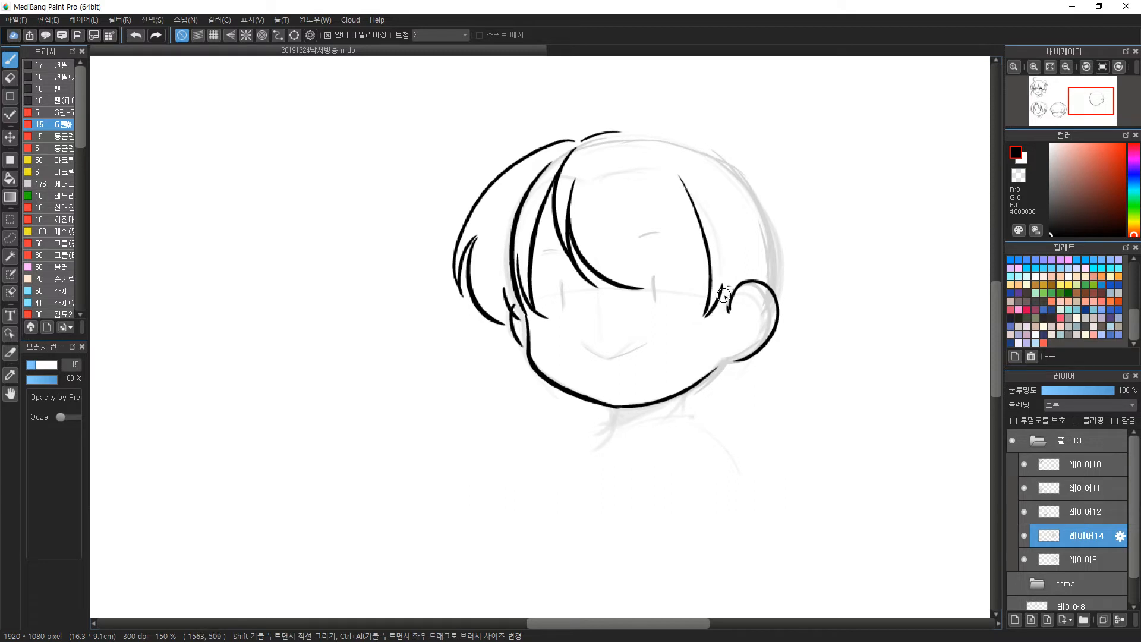
Ink a strand above the right ear, short arcs along the crown and a swept fringe across the forehead.
left_click_drag(723, 173, 745, 274)
left_click_drag(577, 139, 634, 127)
left_click_drag(730, 137, 772, 169)
mouse_move(613, 258)
left_mouse_down()
mouse_move(651, 297)
mouse_move(608, 250)
mouse_move(701, 293)
left_mouse_up()
left_click_drag(656, 157, 699, 212)
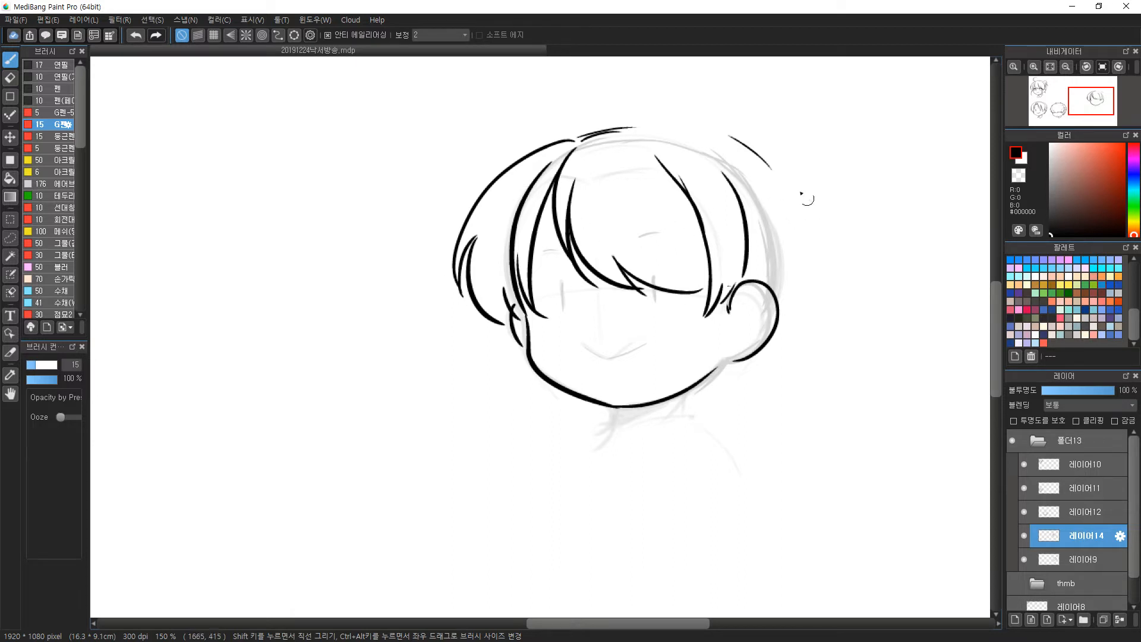
mouse_move(752, 149)
left_mouse_down()
mouse_move(803, 145)
mouse_move(893, 173)
left_mouse_up()
key("ctrl+z")
mouse_move(753, 149)
left_mouse_down()
mouse_move(900, 166)
mouse_move(772, 319)
mouse_move(894, 348)
left_mouse_up()
key("ctrl+z")
key("ctrl+z")
Outline a large ringlet pigtail beside the right ear and start the opposite pigtail with short strokes behind the left hair.
mouse_move(754, 166)
left_mouse_down()
mouse_move(832, 144)
mouse_move(888, 239)
left_mouse_up()
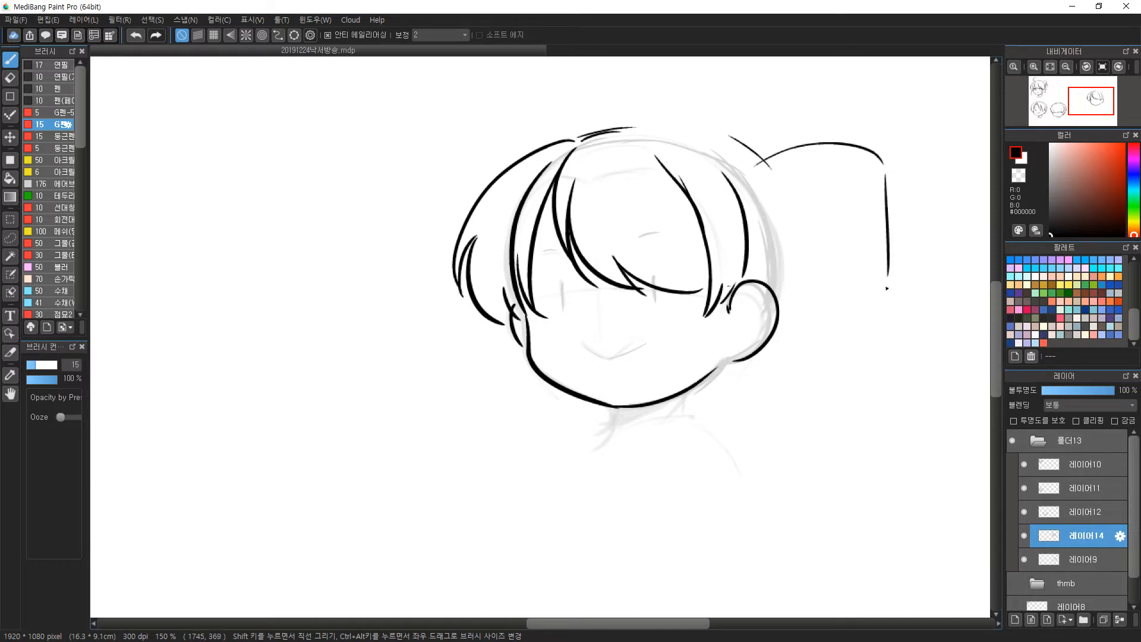
left_click_drag(759, 221, 878, 367)
left_click_drag(886, 298, 890, 357)
left_click_drag(780, 396, 890, 411)
left_click_drag(896, 386, 892, 411)
left_click_drag(536, 141, 501, 150)
left_click_drag(469, 296, 477, 345)
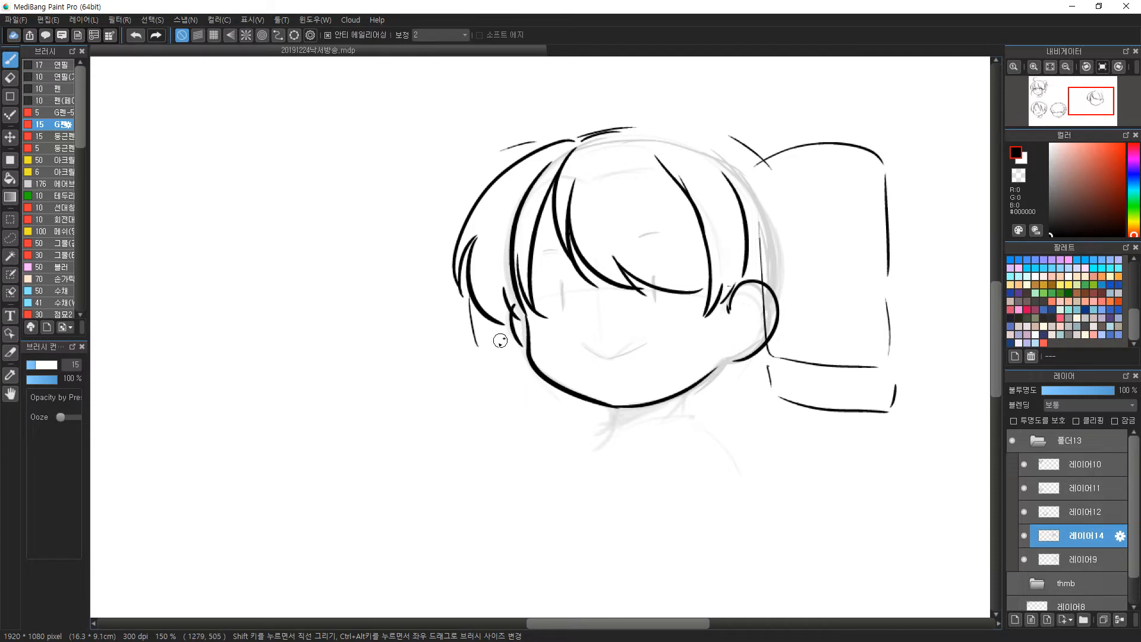
left_click_drag(880, 175, 768, 247)
left_click_drag(874, 257, 786, 340)
left_click_drag(872, 348, 814, 382)
key("ctrl+z")
key("ctrl+z")
key("ctrl+z")
Ink downward-curving bands across the pigtail to divide it into coils, with a small curl at its lower end.
mouse_move(763, 237)
left_mouse_down()
mouse_move(838, 242)
mouse_move(885, 269)
mouse_move(902, 305)
left_mouse_up()
mouse_move(771, 341)
left_mouse_down()
mouse_move(868, 358)
mouse_move(890, 367)
mouse_move(885, 381)
left_mouse_up()
mouse_move(799, 403)
left_mouse_down()
mouse_move(802, 423)
mouse_move(881, 455)
left_mouse_up()
left_click_drag(816, 430, 890, 459)
Draw red guide bands with dashed return lines over the pigtail to show how the coils wrap around.
left_click(1109, 165)
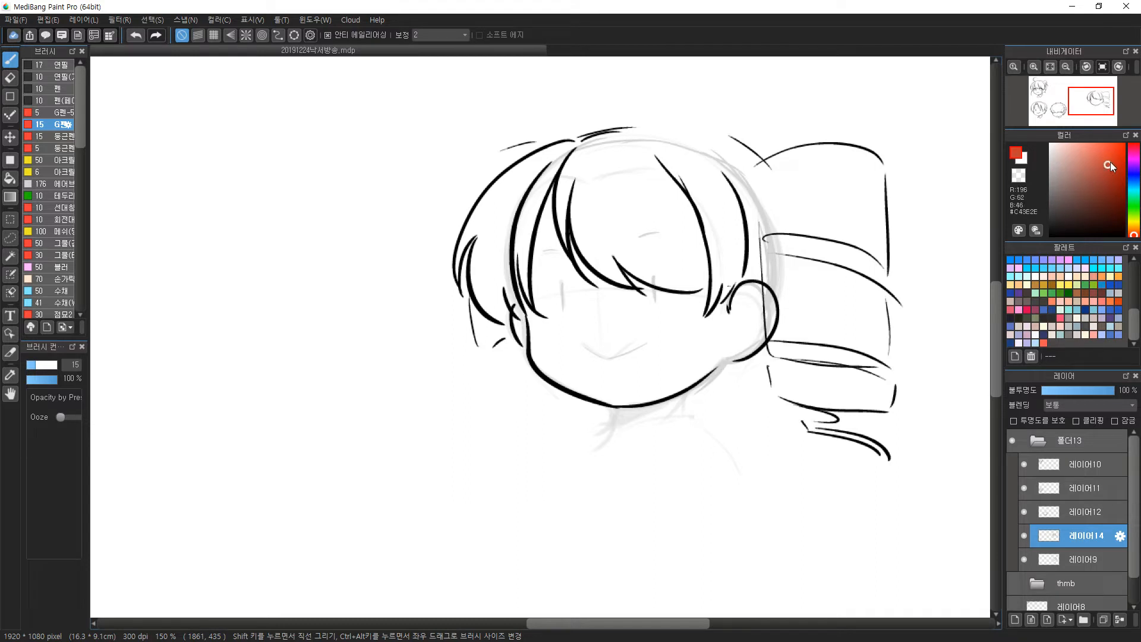
mouse_move(763, 238)
left_mouse_down()
mouse_move(846, 246)
mouse_move(891, 278)
mouse_move(820, 288)
left_mouse_up()
left_click_drag(809, 288, 800, 288)
mouse_move(791, 288)
left_mouse_down()
mouse_move(780, 287)
mouse_move(793, 263)
mouse_move(885, 312)
mouse_move(884, 327)
mouse_move(856, 335)
left_mouse_up()
left_click_drag(835, 336, 782, 327)
mouse_move(773, 321)
left_mouse_down()
mouse_move(788, 314)
mouse_move(869, 353)
left_mouse_up()
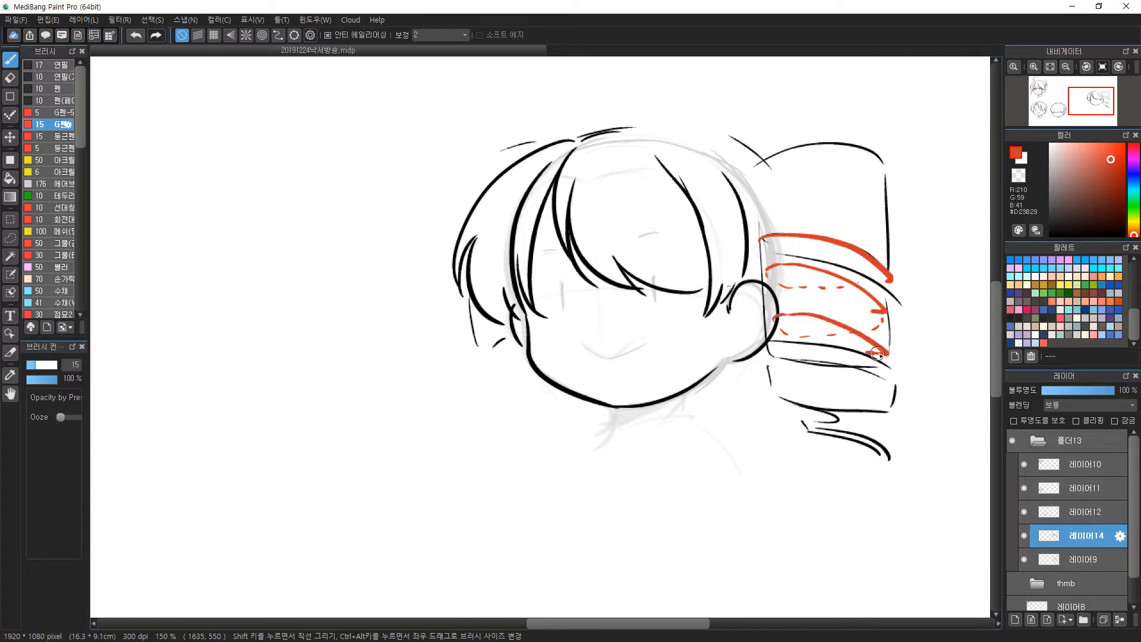
Undo all the red guide strokes and the second line of the pigtail's lower tip.
key("ctrl+z")
key("ctrl+z")
key("ctrl+z")
key("ctrl+z")
key("ctrl+z")
key("ctrl+z")
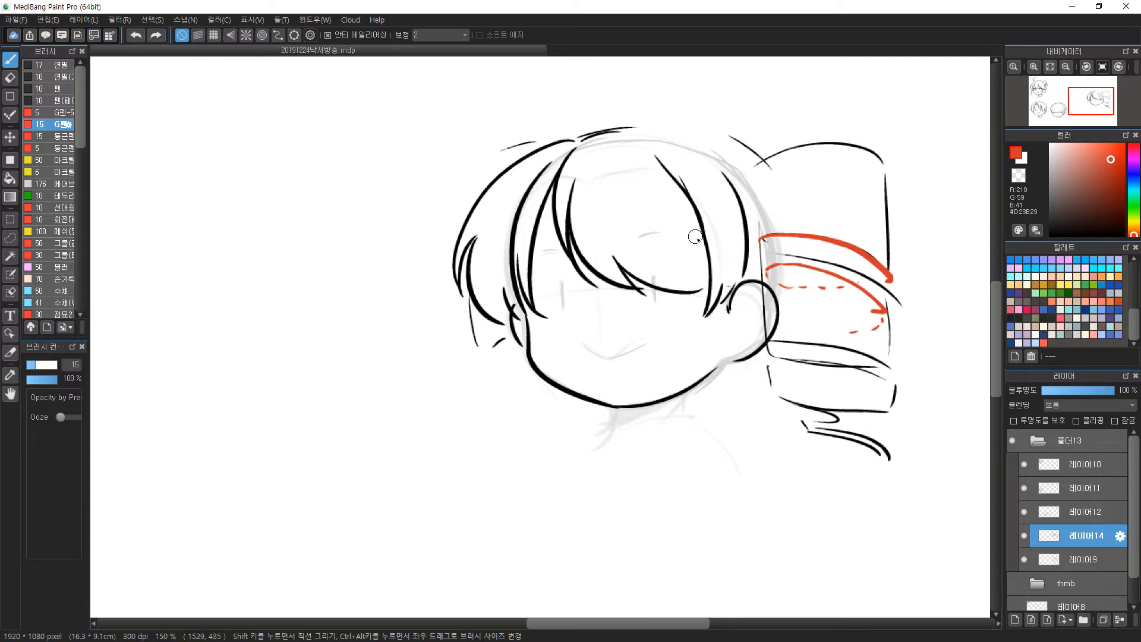
key("ctrl+z")
key("ctrl+z")
key("ctrl+z")
key("ctrl+z")
key("ctrl+z")
key("ctrl+z")
key("ctrl+z")
key("ctrl+z")
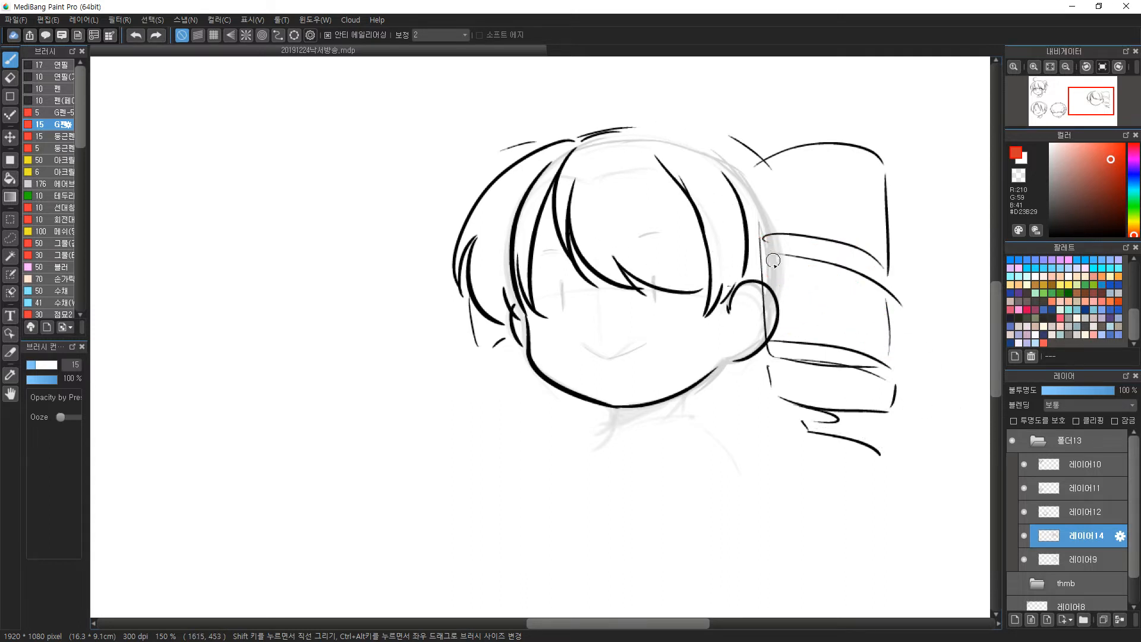
Set the colour back to black and erase the pigtail's lower inner bands and its straight outer edge.
key("e")
mouse_move(776, 315)
left_mouse_down()
mouse_move(773, 337)
mouse_move(770, 292)
mouse_move(862, 274)
mouse_move(881, 285)
mouse_move(890, 344)
mouse_move(874, 365)
mouse_move(781, 357)
mouse_move(862, 384)
mouse_move(807, 353)
left_mouse_up()
left_click_drag(1053, 203, 1050, 236)
key("b")
key("e")
left_click_drag(775, 173, 764, 173)
left_click_drag(884, 174, 888, 275)
key("b")
Redraw the pigtail's upper coils with bulging outer edges and curved fold lines.
mouse_move(883, 162)
left_mouse_down()
mouse_move(900, 221)
mouse_move(900, 197)
mouse_move(903, 209)
left_mouse_up()
key("ctrl+z")
left_click_drag(902, 220, 897, 264)
left_click_drag(901, 212, 827, 191)
mouse_move(903, 208)
left_mouse_down()
mouse_move(822, 185)
mouse_move(902, 225)
mouse_move(865, 182)
left_mouse_up()
mouse_move(753, 182)
left_mouse_down()
mouse_move(757, 207)
mouse_move(803, 193)
mouse_move(895, 265)
left_mouse_up()
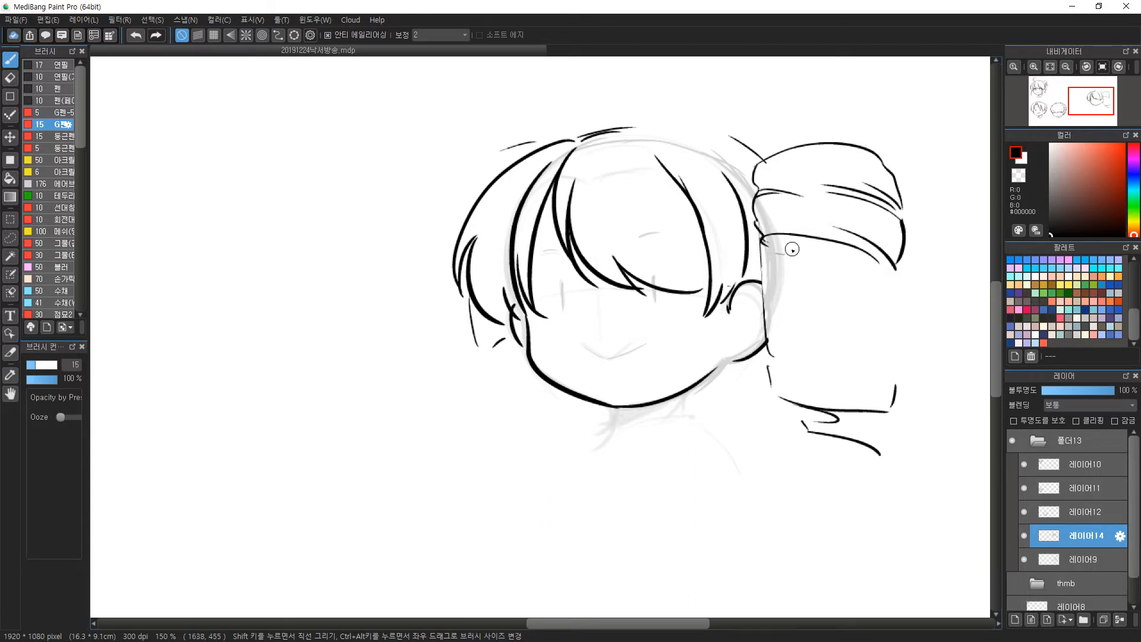
Try curved fold lines beneath the pigtail's upper coils, redrawing them across to the outer edge.
left_click_drag(762, 238, 826, 243)
left_click_drag(762, 249, 905, 297)
key("ctrl+z")
key("ctrl+z")
mouse_move(763, 252)
left_mouse_down()
mouse_move(890, 286)
mouse_move(780, 253)
mouse_move(858, 262)
mouse_move(895, 284)
left_mouse_up()
key("ctrl+z")
left_click_drag(868, 231, 882, 242)
left_click_drag(885, 234, 894, 244)
mouse_move(758, 239)
left_mouse_down()
mouse_move(784, 255)
mouse_move(761, 276)
mouse_move(763, 300)
mouse_move(895, 348)
left_mouse_up()
key("ctrl+z")
key("ctrl+z")
key("ctrl+z")
Ink the lower fold of the pigtail's middle coil, curving from beside the earlobe to the outer edge.
mouse_move(767, 341)
left_mouse_down()
mouse_move(784, 322)
mouse_move(895, 355)
mouse_move(904, 328)
left_mouse_up()
mouse_move(874, 294)
left_mouse_down()
mouse_move(900, 307)
mouse_move(905, 331)
left_mouse_up()
key("ctrl+z")
left_click_drag(771, 344, 768, 332)
mouse_move(769, 334)
left_mouse_down()
mouse_move(796, 322)
mouse_move(781, 340)
mouse_move(812, 325)
mouse_move(868, 340)
mouse_move(802, 346)
mouse_move(891, 383)
left_mouse_up()
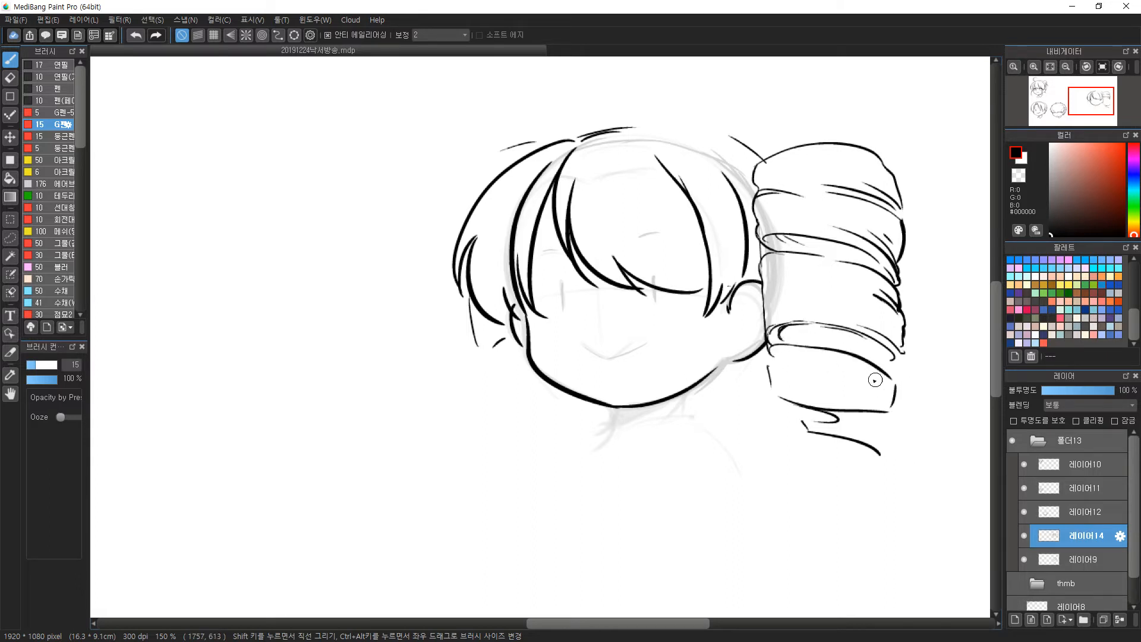
Ink the pigtail's lowest coils with curved fold lines and a rounded inner edge below the ear.
left_click_drag(778, 387, 881, 397)
key("e")
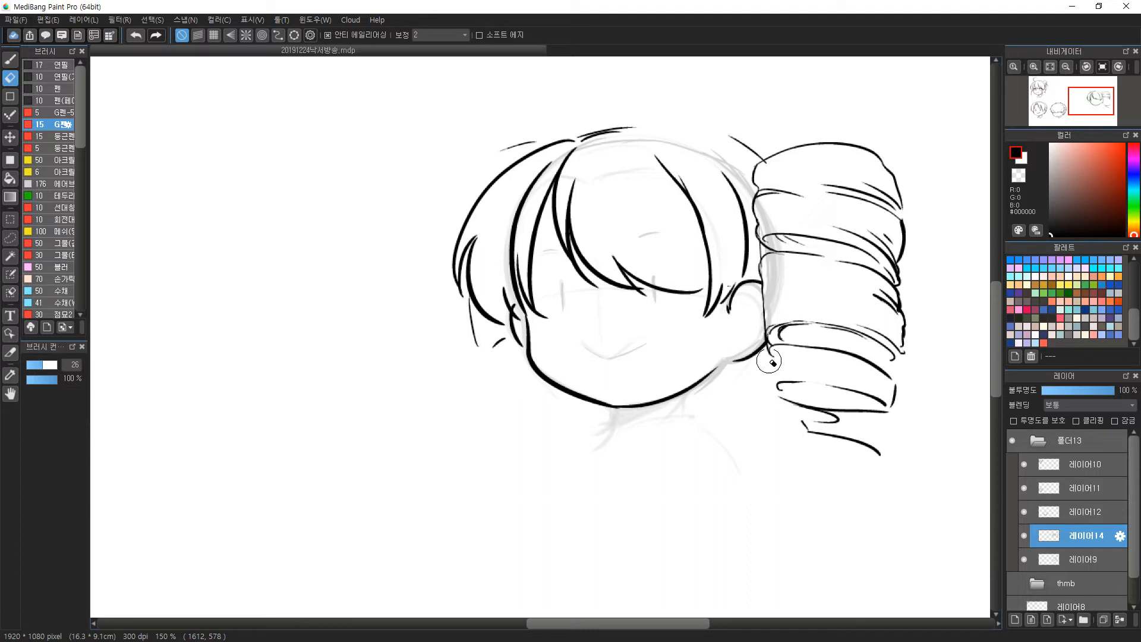
key("b")
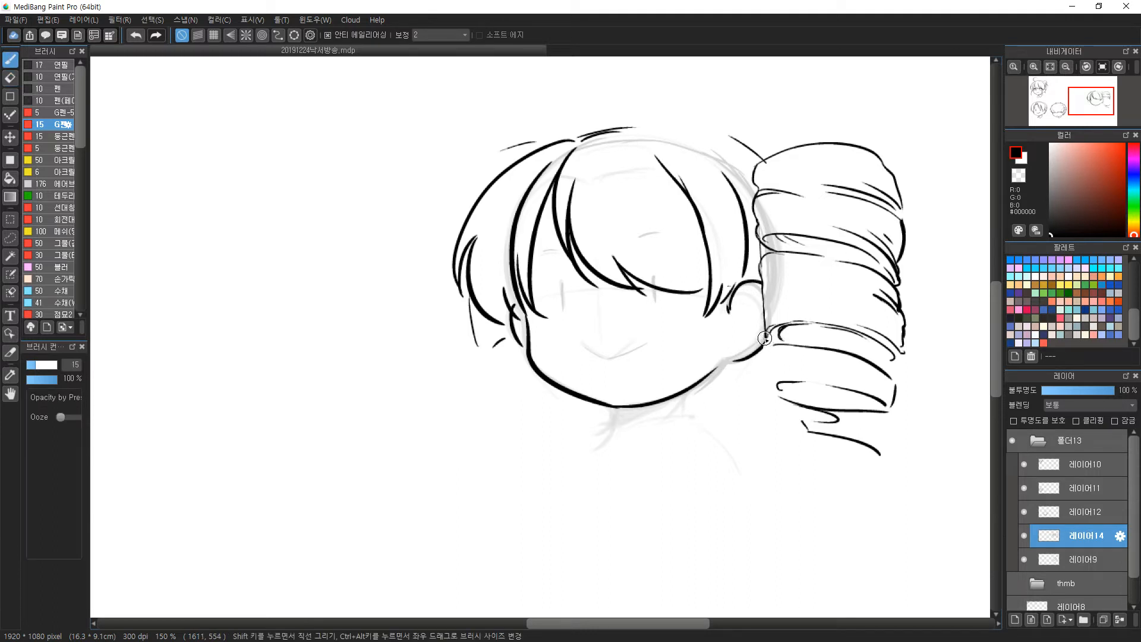
mouse_move(767, 351)
left_mouse_down()
mouse_move(773, 380)
mouse_move(885, 397)
left_mouse_up()
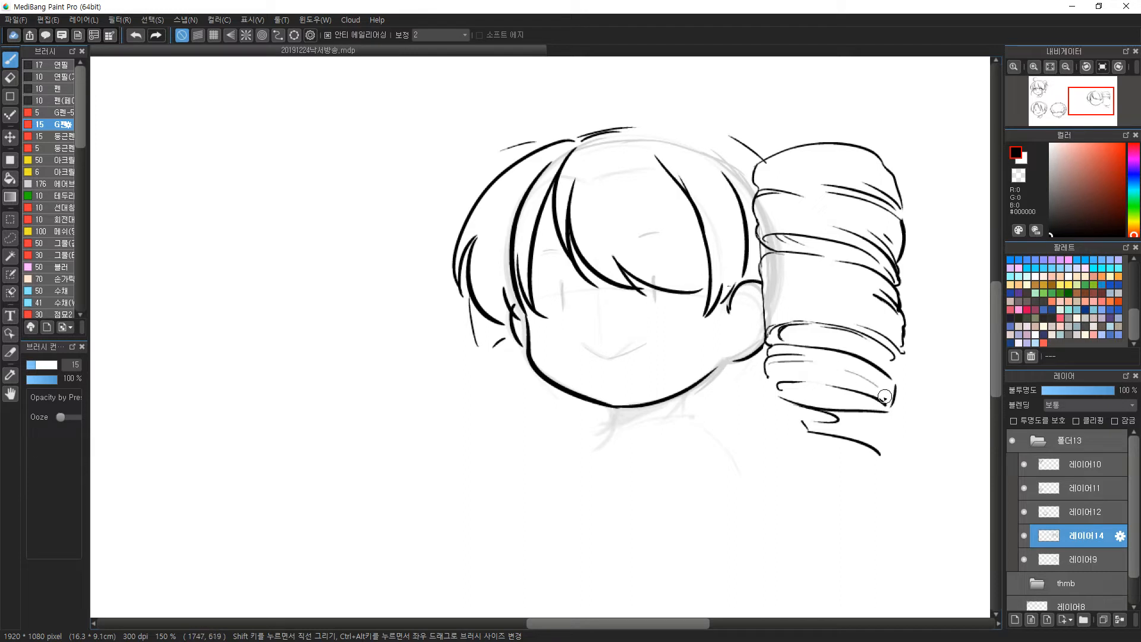
Reinforce the outer edge of the pigtail where the upper coils meet.
mouse_move(762, 284)
left_mouse_down()
mouse_move(823, 276)
mouse_move(803, 278)
left_mouse_up()
key("ctrl+z")
key("ctrl+z")
left_click_drag(898, 200, 901, 221)
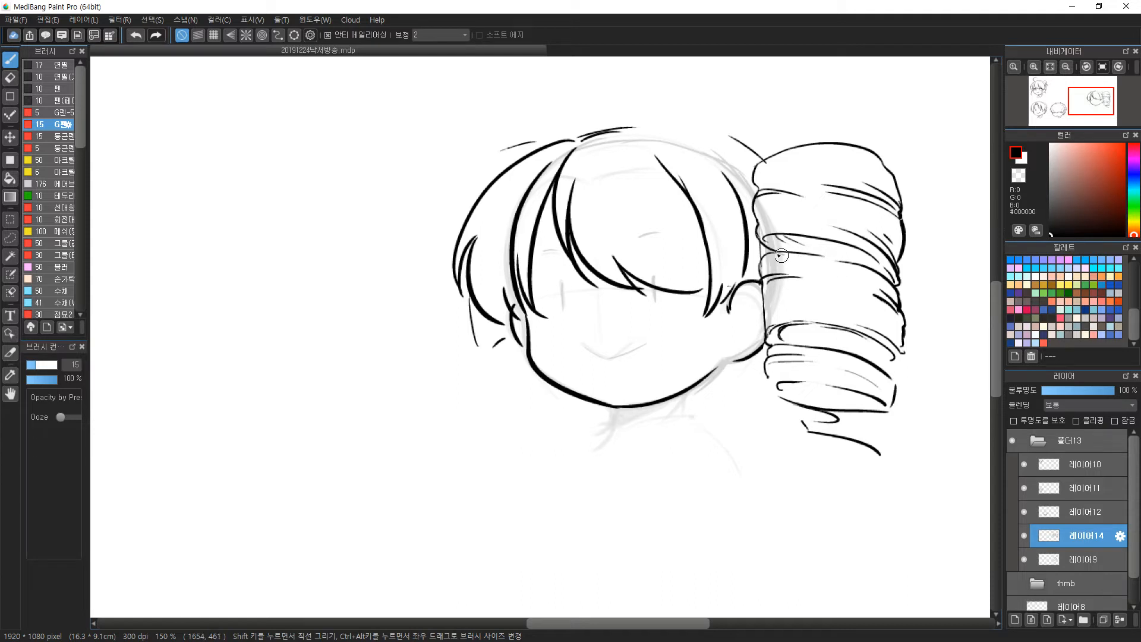
Erase the inner edge of the pigtail's middle coil beside the ear and redraw its upper line.
key("e")
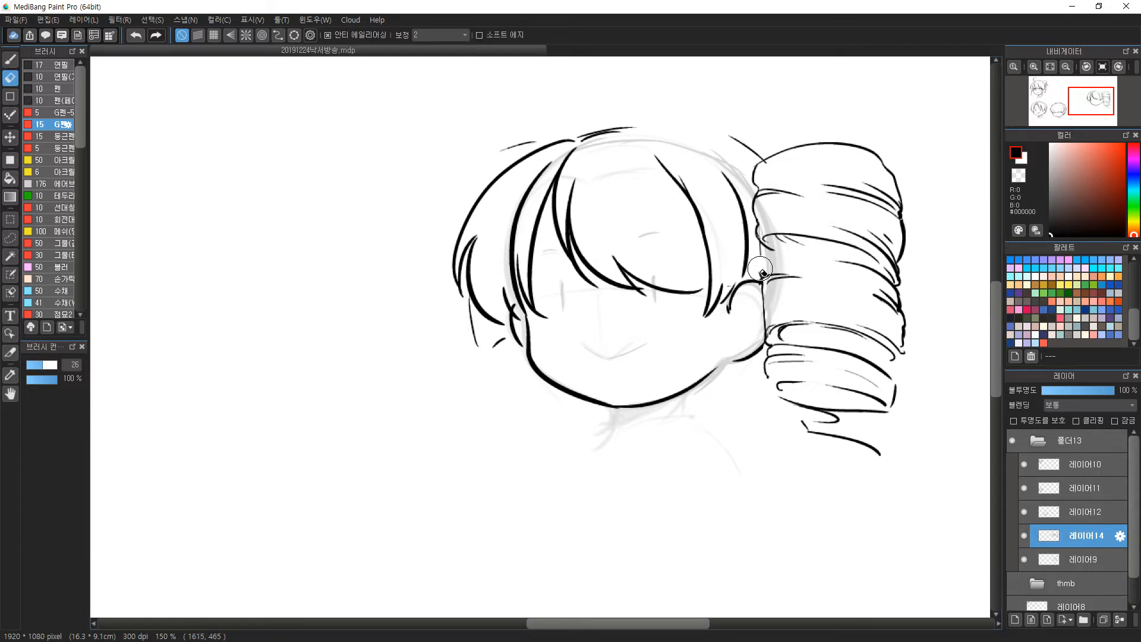
key("b")
mouse_move(761, 278)
left_mouse_down()
mouse_move(791, 260)
mouse_move(774, 268)
mouse_move(863, 262)
left_mouse_up()
key("ctrl+z")
key("ctrl+z")
key("ctrl+z")
left_click_drag(763, 244, 798, 256)
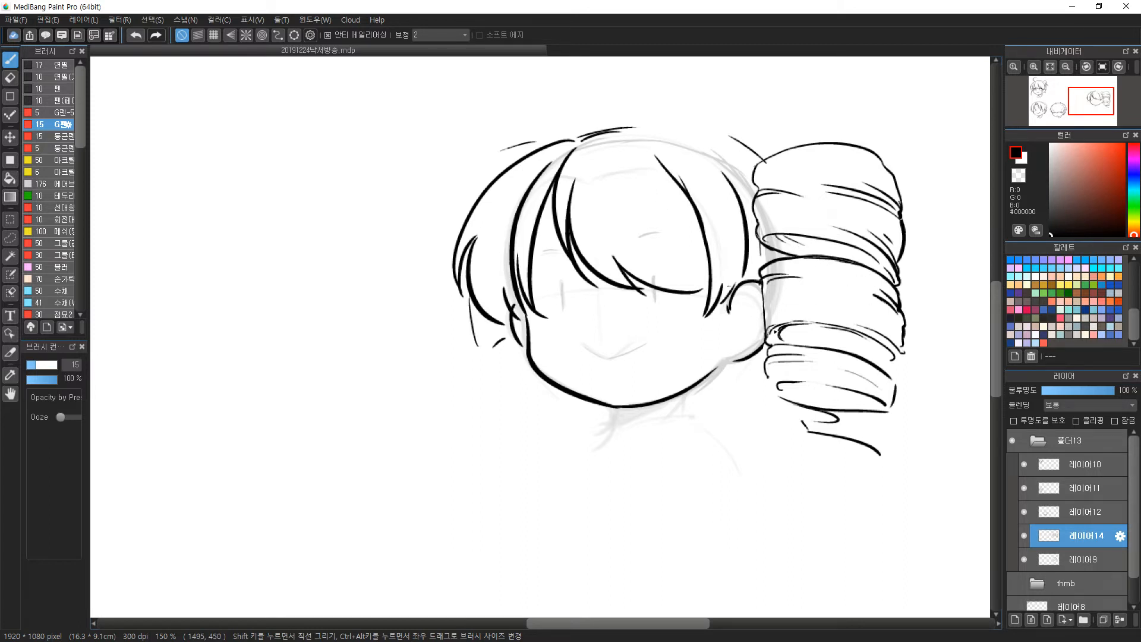
Round off the middle coil's lower outer corner and try a small curl line inside the coil.
left_click_drag(873, 357, 902, 358)
mouse_move(820, 264)
left_mouse_down()
mouse_move(850, 277)
mouse_move(807, 292)
left_mouse_up()
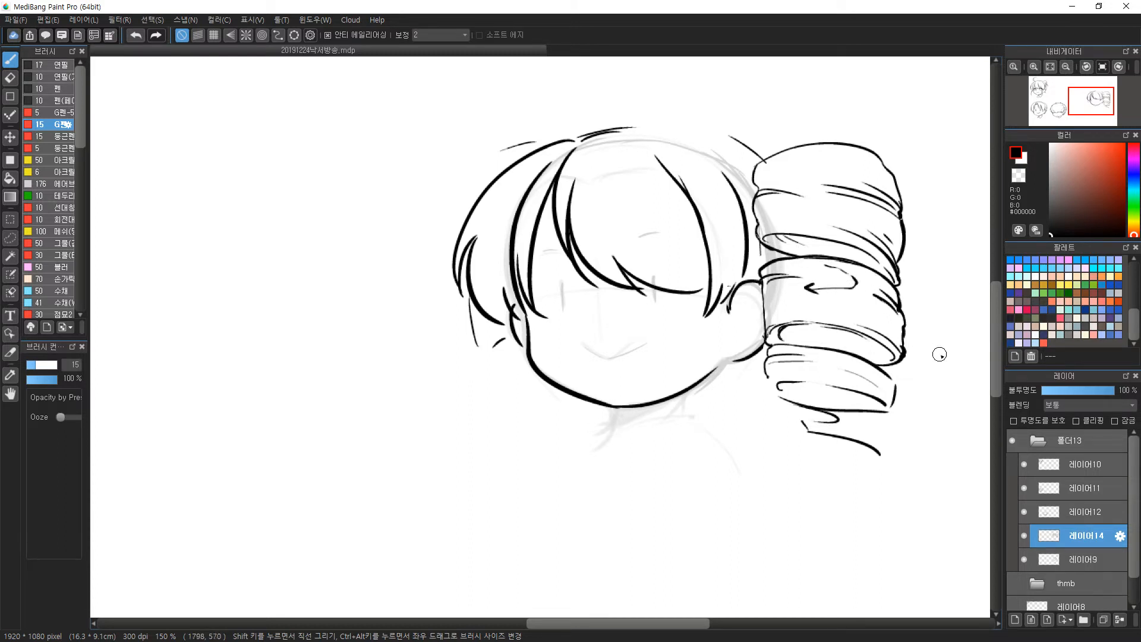
key("ctrl+z")
key("ctrl+z")
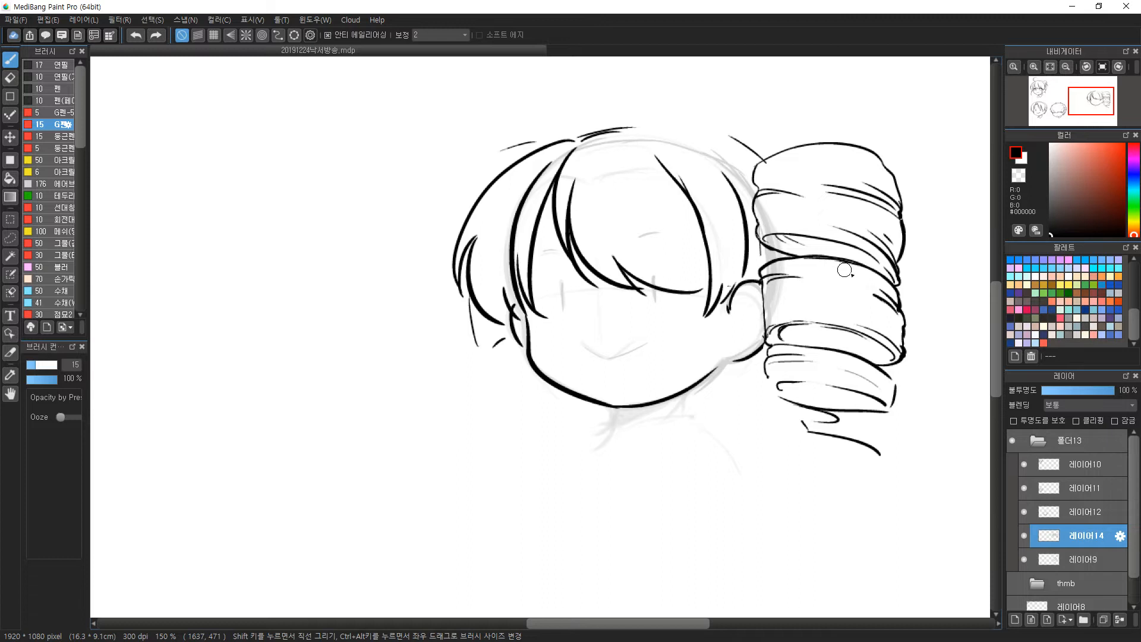
Clean up the pigtail's lower coil, trimming its outer edge and trying curved fold lines across it.
left_click_drag(785, 346, 861, 356)
key("ctrl+z")
key("e")
left_click_drag(862, 360, 875, 371)
key("b")
mouse_move(777, 345)
left_mouse_down()
mouse_move(862, 357)
mouse_move(898, 384)
left_mouse_up()
key("ctrl+z")
left_click_drag(842, 347, 895, 376)
key("ctrl+z")
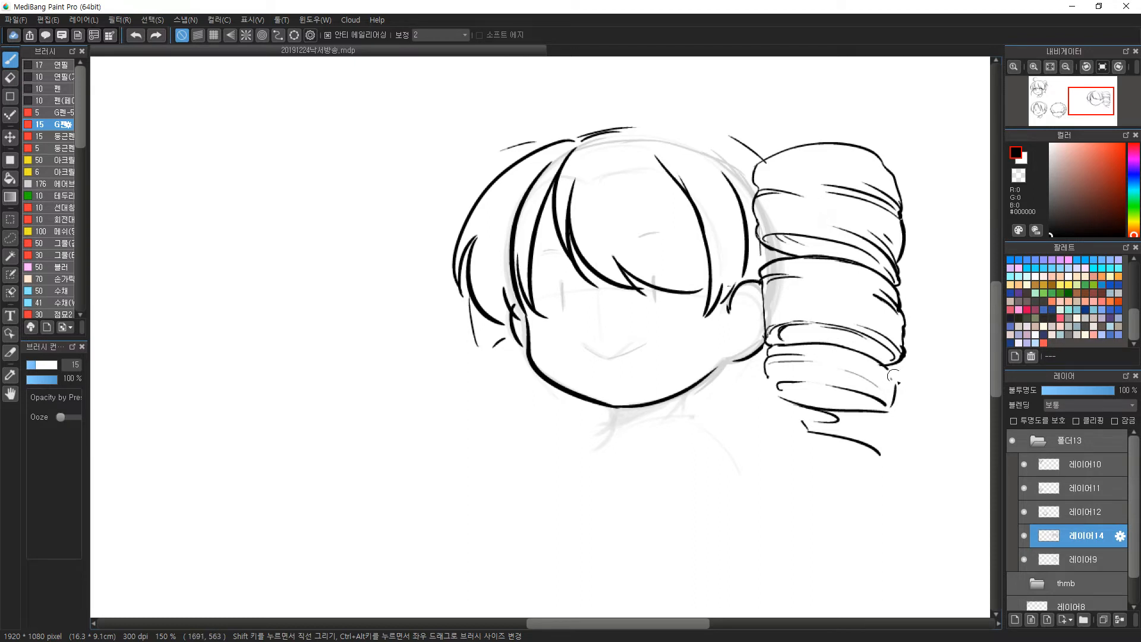
Erase the old bottom line and tail tip beneath the pigtail's lowest coil.
key("e")
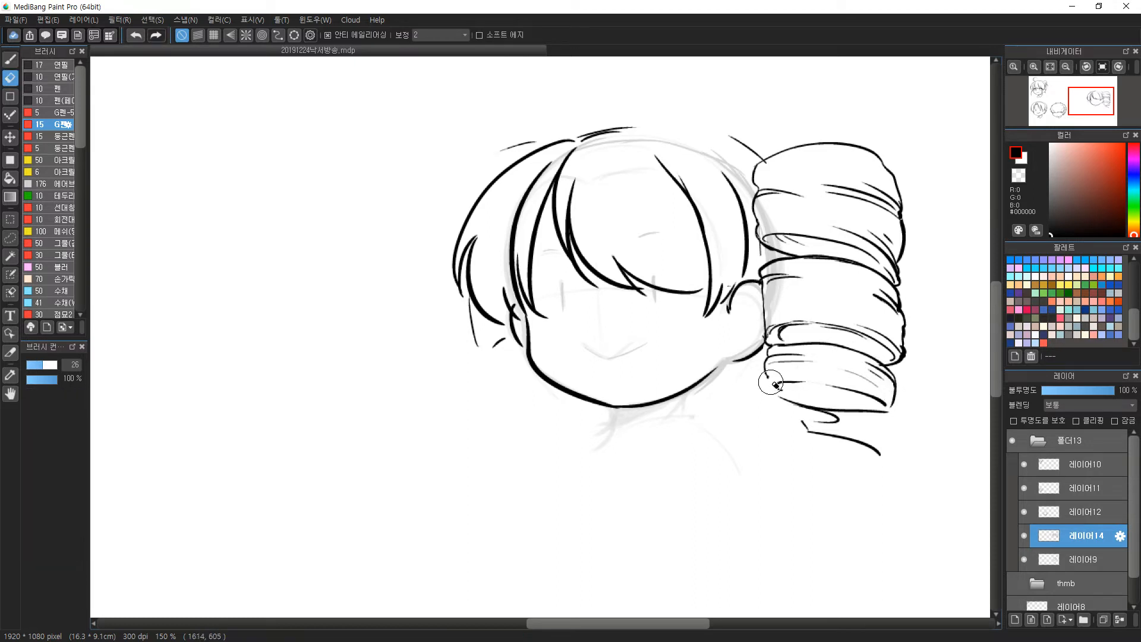
key("b")
key("e")
mouse_move(780, 395)
left_mouse_down()
mouse_move(842, 434)
mouse_move(879, 438)
mouse_move(848, 411)
left_mouse_up()
key("b")
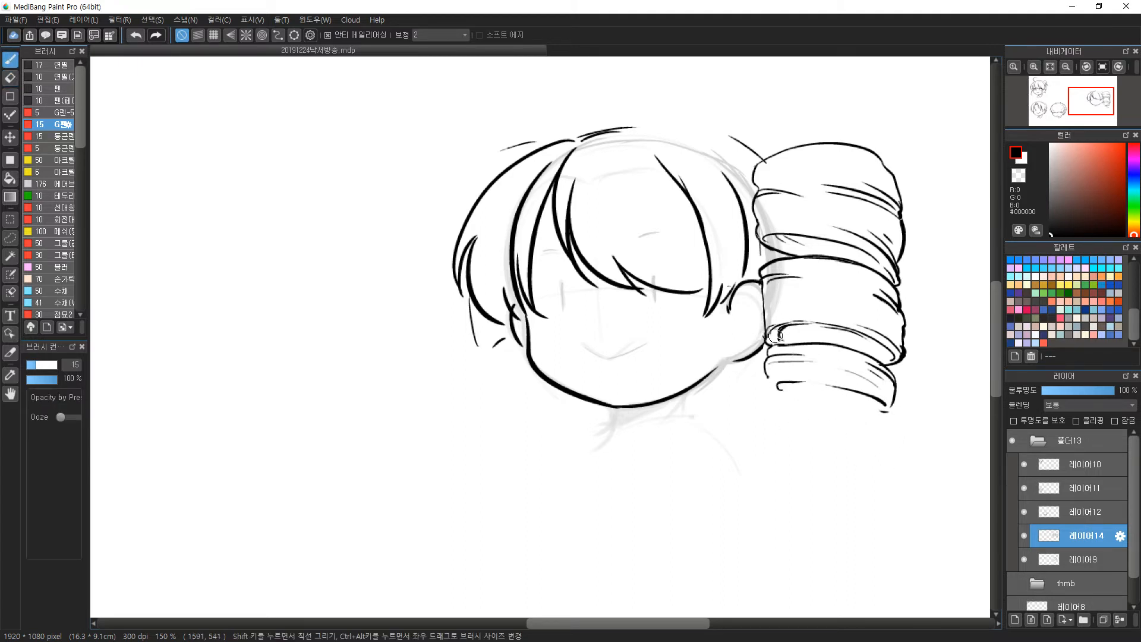
Ink a two-loop ribbon bow where the large pigtail meets the head and erase the hair lines overlapping it.
left_click_drag(767, 313, 837, 308)
mouse_move(770, 148)
left_mouse_down()
mouse_move(726, 179)
mouse_move(756, 130)
mouse_move(732, 203)
mouse_move(751, 227)
mouse_move(750, 138)
mouse_move(730, 205)
mouse_move(743, 224)
left_mouse_up()
key("ctrl+z")
key("ctrl+z")
key("e")
left_click_drag(722, 175, 750, 217)
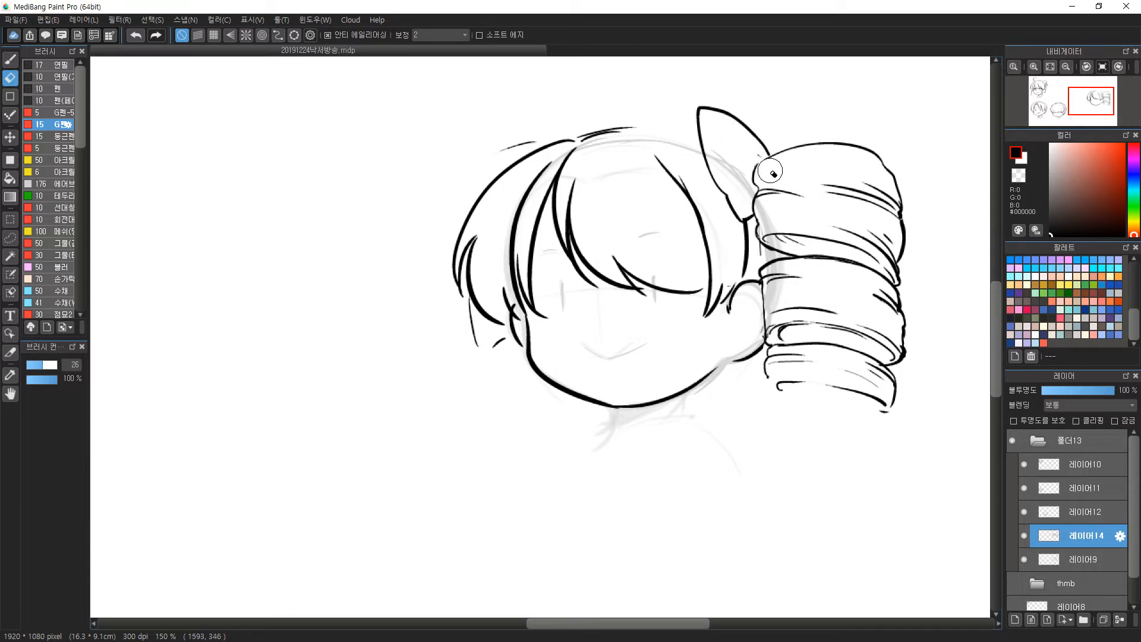
key("b")
mouse_move(768, 156)
left_mouse_down()
mouse_move(754, 172)
mouse_move(831, 162)
mouse_move(821, 156)
mouse_move(832, 139)
mouse_move(808, 102)
mouse_move(823, 142)
left_mouse_up()
key("ctrl+z")
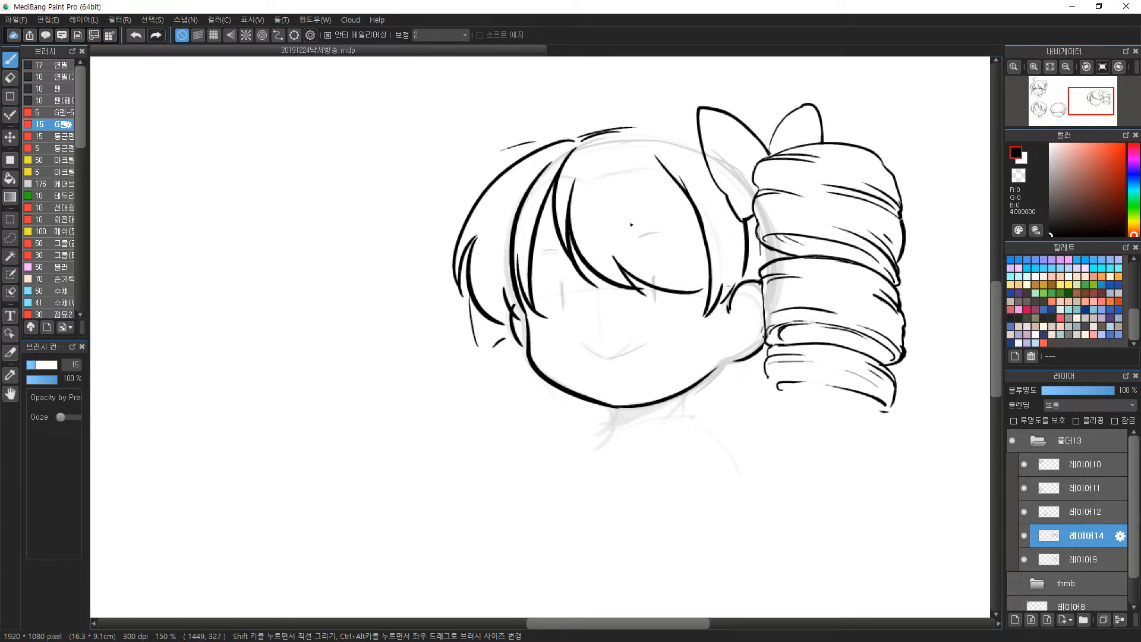
Ink the pigtail's bottom coils tapering into a narrow curled tip.
left_click_drag(767, 376, 866, 418)
mouse_move(785, 395)
left_mouse_down()
mouse_move(879, 429)
mouse_move(866, 437)
mouse_move(885, 457)
left_mouse_up()
left_click_drag(811, 432, 883, 468)
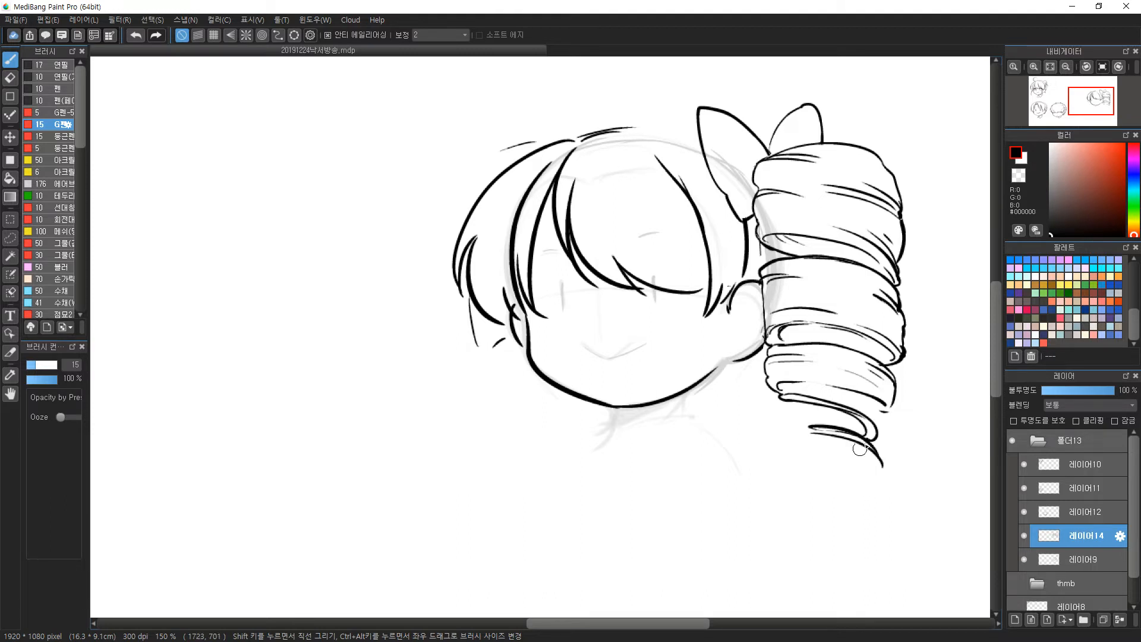
left_click_drag(797, 402, 890, 408)
Ink the crown line of the head and two pointed ribbon loops on its far side.
left_click_drag(615, 131, 699, 142)
left_click_drag(573, 132, 505, 170)
key("ctrl+z")
left_click_drag(577, 138, 516, 149)
left_click_drag(580, 136, 630, 137)
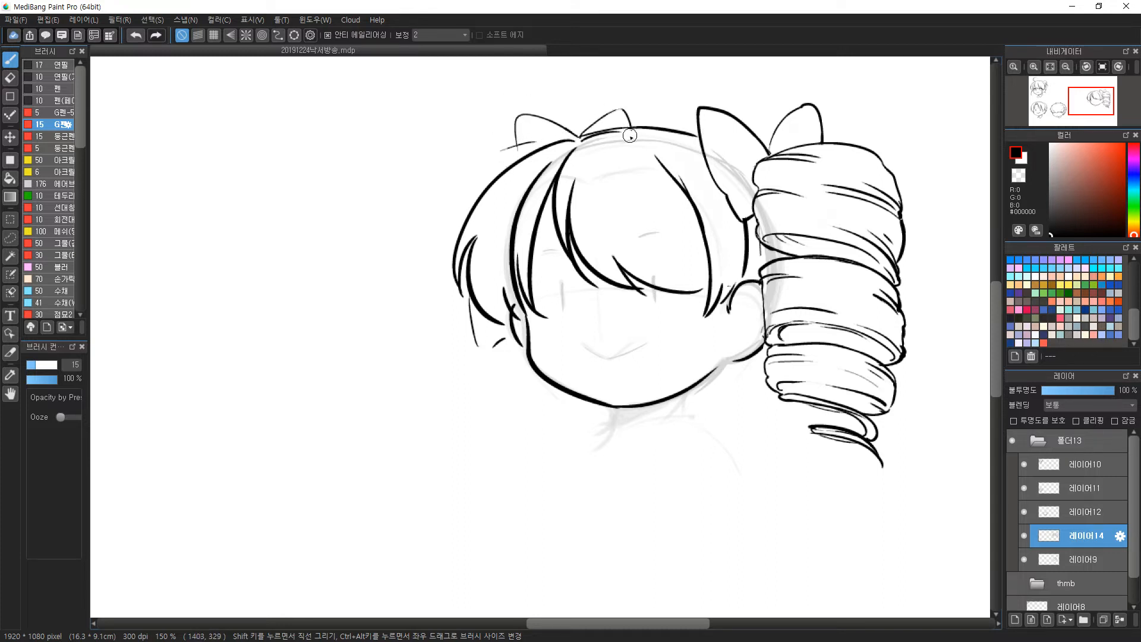
Add a ribbon loop behind the far side of the hair and ink small ringlet coils beside the far cheek.
mouse_move(525, 142)
left_mouse_down()
mouse_move(479, 162)
mouse_move(481, 201)
left_mouse_up()
mouse_move(485, 318)
left_mouse_down()
mouse_move(489, 381)
mouse_move(510, 395)
mouse_move(485, 432)
left_mouse_up()
mouse_move(495, 381)
left_mouse_down()
mouse_move(529, 371)
mouse_move(530, 358)
left_mouse_up()
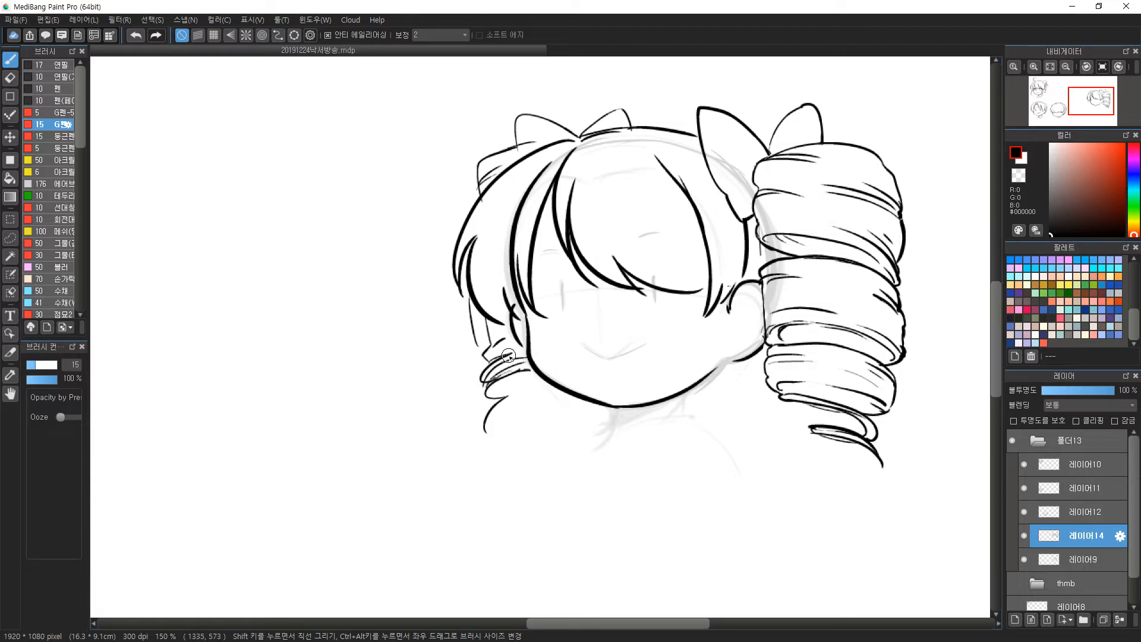
Ink the eyes as thick vertical strokes with a short slanted mark above each.
mouse_move(565, 286)
left_mouse_down()
mouse_move(571, 334)
mouse_move(557, 280)
left_mouse_up()
key("ctrl+z")
left_click_drag(642, 264, 650, 270)
left_click_drag(656, 291, 659, 327)
key("ctrl+z")
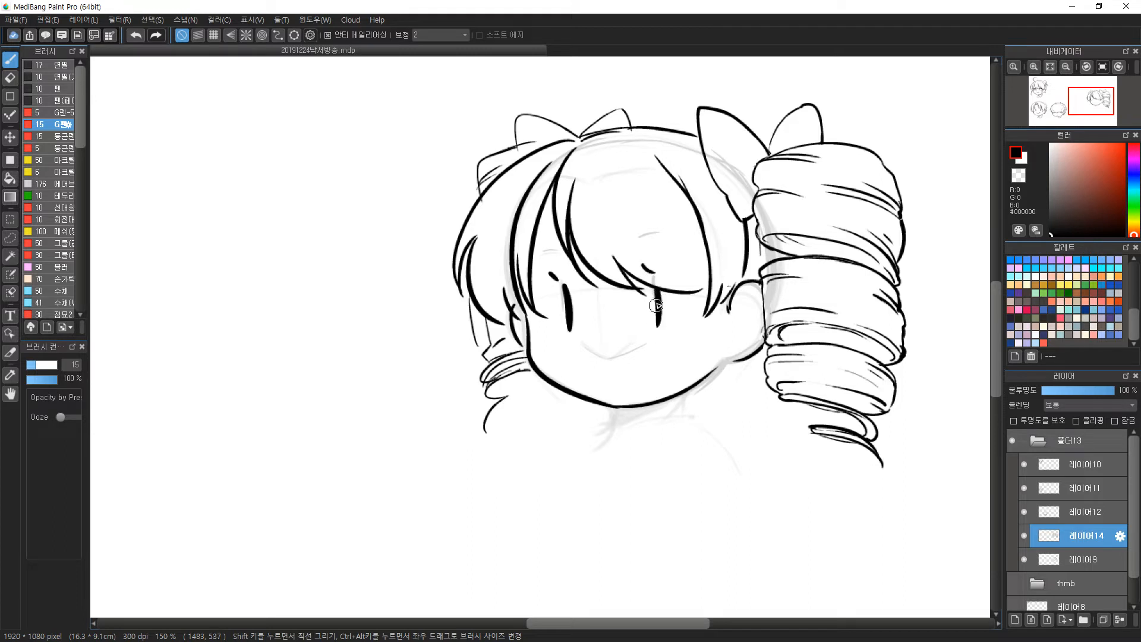
Draw two short curved eyebrows and an open smiling mouth.
left_click_drag(544, 251, 562, 249)
left_click_drag(662, 237, 644, 236)
mouse_move(595, 348)
left_mouse_down()
mouse_move(639, 356)
mouse_move(630, 349)
left_mouse_up()
key("ctrl+z")
key("ctrl+z")
mouse_move(630, 349)
left_mouse_down()
mouse_move(597, 352)
mouse_move(603, 378)
left_mouse_up()
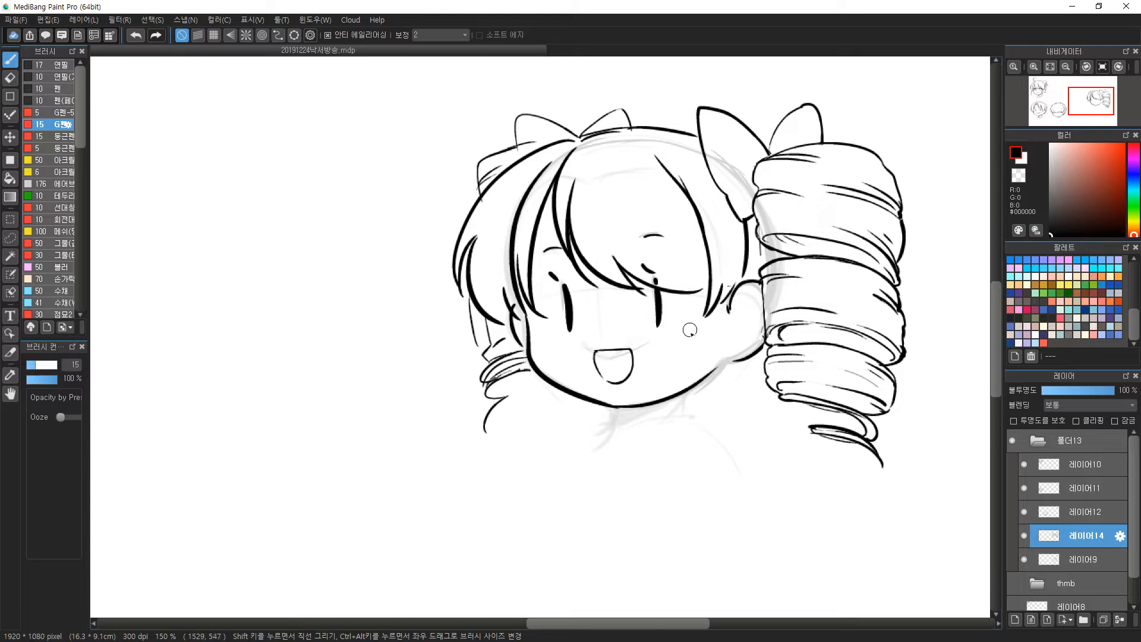
Draw a small flower earring below the ear.
mouse_move(731, 355)
left_mouse_down()
mouse_move(735, 339)
mouse_move(733, 354)
mouse_move(735, 341)
mouse_move(744, 352)
mouse_move(728, 354)
left_mouse_up()
key("ctrl+z")
key("ctrl+z")
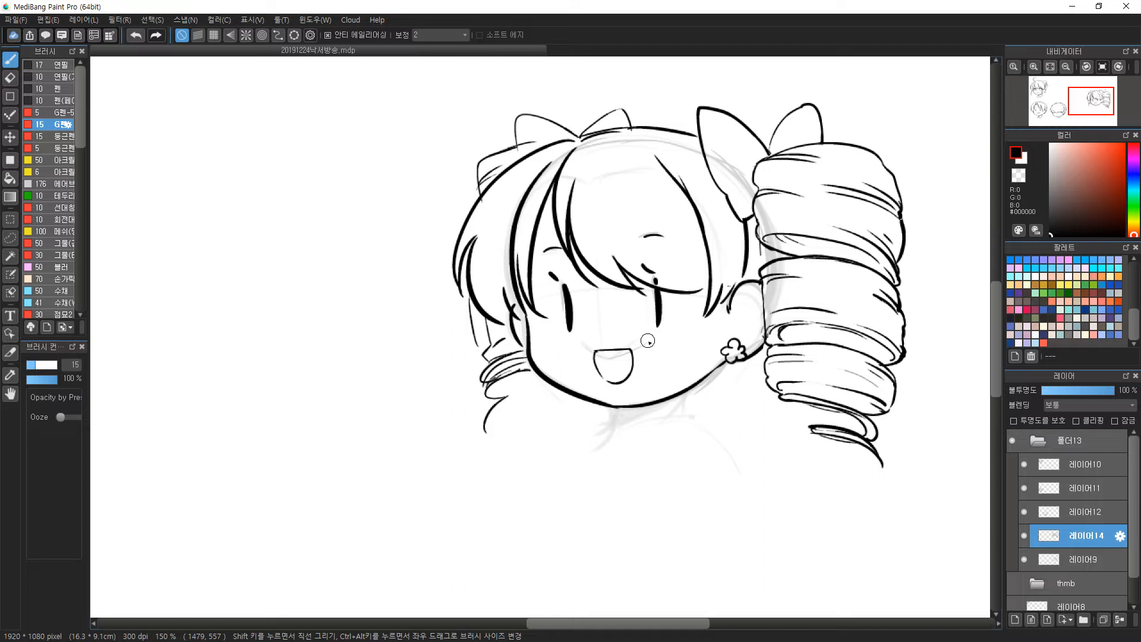
Finish the tip of the far-side ringlet and erase the stray hair line above its coils.
mouse_move(497, 397)
left_mouse_down()
mouse_move(529, 379)
mouse_move(486, 432)
left_mouse_up()
key("w")
key("e")
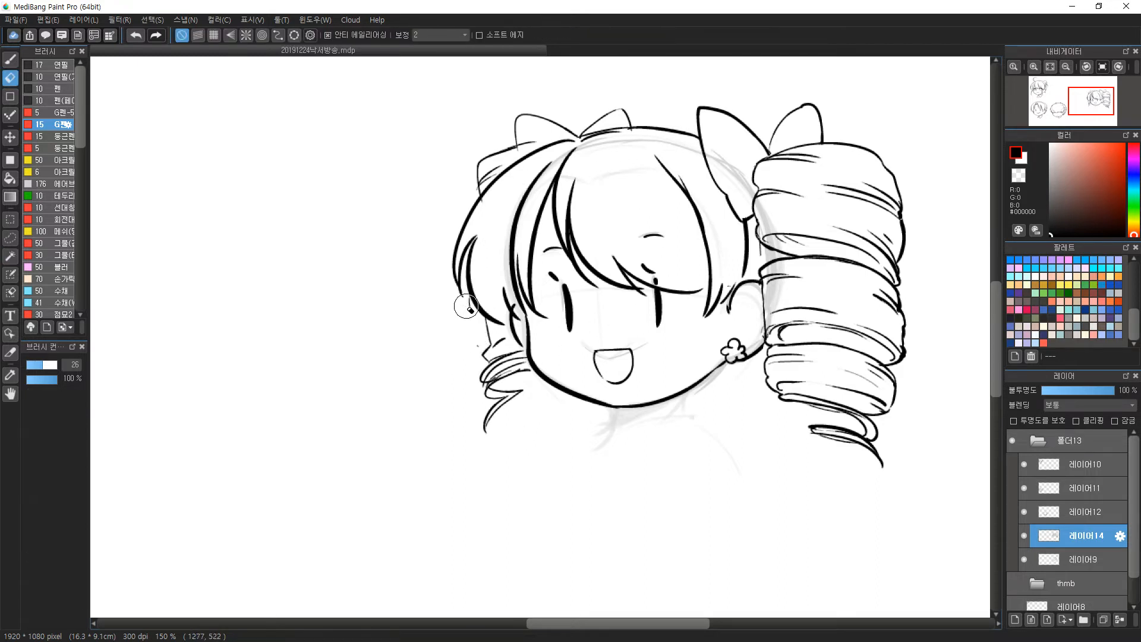
key("b")
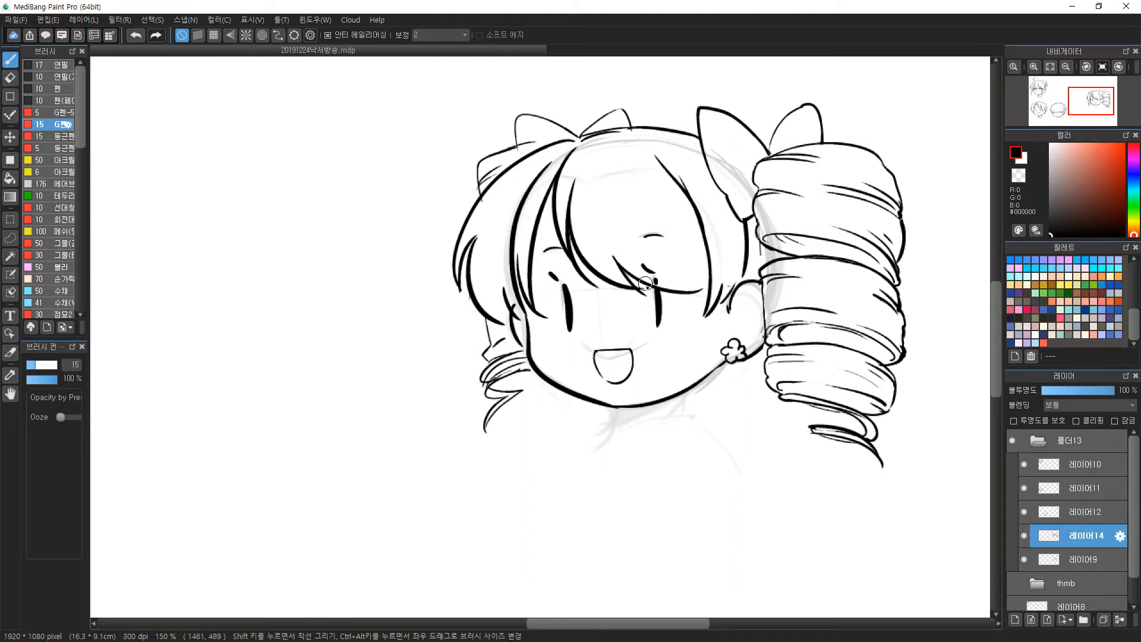
Reinforce the pointed fringe lock near the ear and the side hair above the far ringlet.
left_click_drag(699, 277, 705, 316)
left_click_drag(508, 316, 525, 347)
left_click_drag(490, 387, 538, 370)
key("ctrl+z")
Ink the neck and a scalloped frilly collar with a tiny bow beneath the chin.
left_click_drag(633, 407, 641, 427)
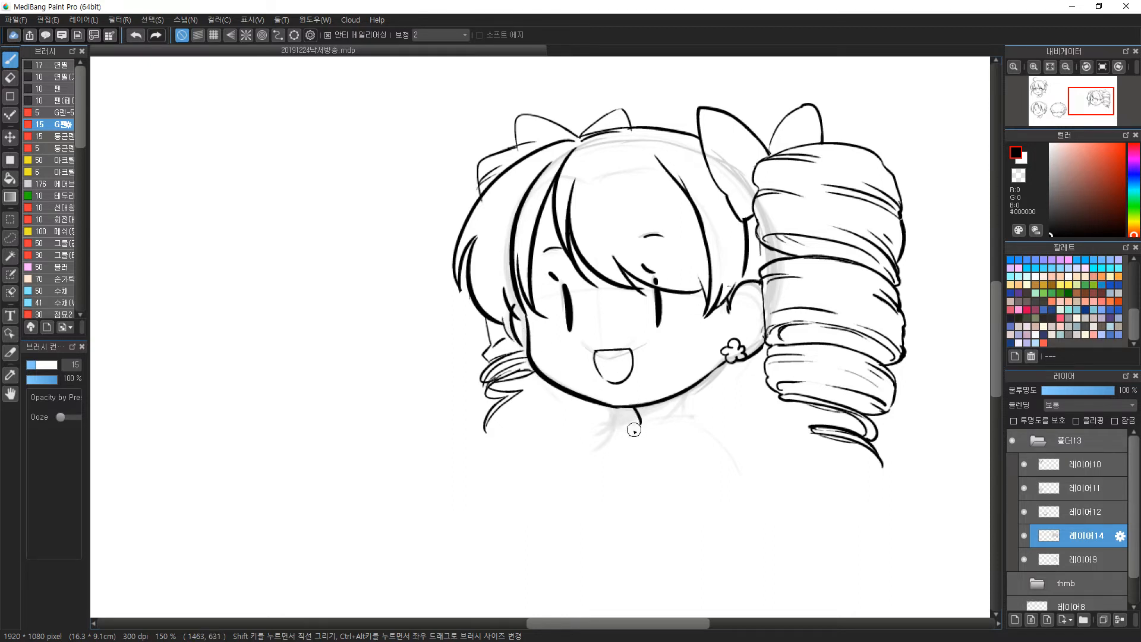
left_click_drag(706, 378, 708, 391)
mouse_move(708, 390)
left_mouse_down()
mouse_move(638, 427)
mouse_move(655, 456)
mouse_move(708, 390)
left_mouse_up()
key("ctrl+z")
key("ctrl+z")
key("ctrl+z")
mouse_move(645, 438)
left_mouse_down()
mouse_move(685, 440)
mouse_move(721, 398)
left_mouse_up()
key("ctrl+z")
key("ctrl+z")
key("ctrl+z")
mouse_move(634, 402)
left_mouse_down()
mouse_move(692, 397)
mouse_move(643, 426)
mouse_move(639, 416)
mouse_move(608, 444)
mouse_move(703, 410)
left_mouse_up()
mouse_move(637, 434)
left_mouse_down()
mouse_move(597, 447)
mouse_move(605, 469)
mouse_move(693, 440)
mouse_move(702, 416)
mouse_move(681, 409)
mouse_move(705, 424)
left_mouse_up()
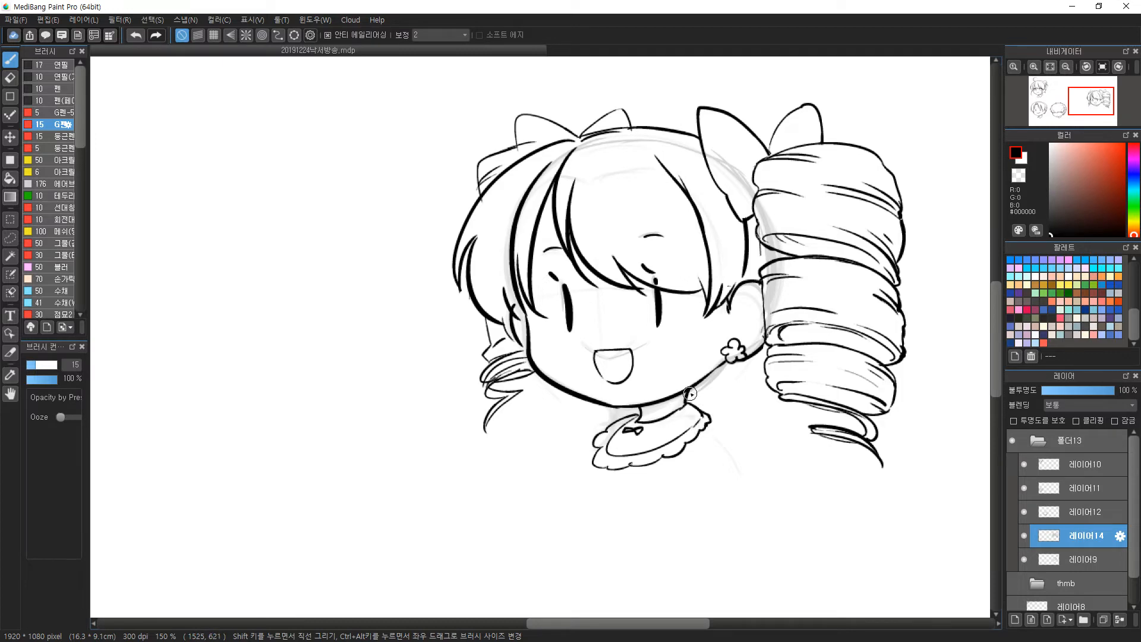
Move the ringlet-pigtail head beside the first head in the canvas's upper row.
scroll(688, 400, "down", 3)
key("ctrl")
left_click_drag(698, 321, 456, 251)
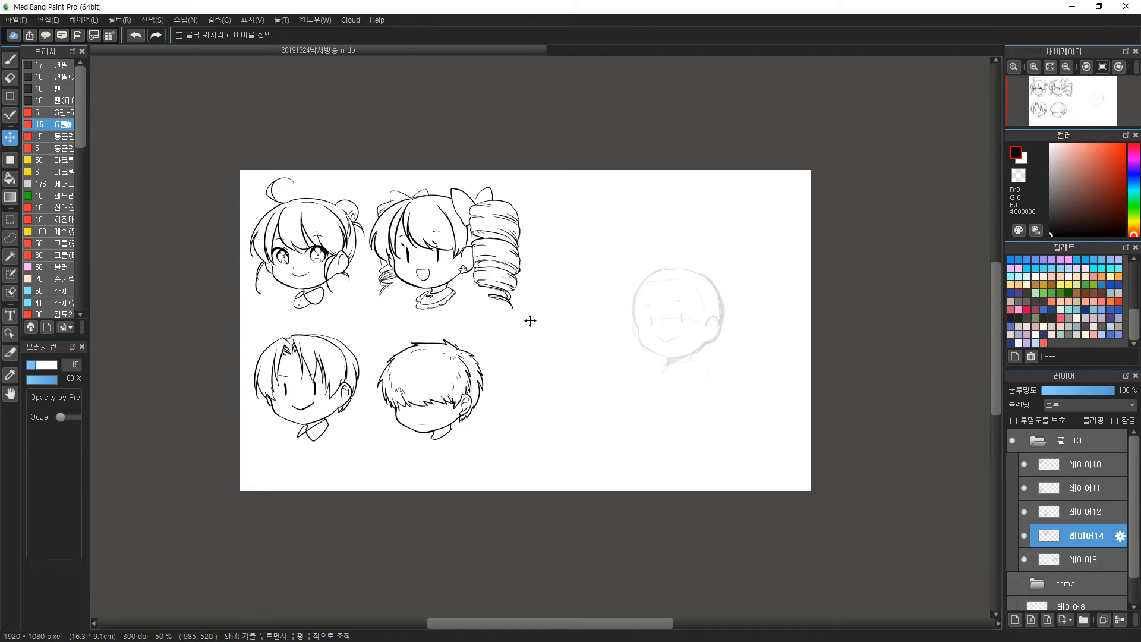
Lasso the large pigtail with its bow, scale it down slightly, shift it closer to the head and deselect.
scroll(488, 262, "up", 3)
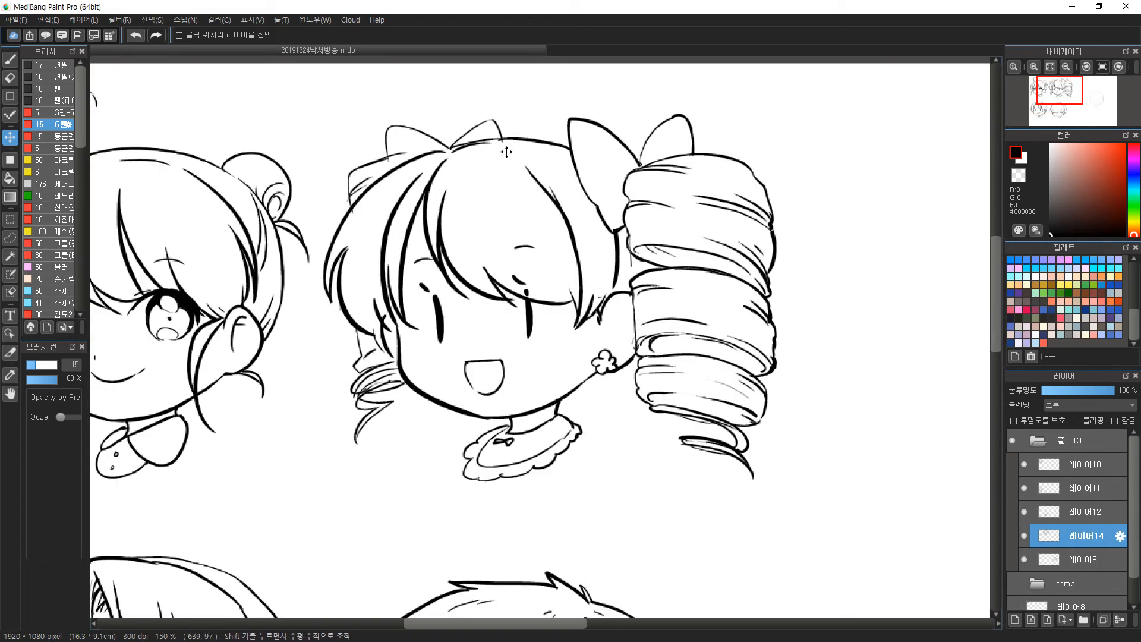
key("l")
mouse_move(710, 125)
left_mouse_down()
mouse_move(588, 88)
mouse_move(568, 140)
mouse_move(610, 289)
mouse_move(601, 321)
mouse_move(747, 510)
mouse_move(831, 152)
left_mouse_up()
key("ctrl+t")
left_click_drag(835, 487, 802, 454)
left_click_drag(677, 282, 670, 272)
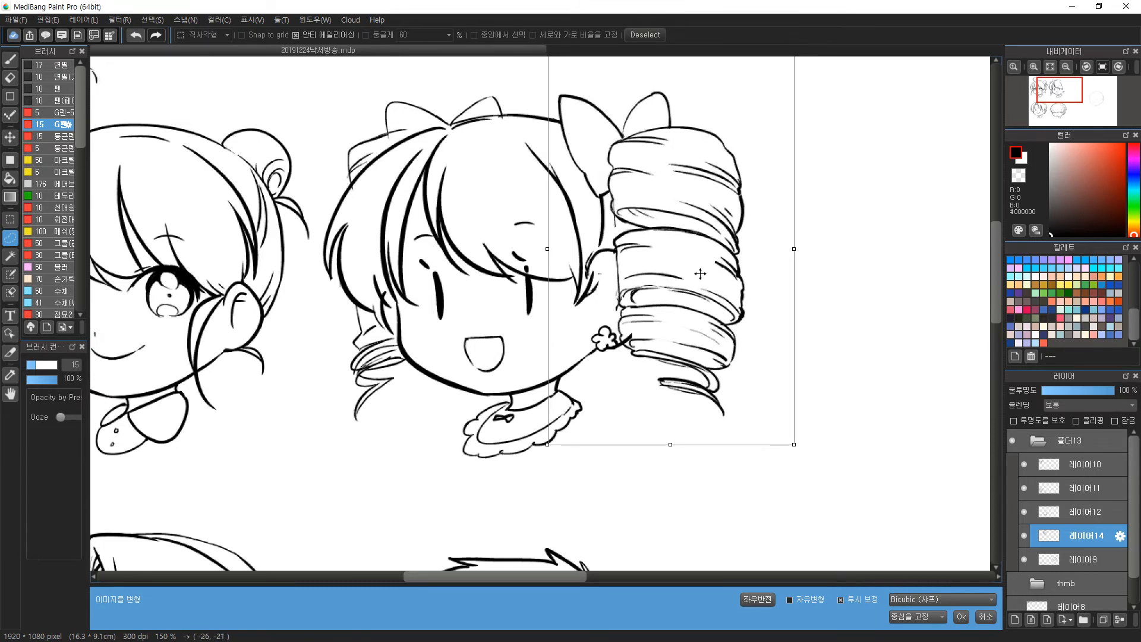
key("Return")
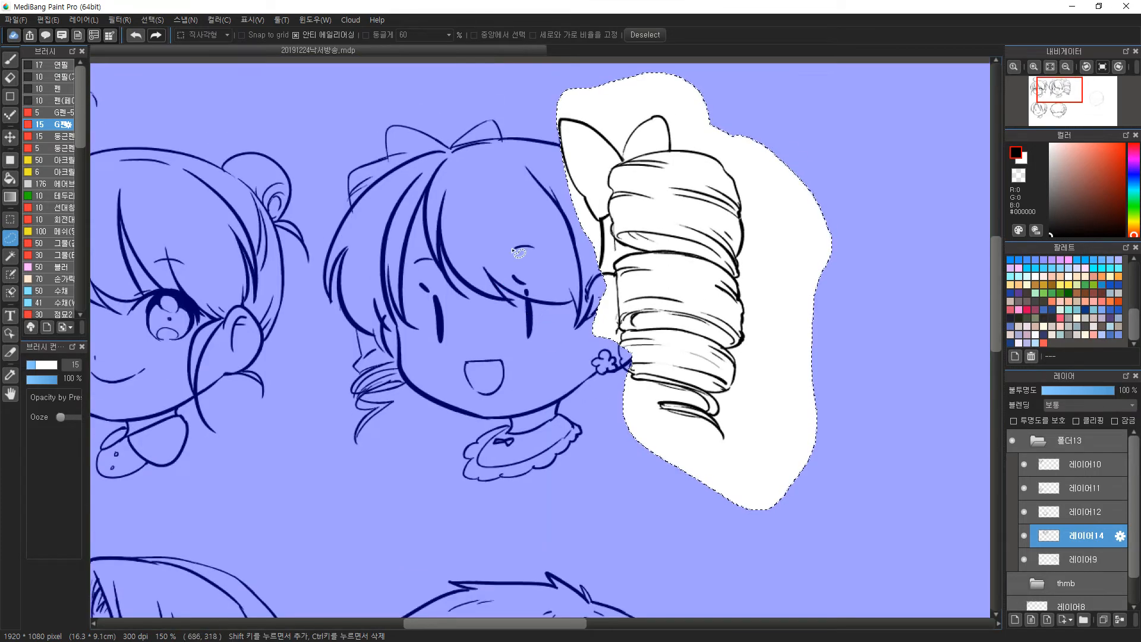
key("ctrl+d")
Erase the side strand and ear outline next to the pigtail and redraw one curved lock from the bow to the cheek.
key("b")
left_click_drag(598, 253, 598, 266)
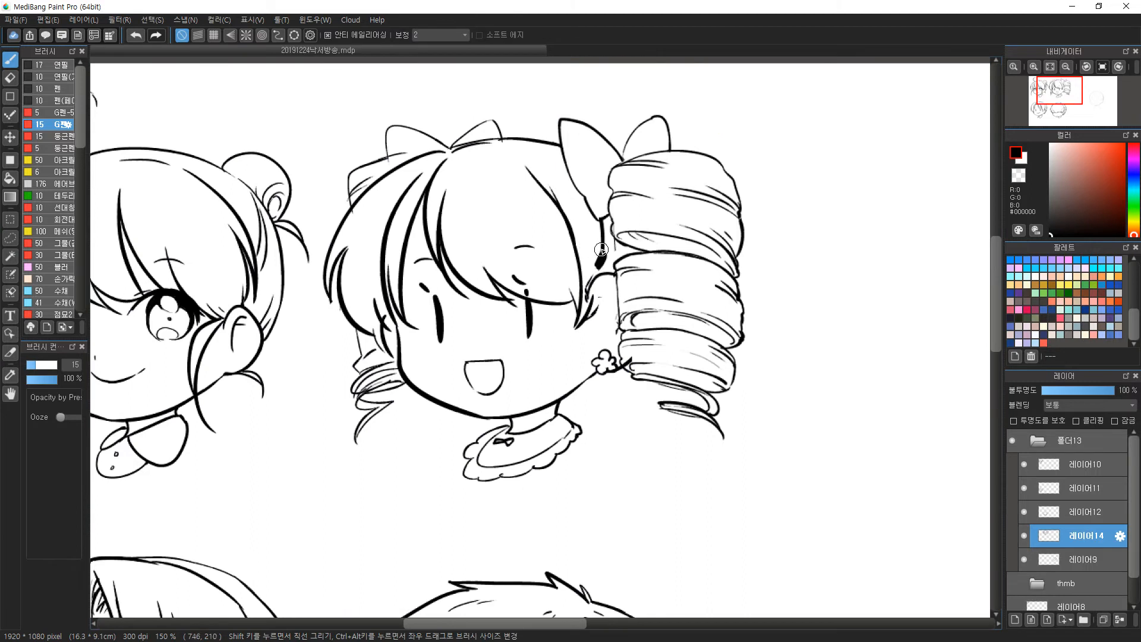
key("w")
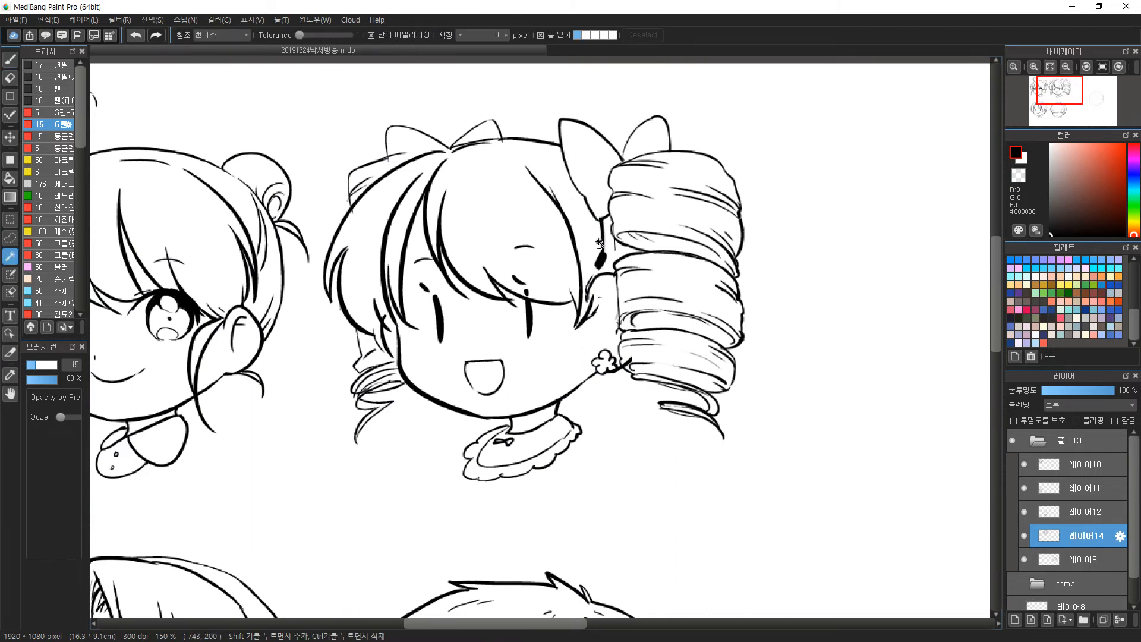
key("e")
mouse_move(598, 242)
left_mouse_down()
mouse_move(602, 253)
mouse_move(599, 217)
mouse_move(581, 339)
mouse_move(607, 287)
left_mouse_up()
key("b")
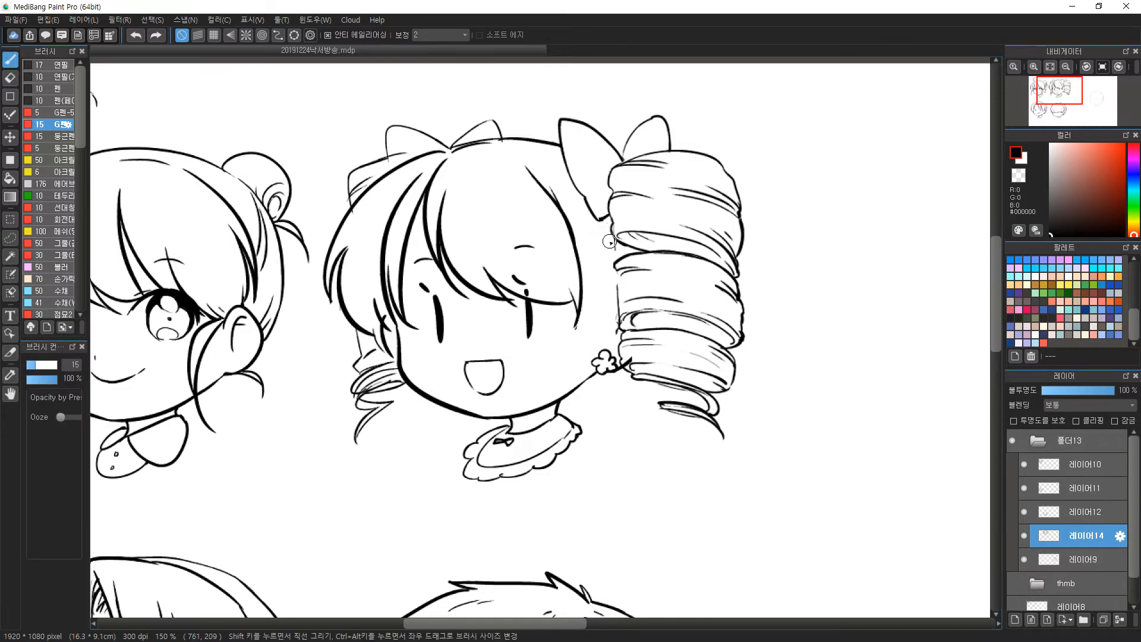
left_click_drag(613, 264, 618, 320)
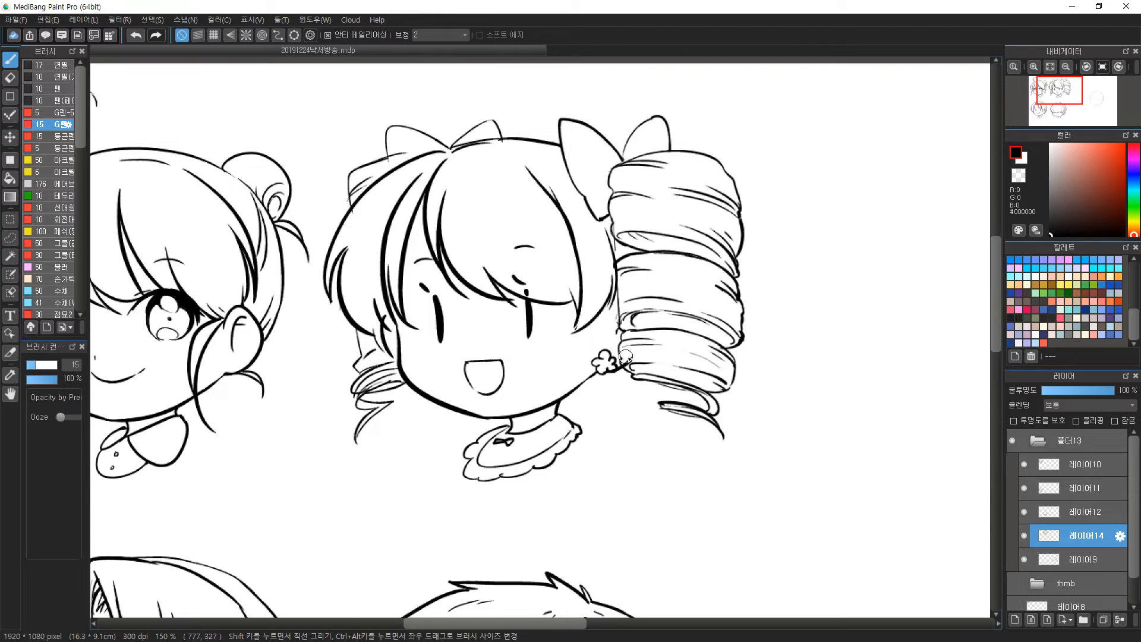
Erase the line joining the flower earring to the pigtail and touch up the pigtail's inner edge.
key("e")
left_click_drag(616, 326, 611, 322)
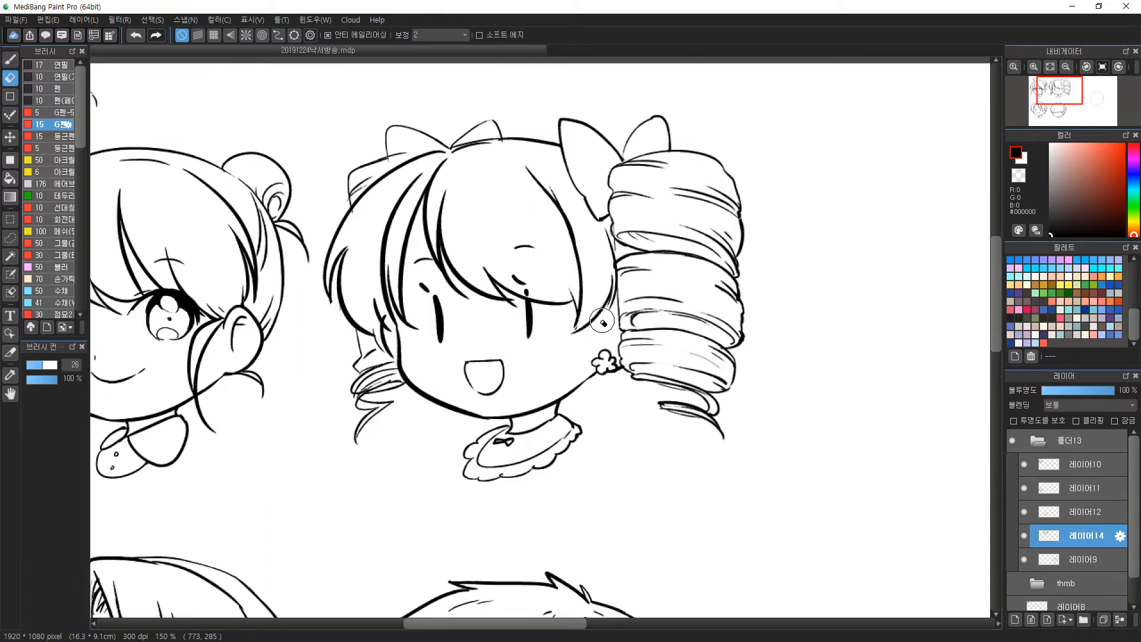
key("b")
left_click_drag(616, 299, 617, 289)
Add a new layer directly above the rough sketch layer 레이어9.
left_click_drag(827, 290, 727, 275)
scroll(690, 269, "down", 1)
left_click_drag(1060, 113, 1078, 110)
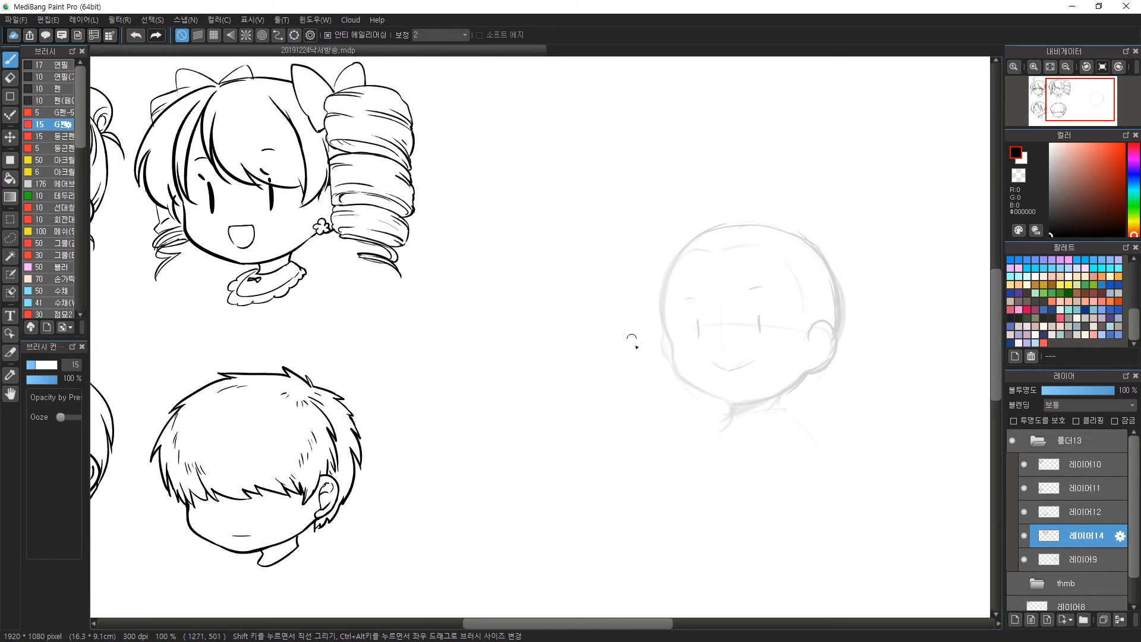
left_click_drag(738, 366, 697, 345)
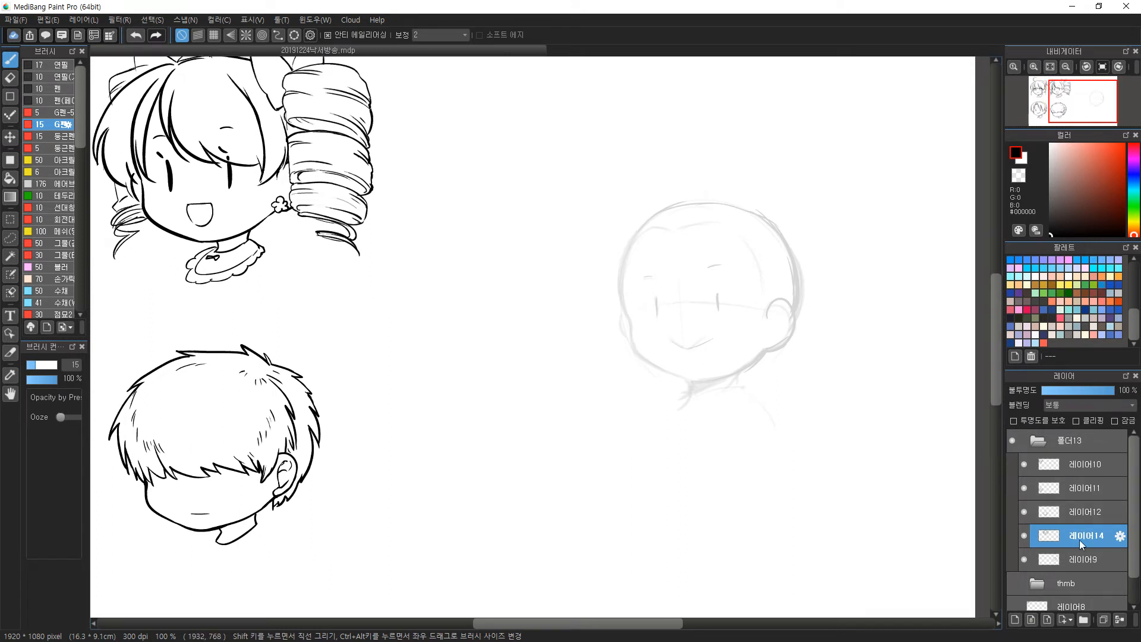
mouse_move(438, 326)
left_mouse_down()
mouse_move(759, 402)
mouse_move(719, 326)
mouse_move(647, 301)
mouse_move(701, 335)
mouse_move(527, 356)
mouse_move(484, 355)
mouse_move(478, 341)
left_mouse_up()
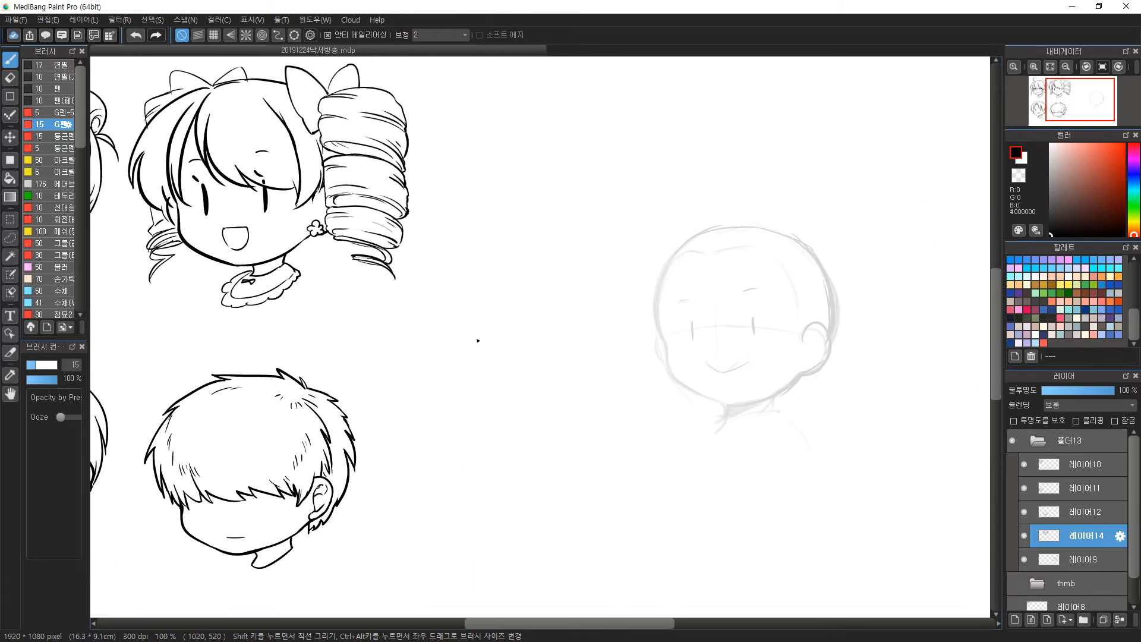
left_click(1077, 558)
left_click(1016, 619)
Ink the face contour from the far temple around the chin to the jaw, and outline the ear over the rough sketch.
scroll(755, 291, "up", 1)
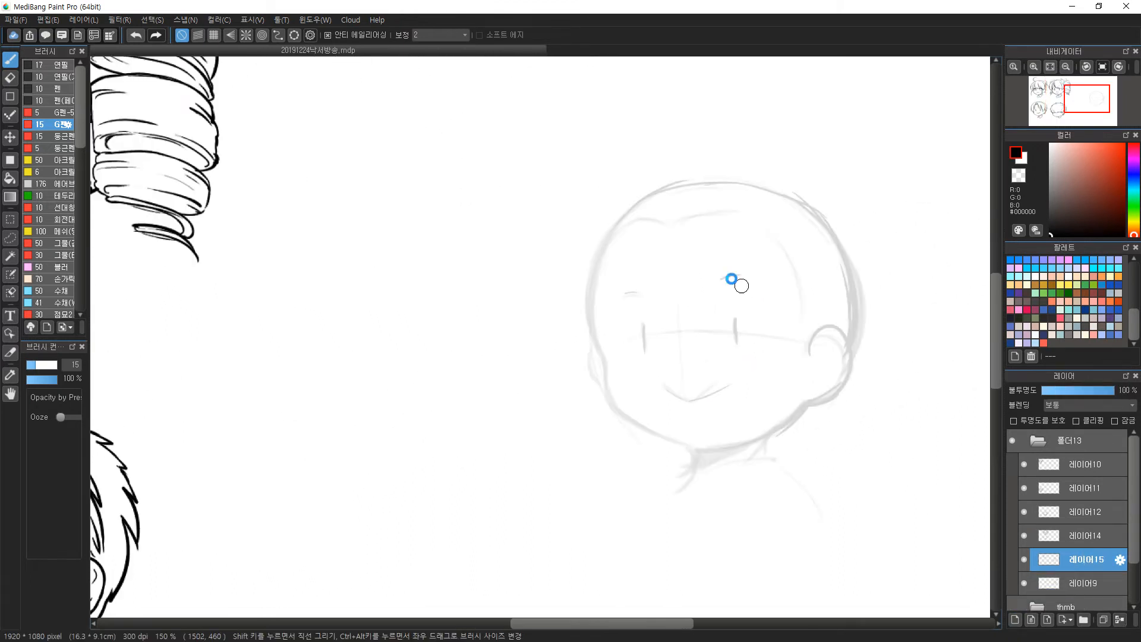
left_click_drag(742, 286, 687, 243)
left_click_drag(566, 165, 567, 160)
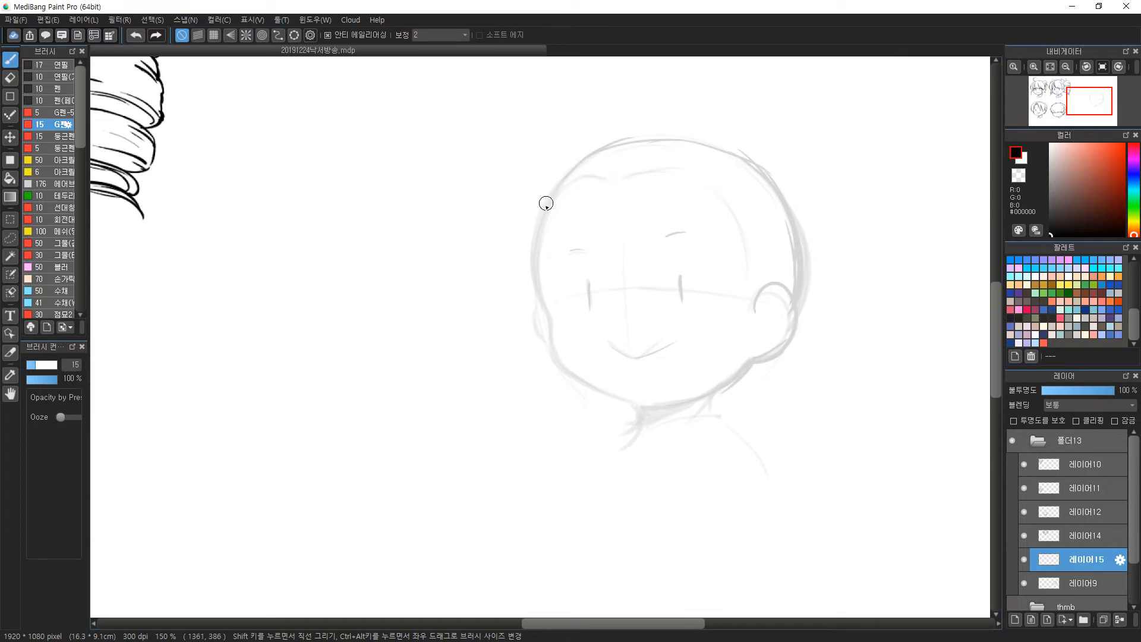
left_click_drag(644, 286, 593, 270)
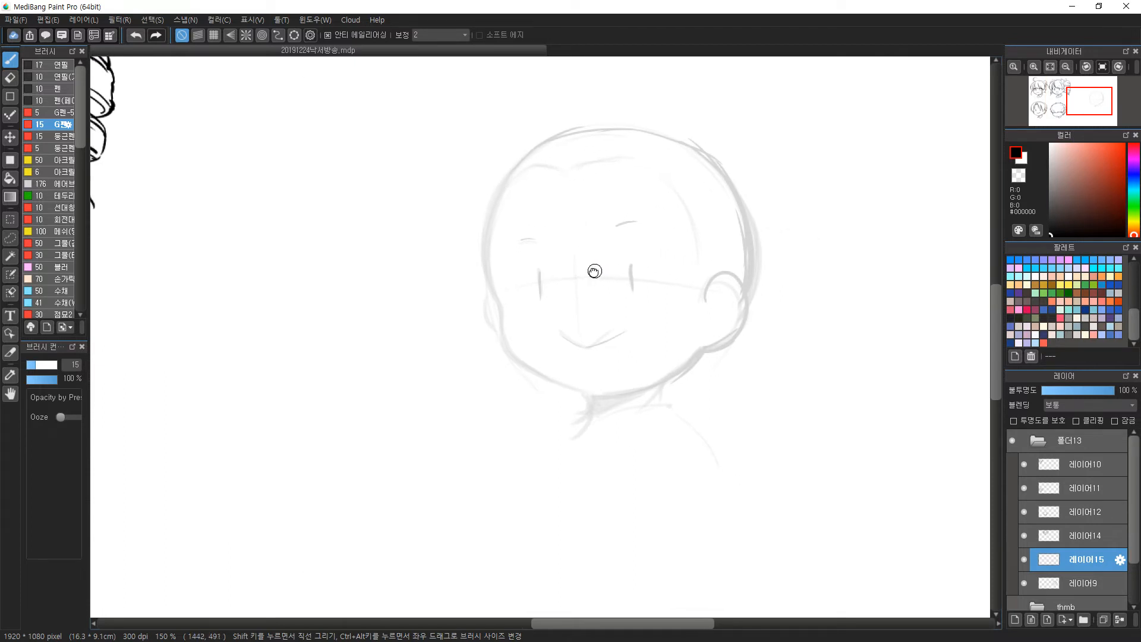
left_click_drag(514, 171, 491, 292)
key("ctrl+z")
left_click_drag(513, 170, 491, 291)
key("ctrl+z")
key("ctrl+z")
mouse_move(518, 165)
left_mouse_down()
mouse_move(497, 298)
mouse_move(507, 330)
mouse_move(559, 388)
mouse_move(601, 399)
mouse_move(695, 363)
left_mouse_up()
key("ctrl+z")
key("ctrl+z")
left_click_drag(595, 399, 698, 359)
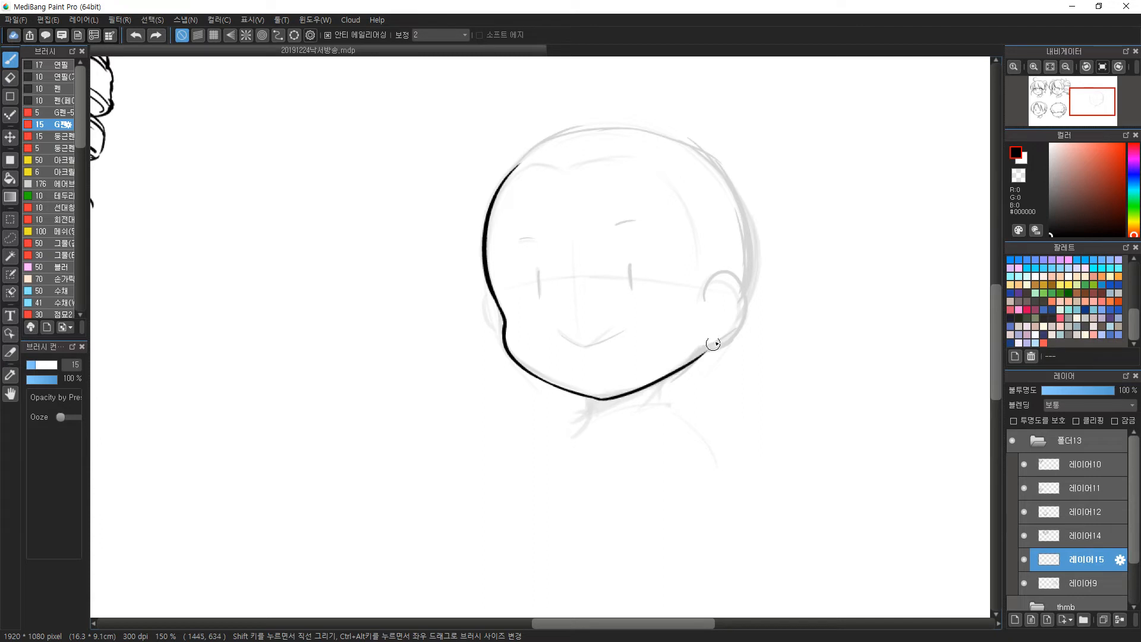
left_click_drag(707, 297, 706, 348)
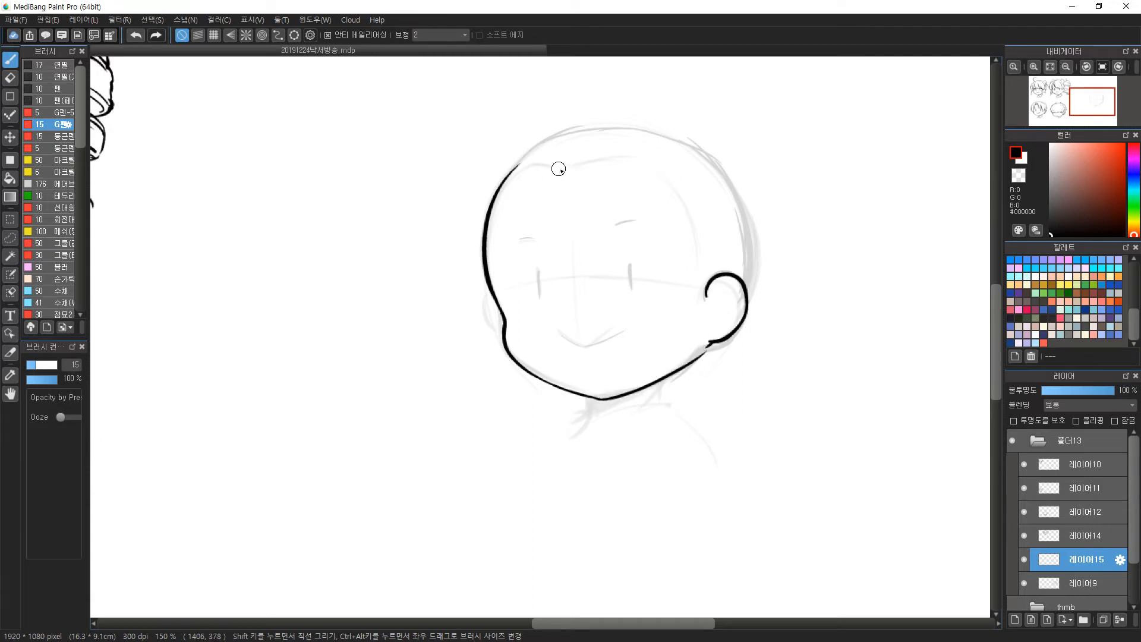
Ink swept-back hair strands from the forehead's parting over the crown and down to the ear.
mouse_move(565, 177)
left_mouse_down()
mouse_move(616, 124)
mouse_move(693, 147)
left_mouse_up()
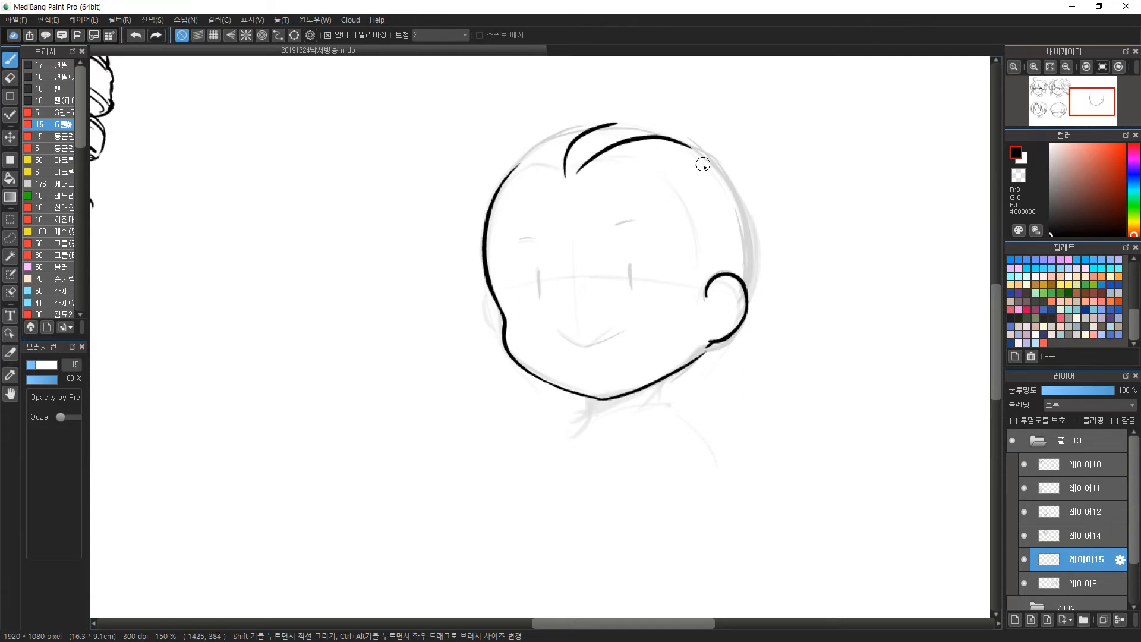
key("ctrl+z")
key("ctrl+z")
mouse_move(567, 180)
left_mouse_down()
mouse_move(651, 123)
mouse_move(727, 150)
left_mouse_up()
left_click_drag(610, 174, 726, 194)
left_click_drag(643, 185, 723, 242)
left_click_drag(667, 209, 722, 270)
left_click_drag(679, 229, 707, 291)
key("ctrl+z")
key("ctrl+z")
Ink a curved tuft outline at the far side of the forehead and short hair strands down the far temple.
left_click_drag(538, 136, 557, 185)
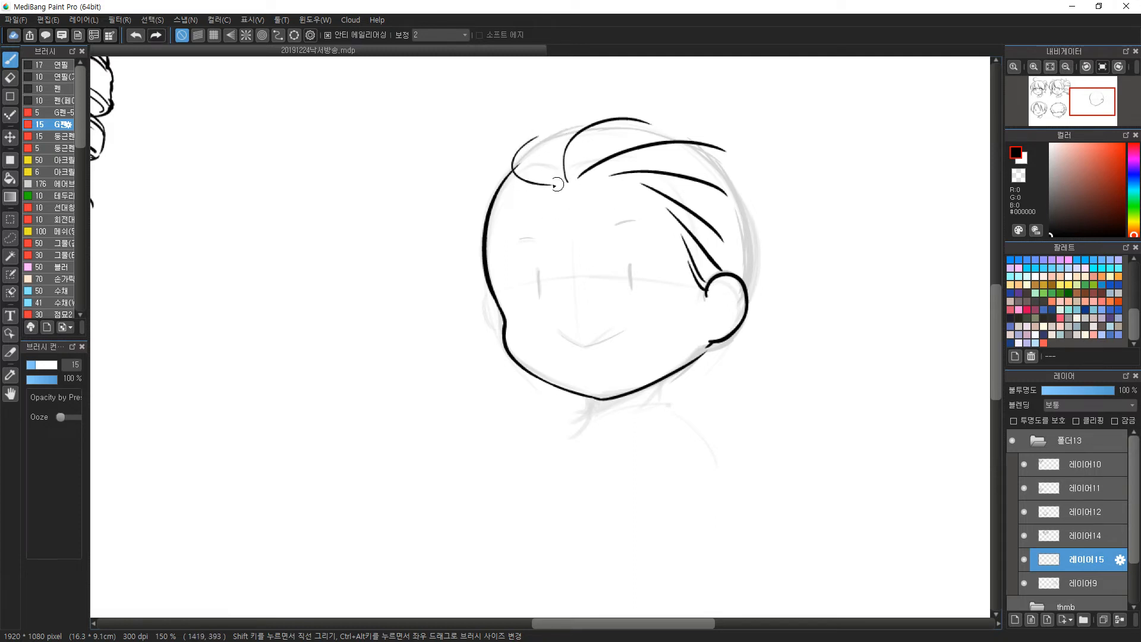
mouse_move(492, 202)
left_mouse_down()
mouse_move(525, 181)
mouse_move(485, 209)
left_mouse_up()
left_click_drag(483, 210, 480, 262)
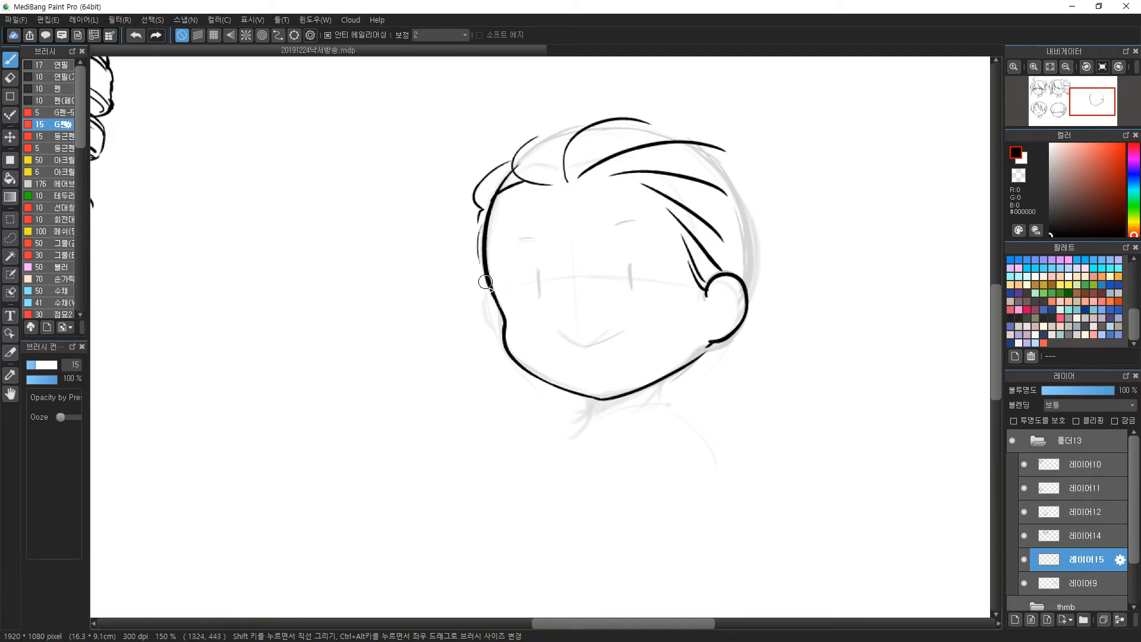
left_click_drag(496, 308, 478, 358)
left_click_drag(497, 316, 480, 389)
key("ctrl+z")
key("ctrl+z")
left_click_drag(482, 211, 478, 249)
Ink the wavy upper outline of the swept-back hair from the far tuft over the crown to a pointed tip.
mouse_move(528, 143)
left_mouse_down()
mouse_move(503, 171)
mouse_move(584, 120)
mouse_move(626, 111)
left_mouse_up()
key("ctrl+z")
key("ctrl+z")
key("e")
mouse_move(519, 161)
left_mouse_down()
mouse_move(522, 172)
mouse_move(564, 113)
mouse_move(595, 105)
left_mouse_up()
key("b")
key("ctrl+z")
key("ctrl+z")
mouse_move(514, 161)
left_mouse_down()
mouse_move(583, 110)
mouse_move(685, 102)
mouse_move(668, 122)
mouse_move(692, 103)
left_mouse_up()
key("ctrl+z")
Close the crown's pointed tip, trim the strand end behind it, and add thin strands beside the forehead parting.
mouse_move(692, 103)
left_mouse_down()
mouse_move(660, 126)
mouse_move(754, 148)
mouse_move(733, 163)
left_mouse_up()
key("ctrl+z")
key("ctrl+z")
key("ctrl+z")
mouse_move(591, 179)
left_mouse_down()
mouse_move(654, 173)
mouse_move(786, 226)
left_mouse_up()
key("ctrl+z")
left_click_drag(735, 197, 762, 272)
key("ctrl+z")
key("ctrl+z")
key("e")
mouse_move(731, 170)
left_mouse_down()
mouse_move(772, 228)
mouse_move(763, 156)
mouse_move(726, 152)
left_mouse_up()
key("b")
left_click_drag(564, 141, 559, 178)
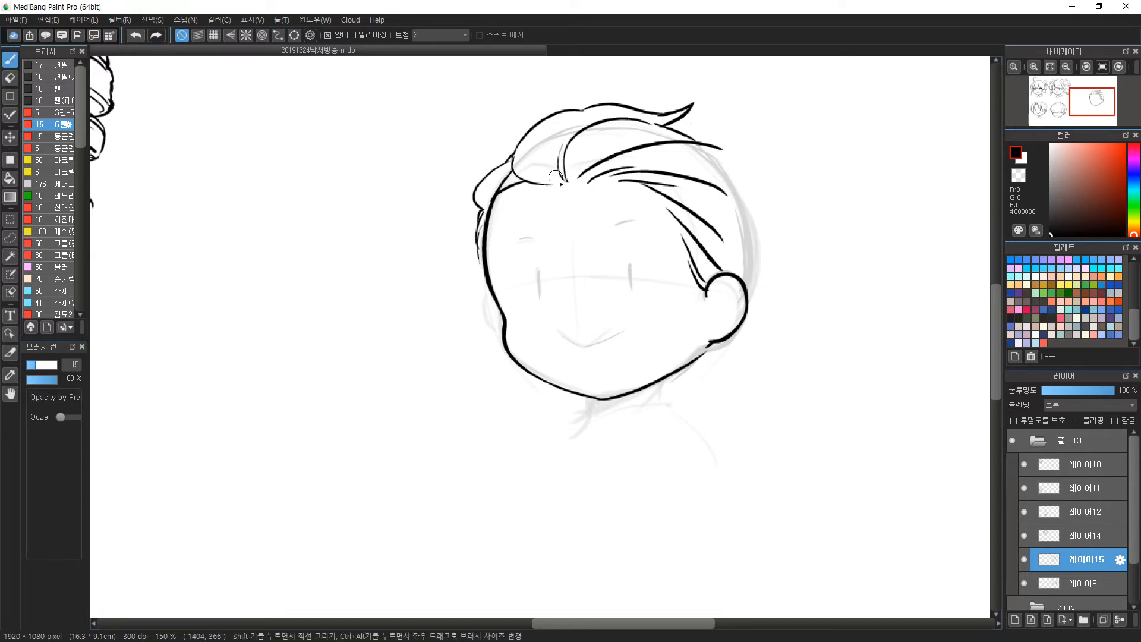
Clean up the overlapping hairline corner at the far temple and erase the far tuft's upper edge.
key("e")
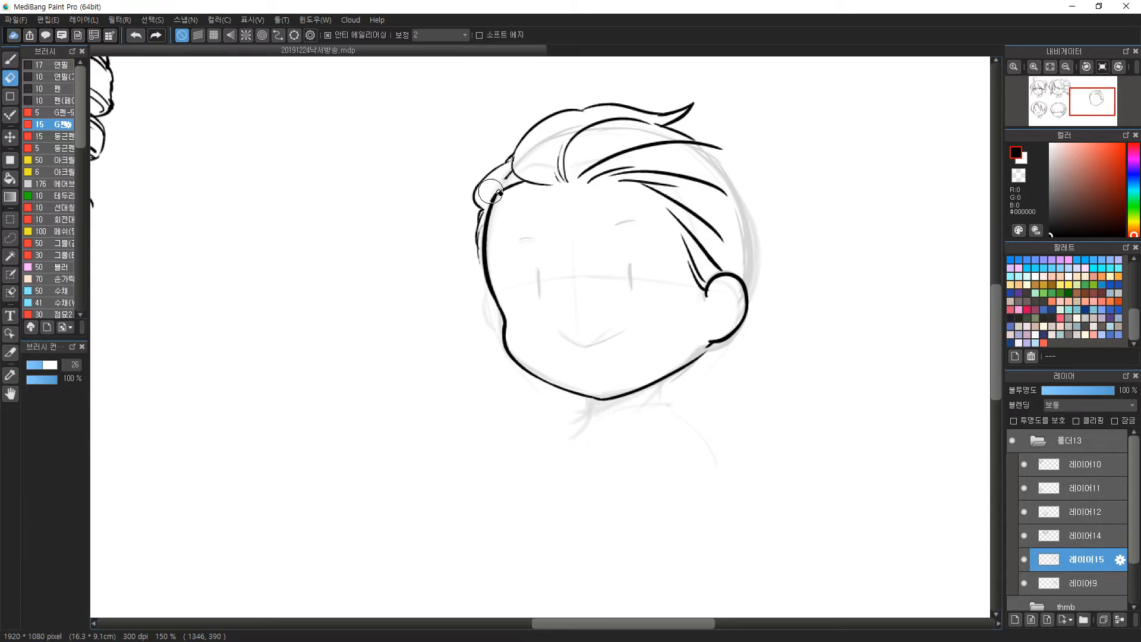
key("b")
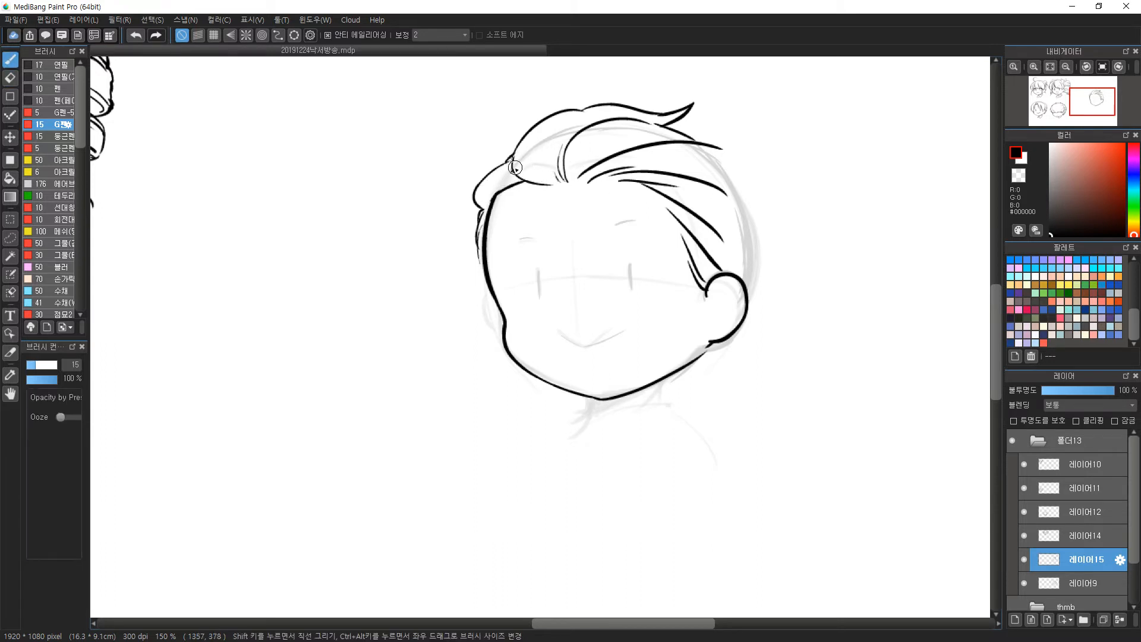
key("e")
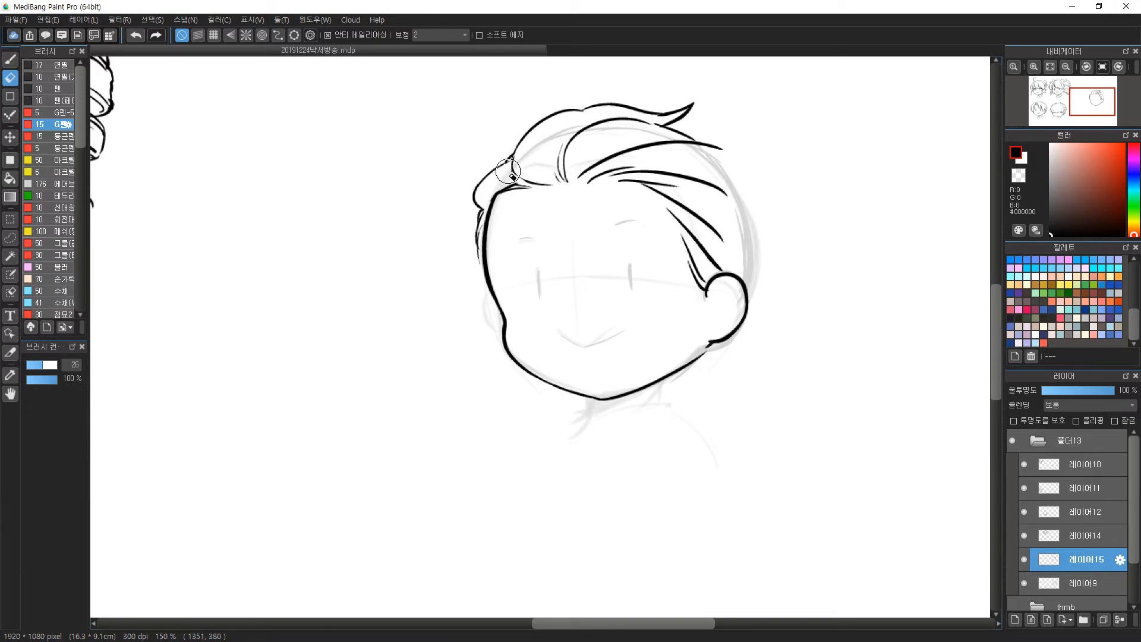
key("b")
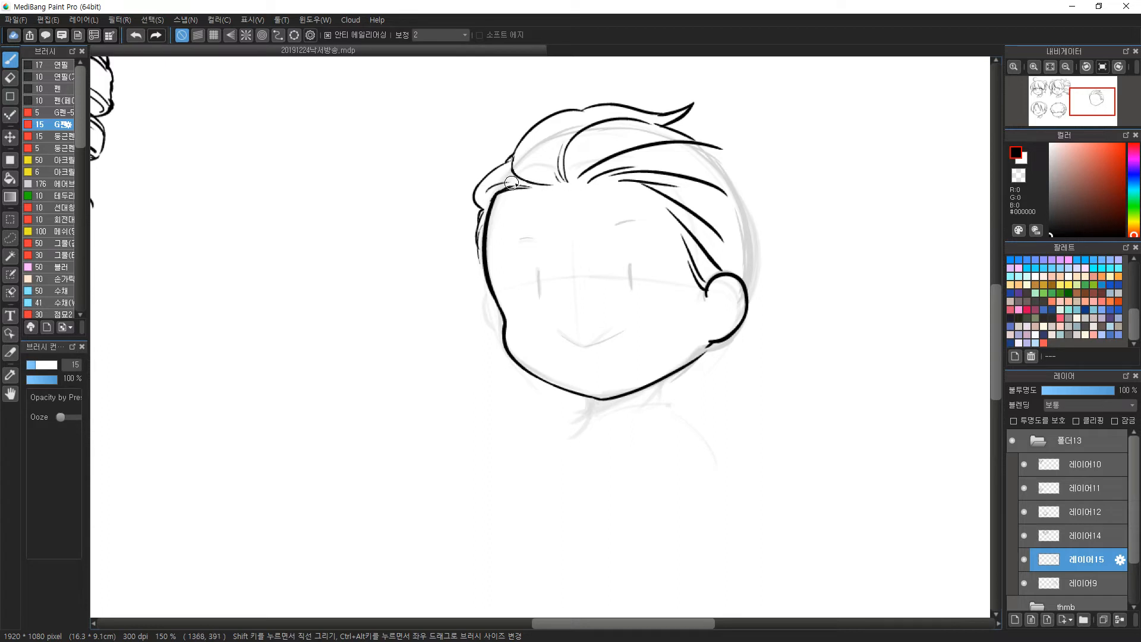
key("e")
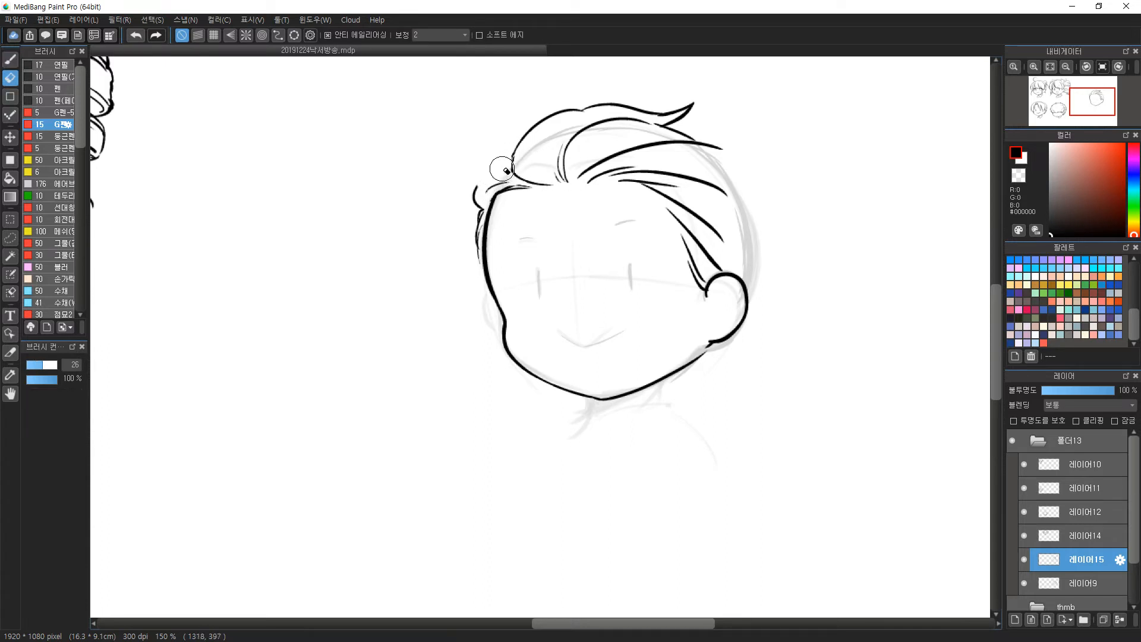
key("b")
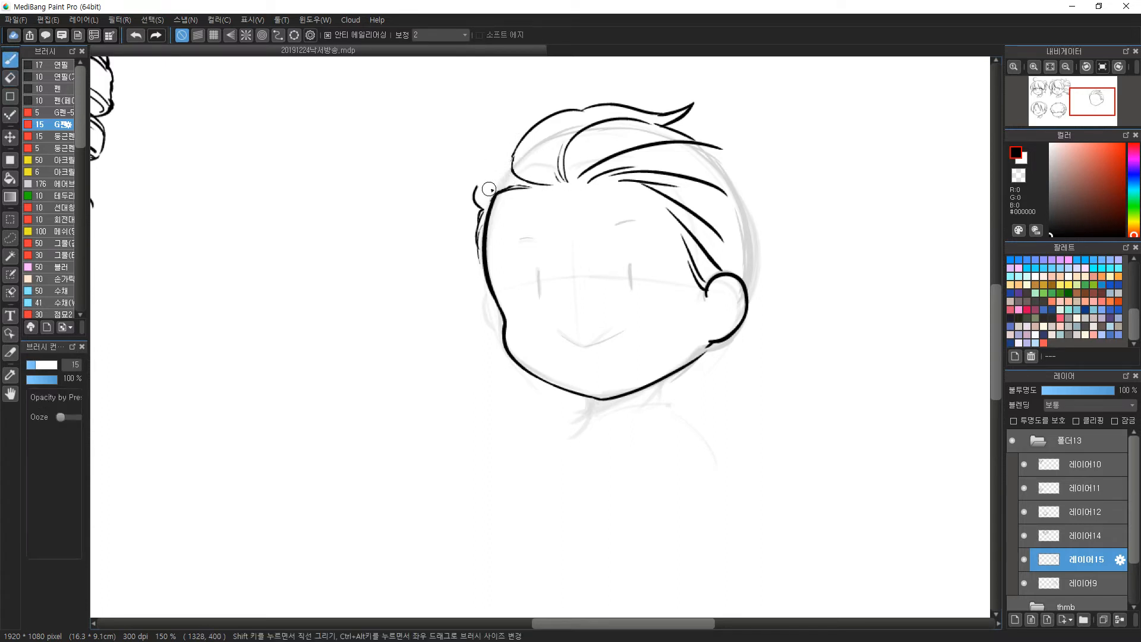
Redraw the far tuft's outline with thin inner strands, and extend the upper back strands into a pointed tip.
key("ctrl+z")
left_click_drag(478, 184, 527, 137)
mouse_move(479, 189)
left_mouse_down()
mouse_move(620, 165)
mouse_move(540, 152)
mouse_move(569, 182)
mouse_move(540, 166)
mouse_move(659, 163)
mouse_move(667, 144)
mouse_move(729, 152)
mouse_move(772, 141)
mouse_move(779, 209)
left_mouse_up()
key("ctrl+z")
Erase the pointed tip at the back of the head and the long upper strand leading to it.
key("e")
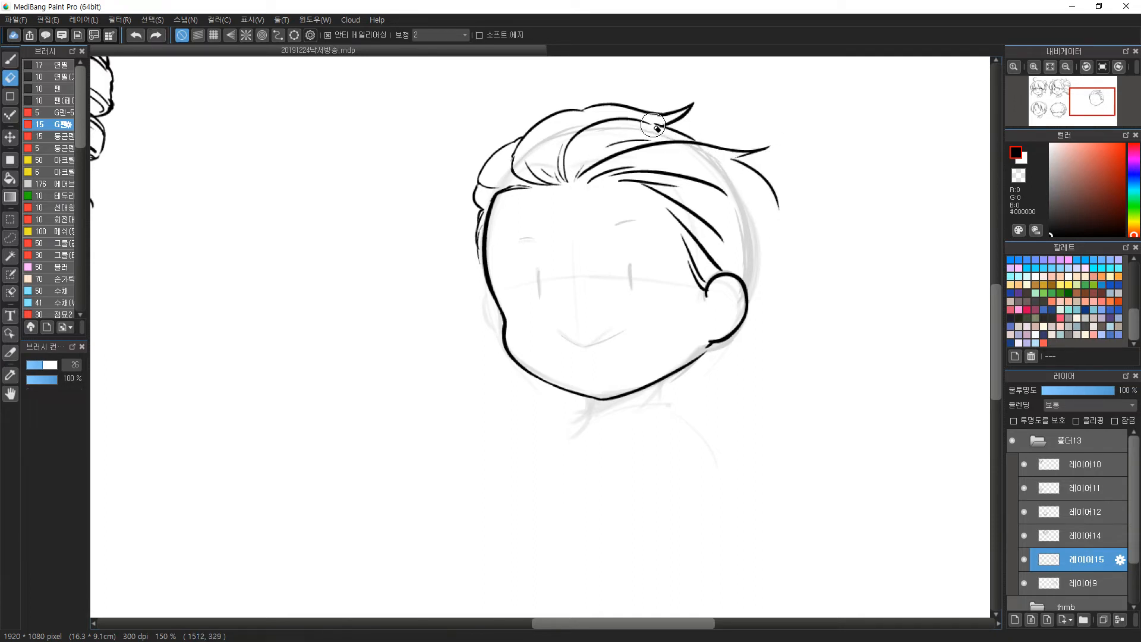
left_click_drag(722, 159, 779, 209)
left_click_drag(734, 155, 762, 150)
mouse_move(582, 171)
left_mouse_down()
mouse_move(654, 142)
mouse_move(607, 146)
mouse_move(710, 145)
left_mouse_up()
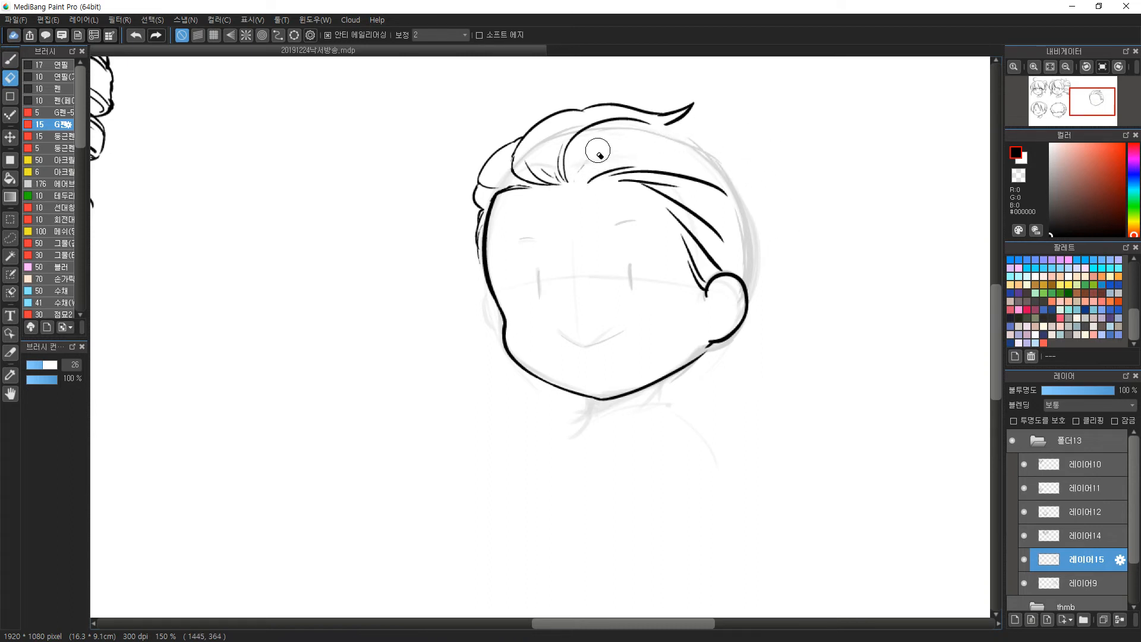
Ink a row of curved, pointed hair tips flicking outward down the back of the head.
key("b")
mouse_move(653, 128)
left_mouse_down()
mouse_move(728, 109)
mouse_move(690, 126)
mouse_move(765, 167)
mouse_move(807, 236)
left_mouse_up()
key("ctrl+z")
key("ctrl+z")
key("ctrl+z")
left_click_drag(737, 243, 813, 232)
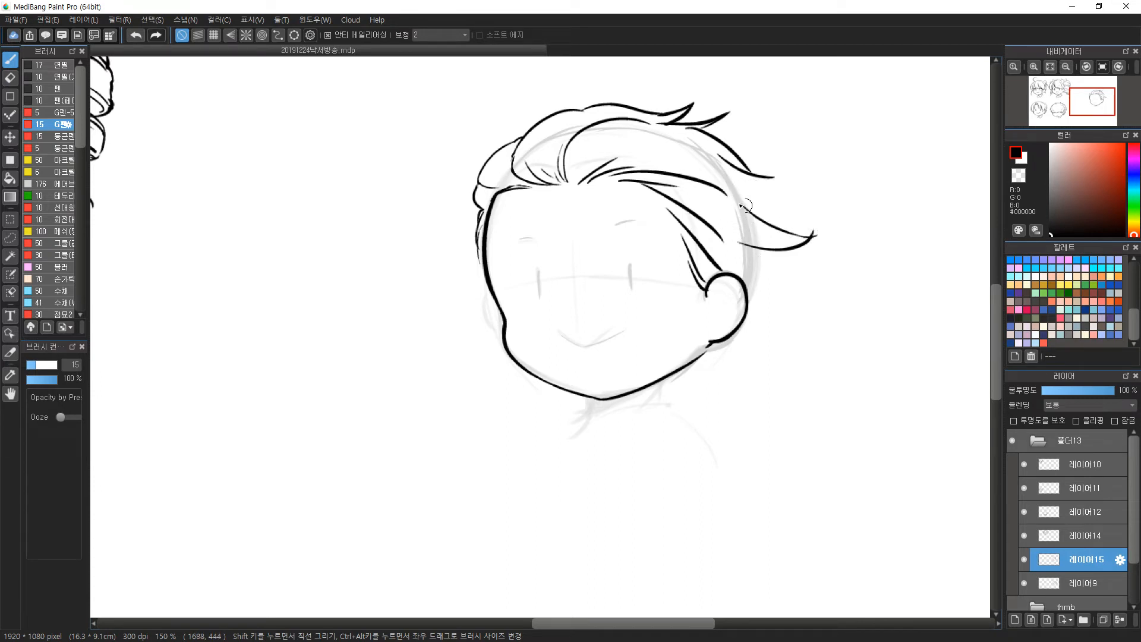
left_click_drag(823, 220, 790, 236)
left_click_drag(735, 171, 796, 211)
Thicken the strands above the ear, and ink the hair curving behind the ear toward the start of a braid.
left_click_drag(679, 229, 704, 262)
key("ctrl+z")
left_click_drag(663, 204, 707, 231)
left_click_drag(772, 251, 770, 284)
mouse_move(723, 250)
left_mouse_down()
mouse_move(767, 293)
mouse_move(746, 348)
mouse_move(698, 367)
mouse_move(691, 399)
left_mouse_up()
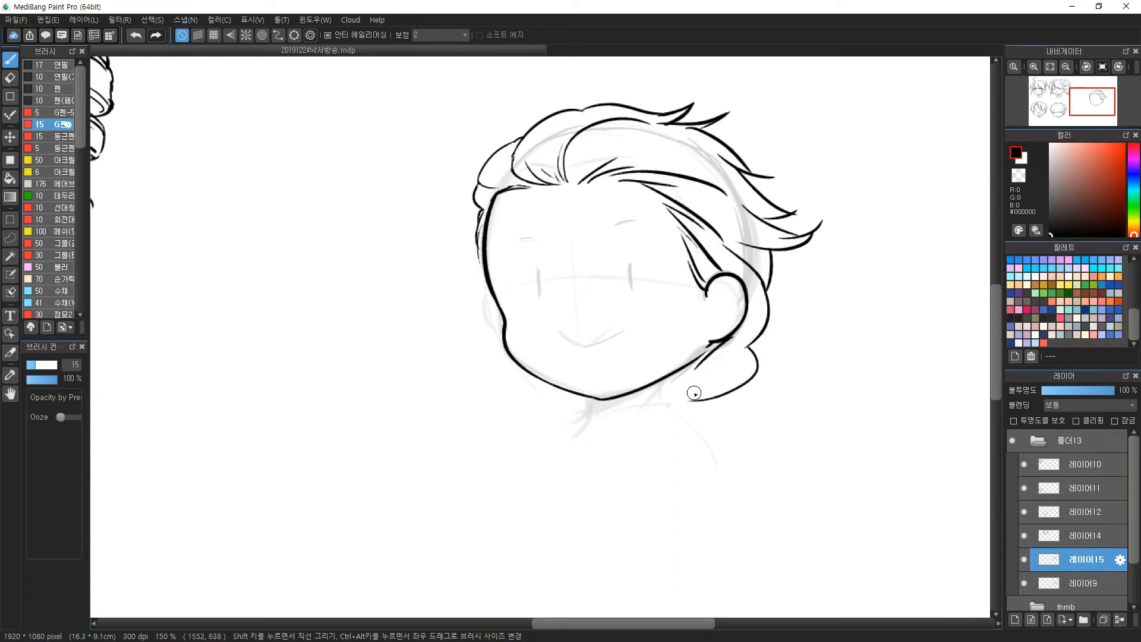
Ink the rounded lower segment of the braid below the jaw with a small dark tie at its end.
left_click_drag(714, 359, 649, 420)
left_click_drag(728, 401, 658, 428)
key("ctrl+z")
key("ctrl+z")
left_click_drag(677, 375, 652, 433)
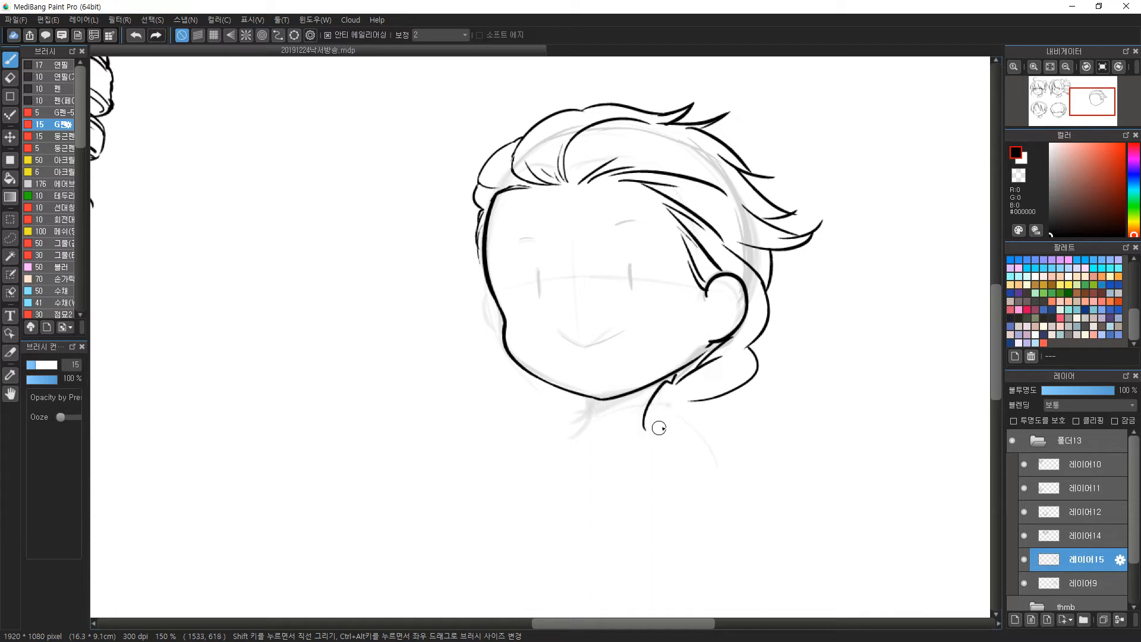
key("ctrl+z")
left_click_drag(673, 384, 645, 429)
key("e")
mouse_move(735, 391)
left_mouse_down()
mouse_move(685, 405)
mouse_move(703, 382)
mouse_move(723, 379)
mouse_move(699, 424)
mouse_move(642, 433)
mouse_move(644, 410)
left_mouse_up()
key("b")
key("ctrl+z")
key("ctrl+z")
key("ctrl+z")
key("e")
key("b")
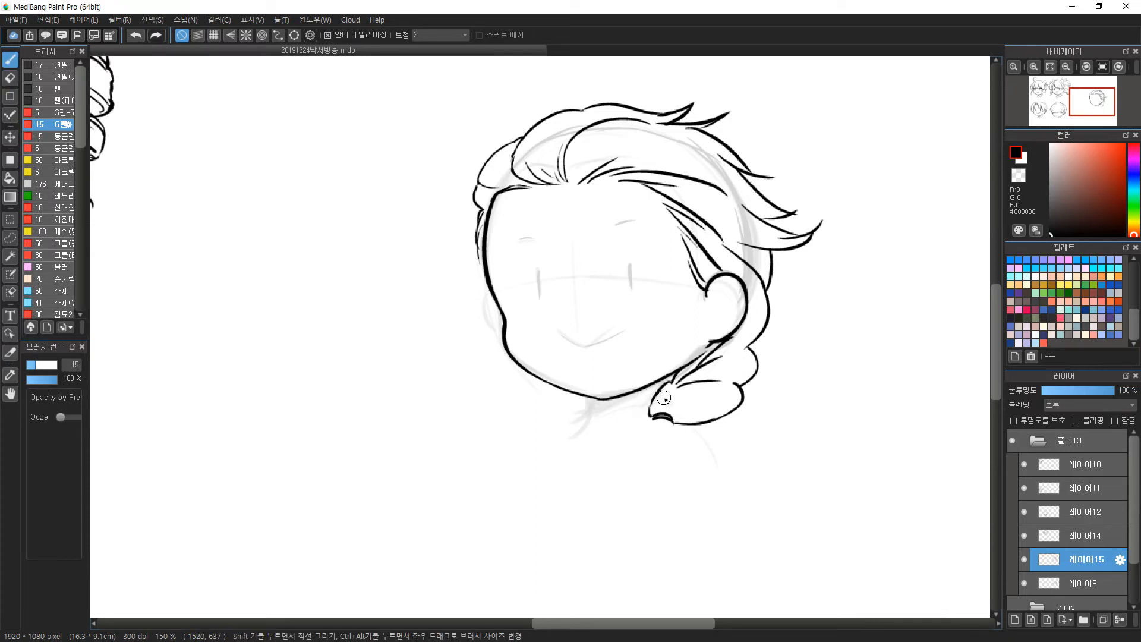
Erase the braid's inner line beside the jaw and redraw short overlap strokes there.
key("e")
mouse_move(677, 391)
left_mouse_down()
mouse_move(727, 383)
mouse_move(705, 378)
mouse_move(727, 352)
left_mouse_up()
key("b")
left_click_drag(677, 384, 719, 357)
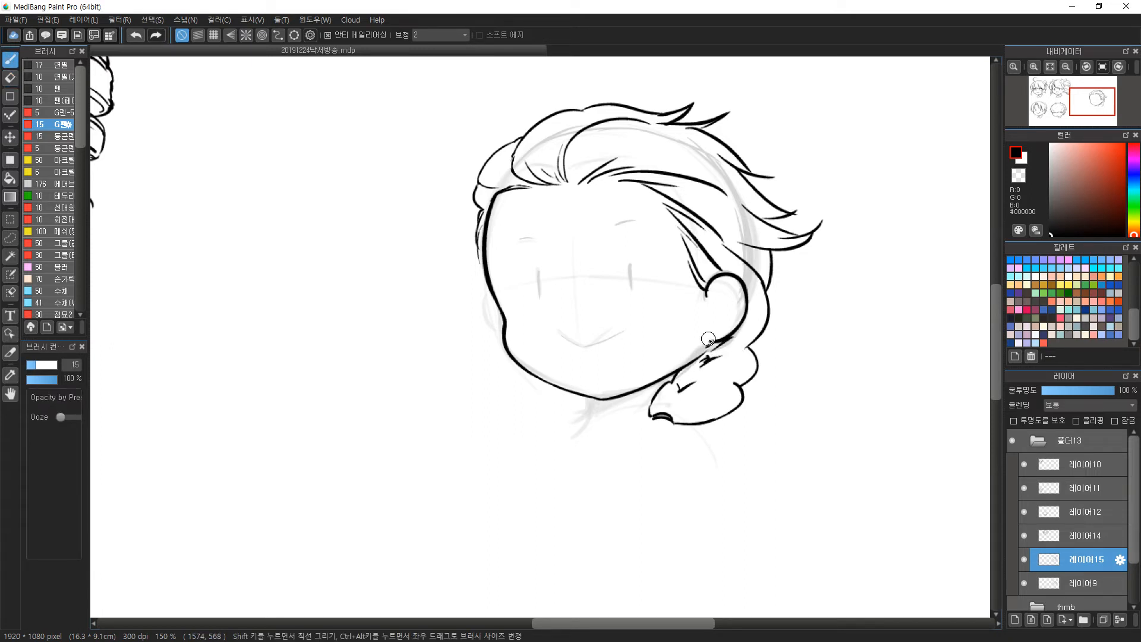
Ink the curled tail below the braid's tie, and rework the braid's upper edge beneath the ear.
mouse_move(648, 423)
left_mouse_down()
mouse_move(611, 451)
mouse_move(623, 467)
left_mouse_up()
key("ctrl+z")
mouse_move(681, 433)
left_mouse_down()
mouse_move(633, 478)
mouse_move(665, 488)
left_mouse_up()
key("e")
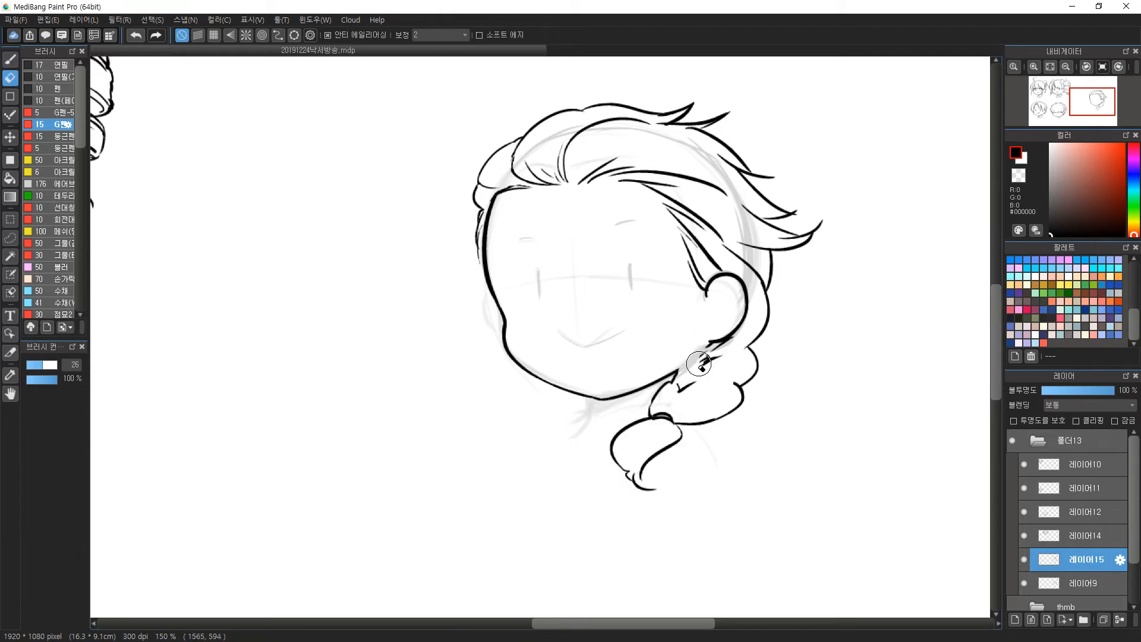
mouse_move(695, 369)
left_mouse_down()
mouse_move(724, 347)
mouse_move(702, 376)
mouse_move(706, 351)
mouse_move(674, 380)
mouse_move(715, 355)
mouse_move(688, 361)
mouse_move(705, 346)
mouse_move(740, 346)
mouse_move(709, 358)
mouse_move(746, 343)
left_mouse_up()
key("b")
key("ctrl+z")
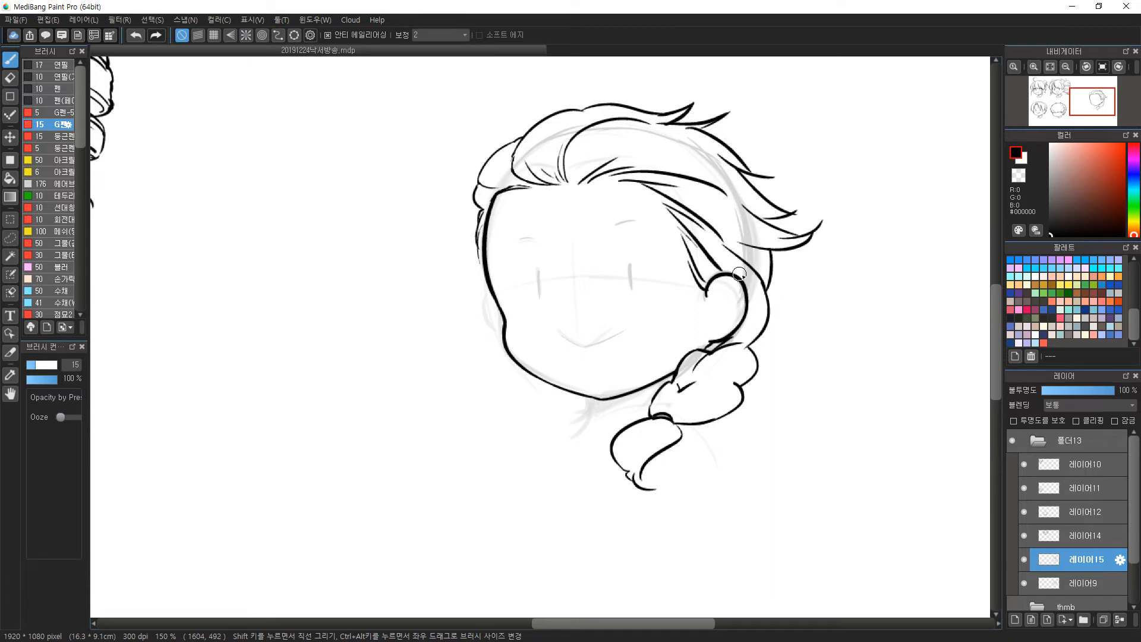
Add pointed strands above and behind the ear and thin strands rising from the forehead over the crown.
mouse_move(693, 250)
left_mouse_down()
mouse_move(766, 284)
mouse_move(776, 267)
mouse_move(738, 256)
mouse_move(765, 269)
mouse_move(797, 248)
mouse_move(751, 248)
mouse_move(775, 256)
left_mouse_up()
key("ctrl+z")
key("ctrl+z")
key("ctrl+z")
key("e")
key("b")
key("ctrl+z")
key("ctrl+z")
left_click_drag(592, 169, 635, 141)
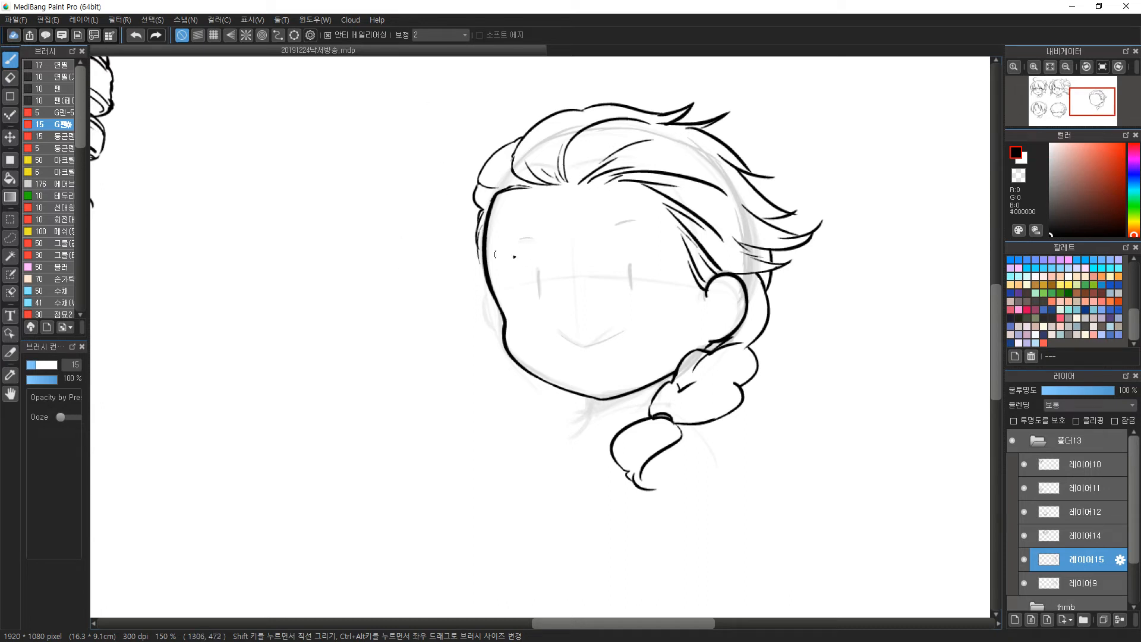
Erase the heavy contour at the far temple and redraw it as thin hairline strands with hair behind the cheek.
left_click_drag(519, 237, 551, 238)
key("ctrl+z")
key("e")
mouse_move(505, 195)
left_mouse_down()
mouse_move(478, 267)
mouse_move(483, 221)
mouse_move(505, 209)
mouse_move(482, 262)
left_mouse_up()
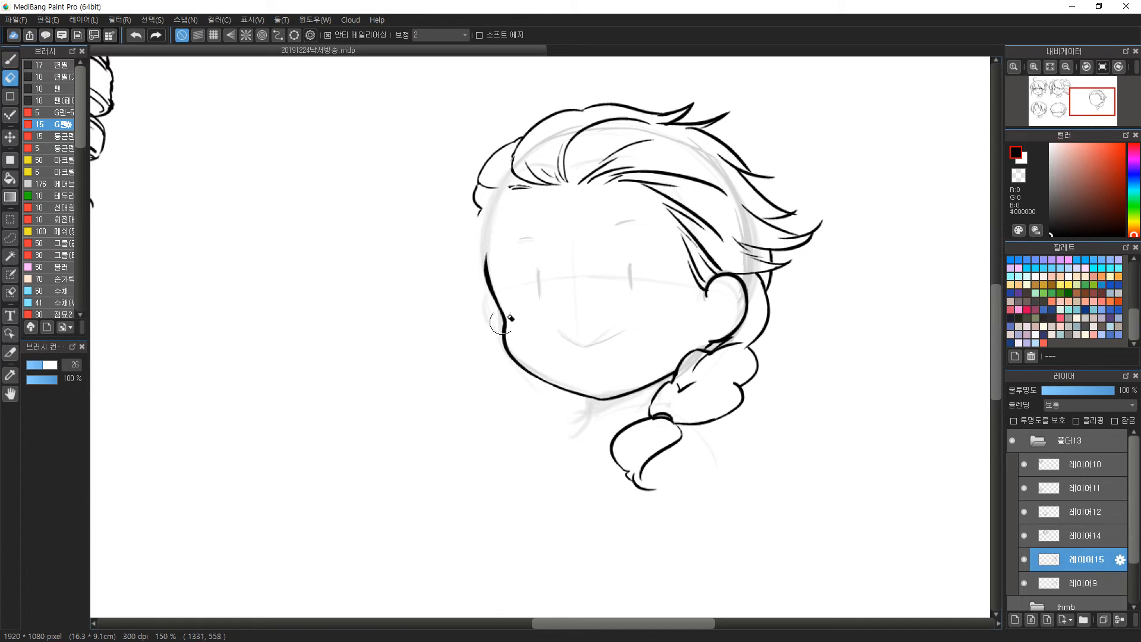
key("b")
left_click_drag(487, 209, 480, 249)
left_click_drag(498, 208, 483, 256)
mouse_move(526, 189)
left_mouse_down()
mouse_move(485, 257)
mouse_move(478, 317)
left_mouse_up()
left_click_drag(485, 258, 494, 341)
Ink the far eye with a thick upper lid, oval iris, dark pupil, highlight and small lashes.
mouse_move(504, 290)
left_mouse_down()
mouse_move(558, 295)
mouse_move(526, 275)
mouse_move(546, 299)
mouse_move(545, 286)
mouse_move(521, 284)
mouse_move(549, 300)
mouse_move(532, 309)
mouse_move(558, 293)
mouse_move(551, 283)
mouse_move(545, 322)
left_mouse_up()
key("ctrl+z")
key("ctrl+z")
mouse_move(531, 278)
left_mouse_down()
mouse_move(552, 306)
mouse_move(537, 284)
mouse_move(550, 287)
mouse_move(526, 279)
mouse_move(524, 306)
mouse_move(526, 280)
mouse_move(552, 297)
left_mouse_up()
key("ctrl+z")
key("ctrl+z")
key("ctrl+z")
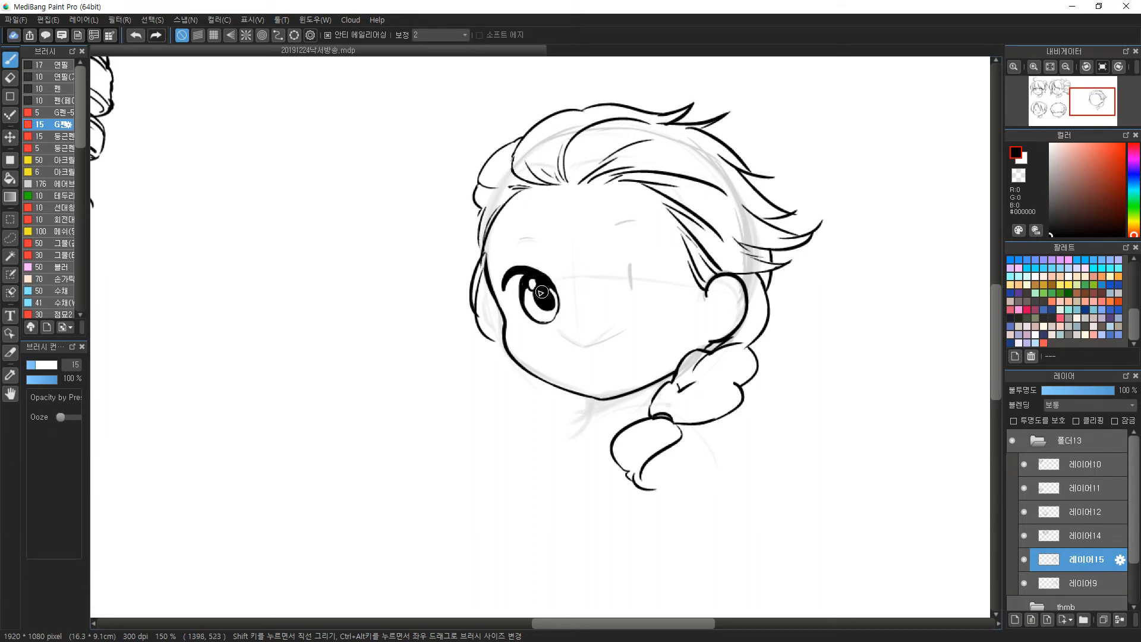
mouse_move(510, 283)
left_mouse_down()
mouse_move(525, 317)
mouse_move(530, 271)
left_mouse_up()
key("ctrl+z")
Ink the near eye's thick arched upper lid with small lashes.
left_click_drag(611, 281, 672, 268)
key("ctrl+z")
key("ctrl+z")
mouse_move(605, 282)
left_mouse_down()
mouse_move(628, 263)
mouse_move(676, 270)
mouse_move(663, 263)
mouse_move(659, 287)
mouse_move(623, 254)
mouse_move(656, 254)
left_mouse_up()
key("ctrl+z")
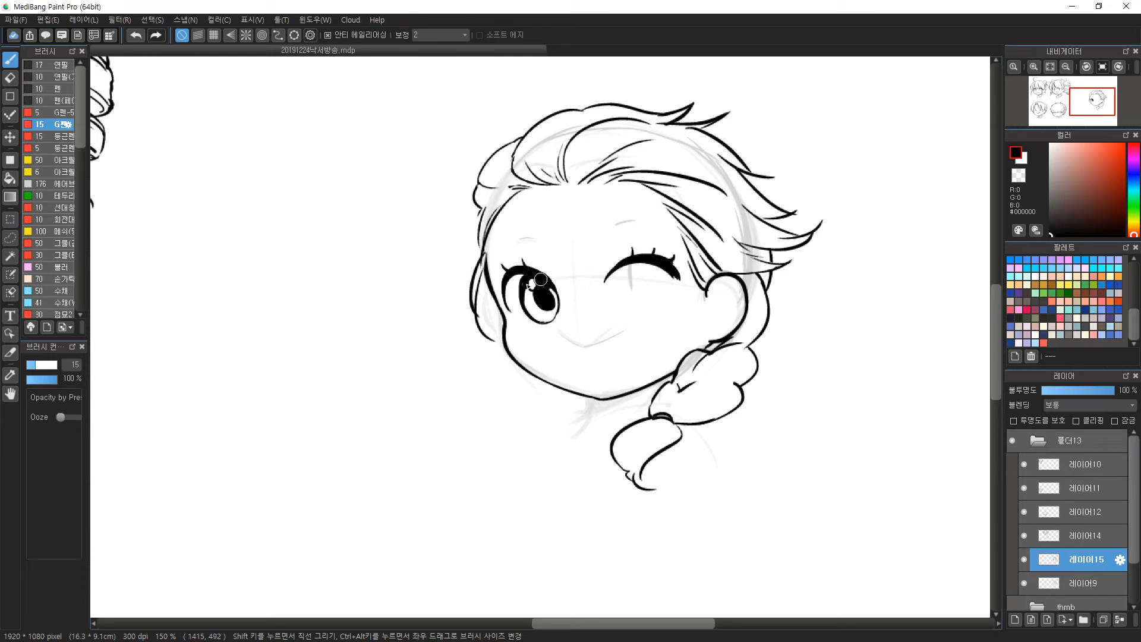
Ink the near eye's round iris with a filled pupil and a highlight, and thicken its outer lid corner.
mouse_move(639, 264)
left_mouse_down()
mouse_move(634, 315)
mouse_move(647, 319)
left_mouse_up()
key("ctrl+z")
key("ctrl+z")
left_click_drag(625, 271, 639, 310)
key("ctrl+z")
key("ctrl+z")
key("ctrl+z")
mouse_move(619, 273)
left_mouse_down()
mouse_move(628, 314)
mouse_move(657, 321)
left_mouse_up()
mouse_move(679, 278)
left_mouse_down()
mouse_move(669, 316)
mouse_move(679, 302)
left_mouse_up()
mouse_move(669, 262)
left_mouse_down()
mouse_move(685, 287)
mouse_move(662, 300)
mouse_move(656, 280)
mouse_move(651, 289)
mouse_move(629, 274)
mouse_move(644, 264)
mouse_move(635, 267)
left_mouse_up()
key("ctrl+z")
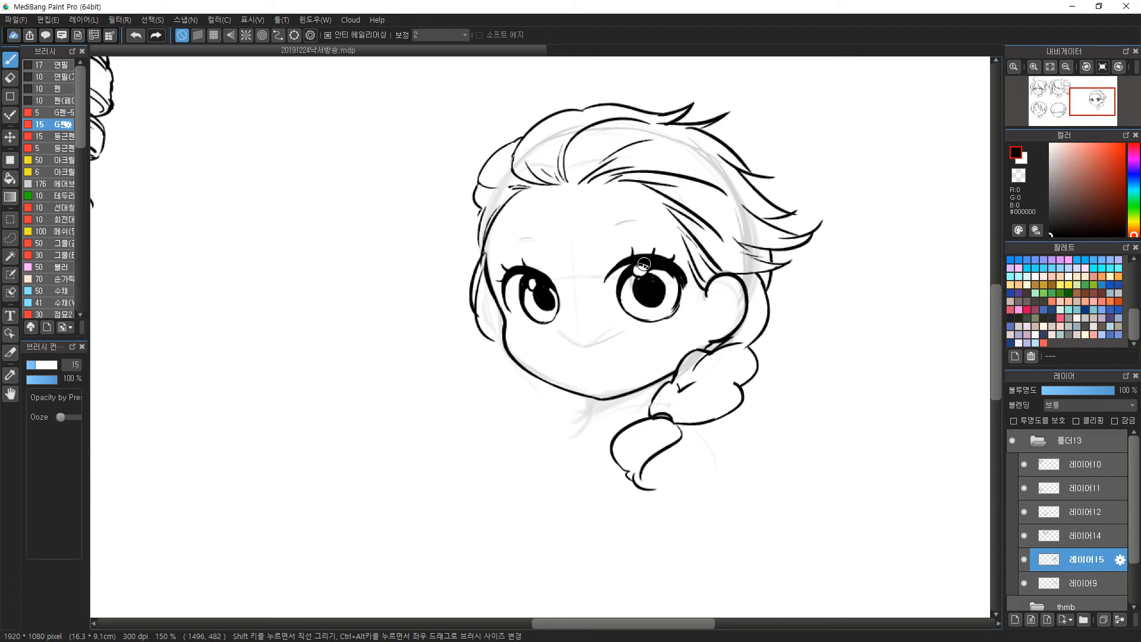
Ink short eyebrows above both eyes and a smiling mouth, and touch up the near eye's outer edge.
left_click_drag(605, 272, 628, 255)
key("ctrl+z")
key("ctrl+z")
left_click_drag(522, 236, 631, 229)
left_click_drag(561, 330, 610, 350)
key("ctrl+z")
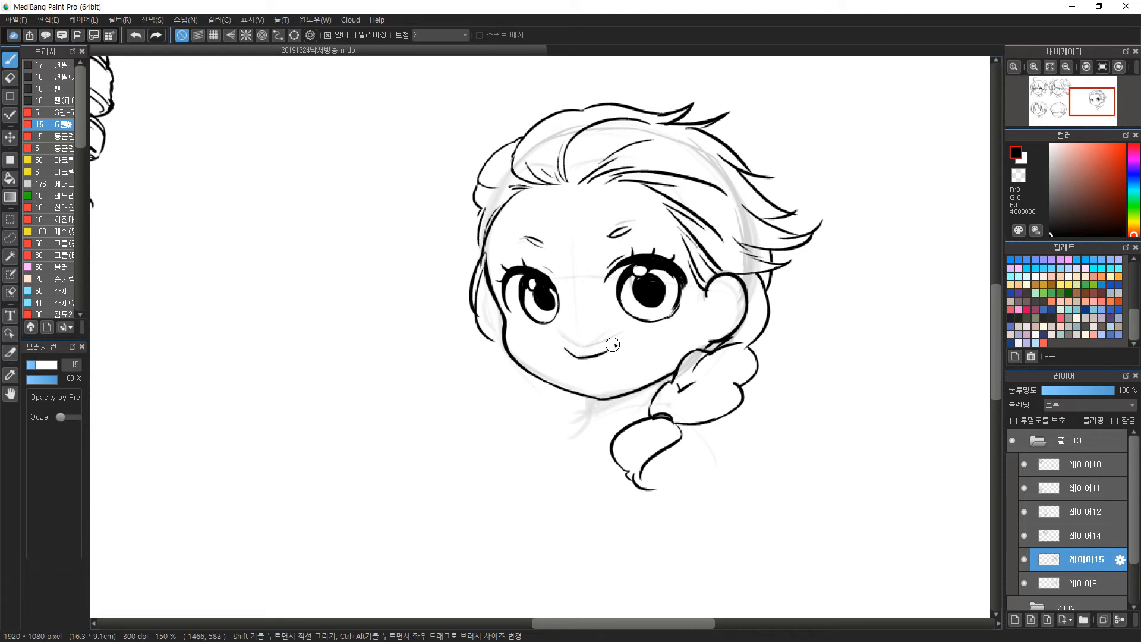
mouse_move(670, 270)
left_mouse_down()
mouse_move(684, 284)
mouse_move(678, 305)
left_mouse_up()
key("ctrl+z")
key("ctrl+z")
left_click_drag(596, 357, 620, 344)
key("ctrl+z")
Ink the neck beneath the chin, touch up the earlobe, and add a hair strand at the far temple.
mouse_move(714, 333)
left_mouse_down()
mouse_move(743, 342)
mouse_move(705, 344)
left_mouse_up()
key("e")
key("b")
key("ctrl+z")
mouse_move(615, 401)
left_mouse_down()
mouse_move(598, 425)
mouse_move(634, 419)
left_mouse_up()
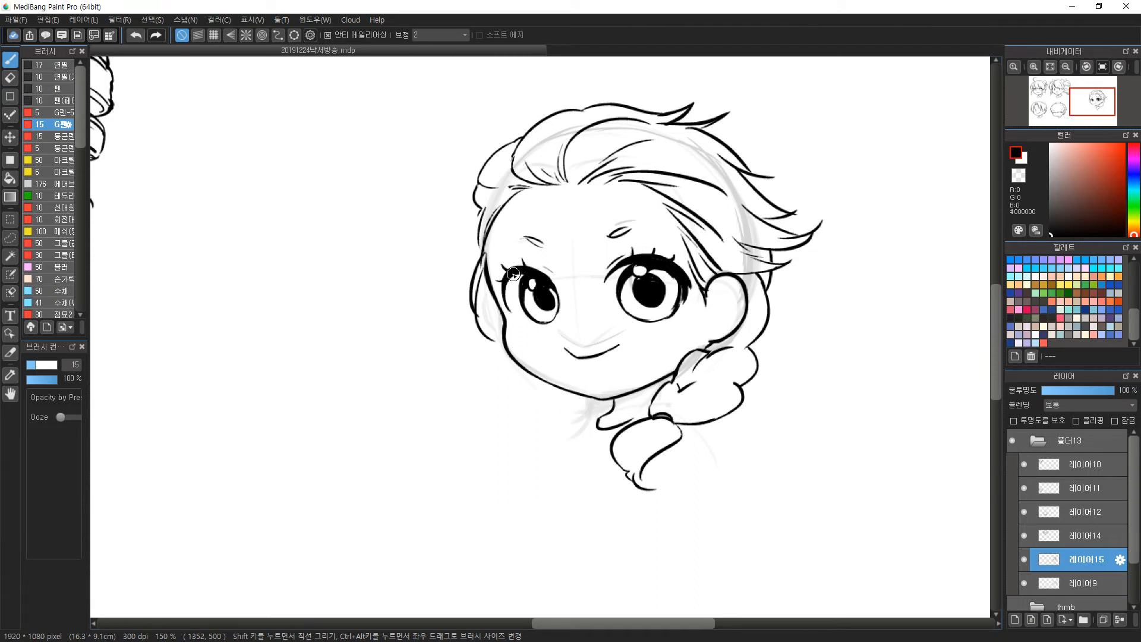
left_click_drag(479, 219, 486, 249)
key("e")
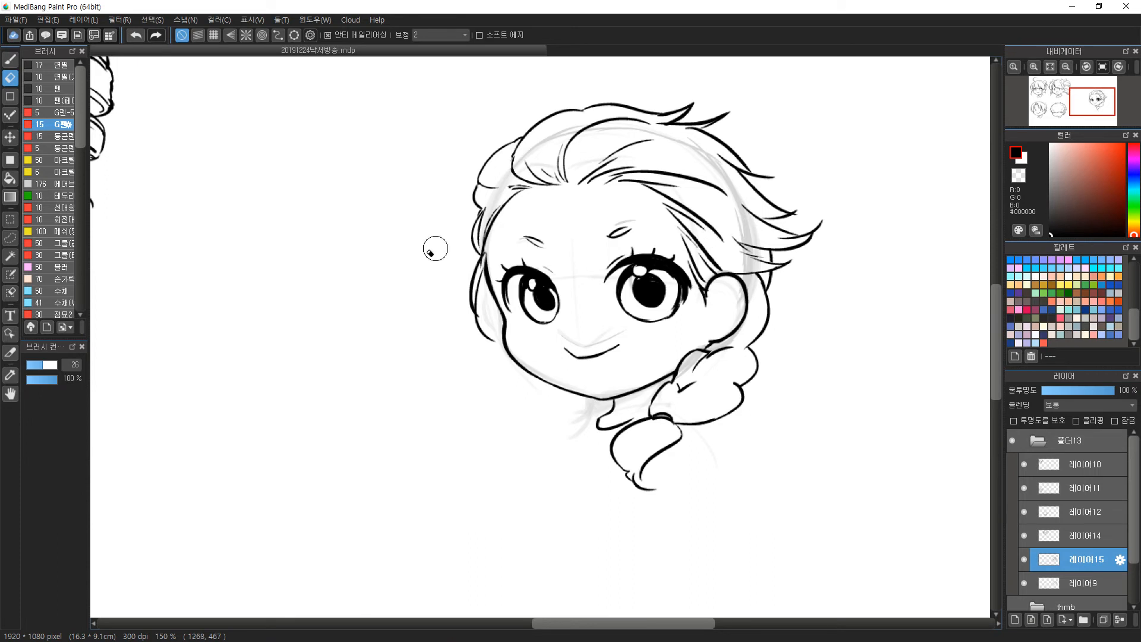
Draw four small cyan star-shaped snowflakes around the braided head, two on each side.
left_click(1110, 268)
key("b")
mouse_move(420, 243)
left_mouse_down()
mouse_move(445, 256)
mouse_move(429, 260)
left_mouse_up()
left_click_drag(419, 250, 447, 246)
left_click_drag(464, 389, 490, 403)
mouse_move(823, 292)
left_mouse_down()
mouse_move(809, 321)
mouse_move(832, 298)
mouse_move(824, 314)
left_mouse_up()
left_click_drag(783, 136, 800, 152)
mouse_move(799, 134)
left_mouse_down()
mouse_move(780, 160)
mouse_move(812, 141)
left_mouse_up()
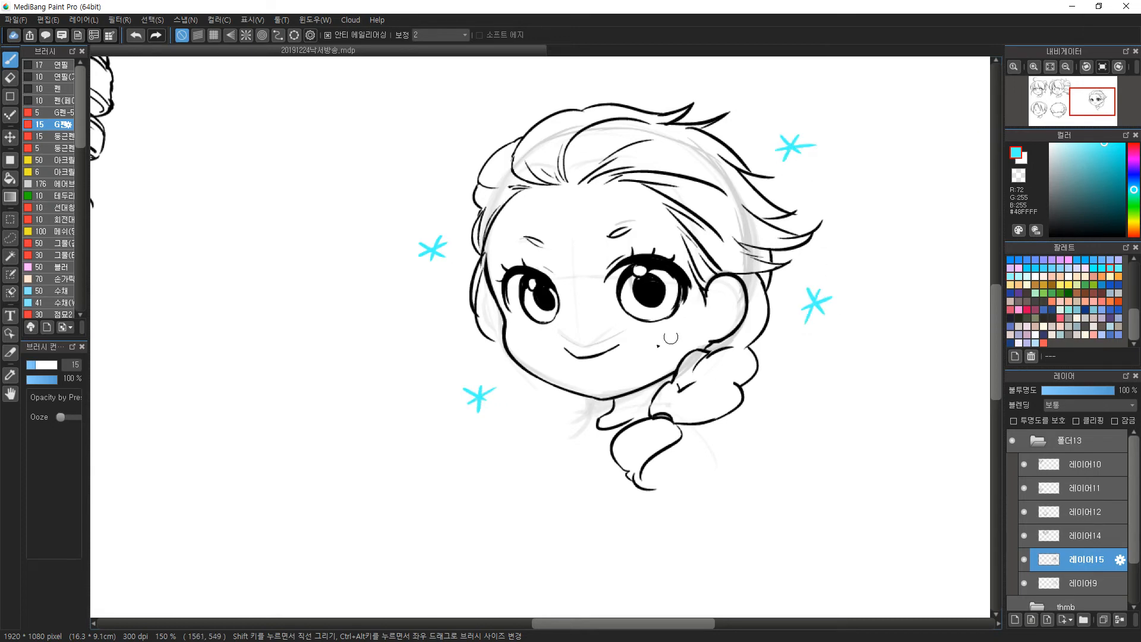
Move the braided head into the top row beside the others, and the rough sketch on 레이어9 into the empty lower area.
scroll(678, 283, "down", 3)
key("v")
mouse_move(673, 296)
left_mouse_down()
mouse_move(538, 143)
mouse_move(564, 208)
mouse_move(546, 198)
mouse_move(500, 390)
mouse_move(539, 232)
left_mouse_up()
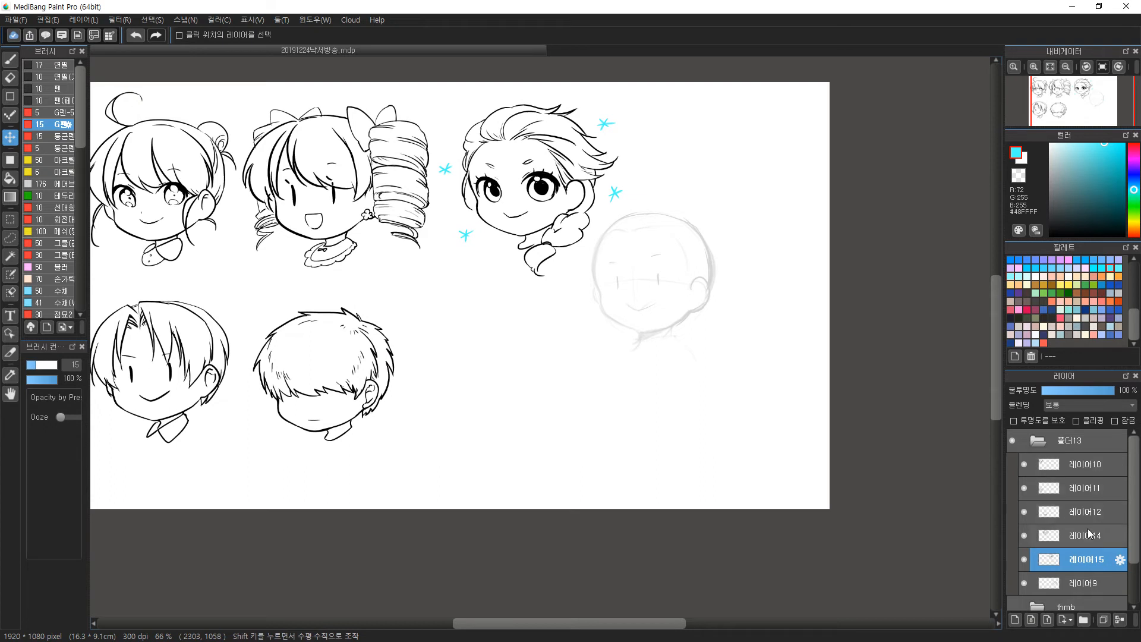
left_click(1103, 585)
left_click_drag(650, 301, 686, 379)
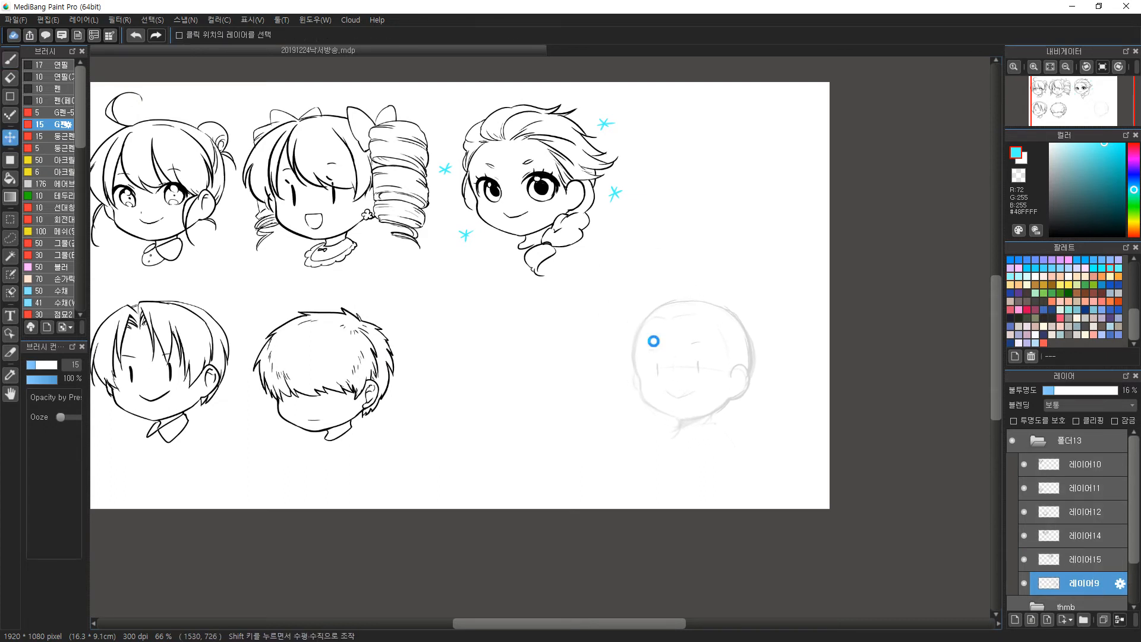
Add a new layer above the rough sketch's layer and set the brush color to black.
scroll(654, 334, "up", 4)
left_click_drag(713, 390, 598, 270)
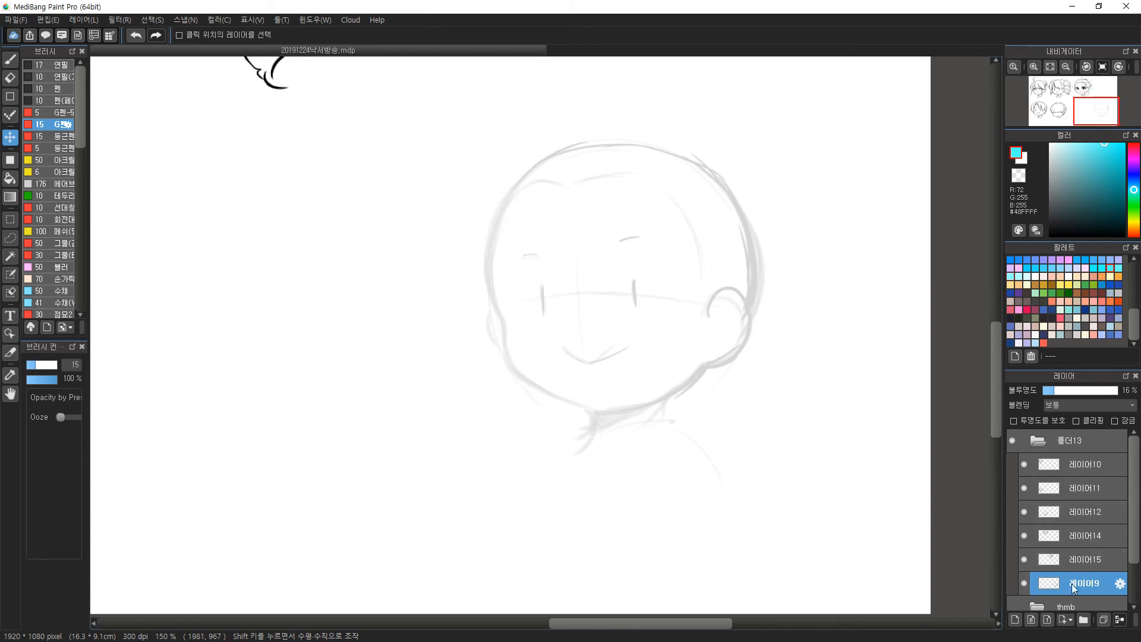
left_click(1016, 620)
key("b")
left_click_drag(637, 330, 622, 307)
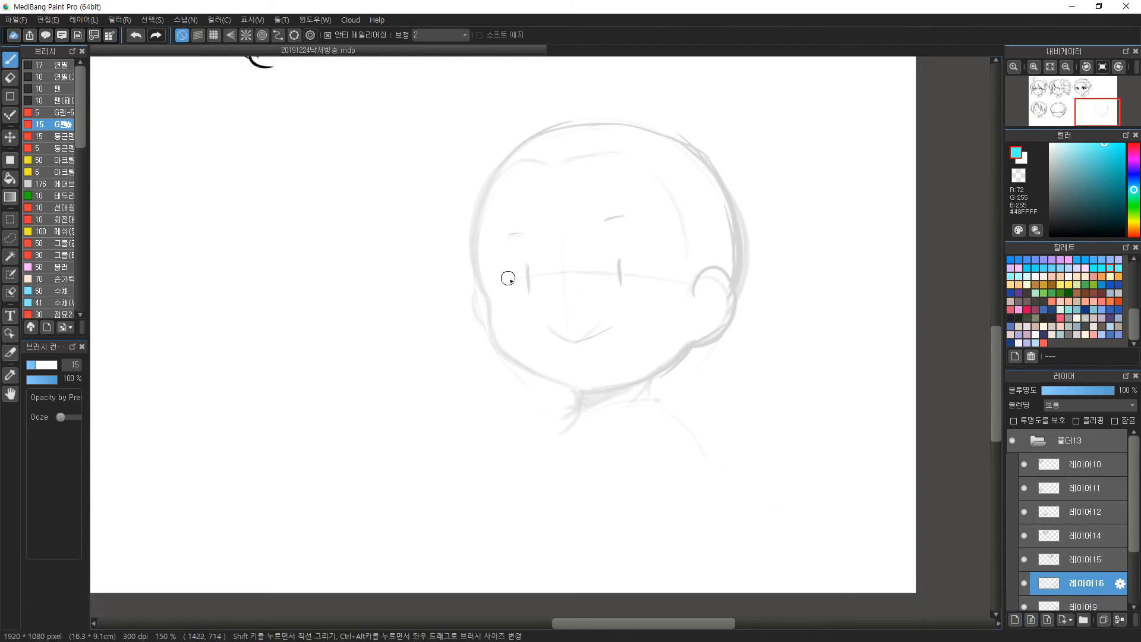
left_click_drag(513, 262, 527, 281)
left_click_drag(517, 157, 511, 319)
key("ctrl+z")
left_click(1051, 236)
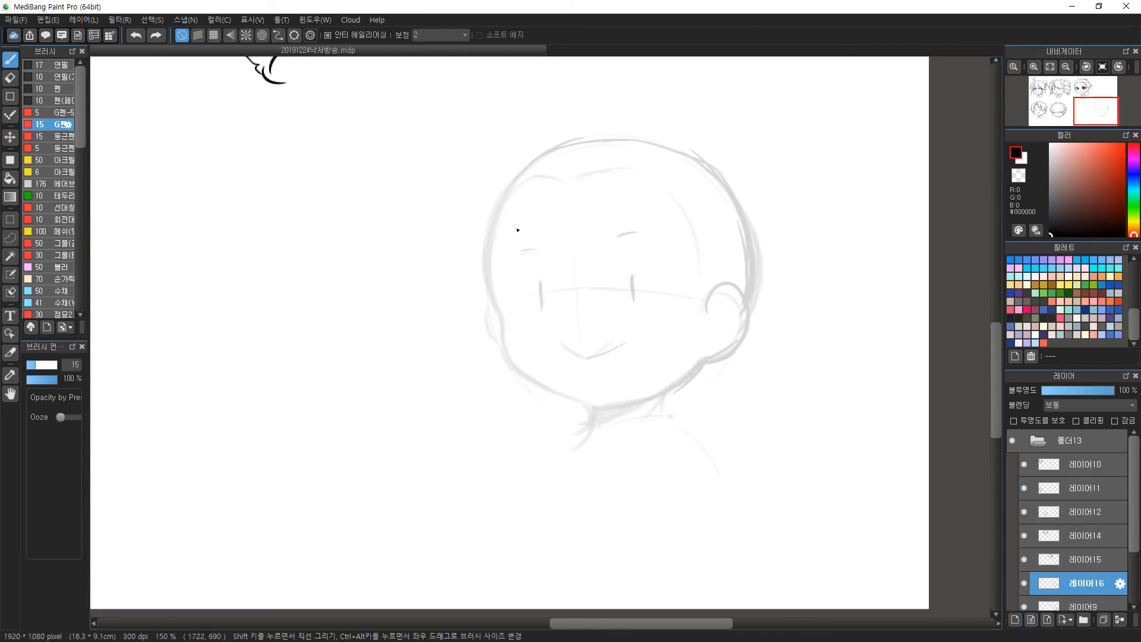
Ink the curved far side of the forehead over the sketch, down to eye level.
left_click_drag(534, 162, 498, 310)
key("ctrl+z")
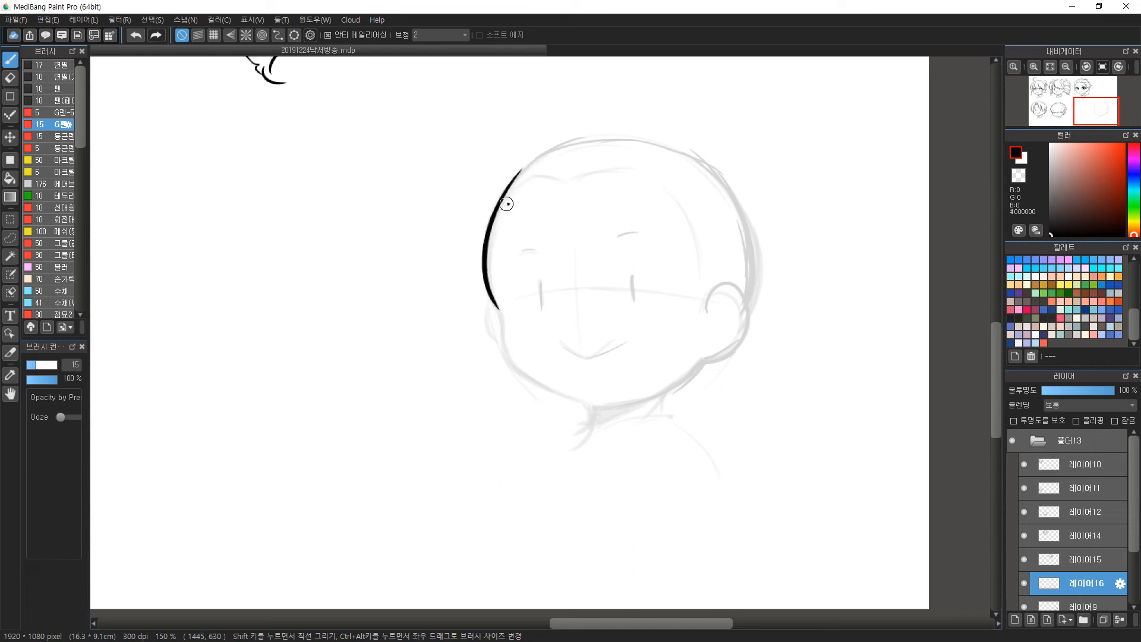
key("ctrl+z")
mouse_move(517, 181)
left_mouse_down()
mouse_move(497, 308)
mouse_move(509, 362)
left_mouse_up()
key("ctrl+z")
key("ctrl+z")
Ink the cheek, chin and jaw as one contour, and outline the near ear.
left_click_drag(499, 309, 565, 398)
key("ctrl+z")
mouse_move(502, 307)
left_mouse_down()
mouse_move(577, 402)
mouse_move(648, 397)
left_mouse_up()
key("ctrl+z")
mouse_move(564, 397)
left_mouse_down()
mouse_move(624, 400)
mouse_move(654, 366)
mouse_move(707, 350)
left_mouse_up()
mouse_move(709, 305)
left_mouse_down()
mouse_move(744, 300)
mouse_move(712, 345)
left_mouse_up()
left_click_drag(548, 196, 592, 138)
key("ctrl+z")
left_click_drag(544, 196, 577, 138)
key("ctrl+z")
left_click_drag(696, 155, 629, 193)
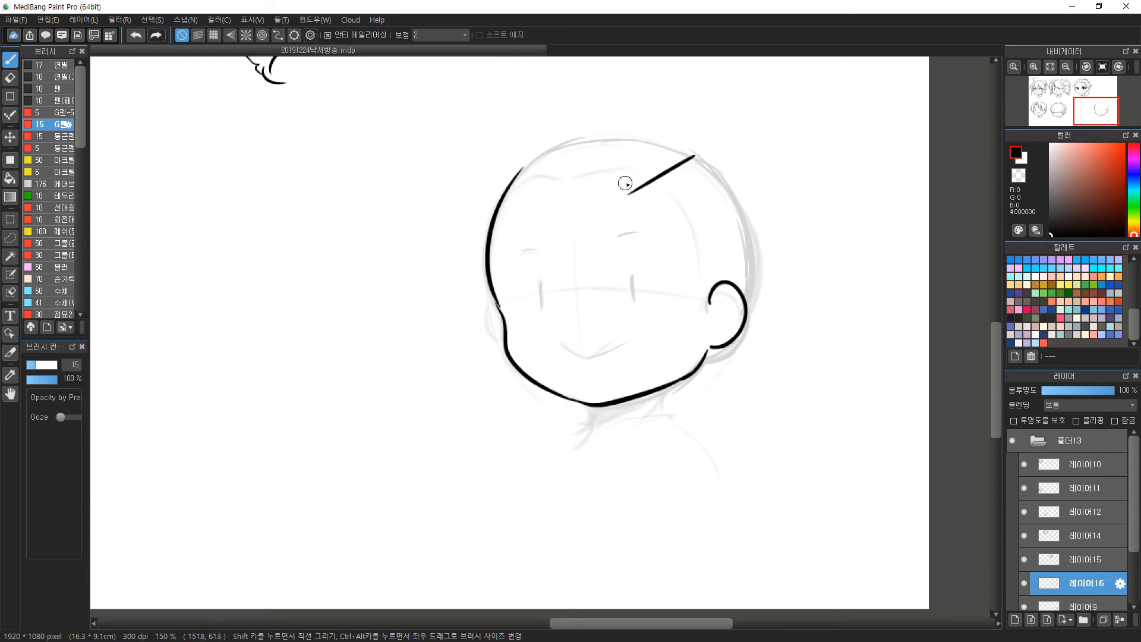
left_click_drag(550, 161, 609, 184)
mouse_move(639, 199)
left_mouse_down()
mouse_move(675, 224)
mouse_move(701, 274)
left_mouse_up()
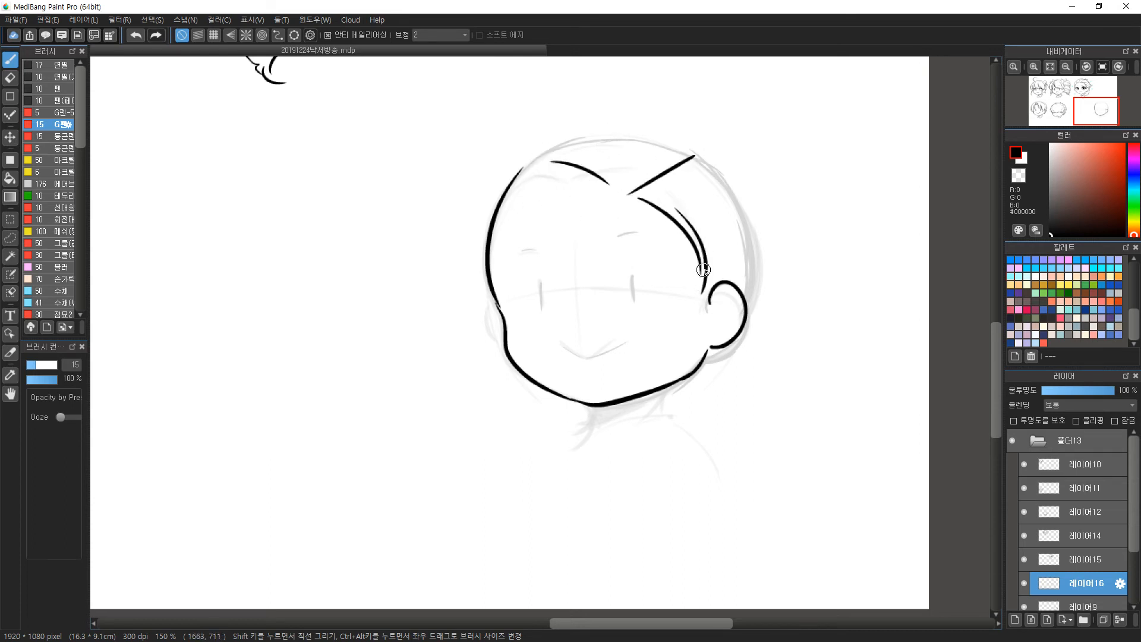
key("ctrl+z")
key("ctrl+z")
key("ctrl+z")
mouse_move(621, 176)
left_mouse_down()
mouse_move(575, 144)
mouse_move(622, 177)
left_mouse_up()
left_click_drag(575, 144, 565, 242)
key("ctrl+z")
key("ctrl+z")
mouse_move(586, 150)
left_mouse_down()
mouse_move(618, 178)
mouse_move(560, 172)
mouse_move(552, 250)
mouse_move(544, 189)
mouse_move(516, 272)
left_mouse_up()
left_click_drag(554, 178, 618, 180)
left_click_drag(566, 131, 507, 152)
key("ctrl+z")
left_click_drag(590, 137, 474, 169)
left_click_drag(537, 139, 457, 198)
left_click_drag(521, 146, 462, 254)
key("ctrl+z")
key("ctrl+z")
key("ctrl+z")
key("ctrl+z")
key("ctrl+z")
key("ctrl+z")
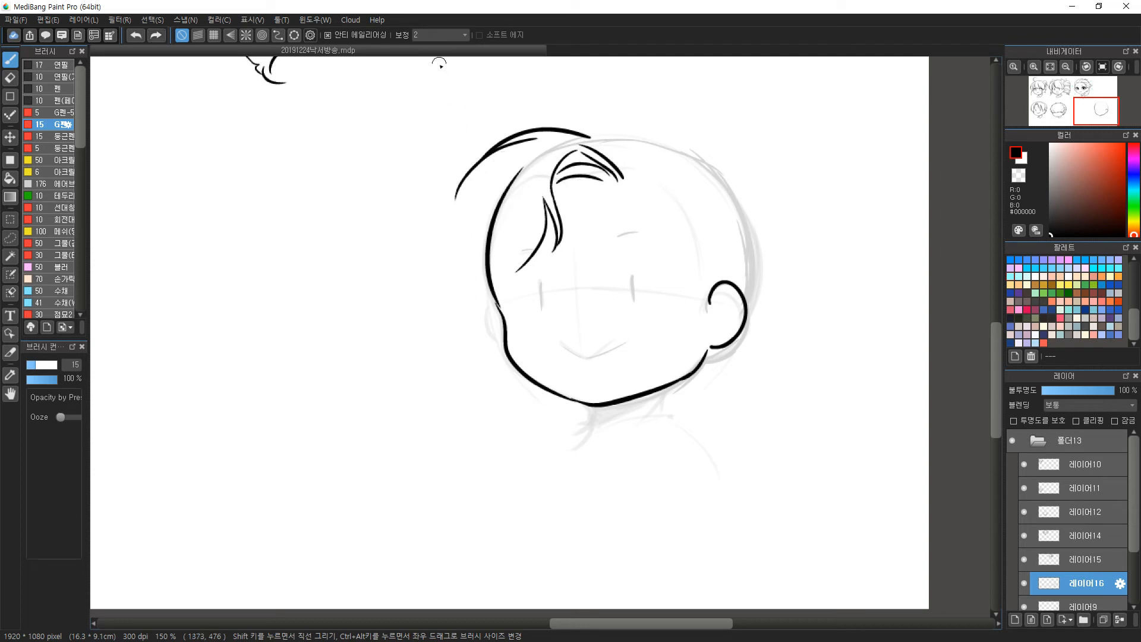
key("ctrl+z")
key("ctrl+z")
key("ctrl+z")
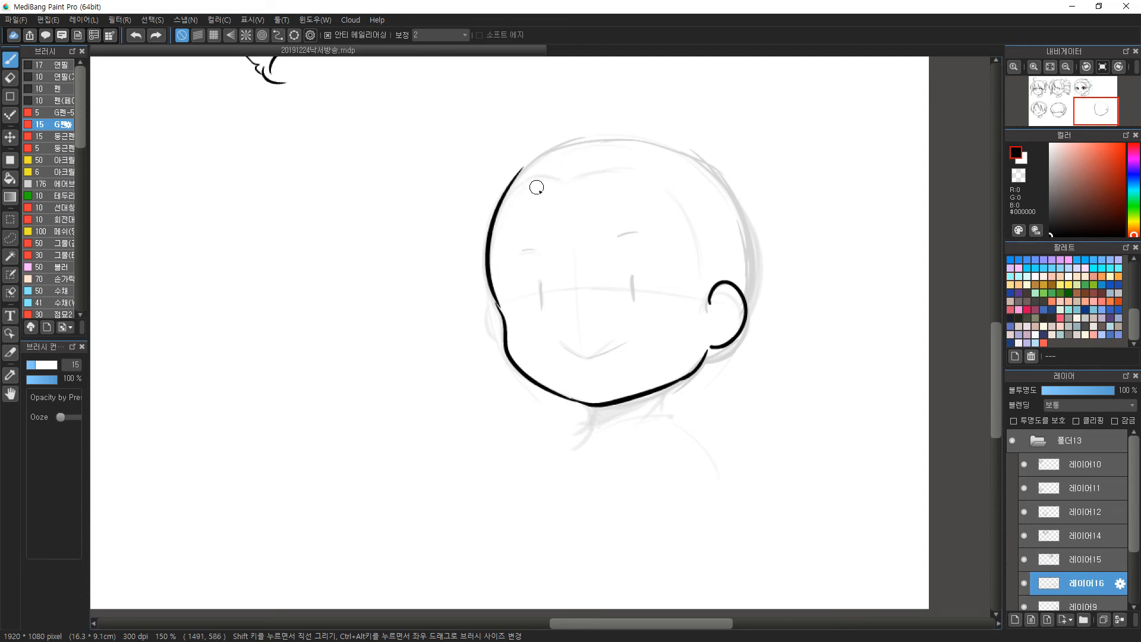
Ink swept-back strands rising from the forehead hairline and a spiky outline across the crown.
mouse_move(554, 134)
left_mouse_down()
mouse_move(575, 194)
mouse_move(612, 149)
left_mouse_up()
mouse_move(578, 191)
left_mouse_down()
mouse_move(651, 150)
mouse_move(713, 233)
left_mouse_up()
left_click_drag(667, 203, 718, 238)
left_click_drag(730, 233, 743, 233)
left_click_drag(518, 172, 510, 182)
left_click_drag(518, 188, 552, 204)
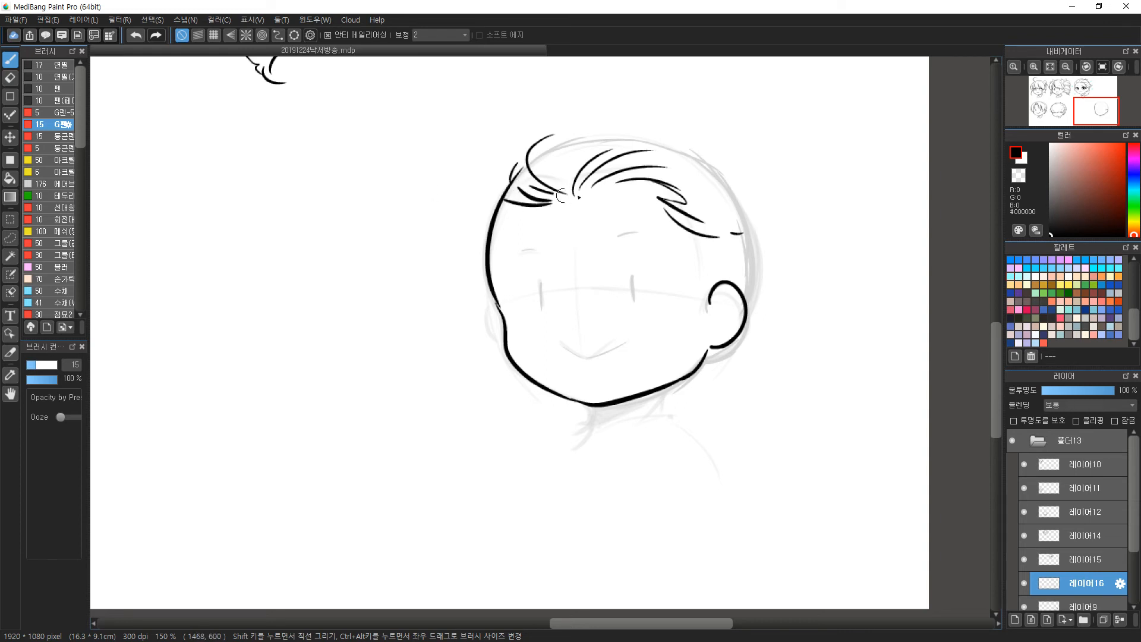
mouse_move(543, 132)
left_mouse_down()
mouse_move(578, 118)
mouse_move(689, 109)
mouse_move(723, 136)
left_mouse_up()
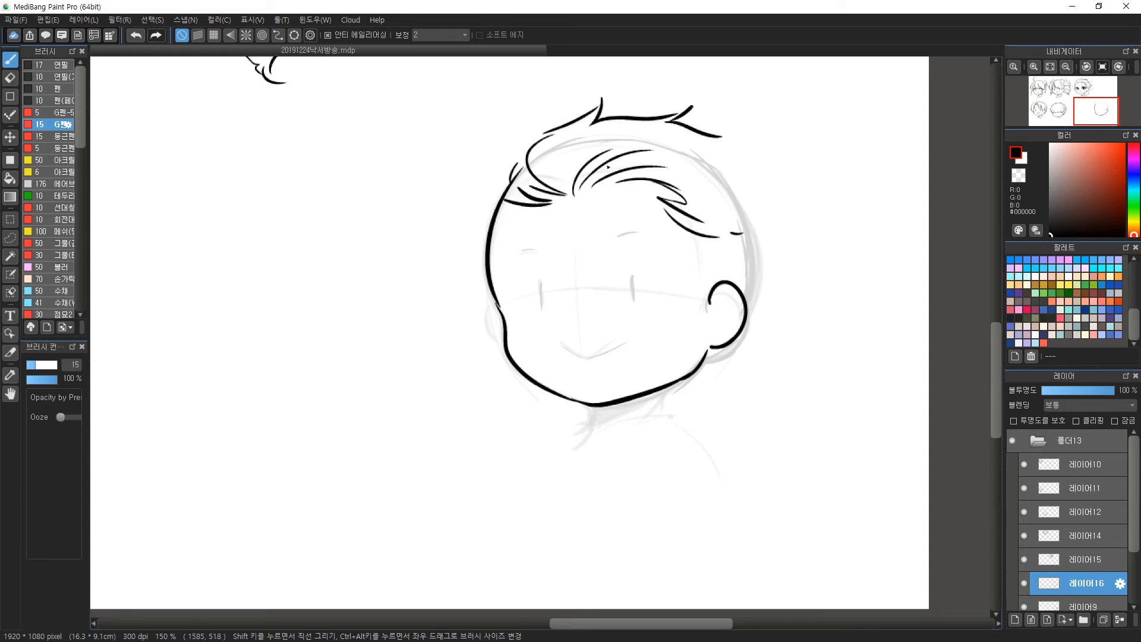
Erase the strand ends at the near temple, and ink a long backward hair edge and a hairline toward the ear.
key("ctrl+z")
mouse_move(667, 183)
left_mouse_down()
mouse_move(750, 173)
mouse_move(664, 195)
left_mouse_up()
key("ctrl+z")
key("e")
mouse_move(697, 235)
left_mouse_down()
mouse_move(656, 204)
mouse_move(739, 234)
left_mouse_up()
key("b")
left_click_drag(475, 204, 503, 213)
left_click_drag(675, 209, 790, 173)
key("ctrl+z")
mouse_move(686, 212)
left_mouse_down()
mouse_move(727, 205)
mouse_move(712, 272)
left_mouse_up()
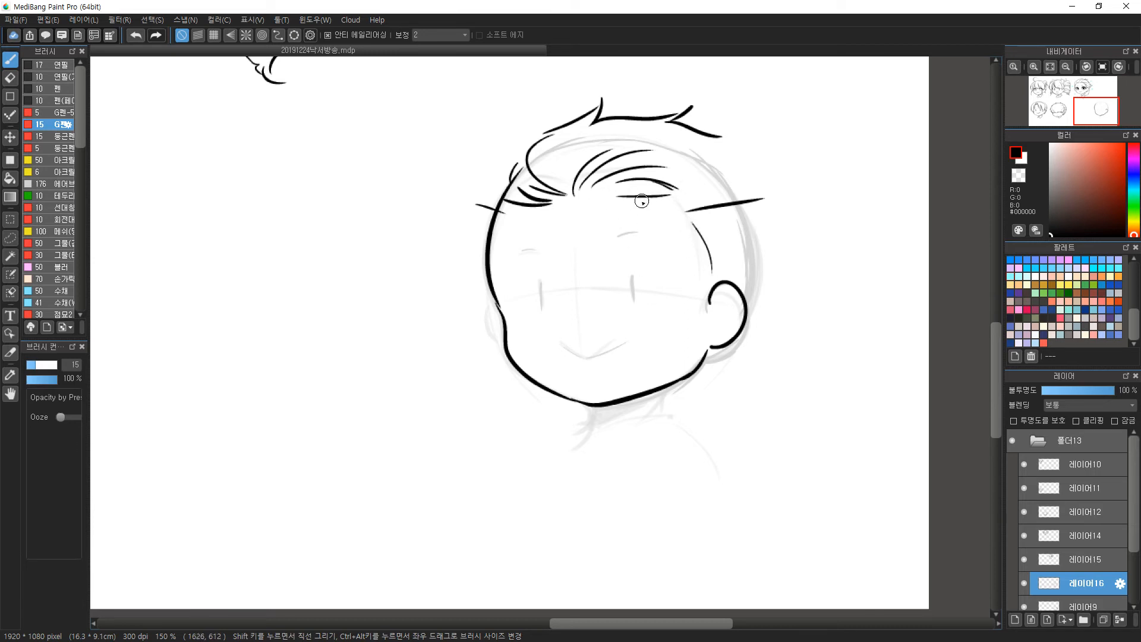
Erase parts of the front hair strands and redraw them sweeping from the forehead toward the near temple.
key("e")
mouse_move(580, 186)
left_mouse_down()
mouse_move(586, 153)
mouse_move(630, 153)
mouse_move(617, 186)
mouse_move(645, 168)
left_mouse_up()
mouse_move(490, 190)
left_mouse_down()
mouse_move(479, 199)
mouse_move(502, 217)
mouse_move(541, 168)
mouse_move(523, 178)
mouse_move(598, 186)
mouse_move(621, 155)
left_mouse_up()
key("b")
mouse_move(587, 197)
left_mouse_down()
mouse_move(643, 165)
mouse_move(684, 187)
mouse_move(661, 194)
mouse_move(685, 207)
left_mouse_up()
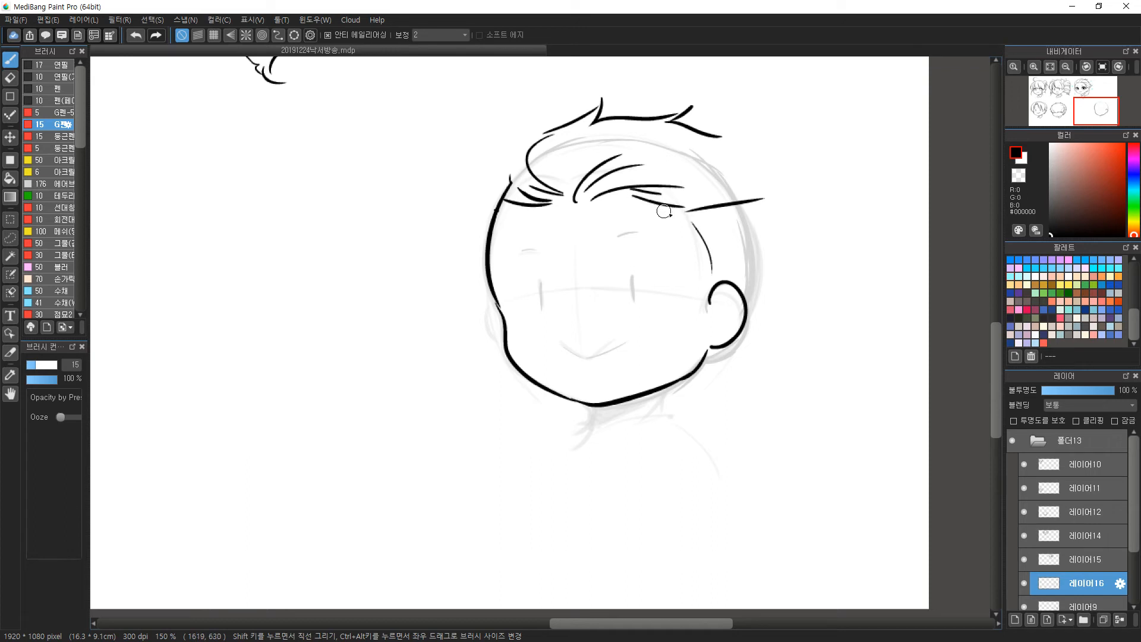
Ink the spiky tips at the back of the hair and the hair outline on the far side.
mouse_move(726, 140)
left_mouse_down()
mouse_move(749, 132)
mouse_move(728, 151)
mouse_move(779, 165)
mouse_move(760, 174)
mouse_move(780, 196)
left_mouse_up()
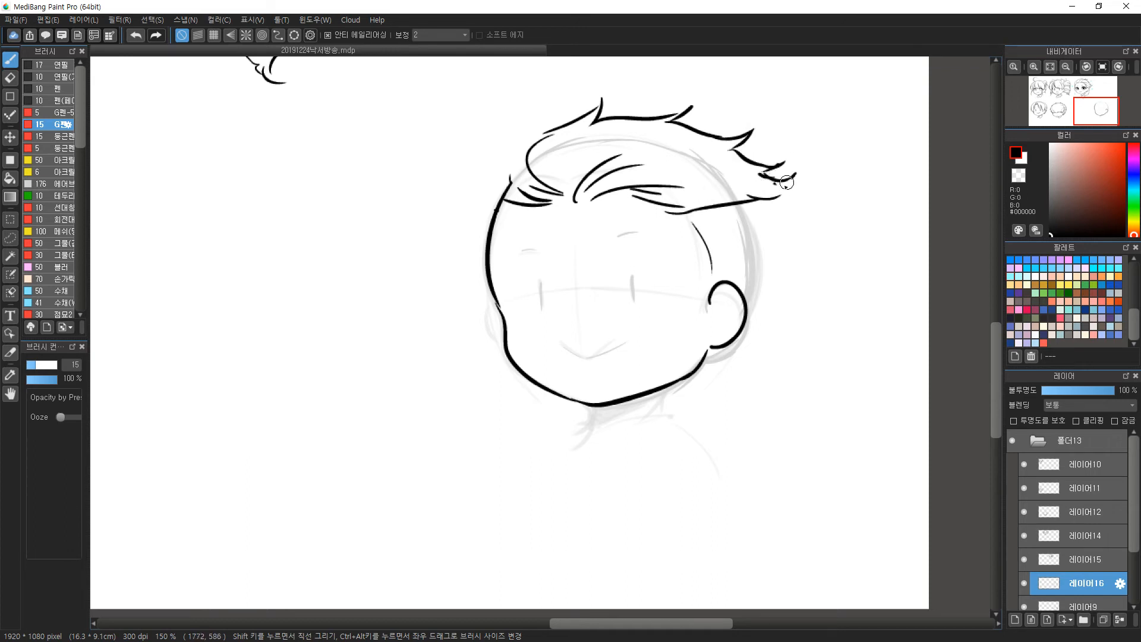
left_click_drag(510, 184, 538, 118)
left_click_drag(502, 179, 505, 200)
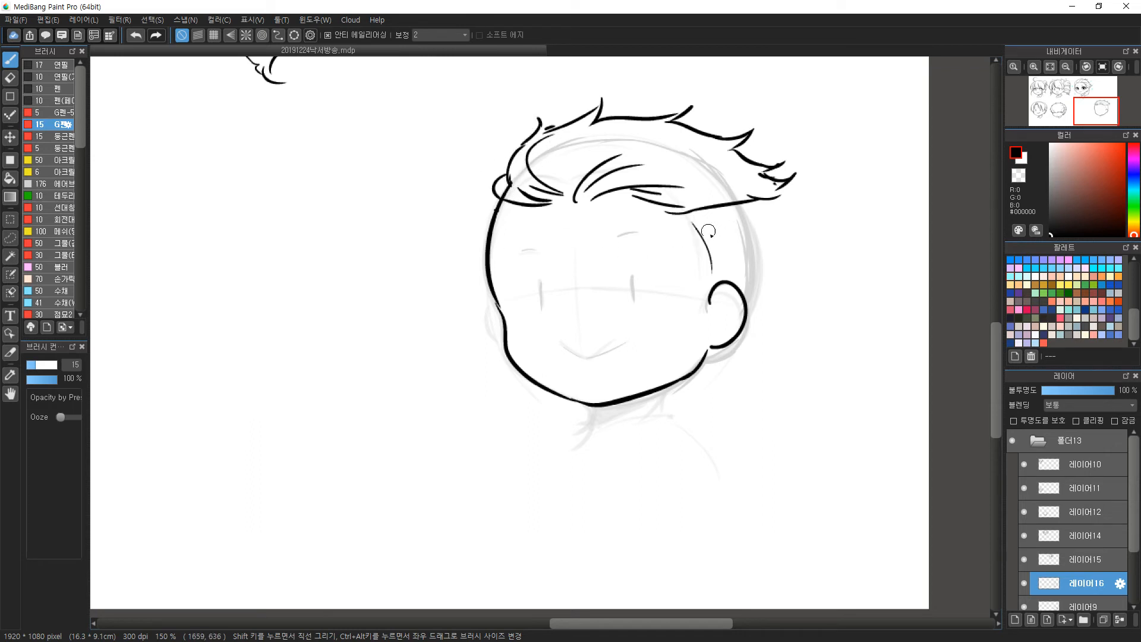
Ink the back of the head down to the ear, and replace the temple hairline with short sideburn hatching.
left_click_drag(700, 234, 703, 271)
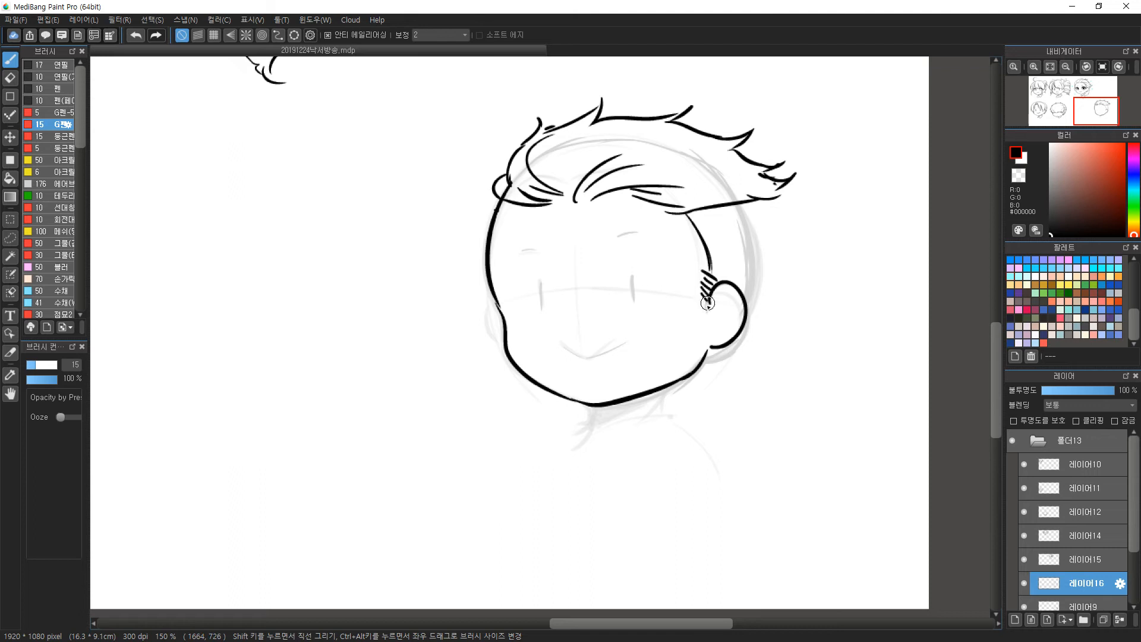
mouse_move(755, 201)
left_mouse_down()
mouse_move(745, 277)
mouse_move(764, 288)
mouse_move(747, 319)
left_mouse_up()
key("ctrl+z")
key("e")
mouse_move(686, 213)
left_mouse_down()
mouse_move(711, 237)
mouse_move(692, 244)
mouse_move(719, 264)
left_mouse_up()
key("b")
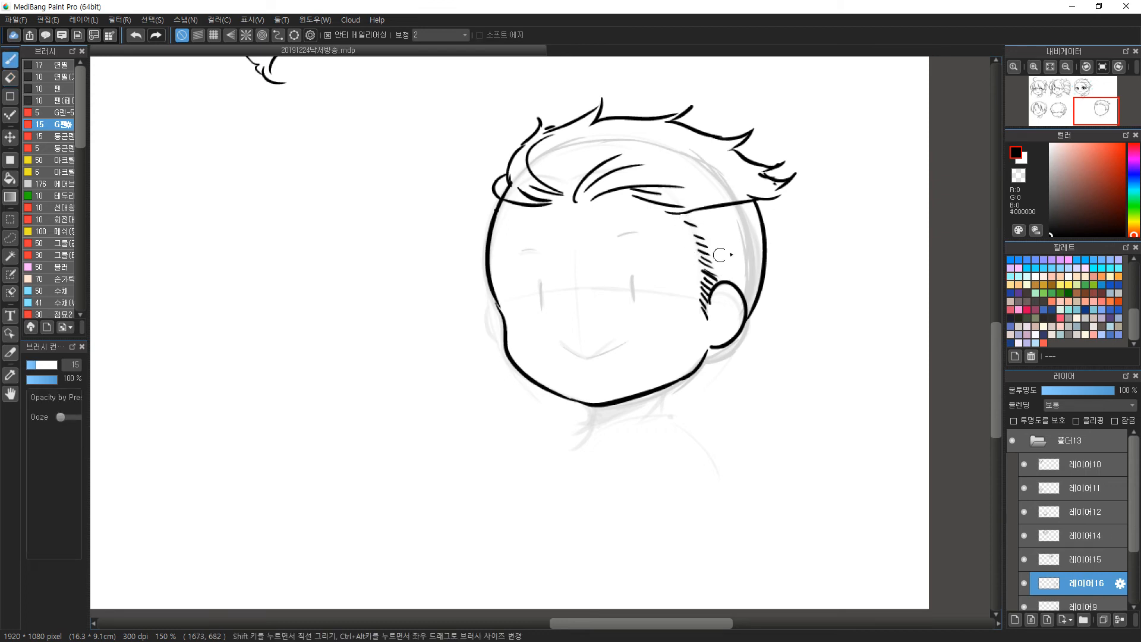
Fill the shaved side above the ear with closely spaced horizontal hatch lines.
mouse_move(763, 200)
left_mouse_down()
mouse_move(692, 223)
mouse_move(764, 205)
mouse_move(710, 223)
mouse_move(707, 234)
mouse_move(758, 225)
mouse_move(699, 244)
left_mouse_up()
left_click_drag(761, 239, 704, 254)
left_click_drag(760, 249, 708, 266)
left_click_drag(758, 261, 711, 275)
left_click_drag(755, 271, 713, 276)
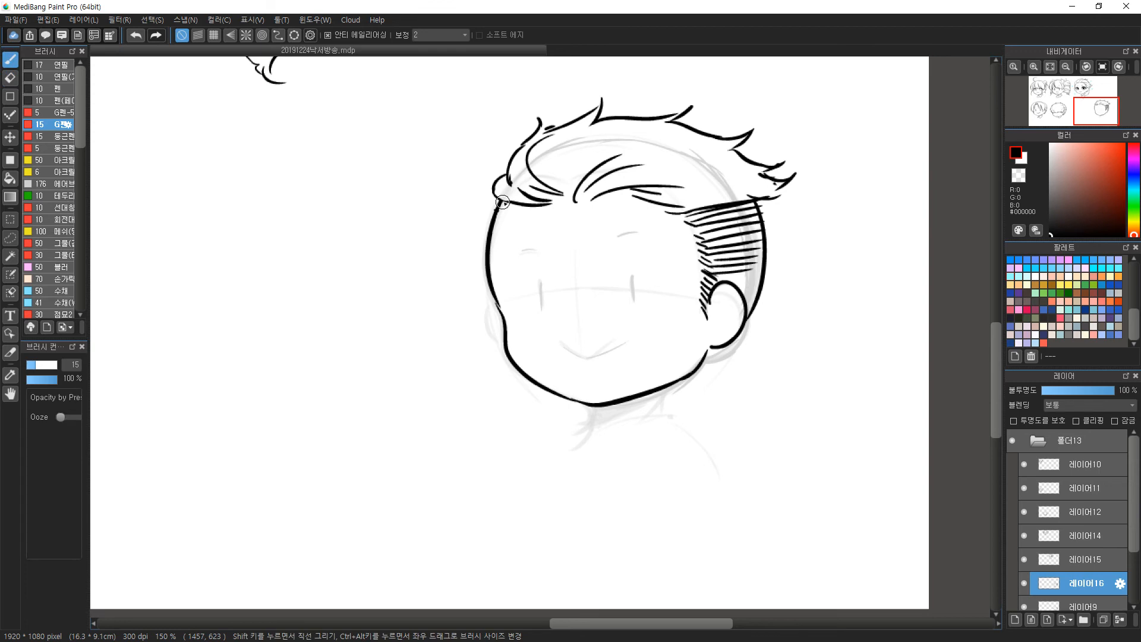
Clean up overlapping lines at the front of the hair and add fine strands above the forehead.
key("e")
left_click_drag(562, 122, 550, 135)
key("b")
left_click_drag(570, 186, 569, 203)
key("ctrl+z")
left_click_drag(583, 153, 617, 144)
Ink slanted eyebrows and simple thick vertical strokes for both eyes.
left_click_drag(515, 247, 546, 263)
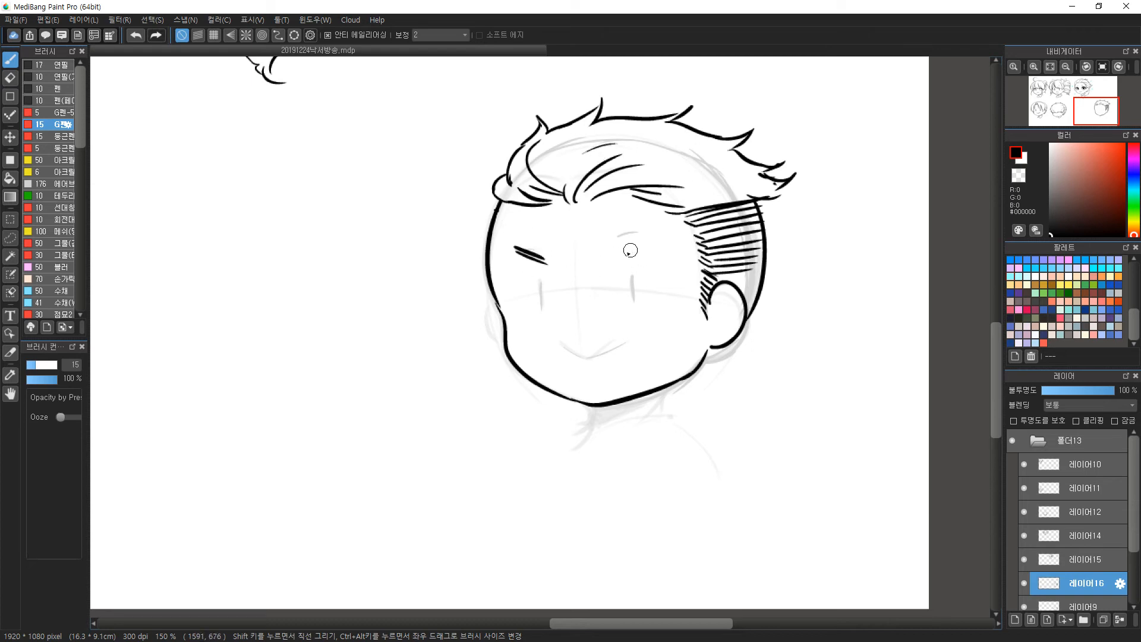
left_click_drag(624, 252, 651, 243)
key("ctrl+z")
key("ctrl+z")
left_click_drag(538, 282, 544, 321)
left_click_drag(631, 275, 636, 316)
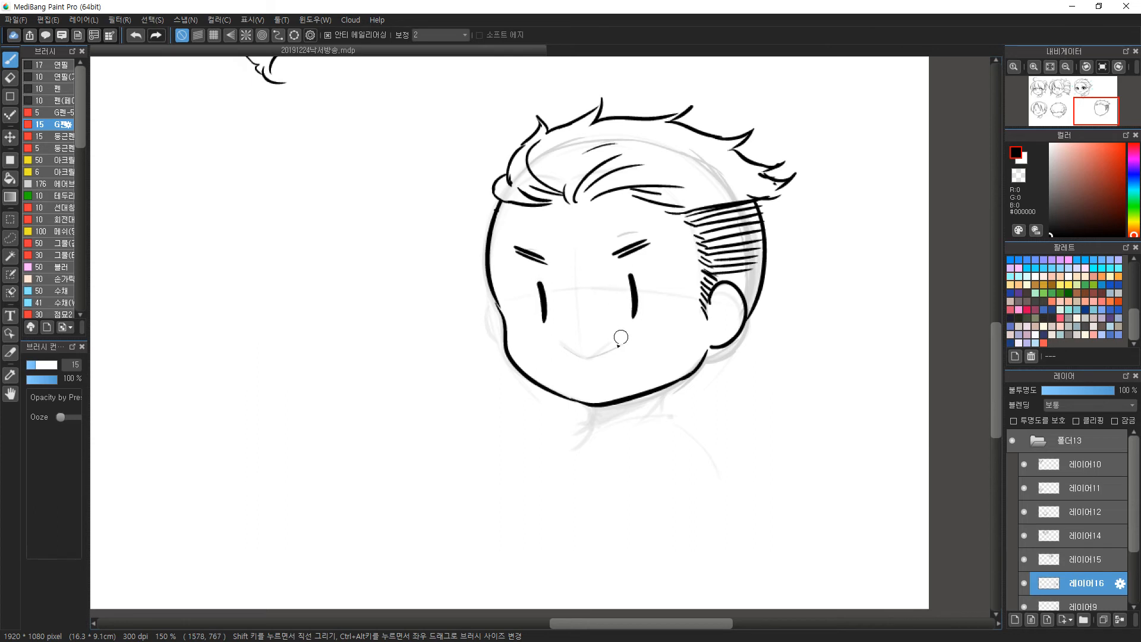
Ink a wide smiling mouth rising toward the near cheek.
left_click_drag(565, 359, 630, 346)
key("ctrl+z")
left_click_drag(560, 359, 633, 345)
key("ctrl+z")
left_click_drag(561, 358, 642, 341)
Replace the far-side hair outline with a fuller curve and add loose strands at the far temple.
key("e")
mouse_move(520, 152)
left_mouse_down()
mouse_move(523, 142)
mouse_move(517, 186)
mouse_move(505, 158)
left_mouse_up()
key("b")
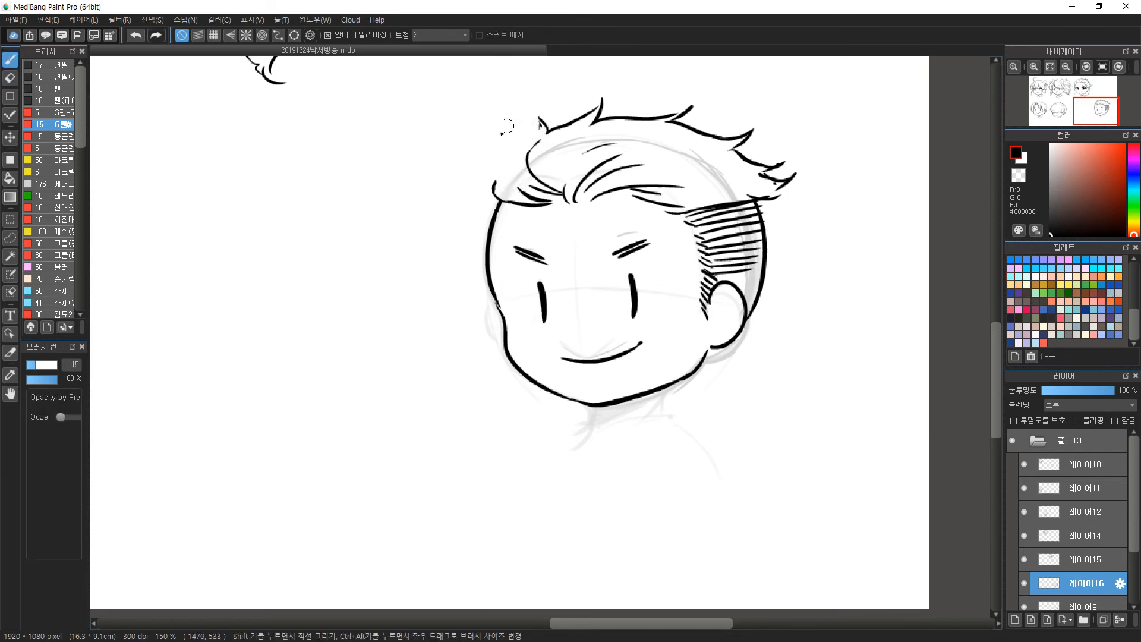
key("e")
key("b")
mouse_move(538, 115)
left_mouse_down()
mouse_move(484, 174)
mouse_move(498, 199)
mouse_move(469, 229)
left_mouse_up()
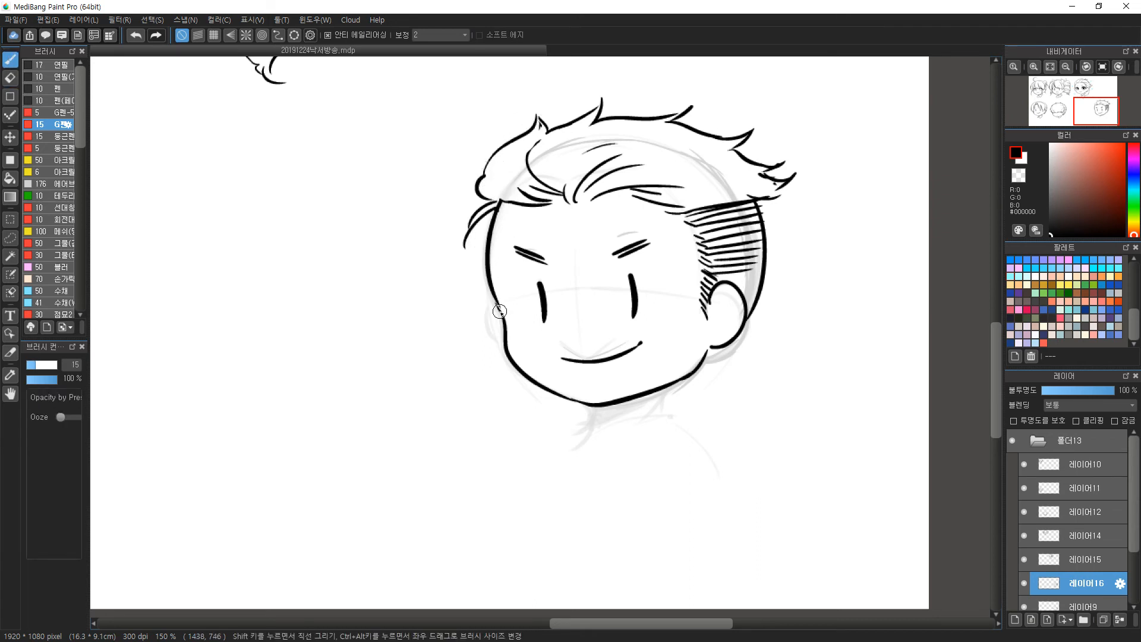
Erase the crown outline and redraw it higher, with swept-back pointed tips.
key("e")
mouse_move(586, 126)
left_mouse_down()
mouse_move(601, 97)
mouse_move(591, 109)
mouse_move(641, 119)
mouse_move(684, 110)
left_mouse_up()
key("b")
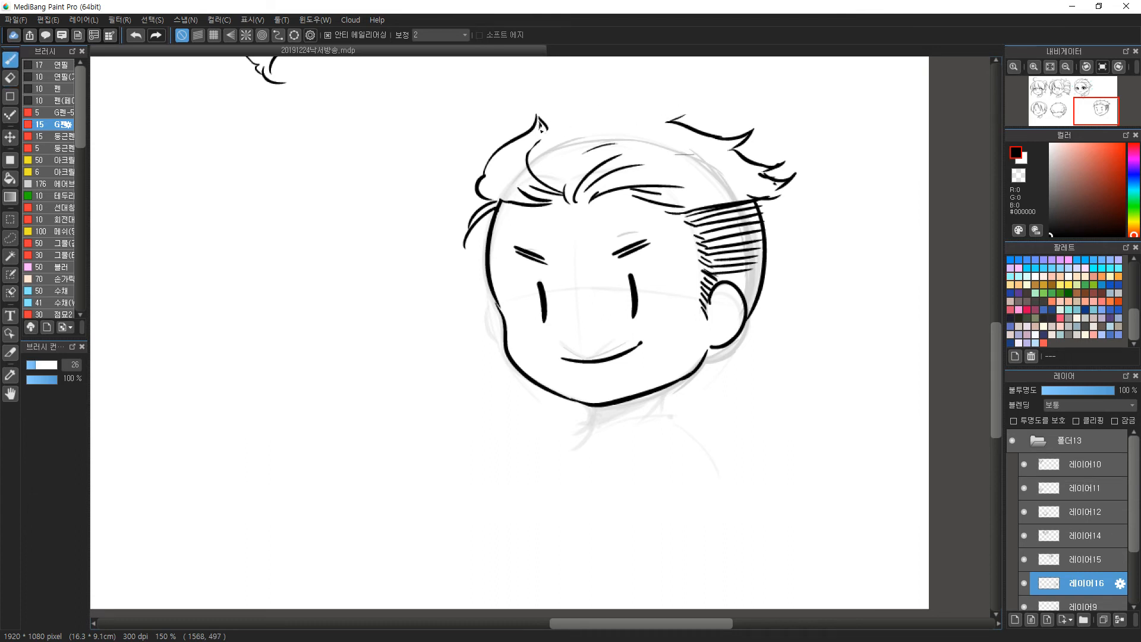
key("e")
mouse_move(546, 123)
left_mouse_down()
mouse_move(544, 140)
mouse_move(540, 84)
mouse_move(588, 52)
left_mouse_up()
key("b")
key("ctrl+z")
key("ctrl+z")
key("ctrl+z")
mouse_move(535, 126)
left_mouse_down()
mouse_move(645, 82)
mouse_move(627, 103)
mouse_move(716, 99)
mouse_move(720, 128)
left_mouse_up()
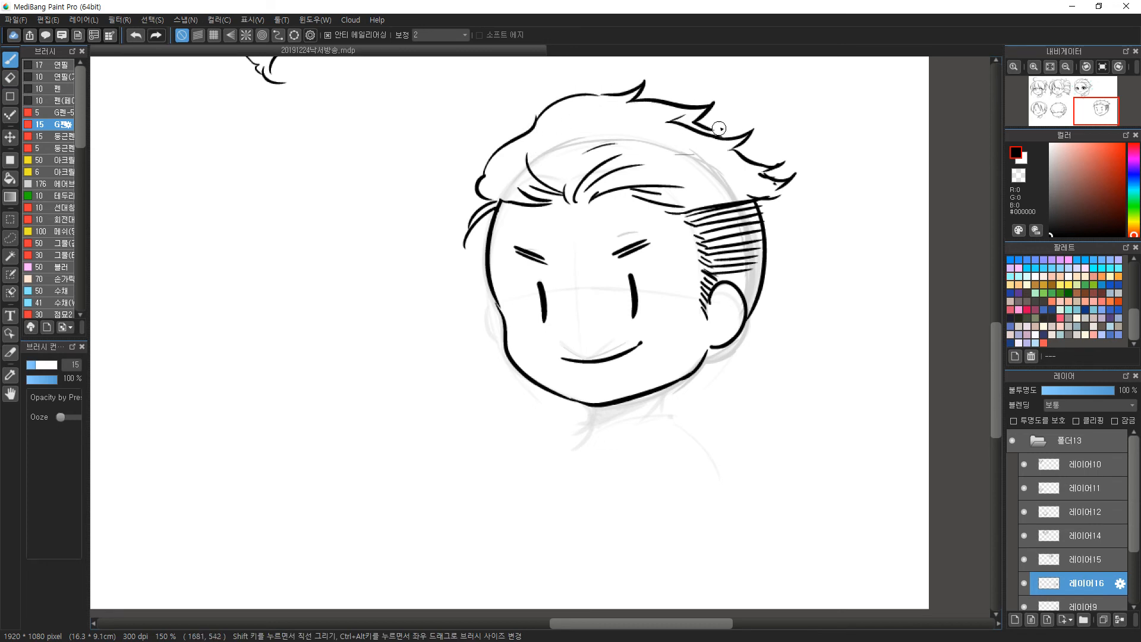
Tidy where the crown outline meets the far-side hair and redraw the curve joining them.
key("e")
mouse_move(533, 118)
left_mouse_down()
mouse_move(502, 168)
mouse_move(493, 164)
mouse_move(495, 178)
mouse_move(512, 126)
mouse_move(489, 173)
mouse_move(538, 116)
left_mouse_up()
key("b")
key("ctrl+z")
key("ctrl+z")
key("ctrl+z")
key("ctrl+z")
mouse_move(483, 174)
left_mouse_down()
mouse_move(538, 116)
mouse_move(510, 161)
left_mouse_up()
key("ctrl+z")
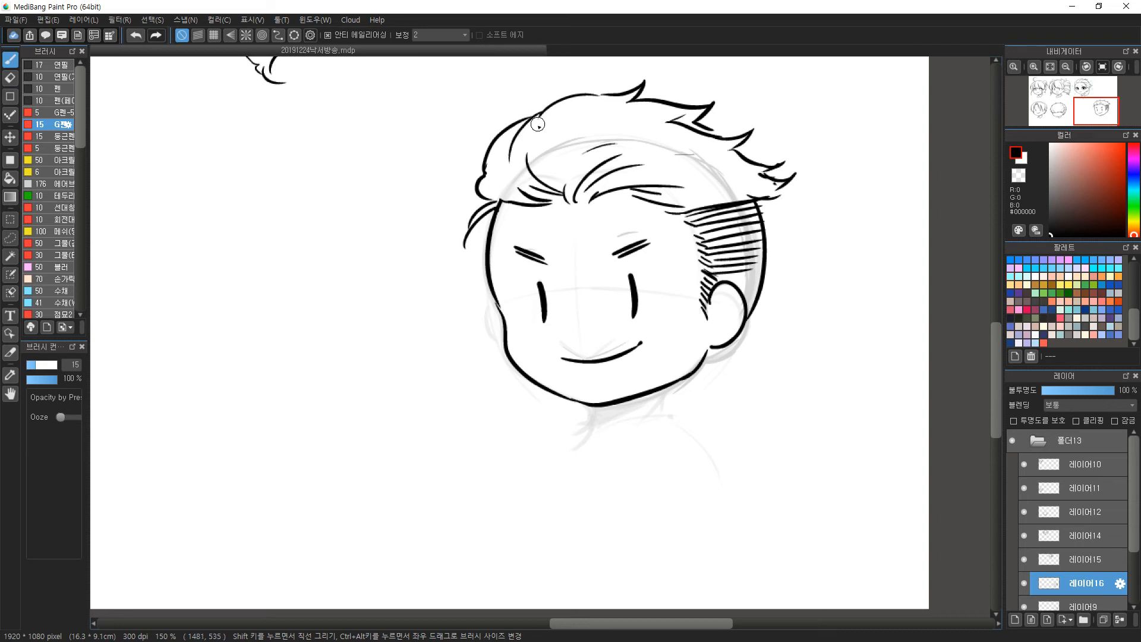
Add fine inner strands across the swept-back hair and rework the lower tips at the back of the head.
left_click_drag(616, 117, 573, 155)
key("e")
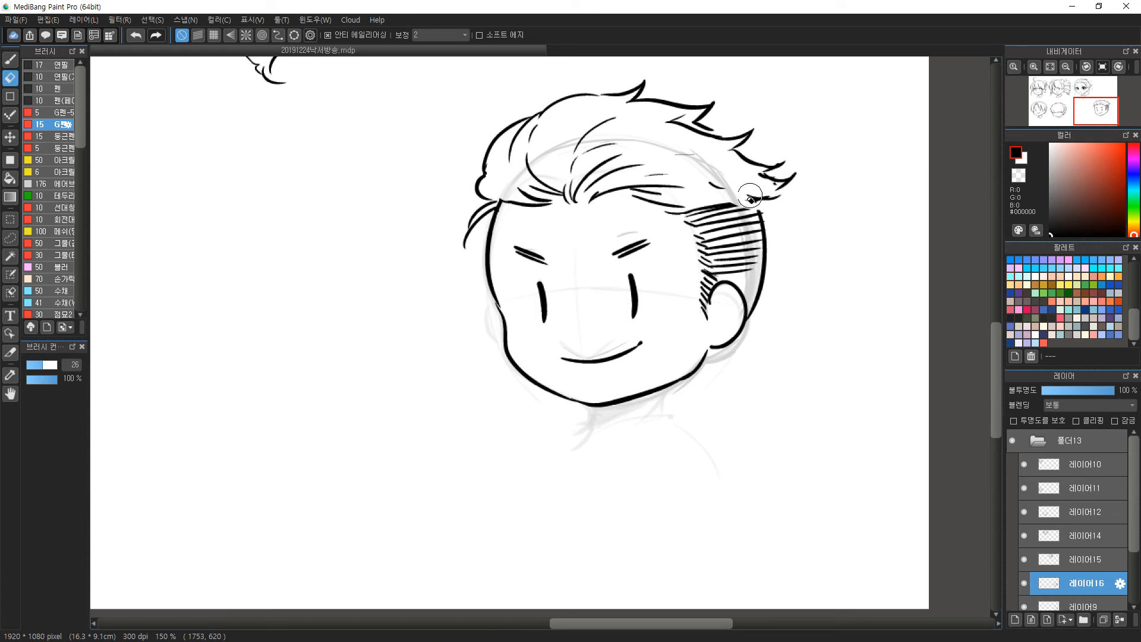
mouse_move(780, 187)
left_mouse_down()
mouse_move(757, 173)
mouse_move(782, 203)
mouse_move(785, 186)
mouse_move(763, 198)
left_mouse_up()
key("b")
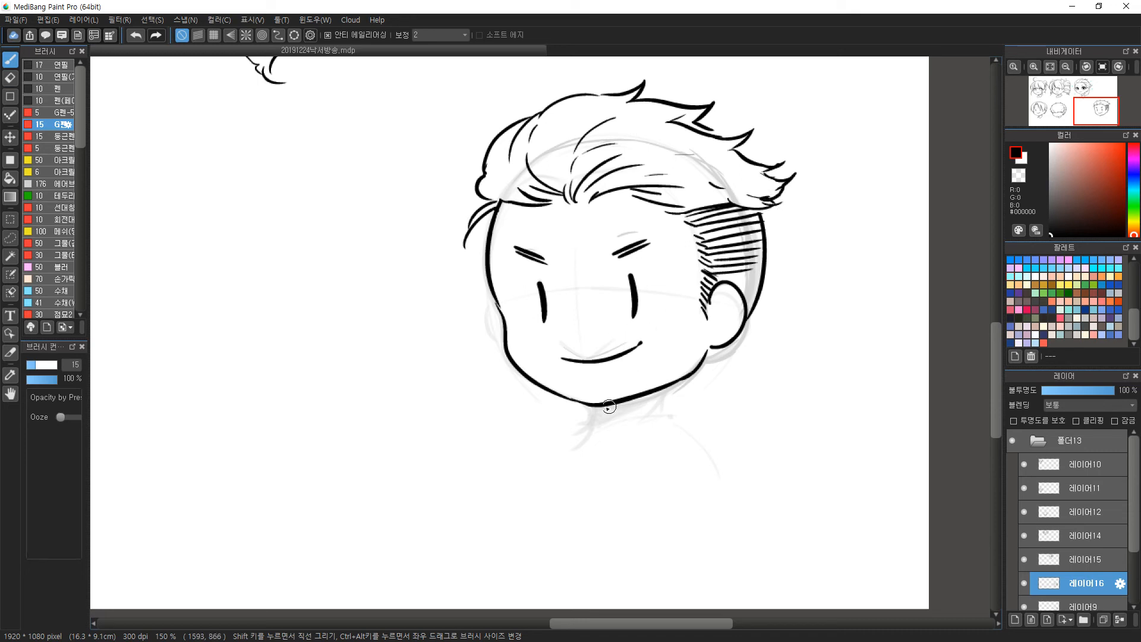
Ink the neck with its curved base beneath the chin, and add the inner fold lines of the ear.
left_click_drag(622, 408, 610, 427)
key("ctrl+z")
key("ctrl+z")
mouse_move(620, 404)
left_mouse_down()
mouse_move(611, 428)
mouse_move(690, 398)
left_mouse_up()
key("ctrl+z")
mouse_move(611, 425)
left_mouse_down()
mouse_move(683, 404)
mouse_move(699, 360)
mouse_move(660, 389)
left_mouse_up()
key("ctrl+z")
key("e")
key("b")
key("ctrl+z")
left_click_drag(709, 350, 657, 390)
left_click_drag(734, 295, 718, 329)
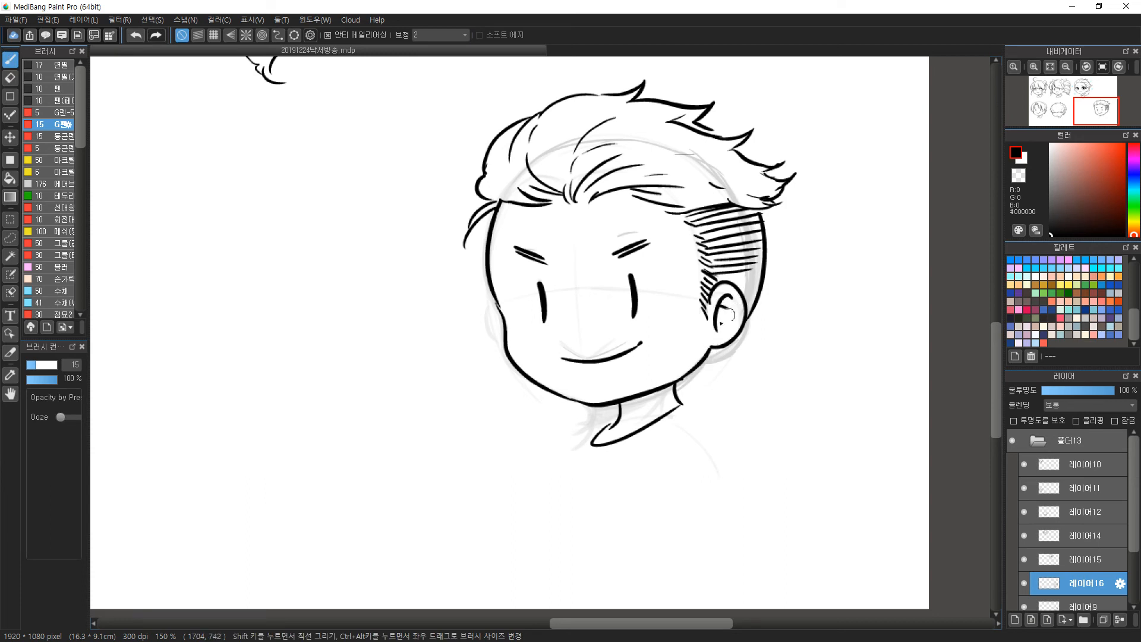
Redraw the front neck line under the chin and ink the small far-side ear on the undercut head.
key("ctrl+z")
left_click_drag(619, 415, 607, 431)
left_click_drag(492, 293, 503, 328)
scroll(581, 264, "down", 1)
scroll(664, 176, "up", 1)
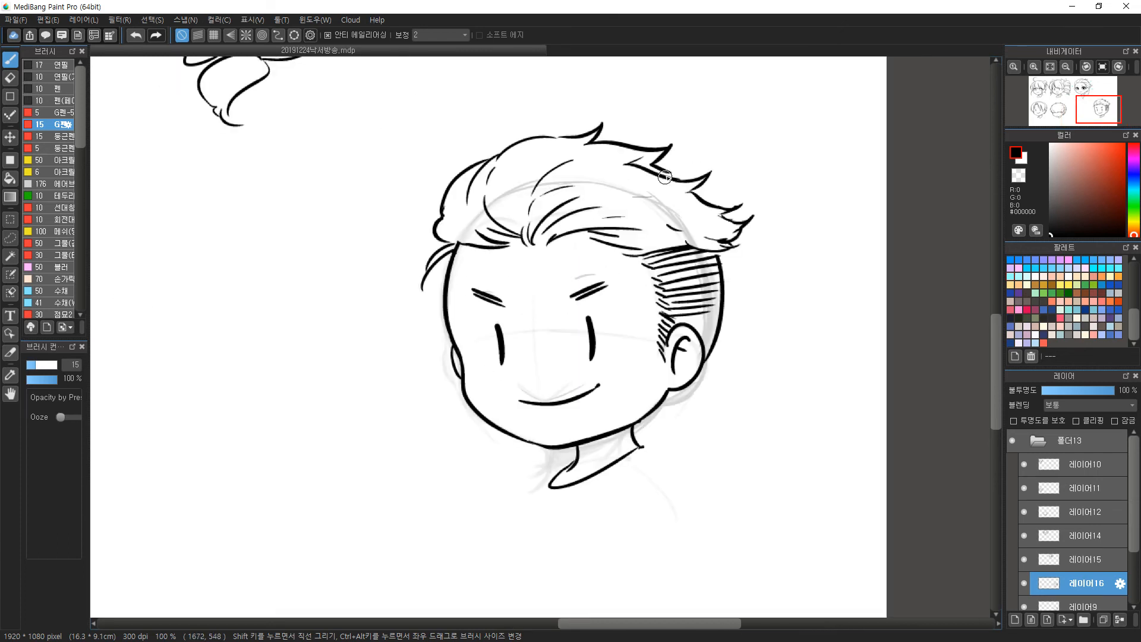
Move the inked undercut head off the rough sketch into the lower row, beneath the head with the braid.
left_click_drag(389, 335, 662, 260)
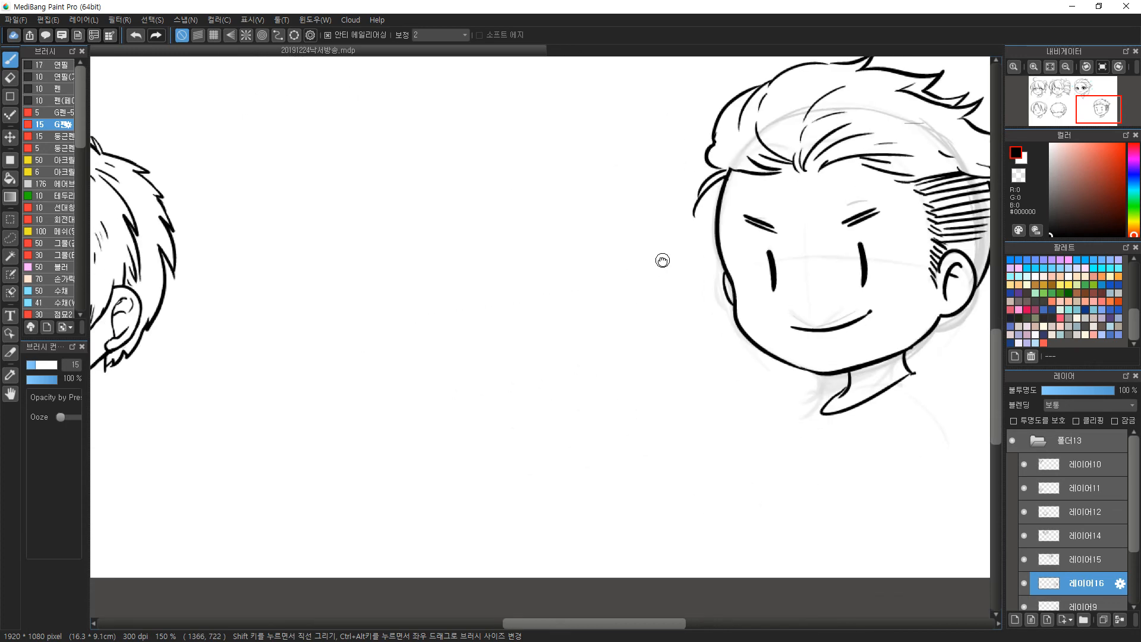
key("v")
mouse_move(778, 215)
left_mouse_down()
mouse_move(407, 268)
mouse_move(369, 250)
mouse_move(366, 262)
left_mouse_up()
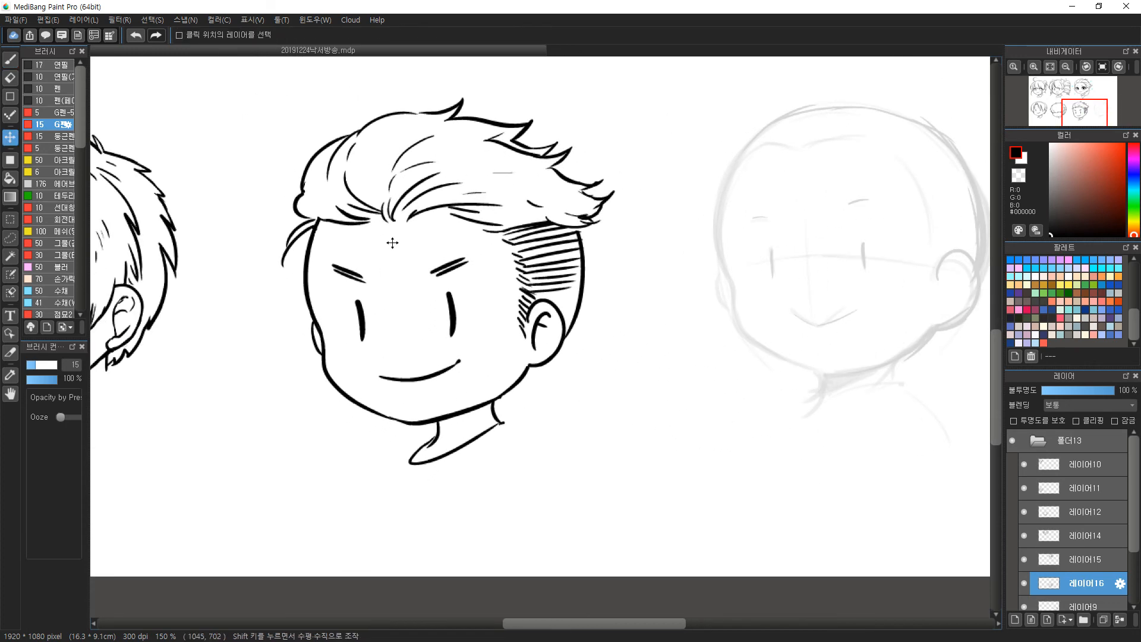
scroll(504, 251, "down", 1)
left_click_drag(510, 236, 549, 375)
left_click(531, 312, "alt")
left_click_drag(501, 292, 529, 297)
Add a new layer above the rough sketch layer (레이어9) and ready the G pen over the sketched head.
left_click(1085, 609)
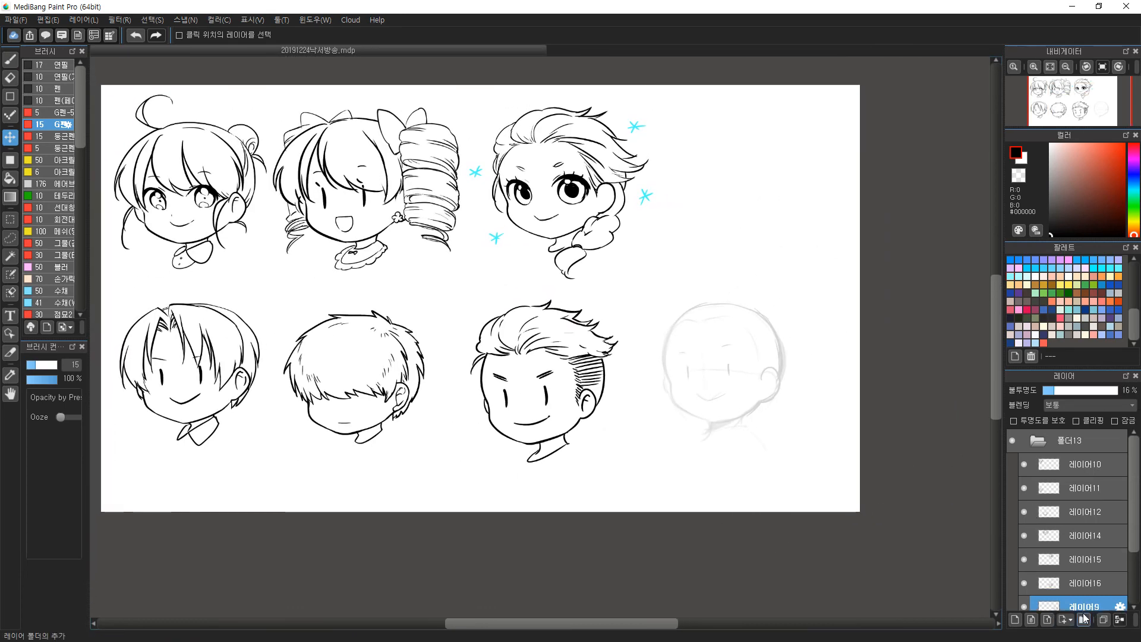
left_click(1016, 620)
mouse_move(721, 380)
left_mouse_down()
mouse_move(695, 280)
mouse_move(510, 276)
left_mouse_up()
left_click(685, 248)
left_click(667, 237)
key("b")
Try several strokes for the far-side face contour and cheek over the rough sketch.
mouse_move(505, 199)
left_mouse_down()
mouse_move(488, 351)
mouse_move(473, 281)
mouse_move(490, 340)
mouse_move(572, 431)
left_mouse_up()
key("ctrl+z")
key("ctrl+z")
left_click_drag(483, 328, 577, 447)
key("ctrl+z")
left_click_drag(486, 333, 546, 427)
key("ctrl+z")
mouse_move(487, 336)
left_mouse_down()
mouse_move(502, 389)
mouse_move(554, 426)
left_mouse_up()
key("ctrl+z")
left_click_drag(493, 344, 578, 433)
key("ctrl+z")
key("ctrl+z")
key("ctrl+z")
Ink the face contour from temple to chin, the jaw line and the outline of the near ear.
mouse_move(503, 214)
left_mouse_down()
mouse_move(491, 387)
mouse_move(581, 426)
mouse_move(687, 395)
left_mouse_up()
key("ctrl+z")
mouse_move(570, 426)
left_mouse_down()
mouse_move(612, 425)
mouse_move(684, 393)
left_mouse_up()
left_click_drag(691, 329, 690, 375)
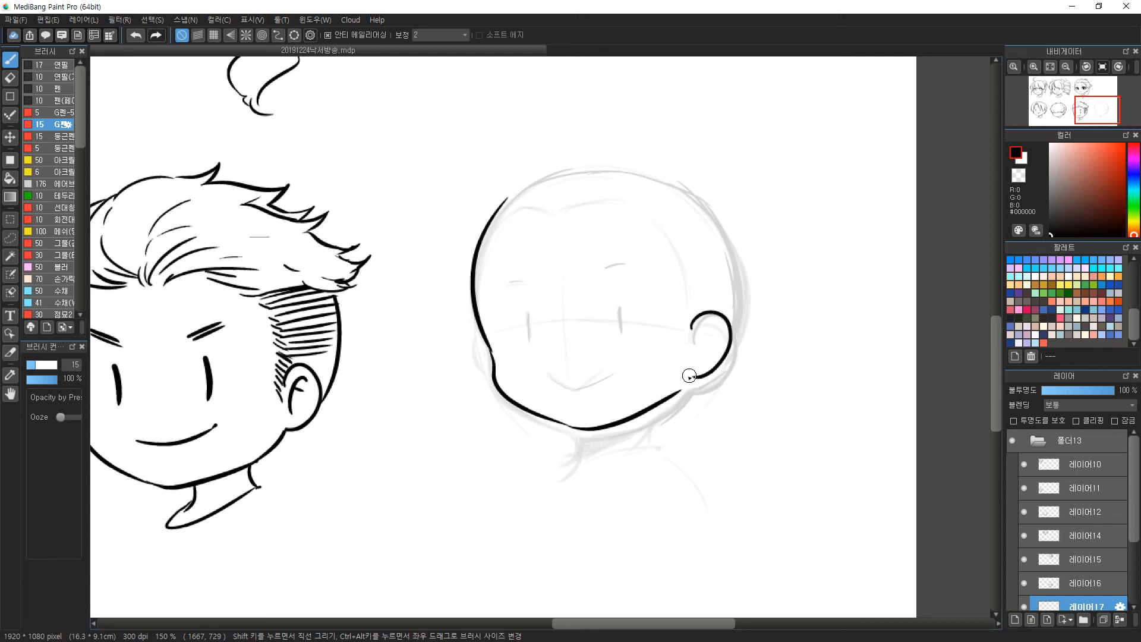
Ink a long side-swept fringe crossing the face down to the near ear, with pointed locks beside the ear.
left_click_drag(520, 207, 623, 360)
mouse_move(562, 273)
left_mouse_down()
mouse_move(624, 360)
mouse_move(692, 379)
left_mouse_up()
left_click_drag(672, 284, 711, 387)
left_click_drag(524, 183, 557, 172)
left_click_drag(655, 192, 691, 320)
key("ctrl+z")
key("ctrl+z")
left_click_drag(681, 266, 705, 350)
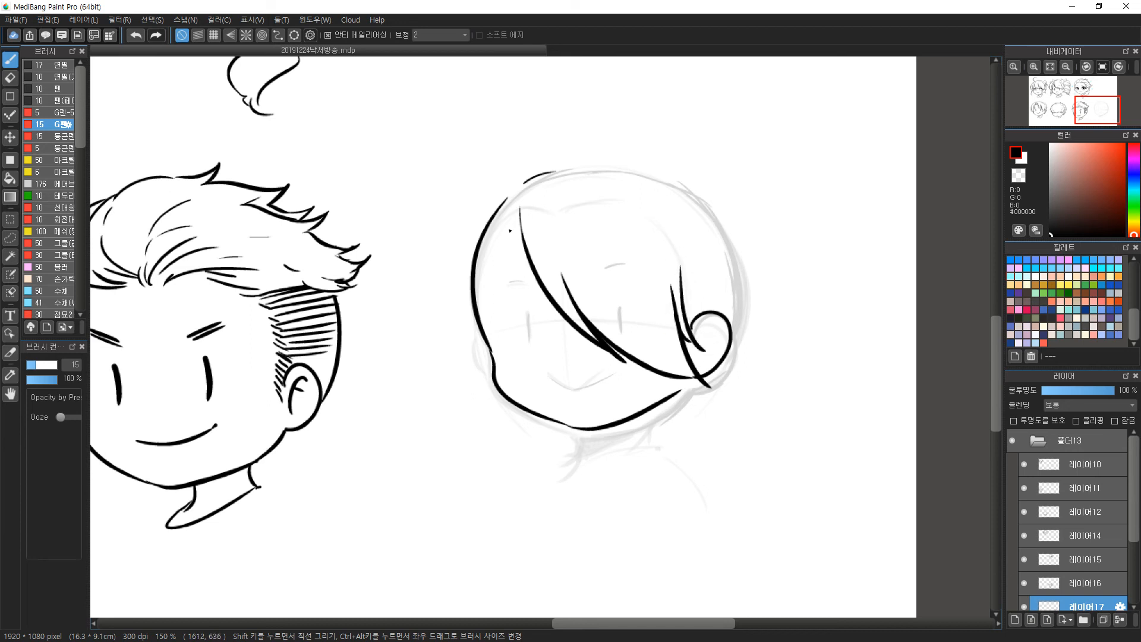
Ink the curved outer hair and its inner strands on the far side of the face.
left_click_drag(510, 184, 450, 332)
left_click_drag(457, 256, 462, 347)
left_click_drag(448, 286, 492, 361)
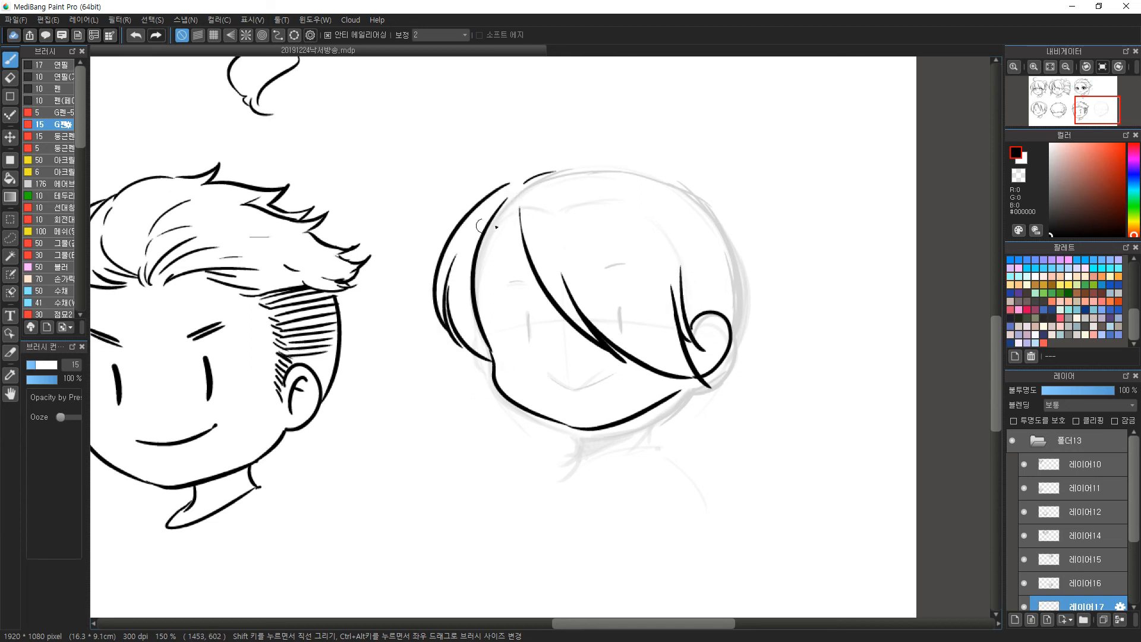
Ink the top of the crown, a lock above the near ear and the rounded outline at the back of the head.
mouse_move(515, 196)
left_mouse_down()
mouse_move(527, 264)
mouse_move(512, 214)
mouse_move(550, 303)
mouse_move(586, 154)
left_mouse_up()
key("ctrl+z")
key("ctrl+z")
mouse_move(511, 180)
left_mouse_down()
mouse_move(627, 155)
mouse_move(712, 304)
left_mouse_up()
mouse_move(640, 159)
left_mouse_down()
mouse_move(704, 188)
mouse_move(747, 318)
left_mouse_up()
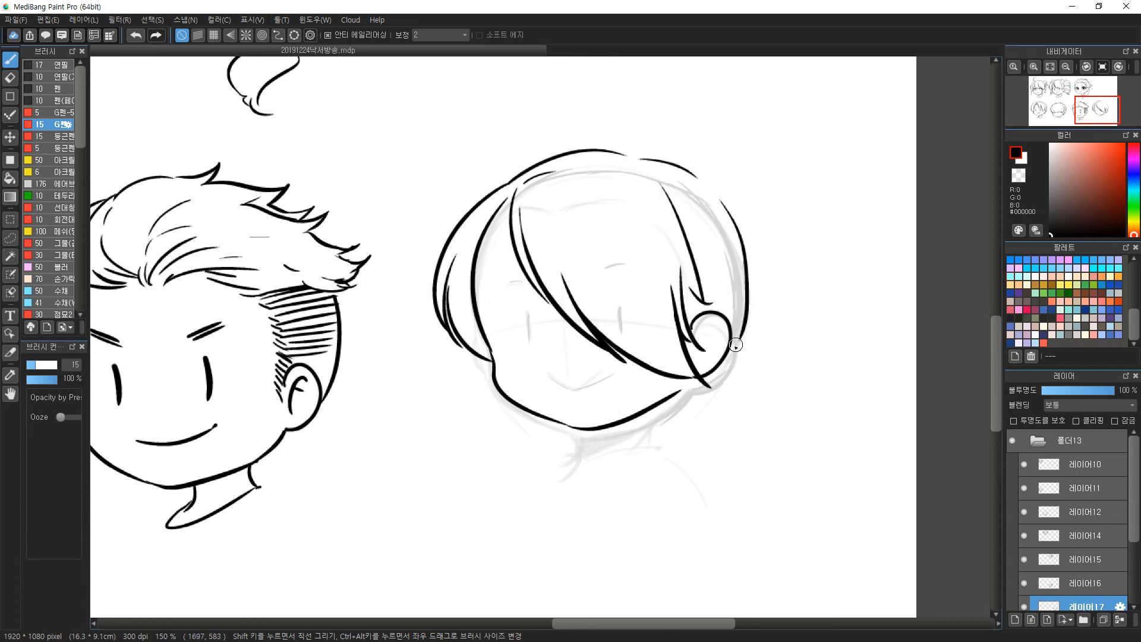
key("ctrl+z")
left_click_drag(709, 182, 724, 366)
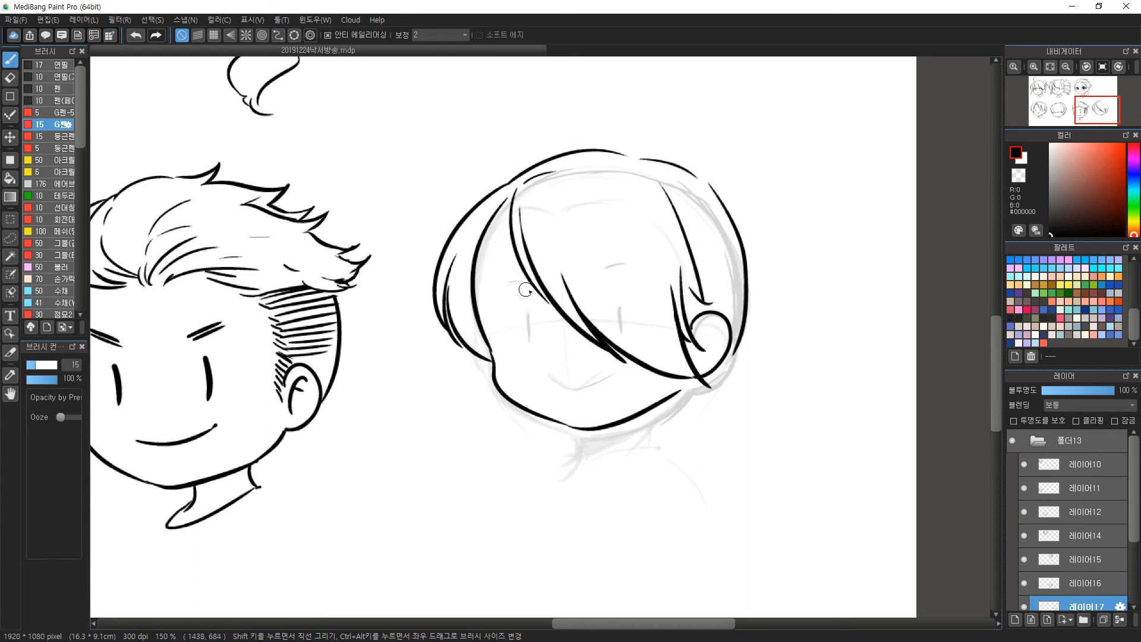
Draw two short band lines across the hair on the far side, between the face contour and the fringe.
left_click_drag(486, 231, 511, 233)
left_click_drag(476, 281, 530, 284)
key("ctrl+z")
key("ctrl+z")
left_click_drag(490, 218, 509, 218)
left_click_drag(476, 278, 525, 277)
key("ctrl+z")
key("ctrl+z")
left_click_drag(486, 225, 507, 225)
left_click_drag(475, 277, 528, 278)
Draw the two matching band lines across the hair at the back of the head, above the ear.
left_click_drag(677, 216, 725, 209)
key("ctrl+z")
mouse_move(719, 264)
left_mouse_down()
mouse_move(740, 247)
mouse_move(700, 305)
left_mouse_up()
key("ctrl+z")
key("ctrl+z")
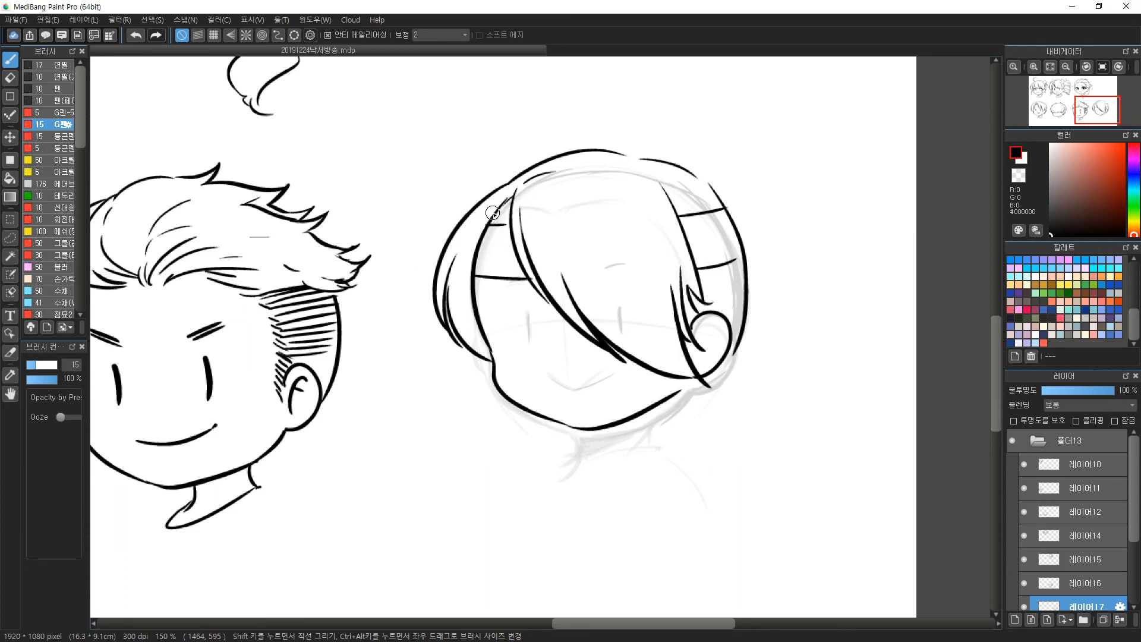
Erase the upper far-side band line and ink a long strand from the crown down the far side of the face.
key("e")
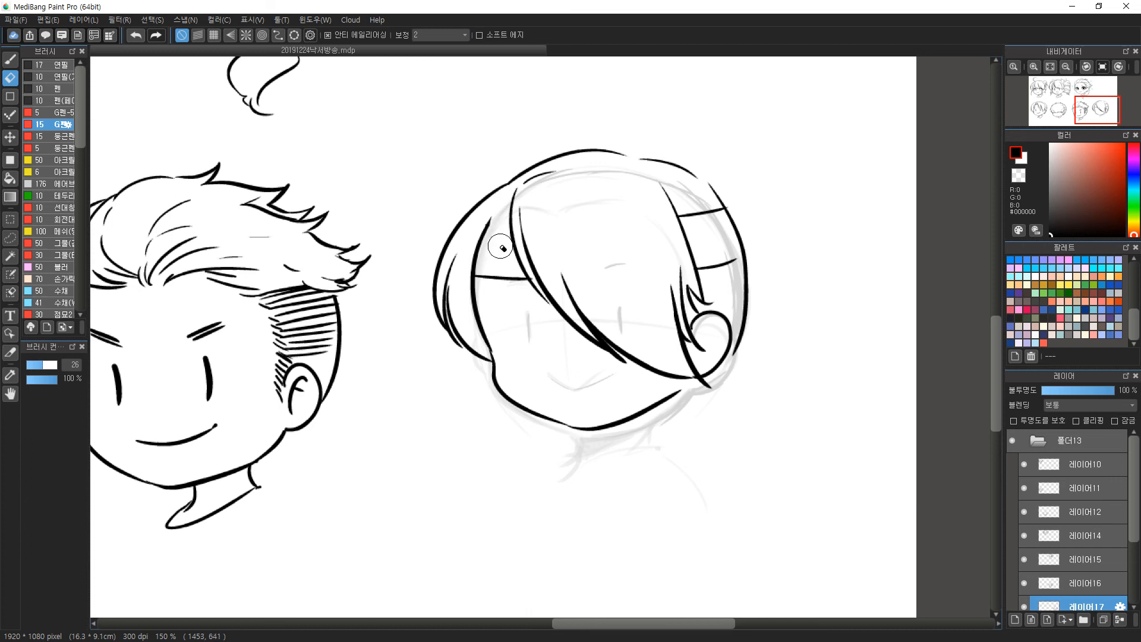
key("b")
left_click_drag(513, 199, 481, 272)
key("ctrl+z")
left_click_drag(490, 220, 485, 306)
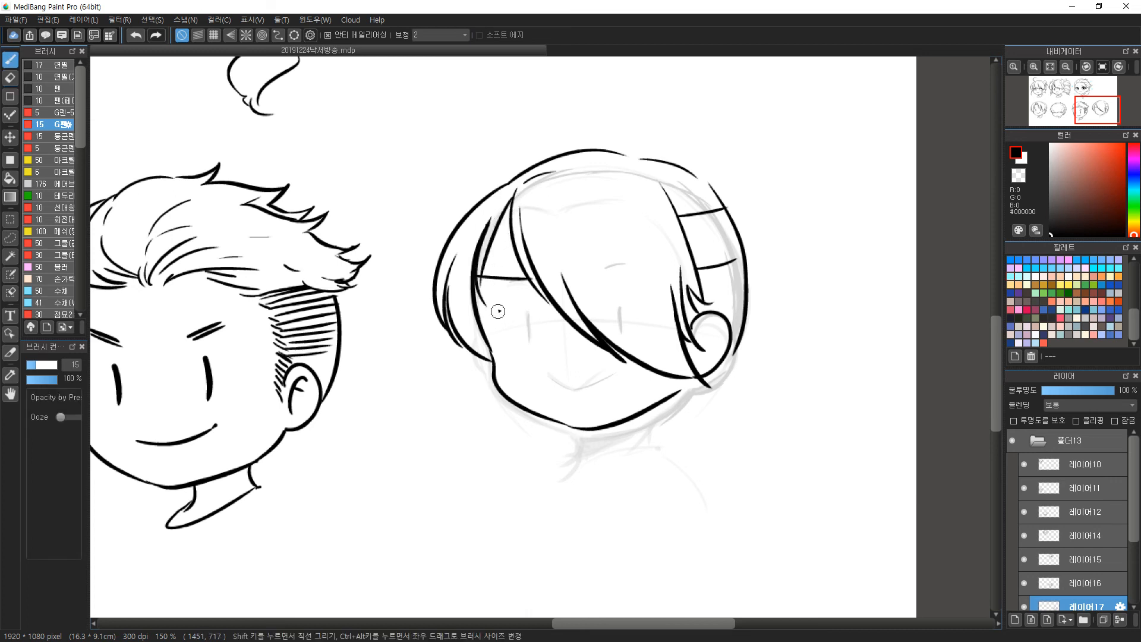
key("ctrl+z")
mouse_move(490, 219)
left_mouse_down()
mouse_move(480, 269)
mouse_move(493, 281)
mouse_move(489, 236)
mouse_move(464, 333)
mouse_move(445, 292)
mouse_move(456, 329)
mouse_move(485, 357)
left_mouse_up()
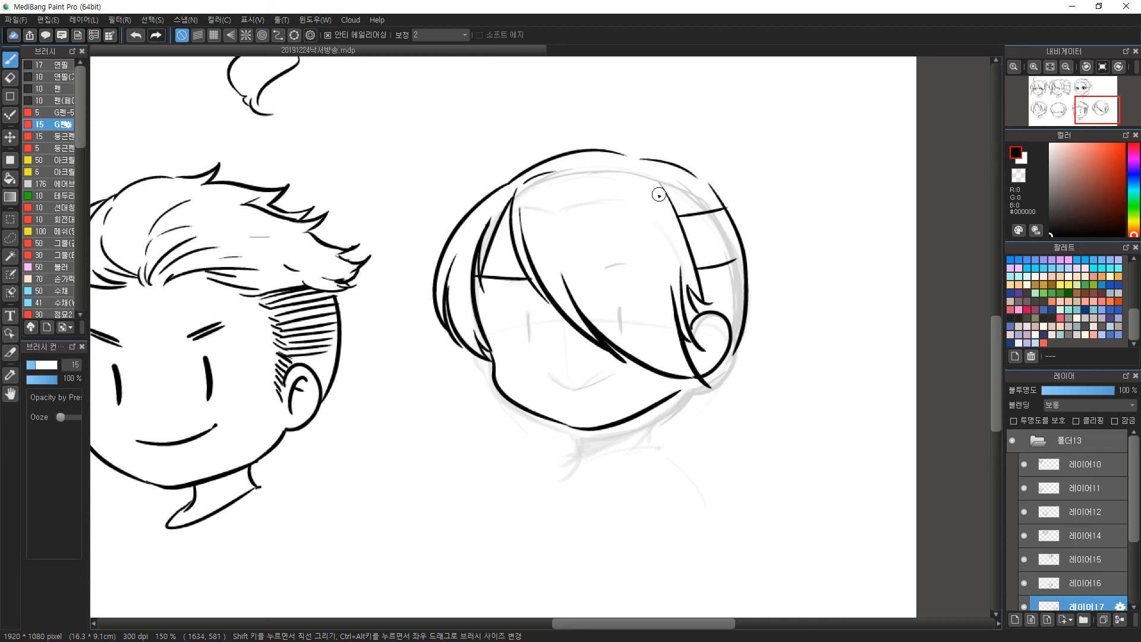
Ink the parting curve from the crown towards the near-side lock, and draw the uncovered eye with its lashes.
left_click_drag(736, 260, 745, 256)
left_click_drag(713, 189, 724, 213)
key("ctrl+z")
left_click_drag(596, 167, 666, 196)
key("ctrl+z")
mouse_move(488, 295)
left_mouse_down()
mouse_move(541, 327)
mouse_move(487, 314)
mouse_move(543, 326)
mouse_move(500, 317)
left_mouse_up()
key("ctrl+z")
key("ctrl+z")
Erase the outline at the upper back and rear of the head.
key("e")
left_click_drag(743, 259, 747, 299)
left_click_drag(692, 173, 741, 255)
left_click_drag(648, 160, 707, 173)
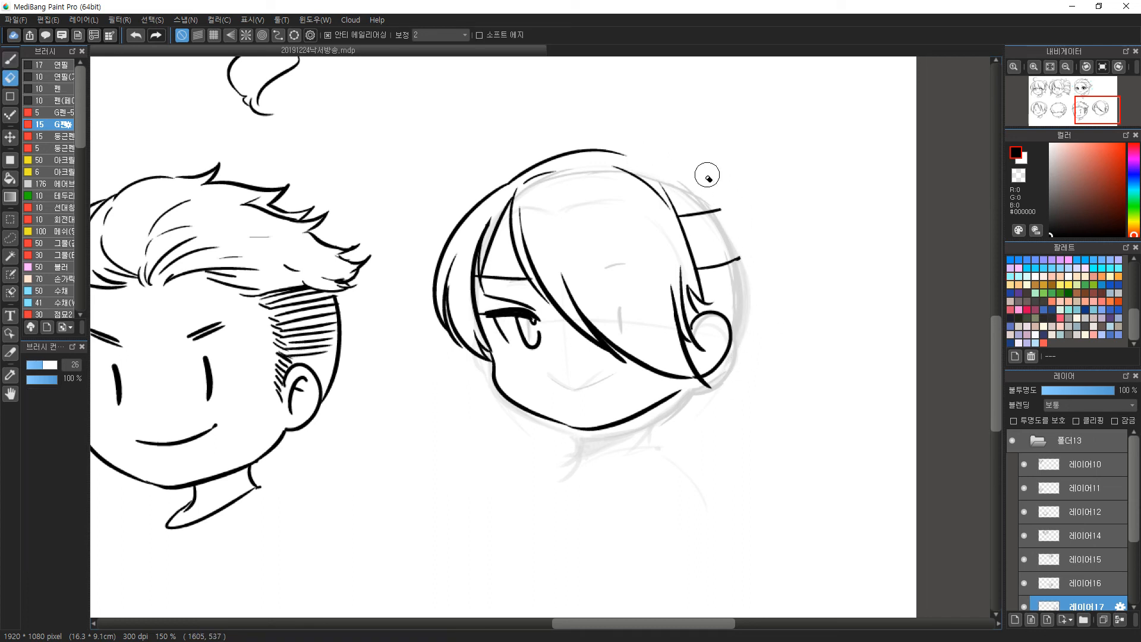
Redraw the back of the head with a fuller, wider curve running from the crown down past the band.
key("b")
mouse_move(638, 152)
left_mouse_down()
mouse_move(737, 205)
mouse_move(745, 261)
left_mouse_up()
key("ctrl+z")
key("ctrl+z")
left_click_drag(636, 153, 747, 220)
key("ctrl+z")
left_click_drag(630, 155, 705, 208)
key("ctrl+z")
mouse_move(633, 153)
left_mouse_down()
mouse_move(707, 178)
mouse_move(742, 221)
mouse_move(752, 277)
left_mouse_up()
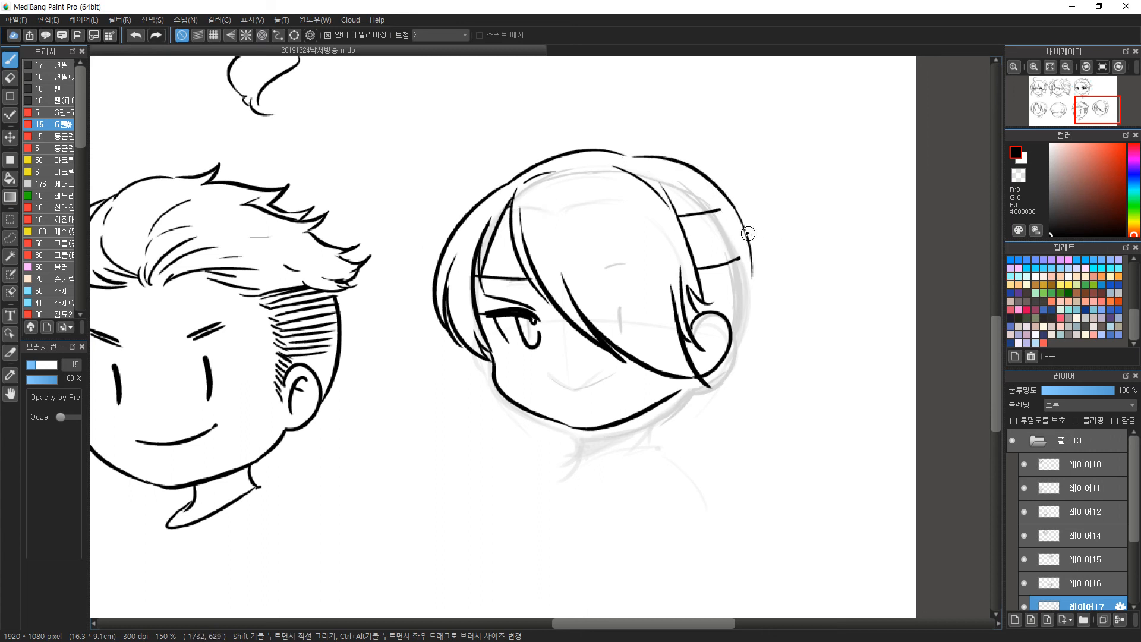
left_click_drag(741, 256, 754, 324)
key("ctrl+z")
Ink long side locks hanging below the jaw on the near and far sides of the face.
left_click_drag(493, 364, 484, 440)
key("ctrl+z")
left_click_drag(678, 383, 696, 496)
key("ctrl+z")
left_click_drag(680, 379, 707, 498)
left_click_drag(485, 355, 503, 475)
left_click_drag(499, 400, 520, 502)
key("ctrl+z")
key("ctrl+z")
left_click_drag(489, 357, 514, 490)
left_click_drag(510, 403, 533, 511)
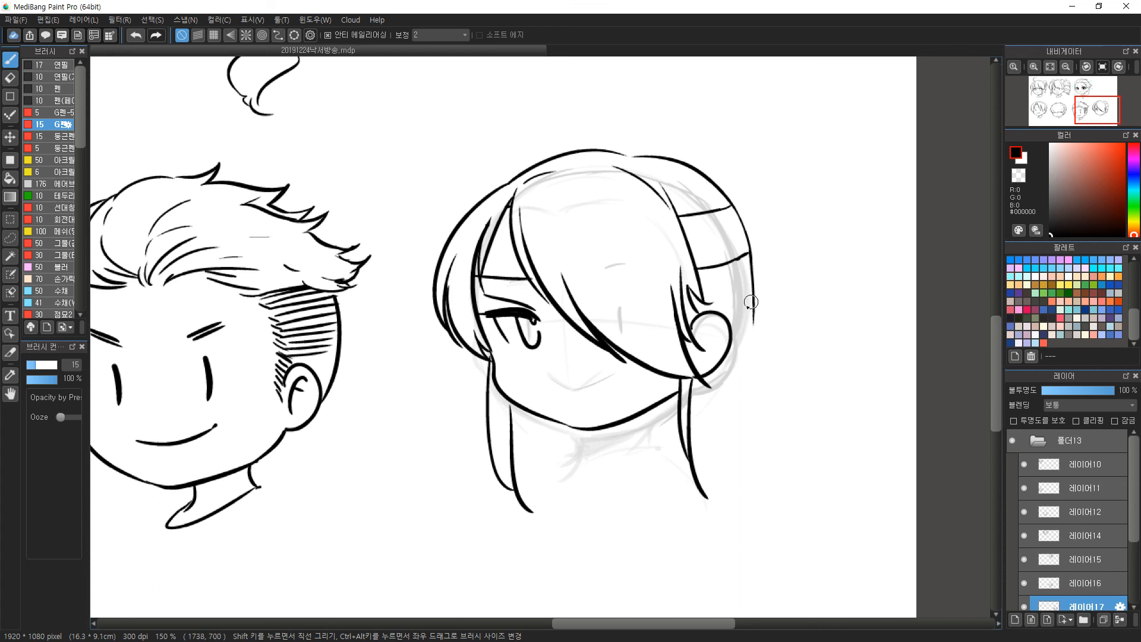
Erase the near-side hanging lock and redraw it wider, starting at the end of the jaw line.
left_click_drag(688, 302, 698, 314)
key("e")
left_click_drag(692, 387, 706, 502)
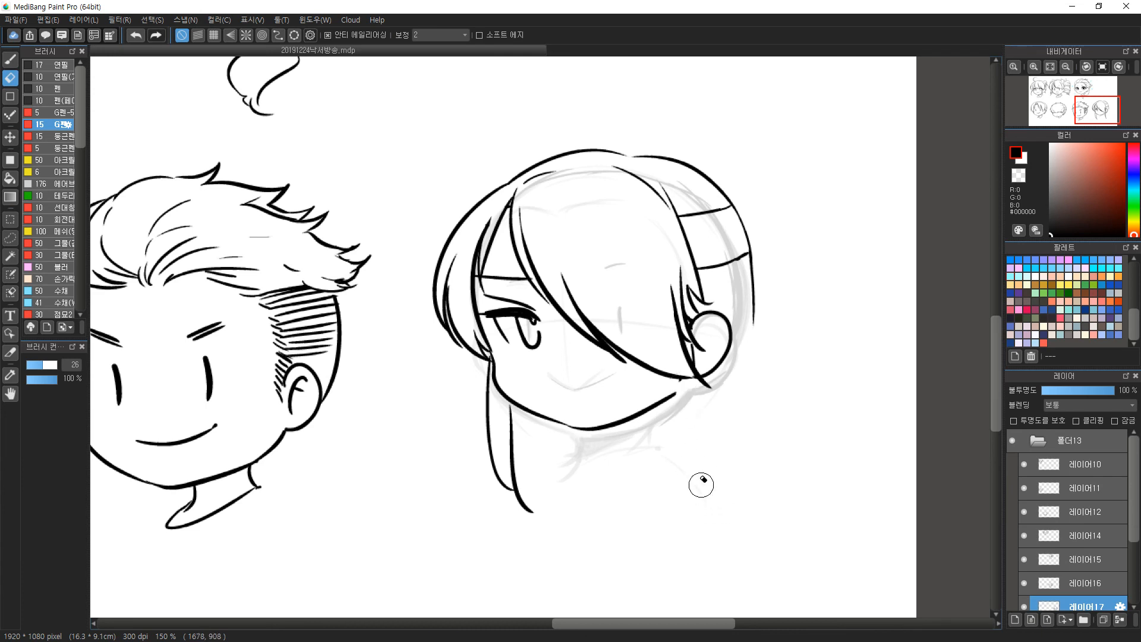
key("b")
left_click_drag(675, 393, 677, 490)
key("ctrl+z")
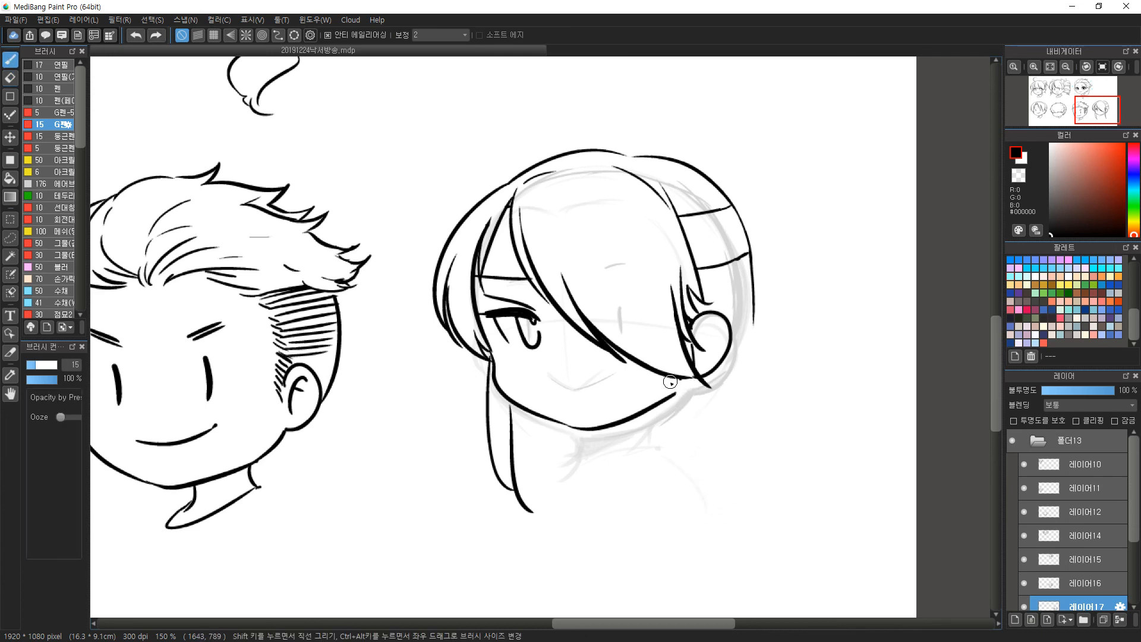
key("e")
left_click_drag(673, 392, 698, 488)
key("b")
left_click_drag(692, 447, 706, 506)
Ink the long outer line of the back hair, flowing from the band down and outward past the shoulder.
mouse_move(754, 305)
left_mouse_down()
mouse_move(739, 510)
mouse_move(764, 430)
mouse_move(777, 496)
left_mouse_up()
key("ctrl+z")
key("ctrl+z")
mouse_move(747, 269)
left_mouse_down()
mouse_move(779, 398)
mouse_move(810, 447)
mouse_move(812, 492)
left_mouse_up()
key("ctrl+z")
Ink the neck and the parallel diagonal lines of an overlapping kimono-style collar beneath the chin.
left_click_drag(608, 427, 612, 438)
left_click_drag(665, 403, 579, 490)
left_click_drag(666, 431, 585, 522)
key("ctrl+z")
left_click_drag(609, 427, 613, 453)
left_click_drag(608, 428, 590, 478)
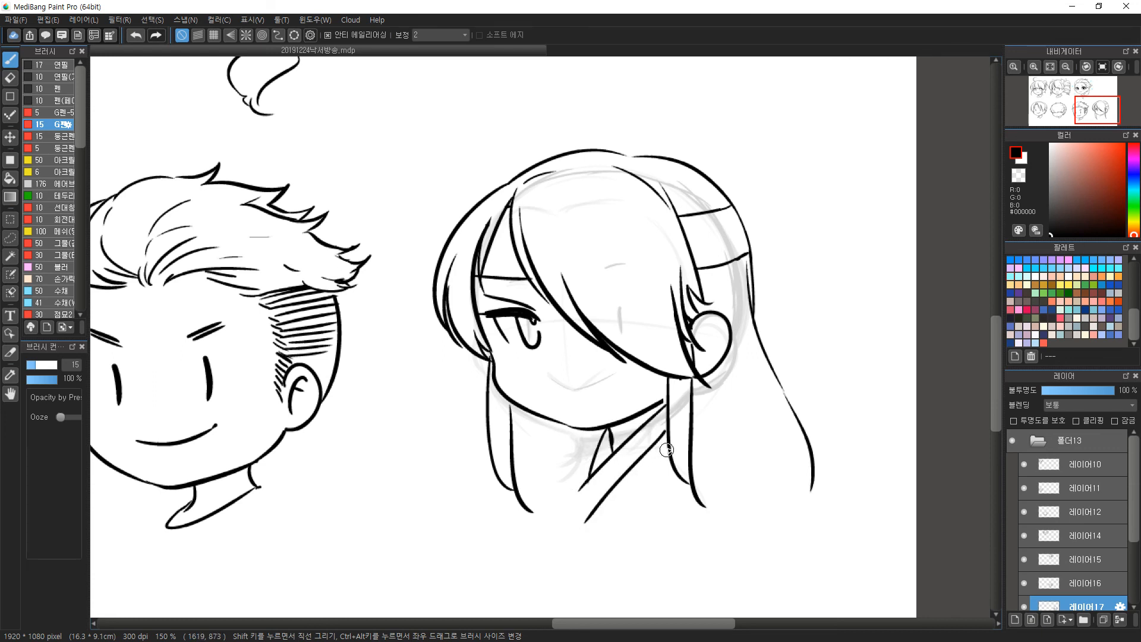
left_click_drag(666, 456, 600, 533)
left_click_drag(608, 425, 597, 497)
key("ctrl+z")
left_click_drag(611, 433, 599, 501)
Rework the front edge of the collar, close its lower corner and add the collar piece behind the near lock.
key("e")
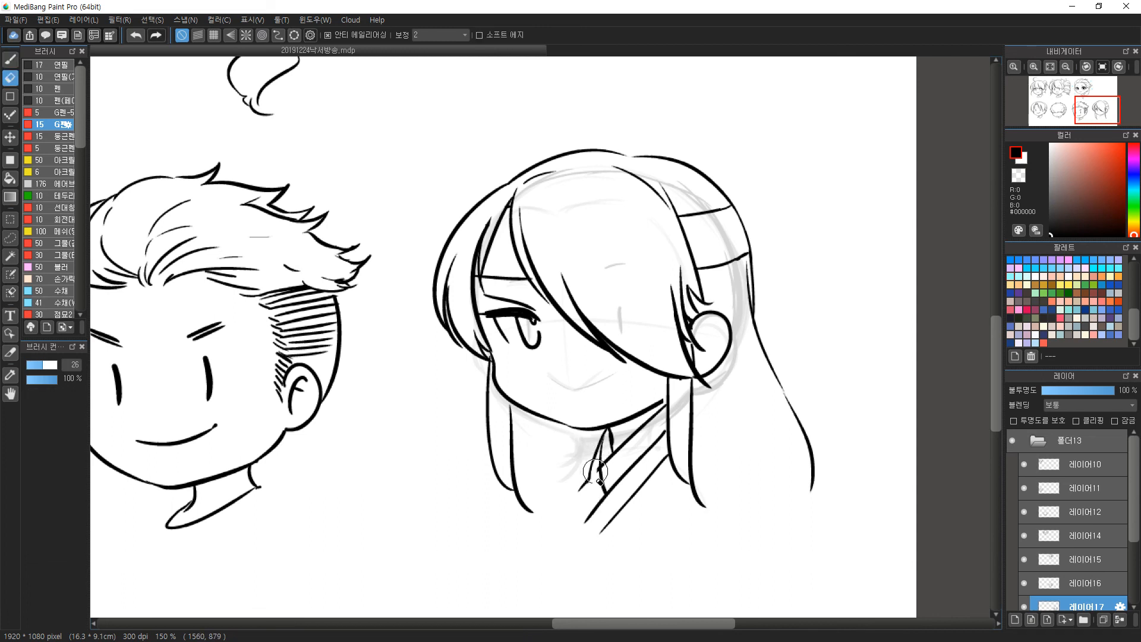
key("b")
key("ctrl+z")
left_click_drag(590, 468, 587, 517)
key("ctrl+z")
left_click_drag(591, 465, 590, 524)
key("ctrl+z")
key("ctrl+z")
left_click_drag(589, 515, 599, 535)
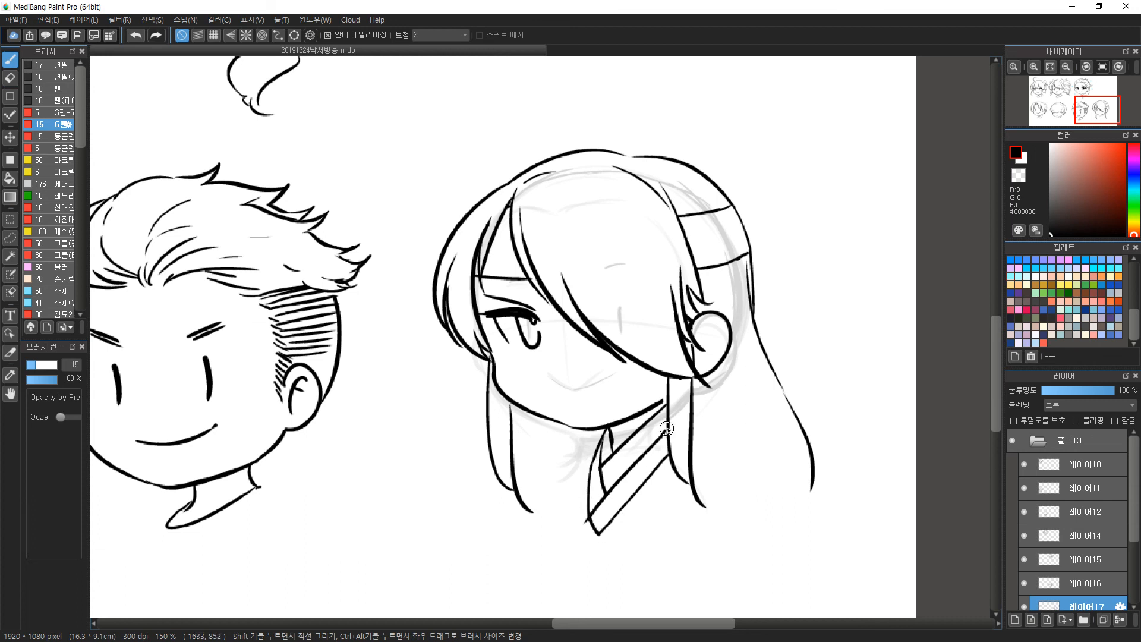
left_click_drag(690, 393, 693, 429)
Erase the rear edge of the fringe and the stray lines over the top of the ear.
key("e")
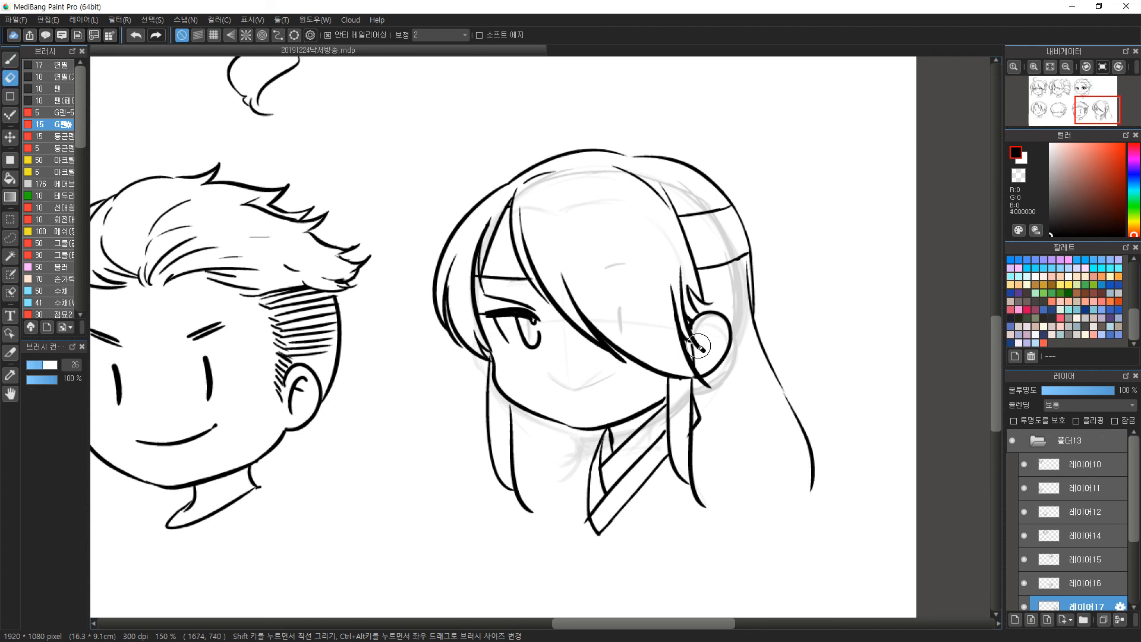
left_click_drag(702, 332, 702, 295)
left_click_drag(663, 195, 710, 306)
left_click_drag(676, 221, 704, 293)
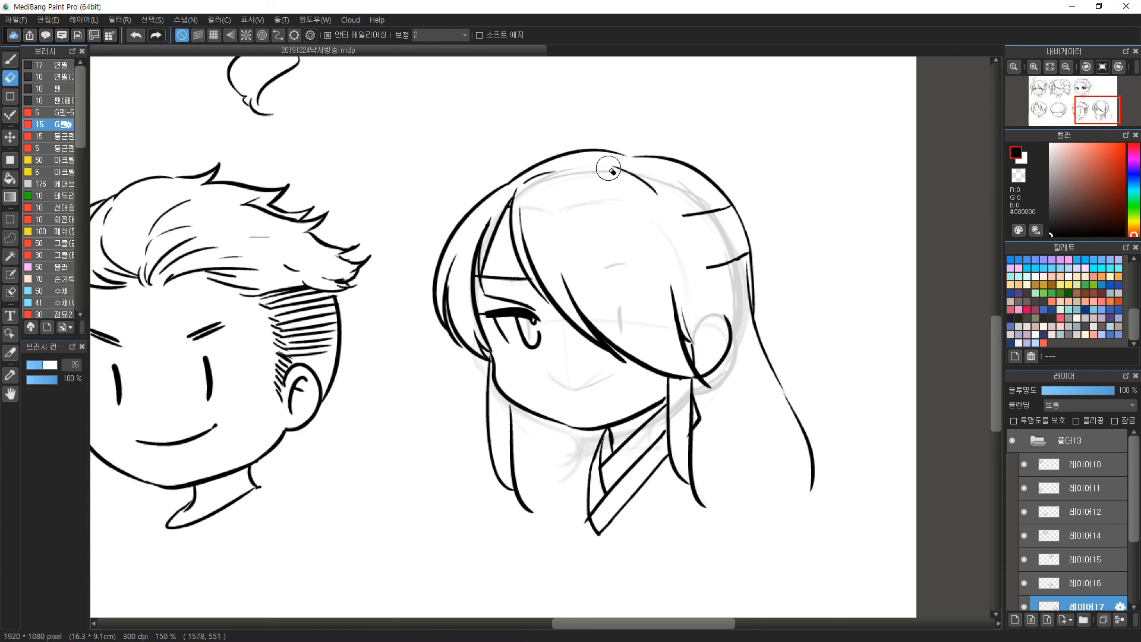
Redraw the fringe's rear edge as one long curve from the crown down to a point above the ear.
key("b")
left_click_drag(617, 161, 705, 266)
key("ctrl+z")
mouse_move(606, 165)
left_mouse_down()
mouse_move(711, 279)
mouse_move(683, 219)
mouse_move(713, 282)
mouse_move(728, 286)
mouse_move(732, 322)
left_mouse_up()
key("ctrl+z")
key("ctrl+z")
key("ctrl+z")
Erase the fringe's lower end over the ear and redraw it as pointed tips sweeping back across the ear.
mouse_move(705, 281)
left_mouse_down()
mouse_move(739, 315)
mouse_move(703, 314)
mouse_move(742, 318)
mouse_move(701, 357)
left_mouse_up()
key("ctrl+z")
key("e")
left_click_drag(673, 289, 707, 381)
left_click_drag(697, 327, 715, 374)
key("b")
left_click_drag(692, 310, 726, 369)
mouse_move(658, 343)
left_mouse_down()
mouse_move(707, 378)
mouse_move(742, 374)
left_mouse_up()
key("ctrl+z")
mouse_move(669, 350)
left_mouse_down()
mouse_move(736, 372)
mouse_move(694, 380)
left_mouse_up()
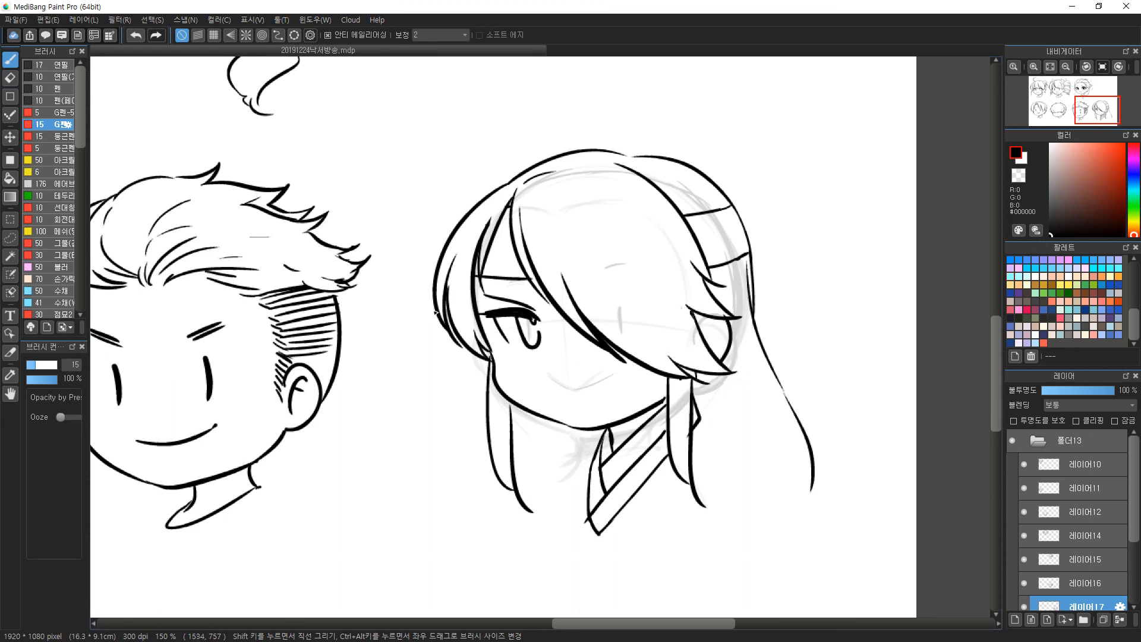
Ink the curved back-hair line beneath the chin, between the far hanging lock and the collar.
left_click_drag(528, 412, 588, 479)
key("ctrl+z")
mouse_move(528, 412)
left_mouse_down()
mouse_move(590, 476)
mouse_move(600, 469)
left_mouse_up()
Ink the inner edge of the back hair, flowing from behind the near lock down to a curled tip.
mouse_move(700, 420)
left_mouse_down()
mouse_move(771, 476)
mouse_move(781, 516)
mouse_move(756, 510)
left_mouse_up()
key("ctrl+z")
left_click_drag(738, 450, 757, 532)
left_click_drag(756, 532, 801, 447)
key("ctrl+z")
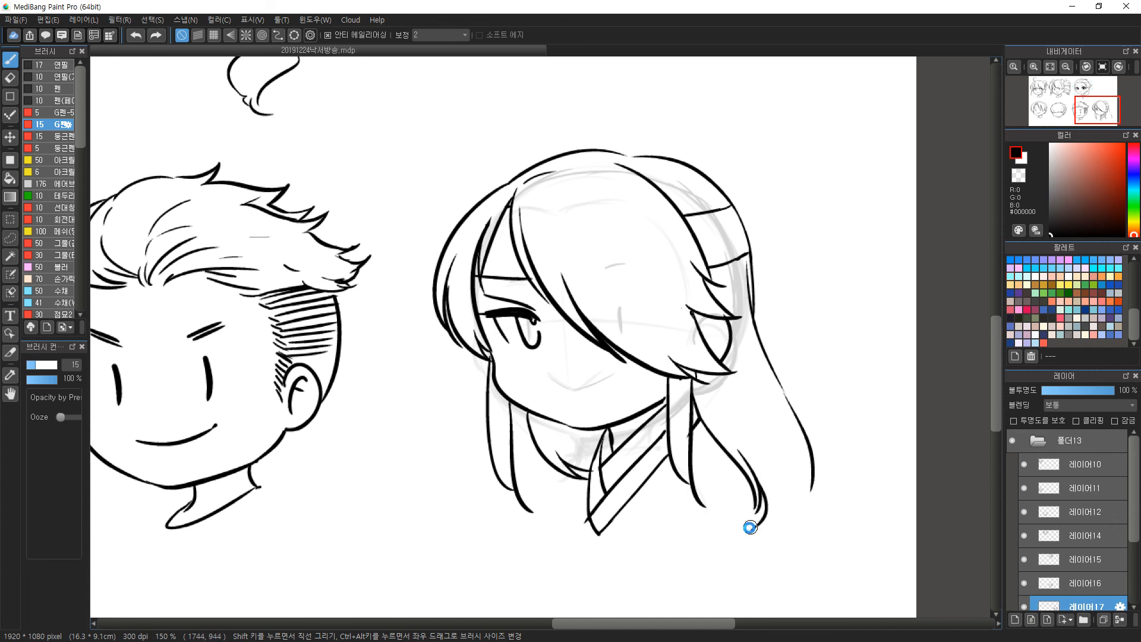
Close the lower end of the long back hair with a rounded curve sweeping inward from the outer line.
key("ctrl+z")
mouse_move(760, 485)
left_mouse_down()
mouse_move(758, 532)
mouse_move(814, 483)
left_mouse_up()
key("ctrl+z")
left_click_drag(728, 538, 815, 482)
key("ctrl+z")
mouse_move(721, 535)
left_mouse_down()
mouse_move(813, 480)
mouse_move(754, 534)
mouse_move(767, 516)
mouse_move(748, 527)
left_mouse_up()
key("ctrl+z")
key("ctrl+z")
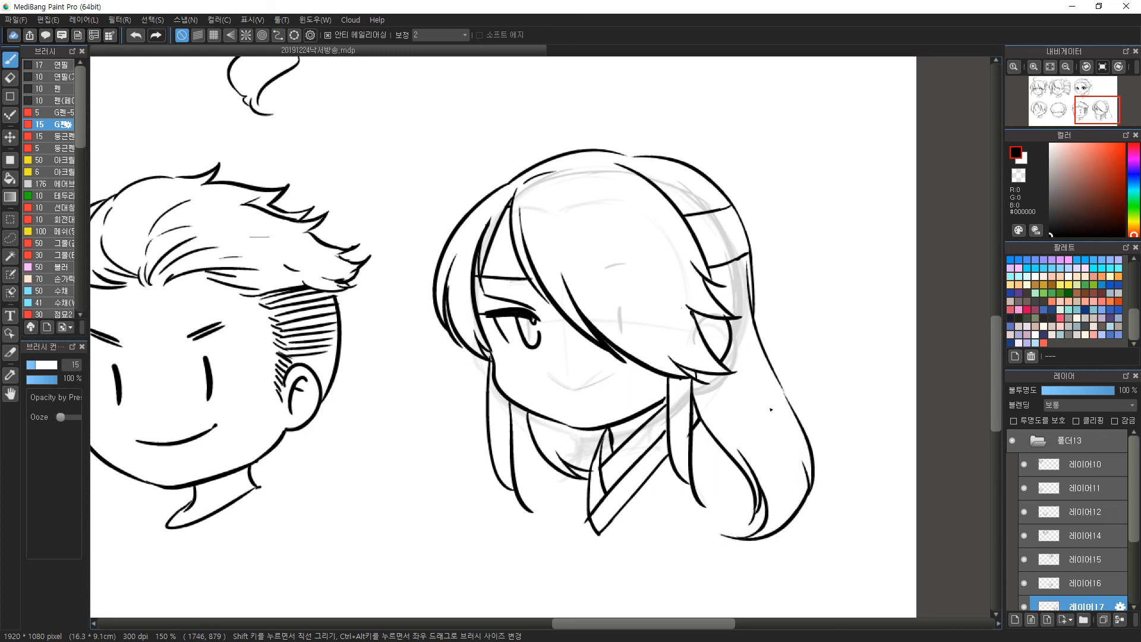
Thicken the outer line of the back hair and add short strand lines behind and below the ear.
left_click_drag(777, 377, 812, 449)
left_click_drag(798, 412, 815, 450)
key("ctrl+z")
left_click_drag(788, 399, 808, 441)
left_click_drag(711, 375, 756, 423)
left_click_drag(721, 376, 740, 398)
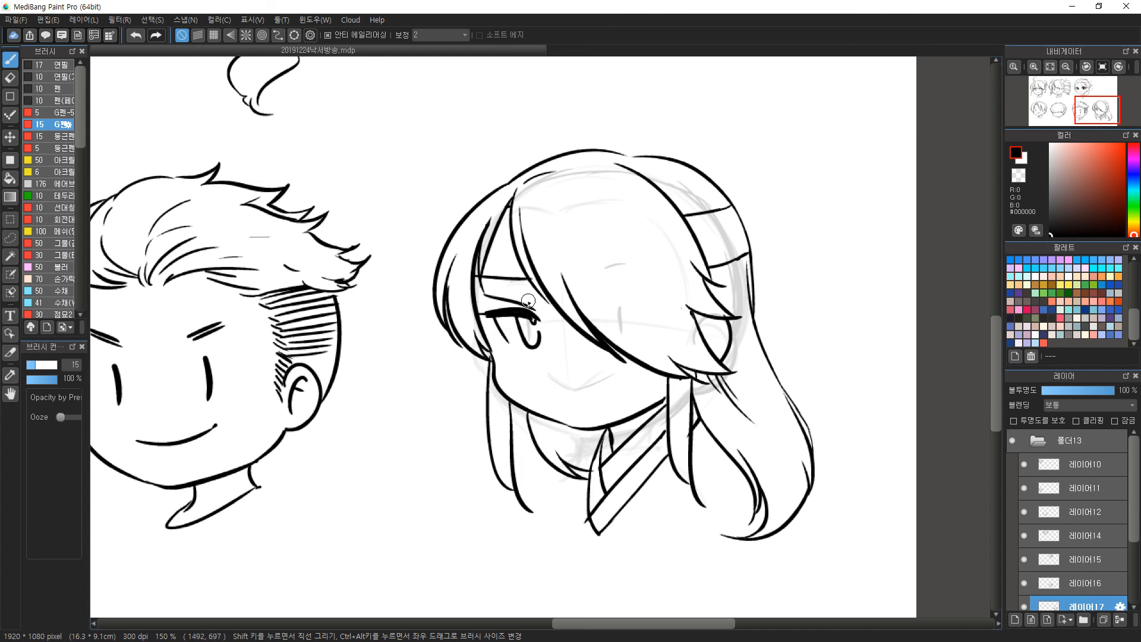
Extend the upper lash of the visible eye outward across the side hair.
left_click_drag(479, 314, 476, 314)
key("ctrl+z")
left_click_drag(497, 312, 465, 313)
Thin the doubled front edge of the fringe and touch up the hair tips over the ear.
key("e")
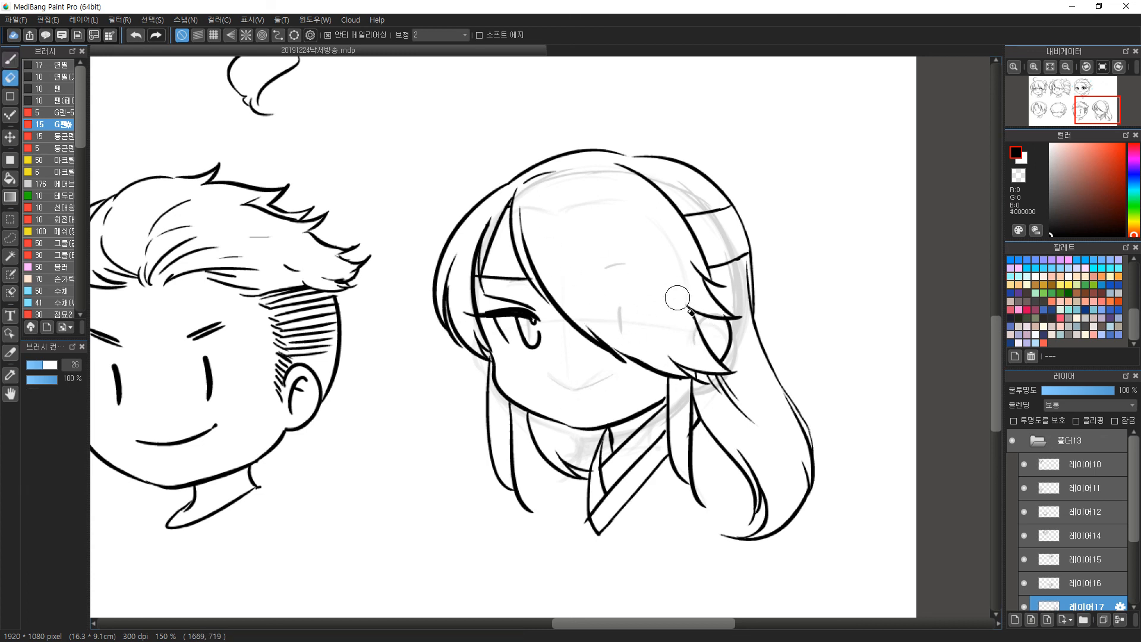
key("b")
left_click_drag(700, 314, 708, 333)
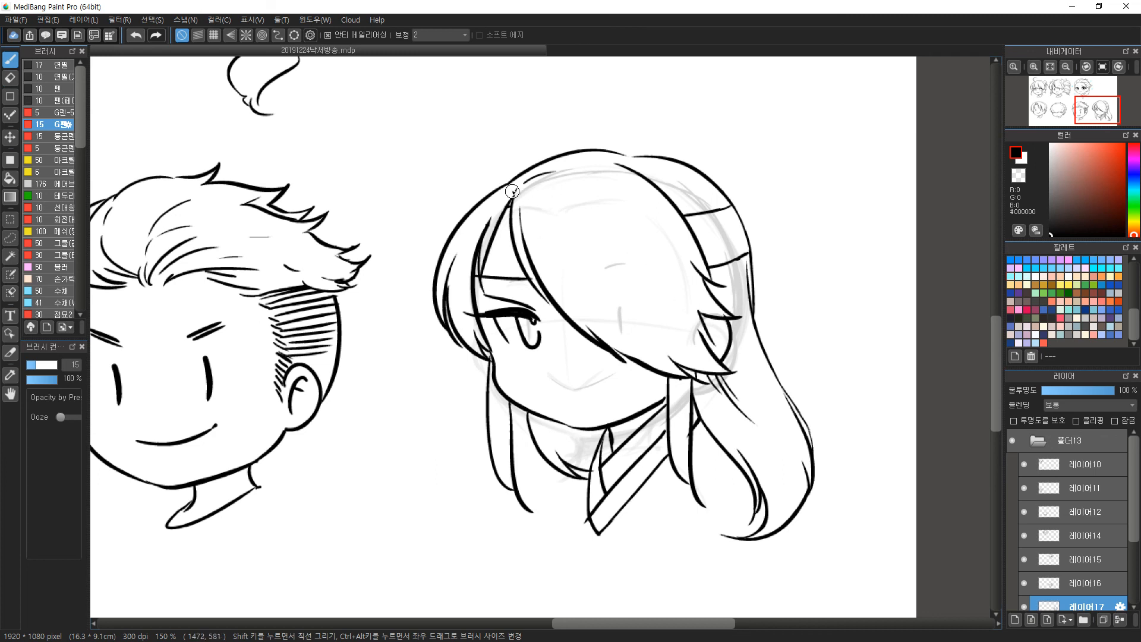
Erase the outer contour of the far-side front hair and redraw it as a rounder curve starting at the parting.
key("e")
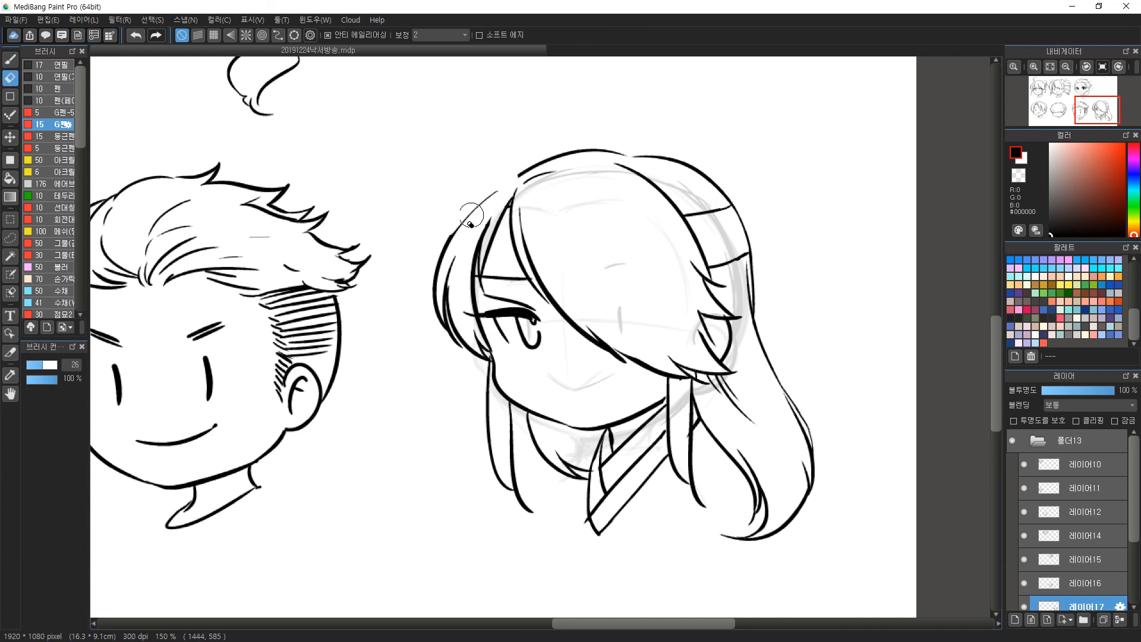
key("b")
mouse_move(460, 221)
left_mouse_down()
mouse_move(515, 176)
mouse_move(442, 269)
left_mouse_up()
key("ctrl+z")
key("ctrl+z")
left_click_drag(524, 171, 444, 261)
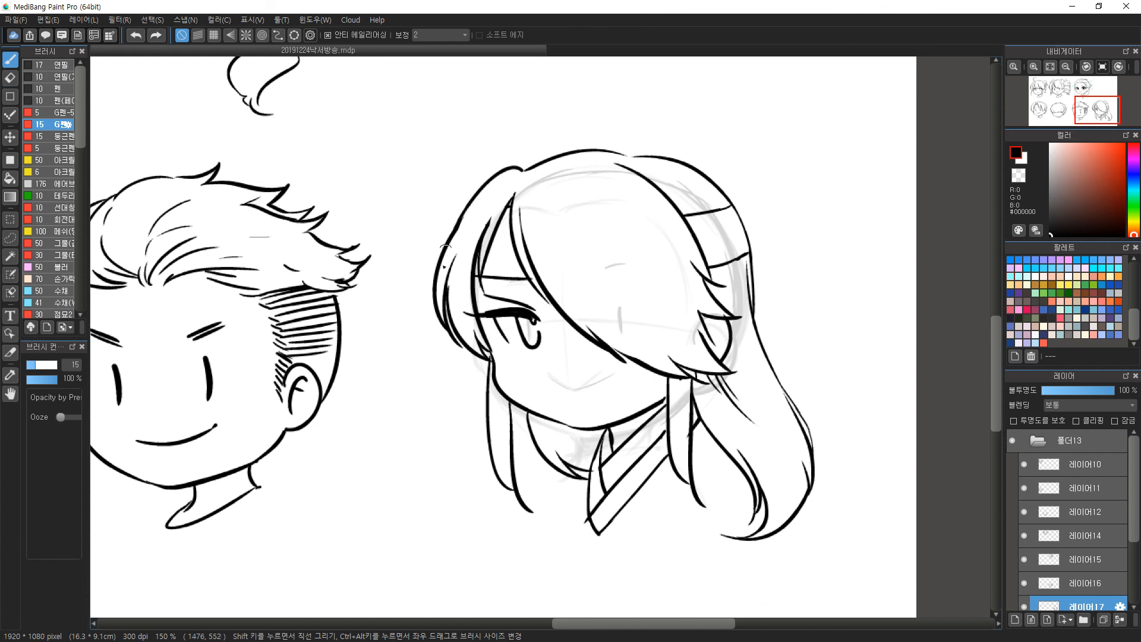
key("e")
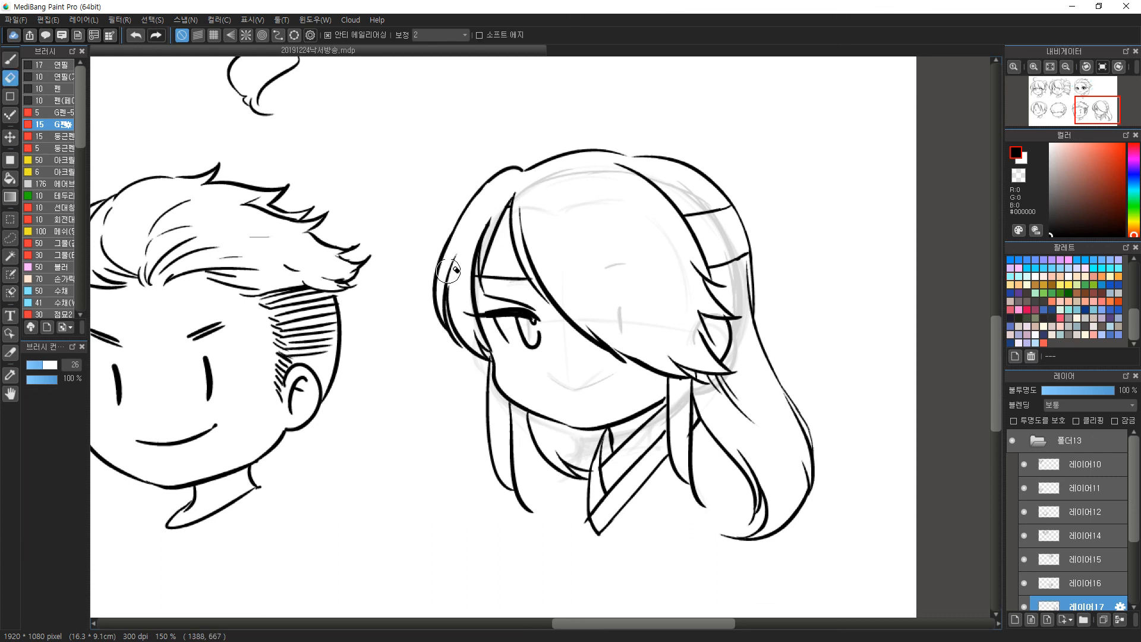
key("b")
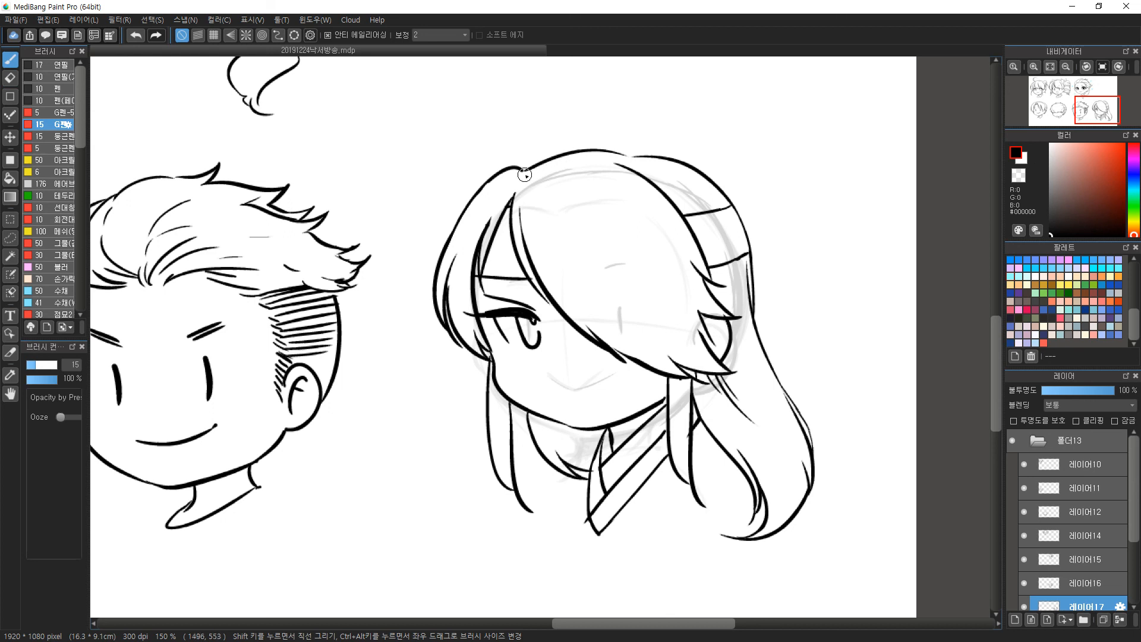
Erase the outline along the top of the head and redraw a higher crown line from the parting toward the hair band.
key("e")
mouse_move(526, 176)
left_mouse_down()
mouse_move(576, 145)
mouse_move(543, 166)
mouse_move(622, 156)
left_mouse_up()
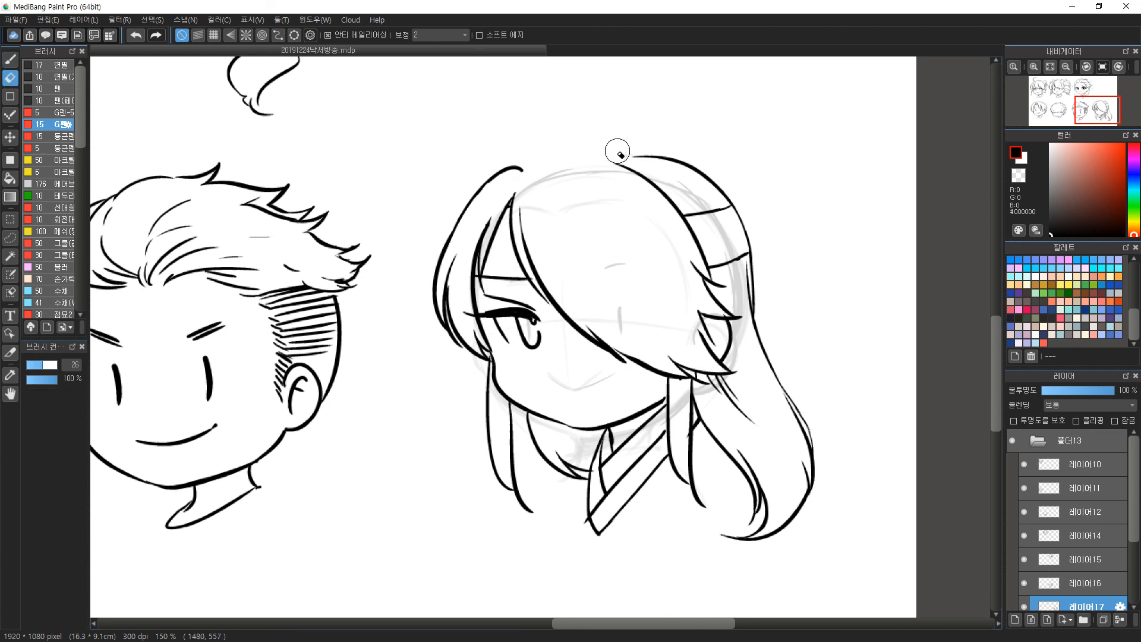
key("b")
left_click_drag(516, 178, 590, 159)
key("ctrl+z")
mouse_move(519, 178)
left_mouse_down()
mouse_move(612, 156)
mouse_move(539, 162)
mouse_move(625, 155)
left_mouse_up()
key("ctrl+z")
key("ctrl+z")
mouse_move(518, 172)
left_mouse_down()
mouse_move(648, 153)
mouse_move(658, 204)
mouse_move(627, 159)
mouse_move(651, 157)
mouse_move(697, 210)
mouse_move(697, 200)
left_mouse_up()
Add fine strands around the hair band and finish the face with a small smiling mouth.
key("e")
key("b")
left_click_drag(719, 268, 732, 289)
left_click_drag(560, 390, 616, 378)
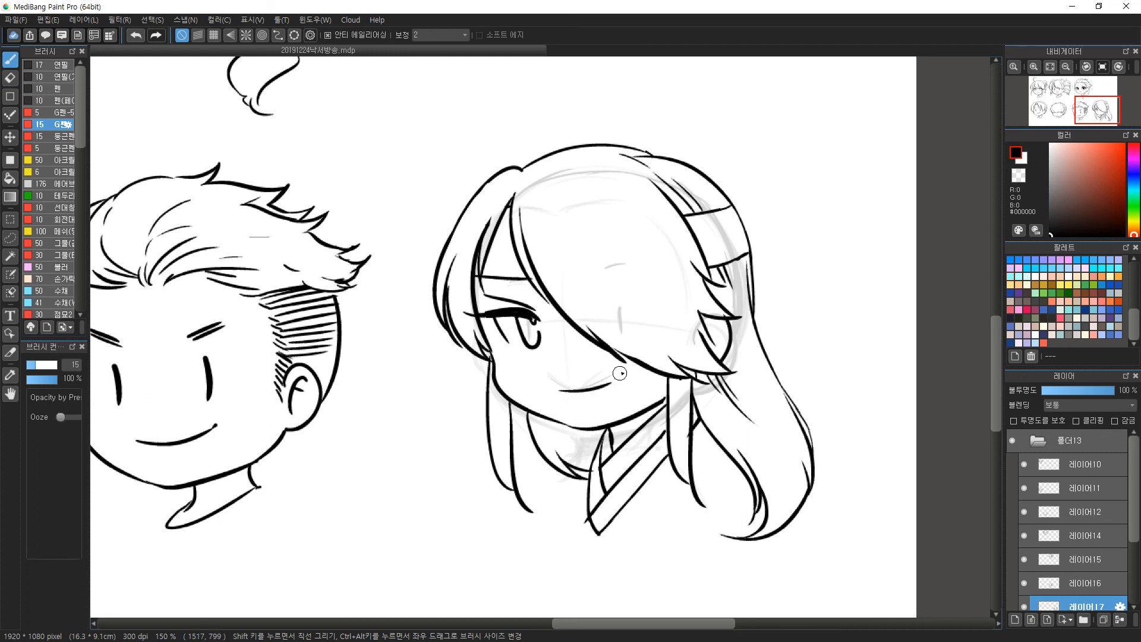
mouse_move(500, 300)
left_mouse_down()
mouse_move(538, 312)
mouse_move(503, 300)
left_mouse_up()
Try the long-haired head in the empty upper-row spot and move it back over the rough sketch in the lower row.
scroll(643, 283, "down", 2)
mouse_move(621, 302)
left_mouse_down()
mouse_move(638, 410)
mouse_move(694, 247)
mouse_move(689, 221)
left_mouse_up()
key("v")
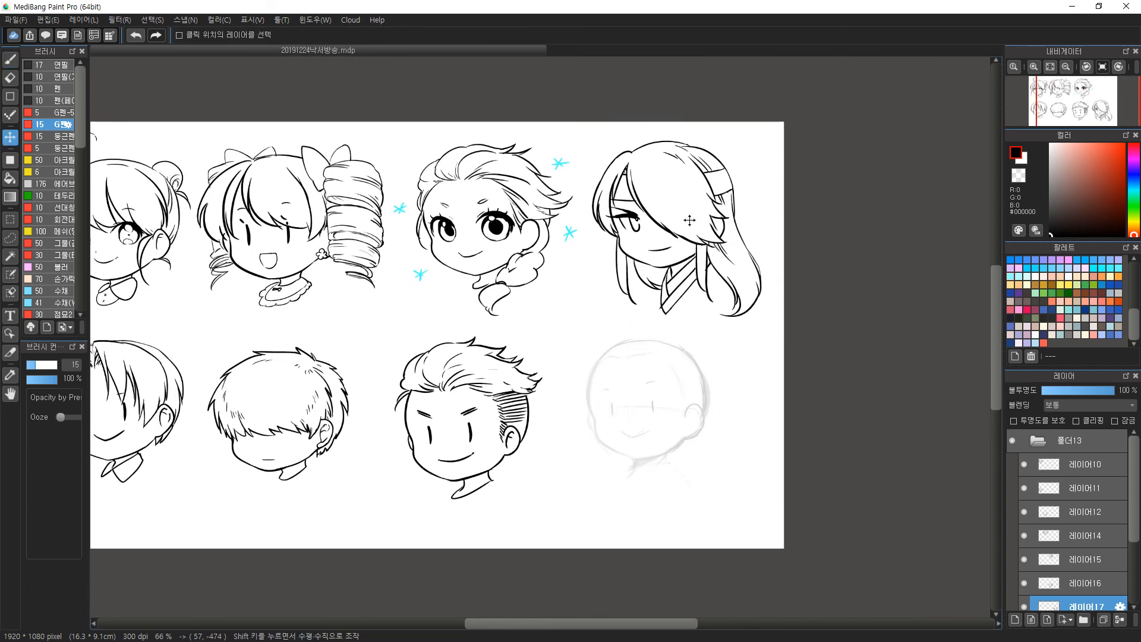
left_click_drag(690, 220, 668, 416)
left_click_drag(666, 416, 664, 413)
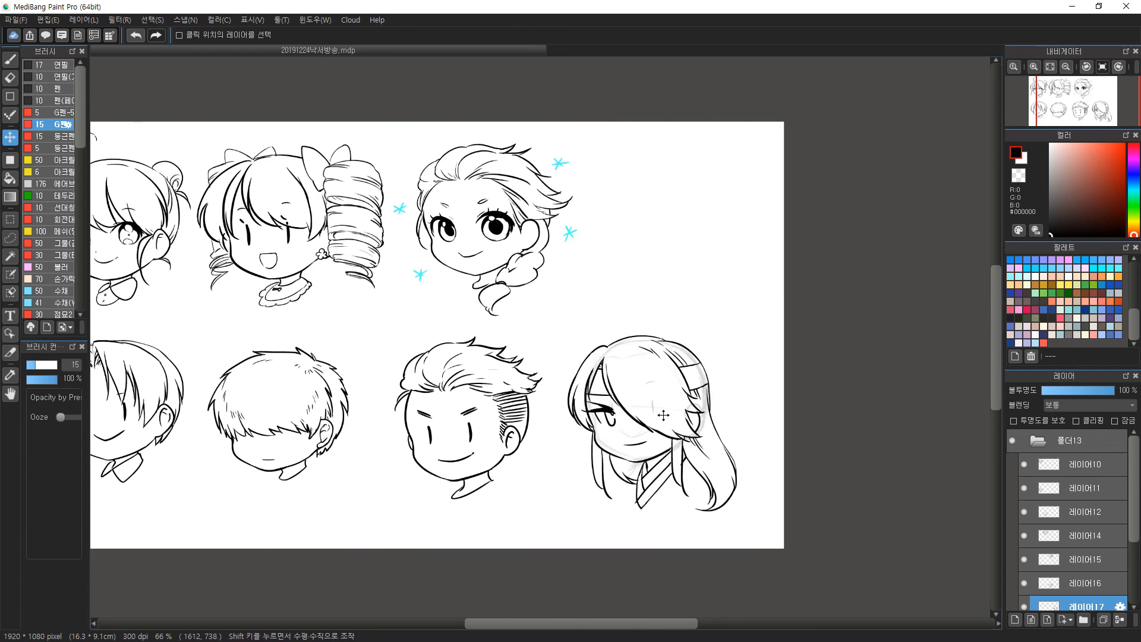
Hide the rough sketch layer 레이어9 and show the whole page of inked heads.
scroll(1125, 546, "down", 1)
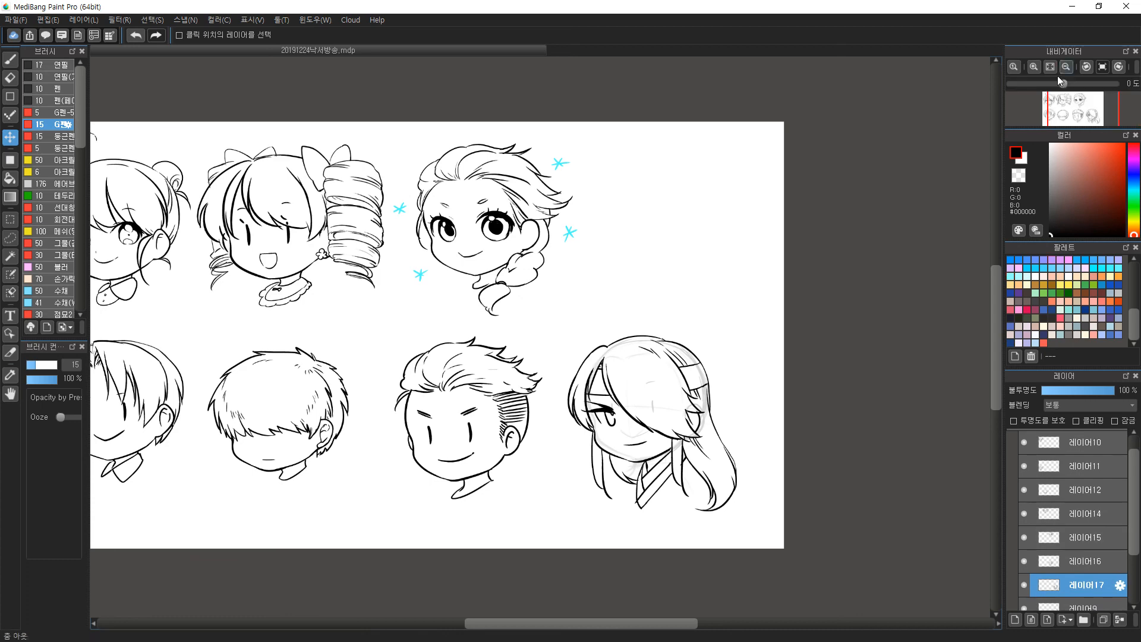
left_click(1050, 67)
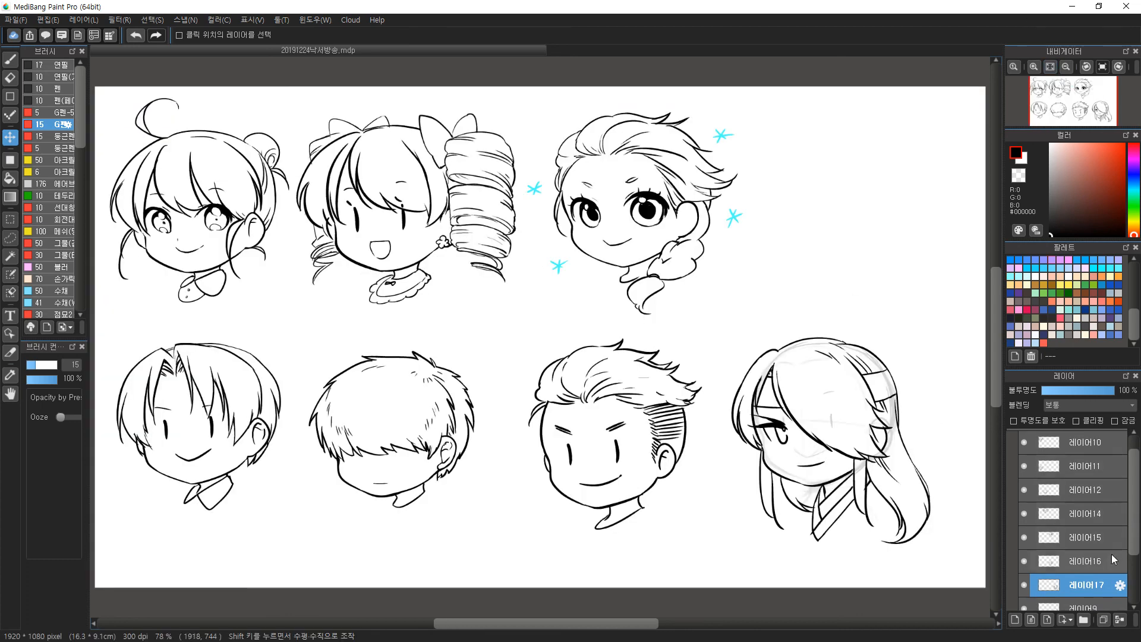
scroll(1108, 552, "down", 2)
left_click(1020, 568)
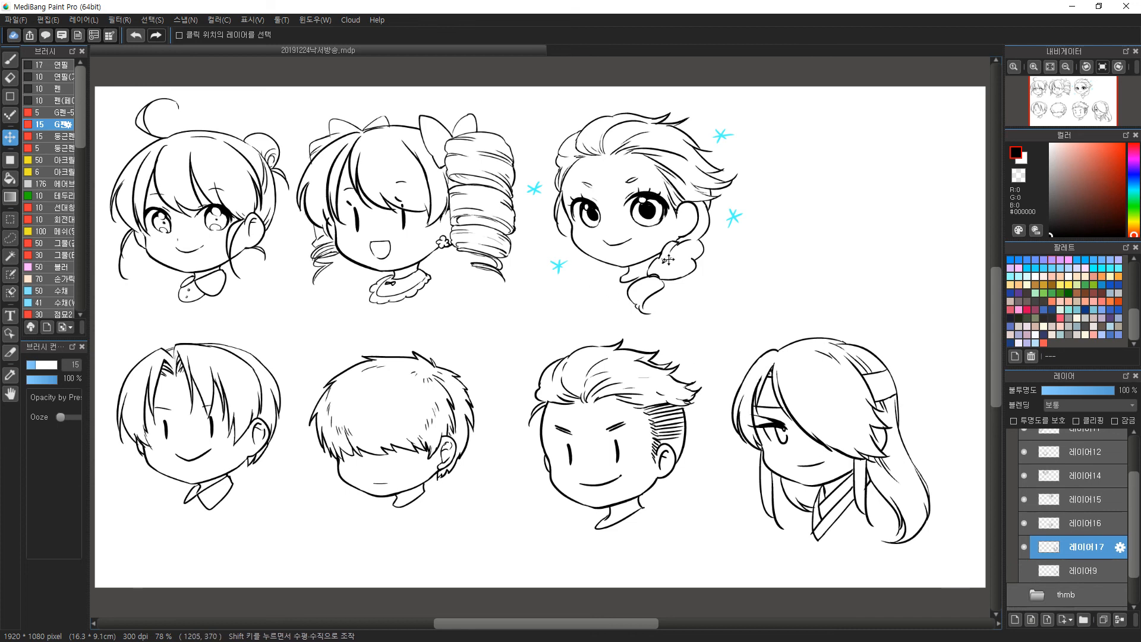
key("b")
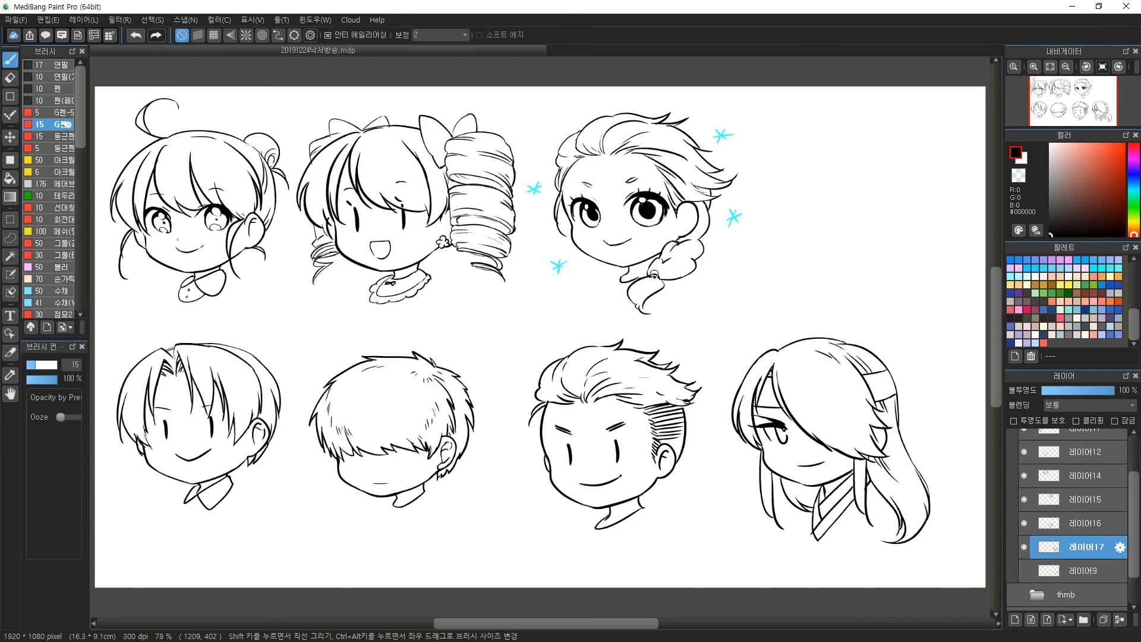